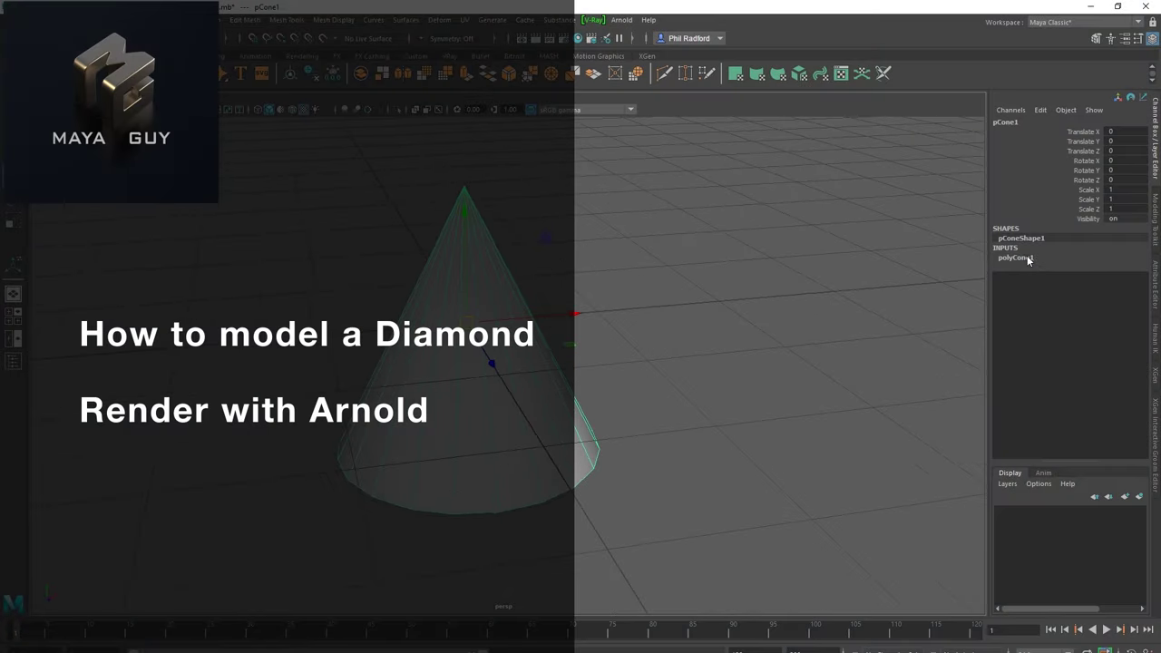
Step: Flip the cone upside down with Rotate X 180
click(1028, 260)
key(e)
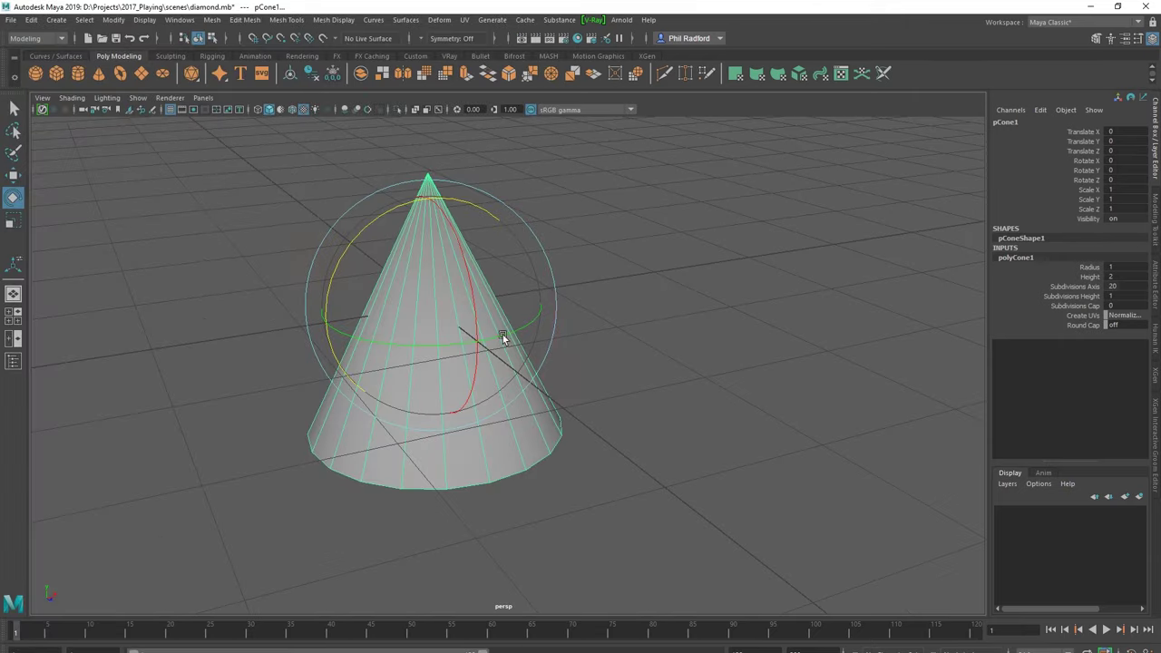
mouse_move(469, 238)
mouse_down()
mouse_move(468, 392)
mouse_move(632, 334)
mouse_up()
Step: Set the cone's Subdivisions Cap to 3 and Subdivisions Height to 2
click(1063, 308)
middle_drag(742, 311, 757, 312)
alt+drag(758, 312, 575, 327)
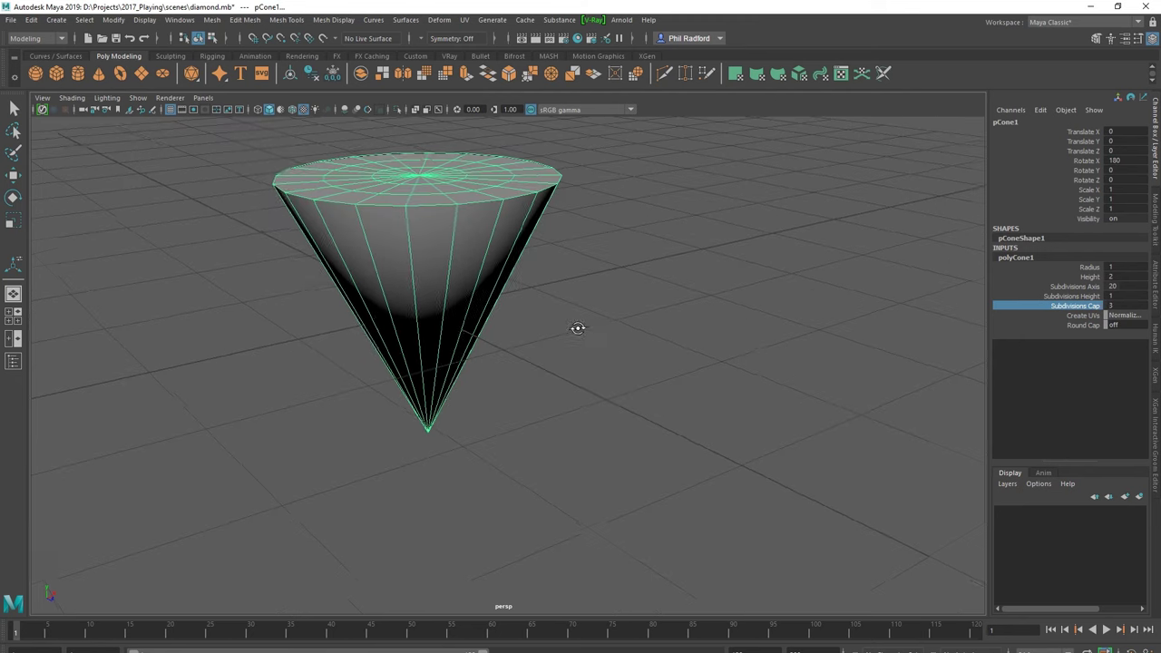
click(1071, 297)
middle_drag(832, 321, 835, 322)
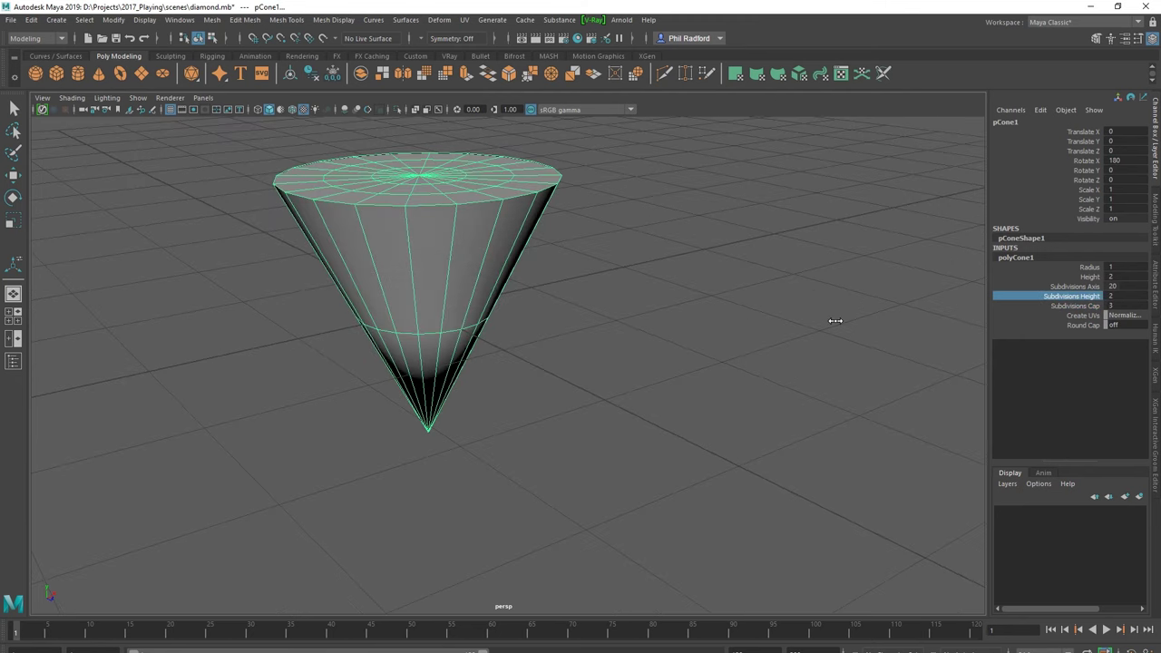
mouse_move(561, 298)
alt+mouse_down()
mouse_move(485, 317)
mouse_move(517, 300)
mouse_move(565, 317)
mouse_move(635, 292)
mouse_move(466, 273)
alt+mouse_up()
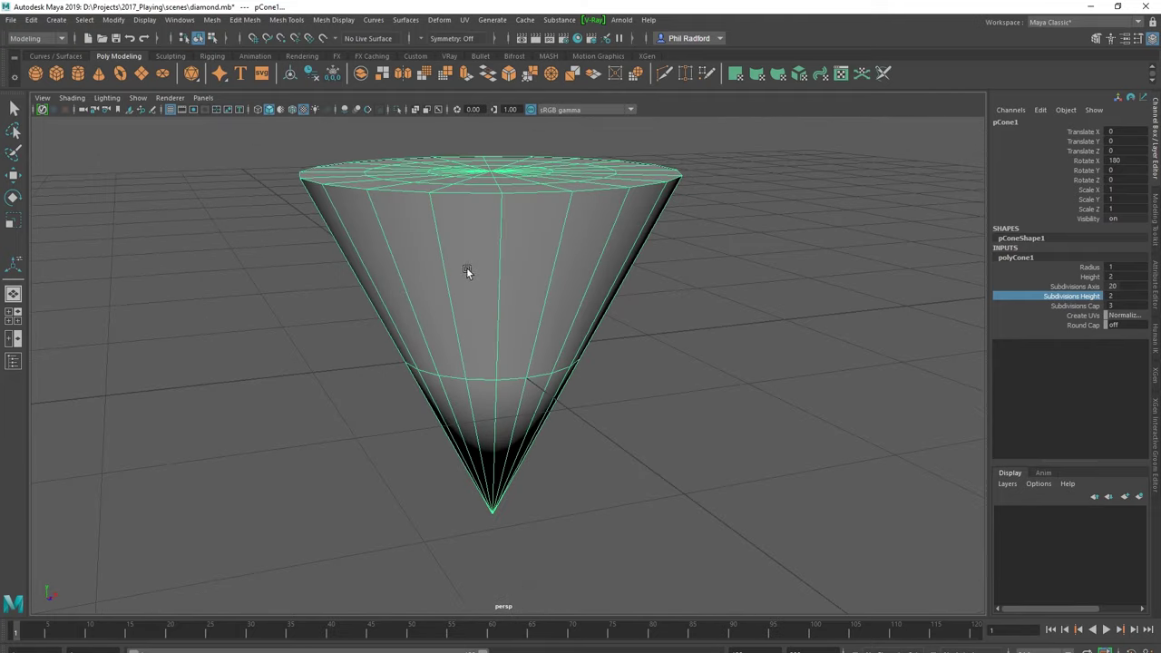
alt+right_drag(466, 272, 526, 341)
mouse_move(526, 341)
alt+mouse_down()
mouse_move(506, 337)
mouse_move(484, 280)
mouse_move(502, 251)
alt+mouse_up()
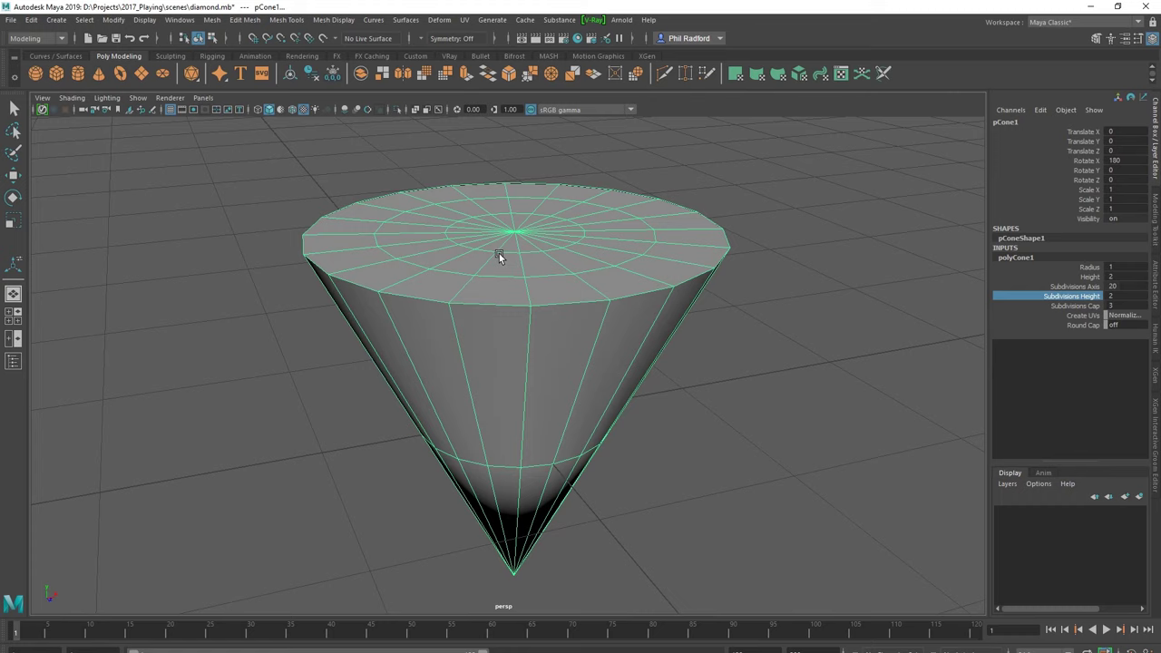
right_drag(500, 253, 456, 248)
Step: Select the cone's top cap vertices and raise them into a crown
alt+drag(455, 247, 589, 342)
alt+right_drag(589, 342, 474, 308)
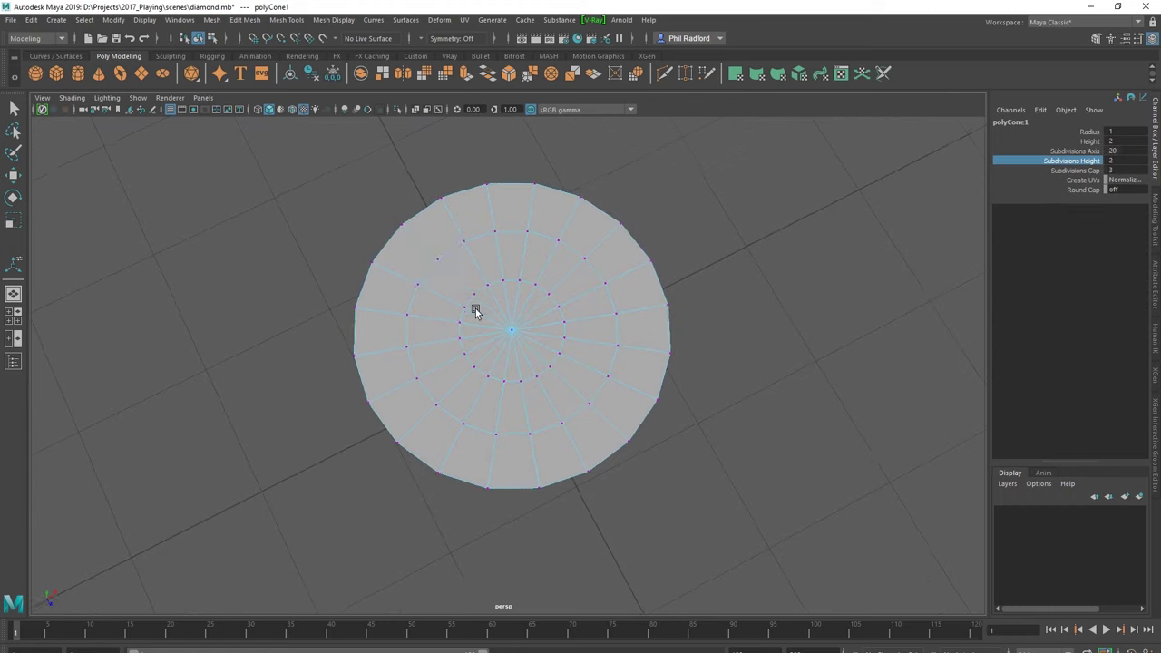
mouse_move(389, 231)
mouse_down()
mouse_move(662, 475)
mouse_move(641, 451)
mouse_up()
key(e)
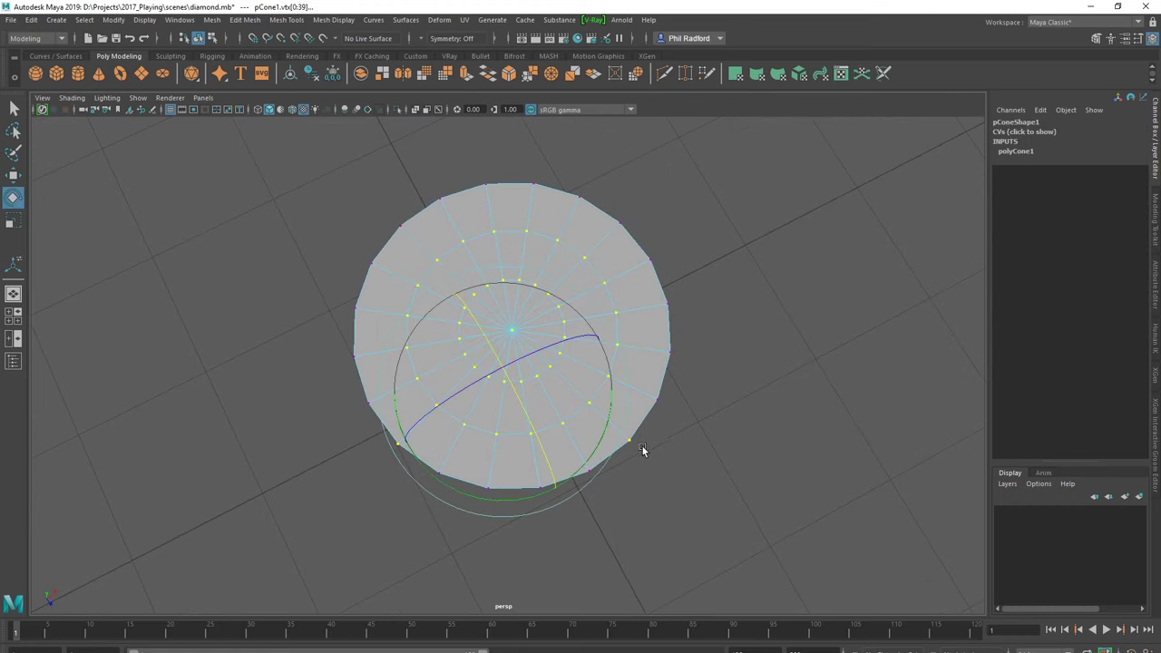
mouse_move(389, 228)
alt+mouse_down()
mouse_move(680, 381)
mouse_move(685, 317)
mouse_move(354, 245)
alt+mouse_up()
alt+drag(466, 401, 457, 336)
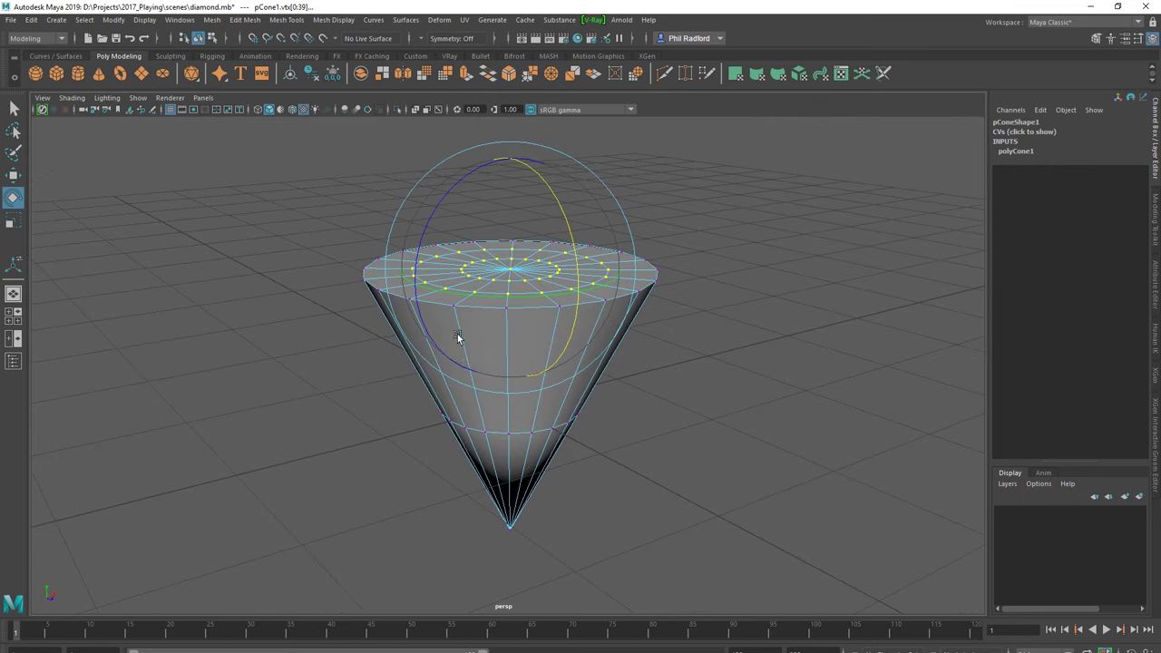
key(w)
drag(499, 179, 518, 143)
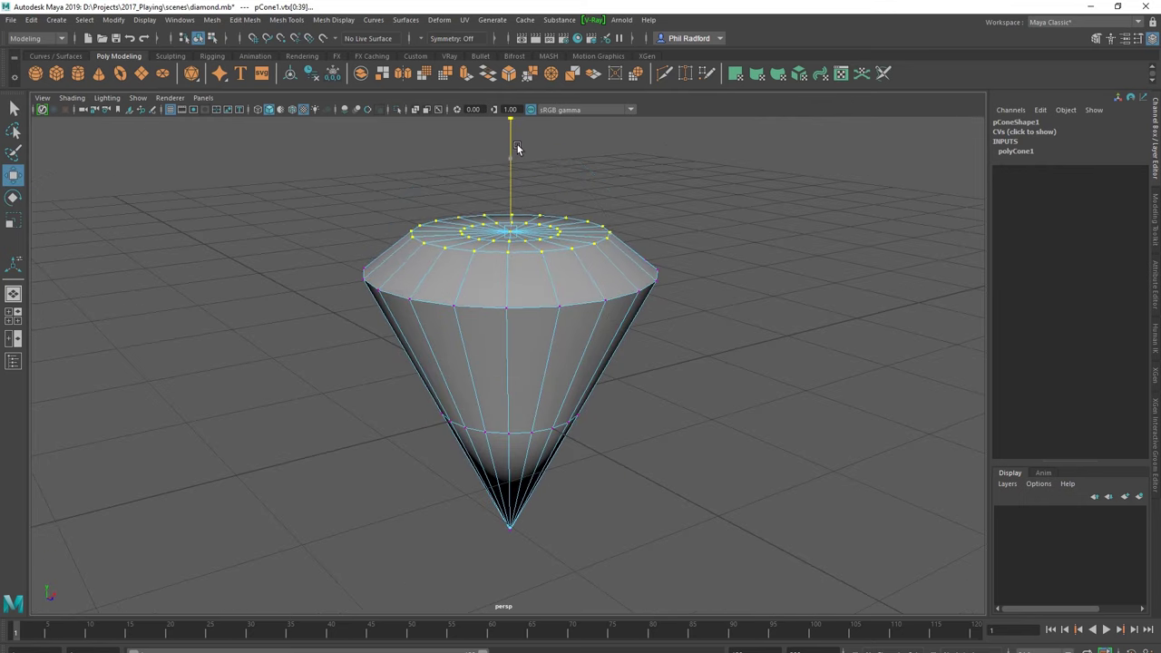
Step: Scale the top vertex ring outward and lower it into a flatter crown
alt+drag(482, 233, 461, 261)
key(r)
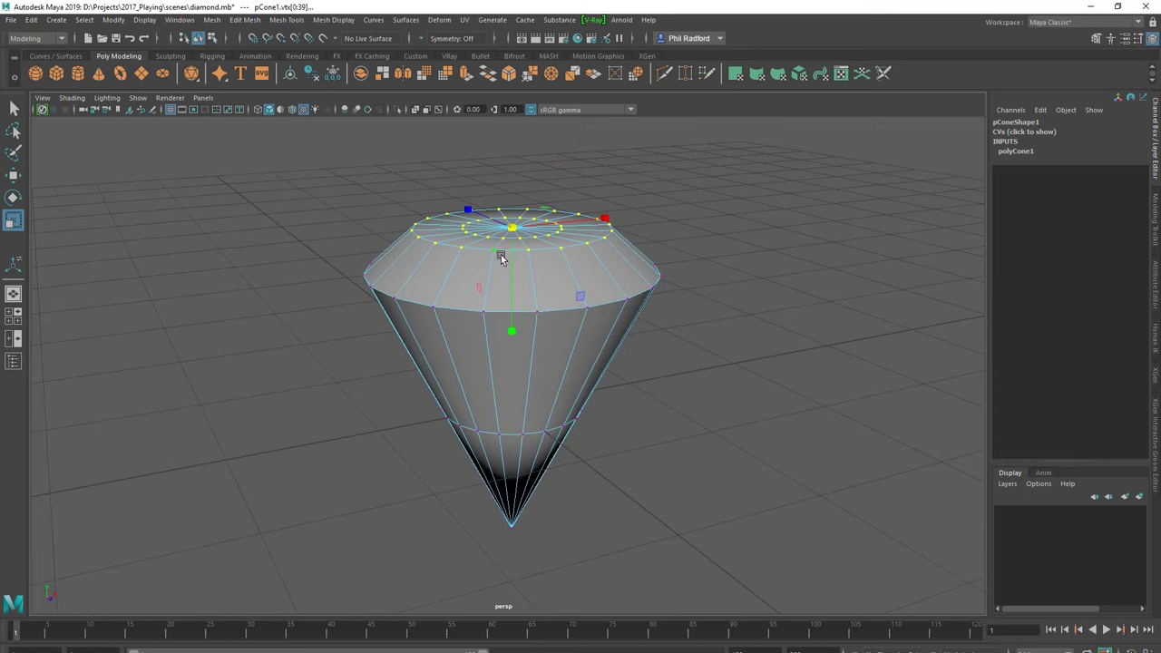
drag(519, 231, 544, 233)
key(w)
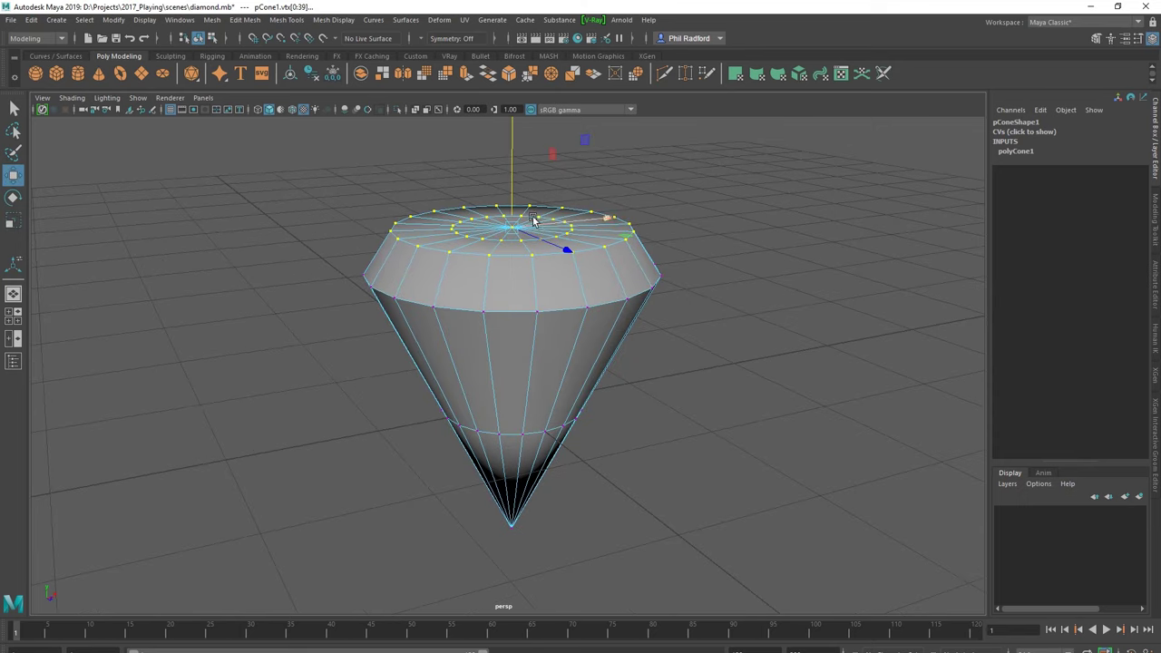
mouse_move(508, 186)
mouse_down()
mouse_move(460, 322)
mouse_move(461, 366)
mouse_up()
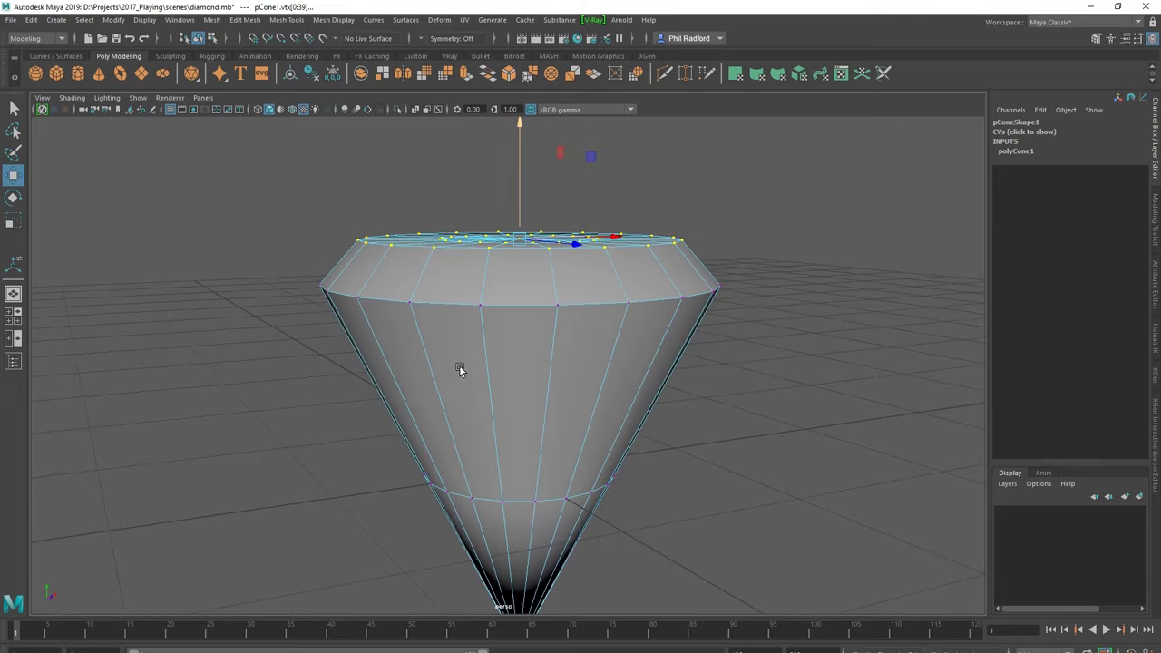
Step: Select the diamond's top rim ring of vertices
alt+right_drag(461, 366, 532, 366)
alt+drag(532, 366, 445, 357)
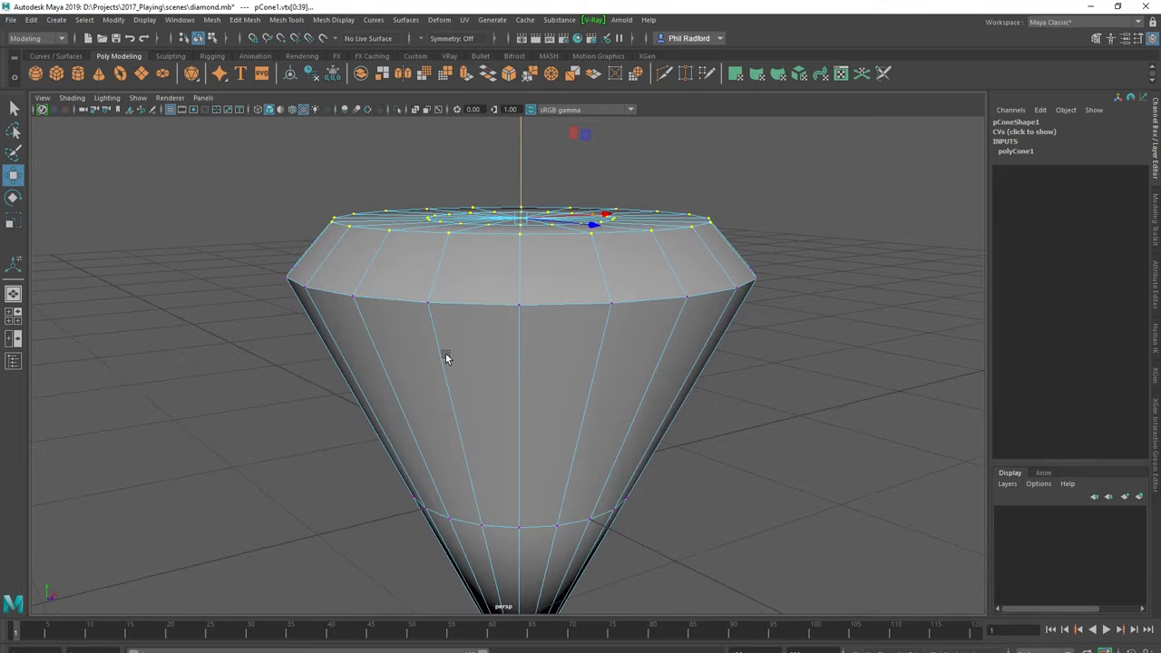
click(453, 307)
mouse_move(445, 306)
alt+mouse_down()
mouse_move(662, 335)
mouse_move(503, 329)
alt+mouse_up()
mouse_move(292, 336)
mouse_down()
mouse_move(865, 290)
mouse_move(799, 263)
mouse_up()
Step: Chamfer the selected rim vertices with width 0.25
click(254, 20)
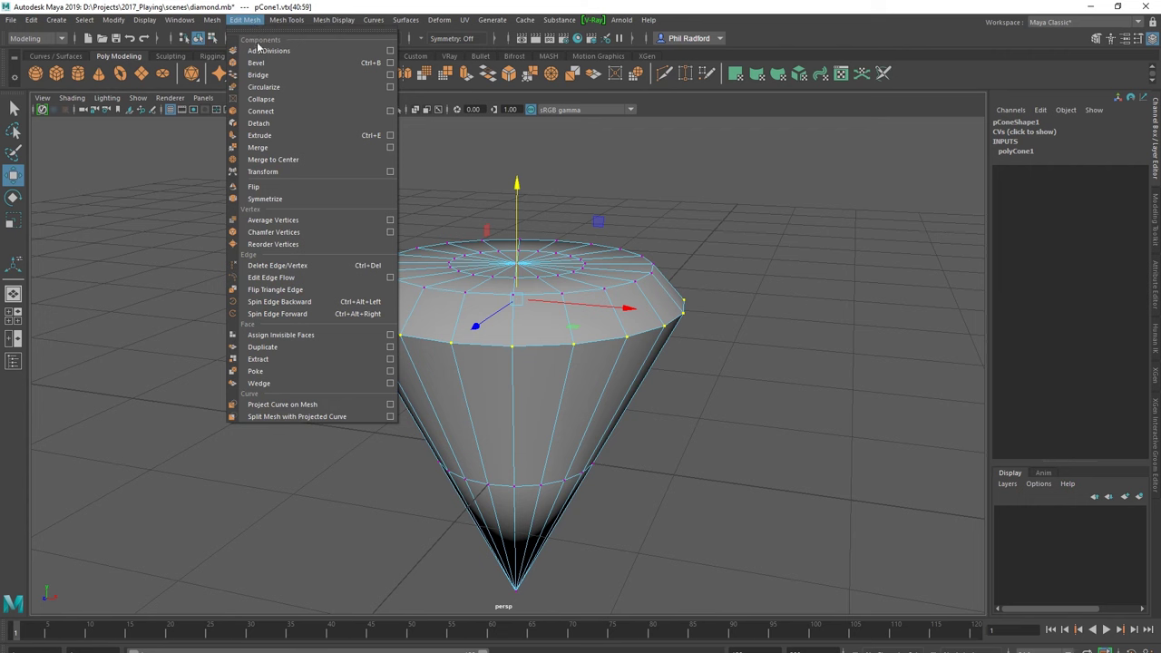
click(273, 231)
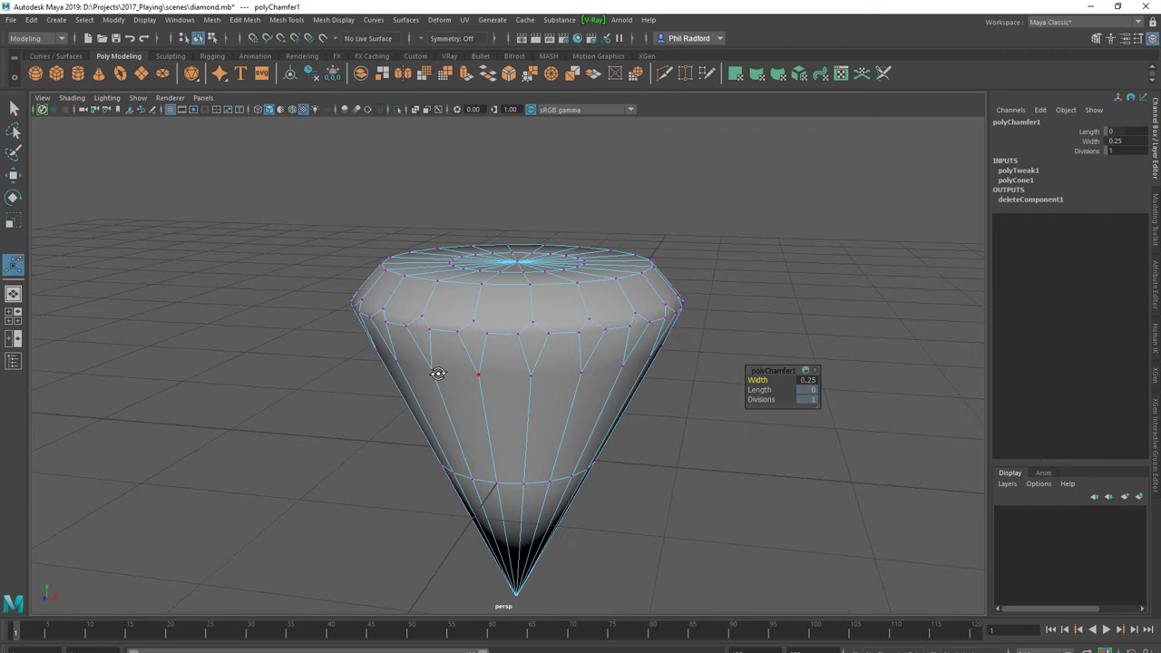
alt+drag(437, 373, 609, 337)
alt+right_drag(609, 337, 500, 314)
alt+middle_drag(508, 312, 448, 338)
alt+drag(449, 339, 389, 339)
Step: Merge one chamfered vertex pair with Edit Mesh > Merge
click(429, 334)
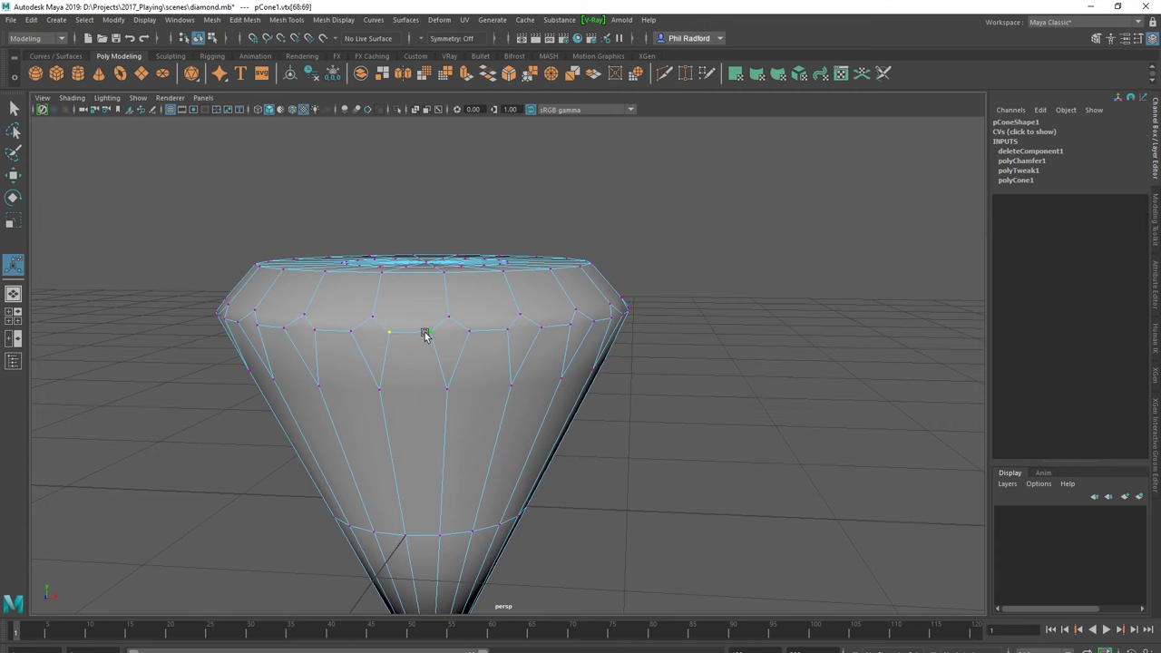
click(245, 19)
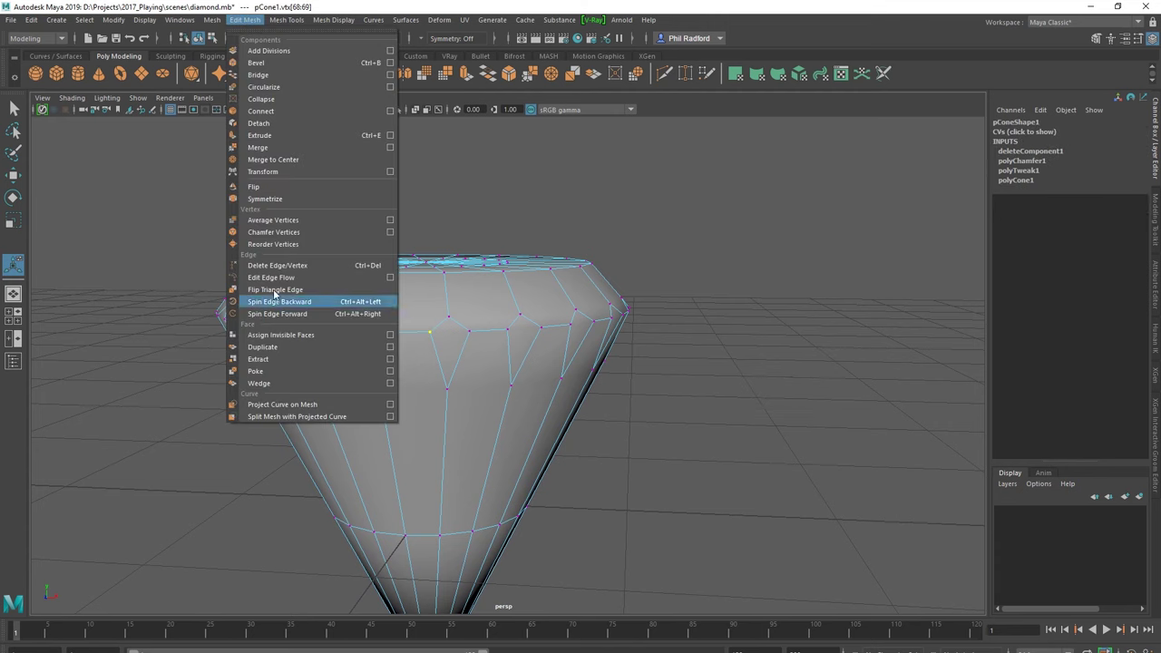
click(288, 147)
mouse_move(381, 344)
alt+mouse_down()
mouse_move(348, 369)
mouse_move(430, 342)
mouse_move(321, 321)
alt+mouse_up()
Step: Merge the first neighbouring chamfered vertex pairs, repeating the merge with G
click(347, 317)
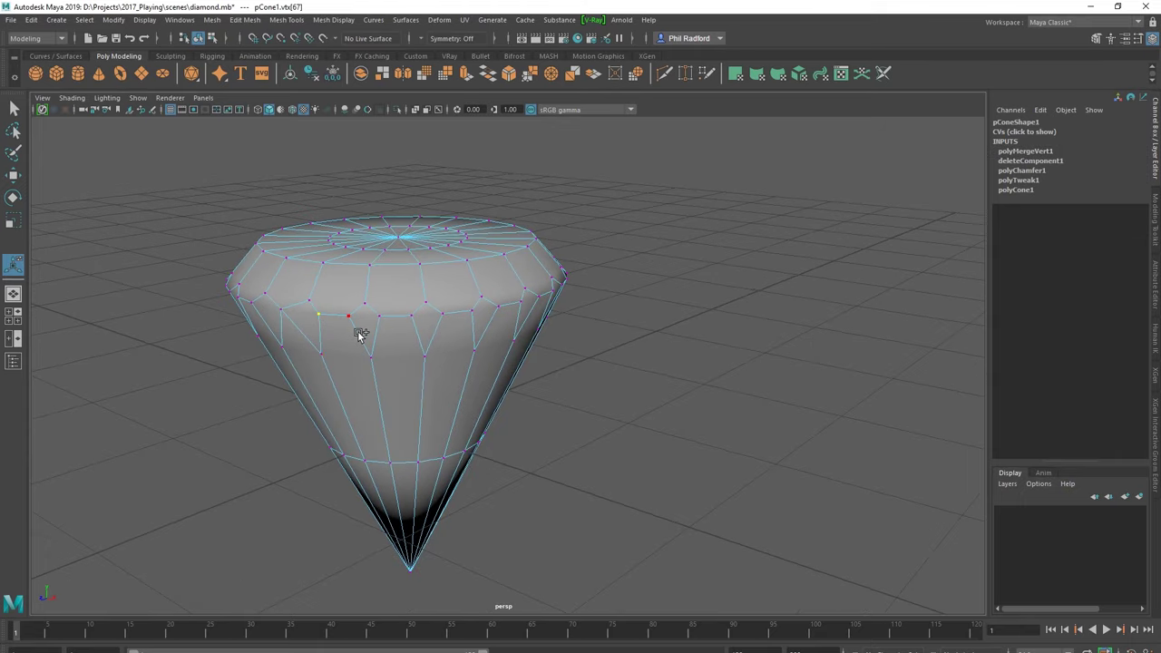
key(g)
drag(389, 309, 416, 324)
key(g)
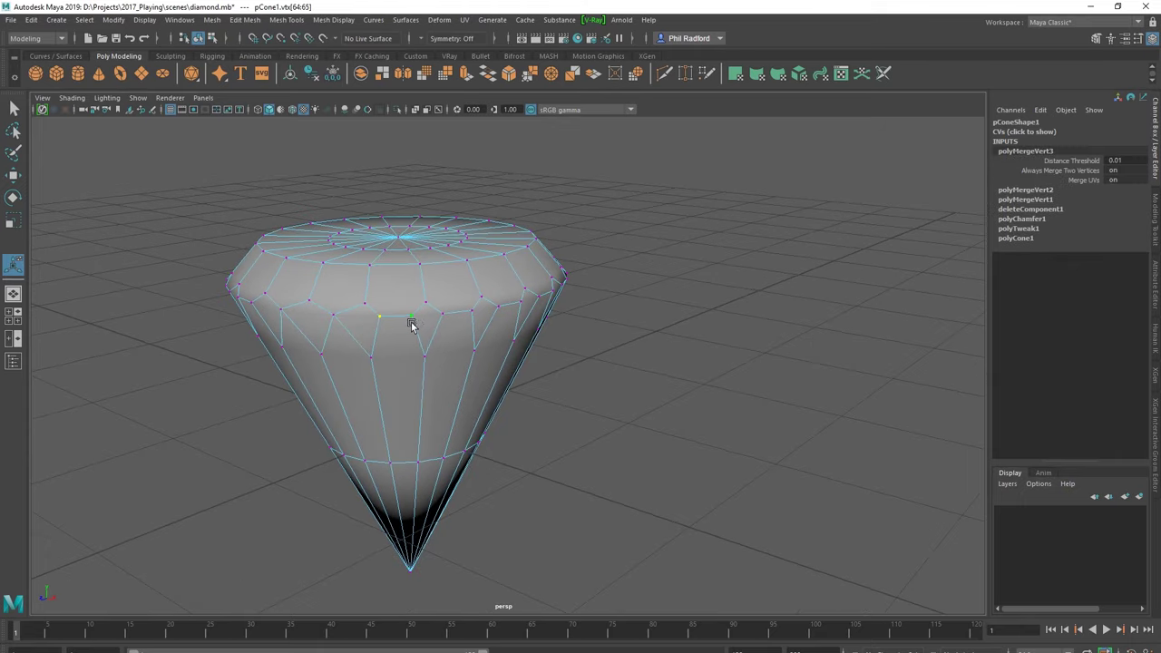
click(467, 318)
click(467, 318)
mouse_move(480, 337)
alt+mouse_down()
mouse_move(446, 321)
mouse_move(517, 311)
mouse_move(438, 319)
alt+mouse_up()
click(472, 313)
key(g)
Step: Merge further vertex pairs around the ring and weld the next pair together
click(519, 311)
click(438, 315)
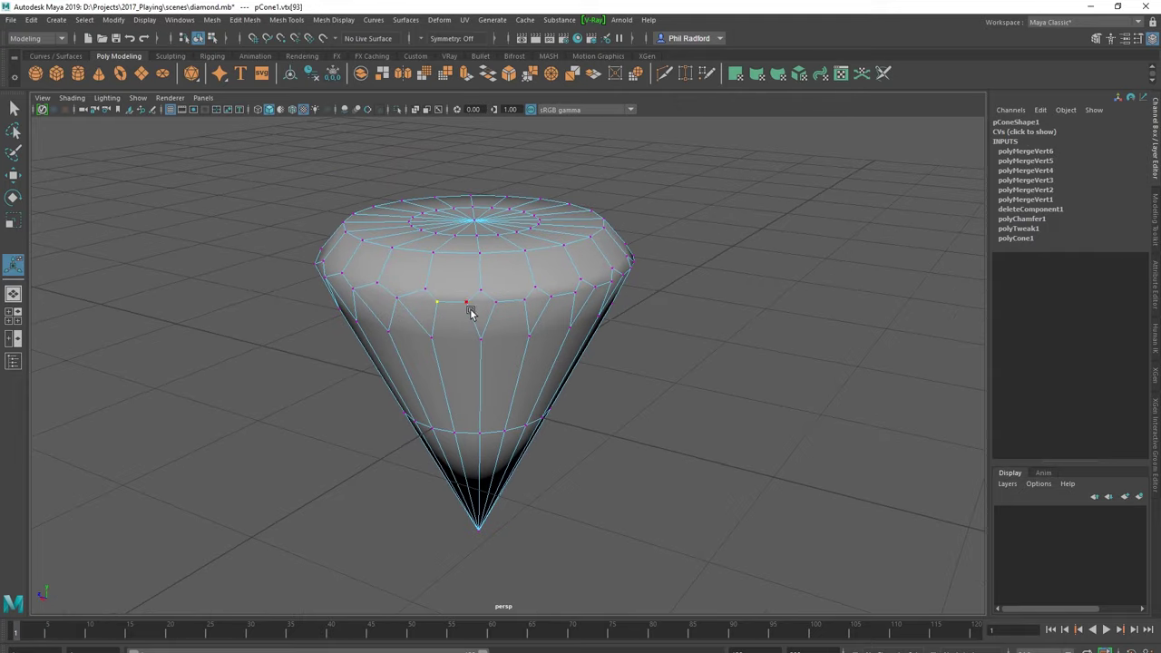
key(g)
click(519, 310)
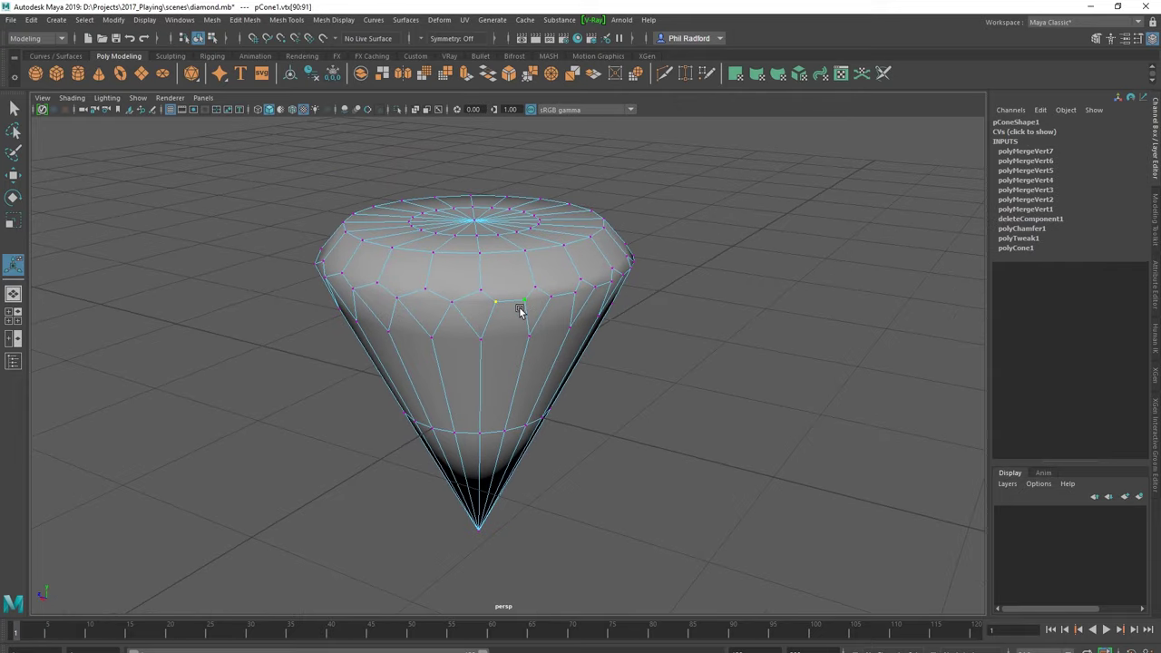
click(519, 311)
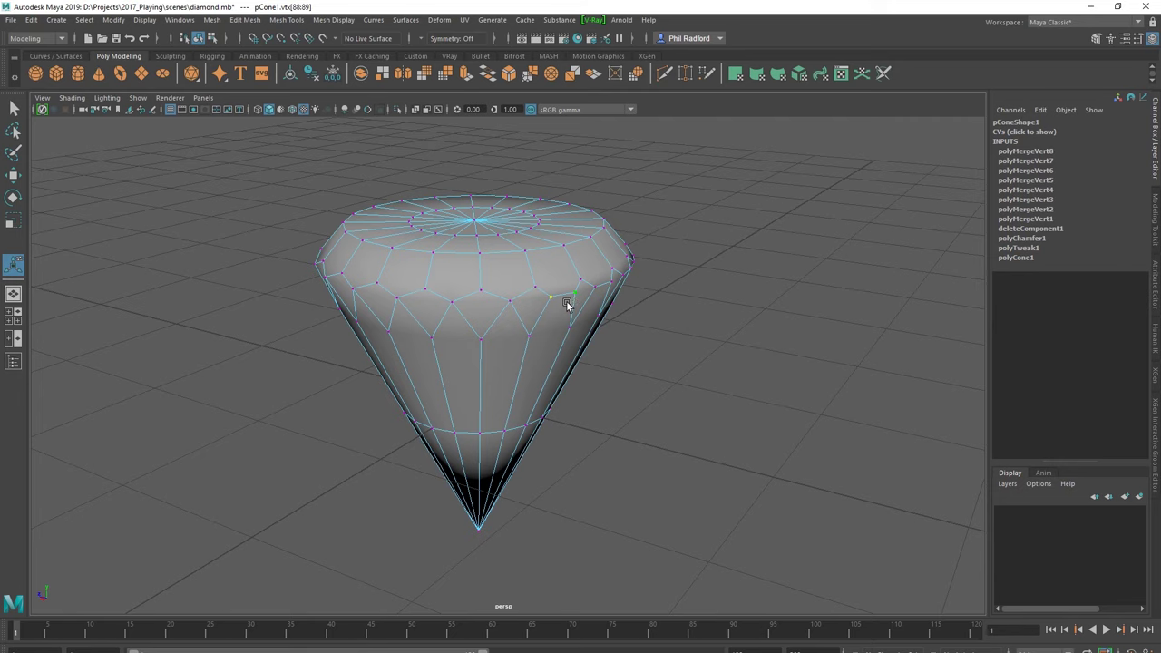
click(566, 305)
mouse_move(563, 319)
alt+mouse_down()
mouse_move(451, 316)
mouse_move(522, 313)
mouse_move(488, 324)
mouse_move(478, 309)
mouse_move(562, 306)
mouse_move(505, 326)
mouse_move(479, 307)
mouse_move(474, 338)
mouse_move(595, 337)
mouse_move(637, 317)
mouse_move(536, 345)
mouse_move(429, 338)
mouse_move(537, 332)
alt+mouse_up()
Step: Weld the last vertex pair, then raise and widen the middle vertex row
mouse_move(537, 332)
alt+mouse_down()
mouse_move(484, 339)
mouse_move(551, 335)
mouse_move(436, 369)
mouse_move(523, 363)
mouse_move(423, 344)
mouse_move(441, 339)
mouse_move(402, 376)
mouse_move(415, 371)
alt+mouse_up()
mouse_move(210, 400)
mouse_down()
mouse_move(692, 332)
mouse_move(539, 334)
mouse_up()
key(w)
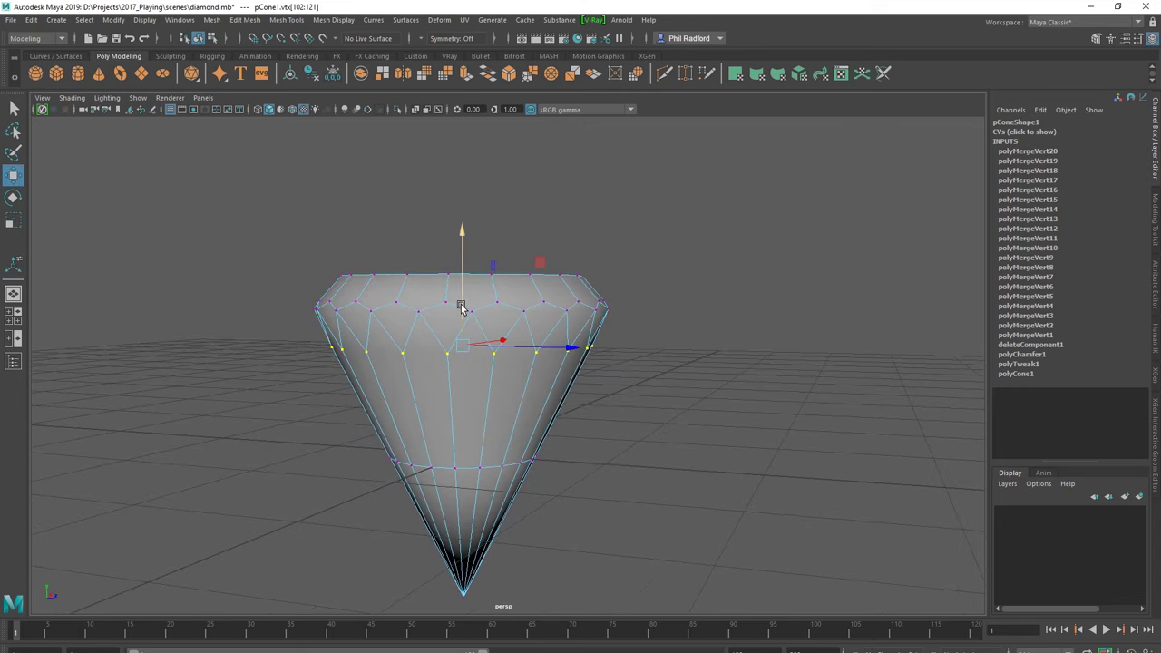
mouse_move(461, 309)
mouse_down()
mouse_move(462, 280)
mouse_move(478, 322)
mouse_move(428, 363)
mouse_up()
key(r)
alt+right_drag(428, 363, 594, 345)
mouse_move(433, 383)
alt+mouse_down()
mouse_move(445, 375)
mouse_move(407, 408)
mouse_move(441, 414)
mouse_move(387, 408)
alt+mouse_up()
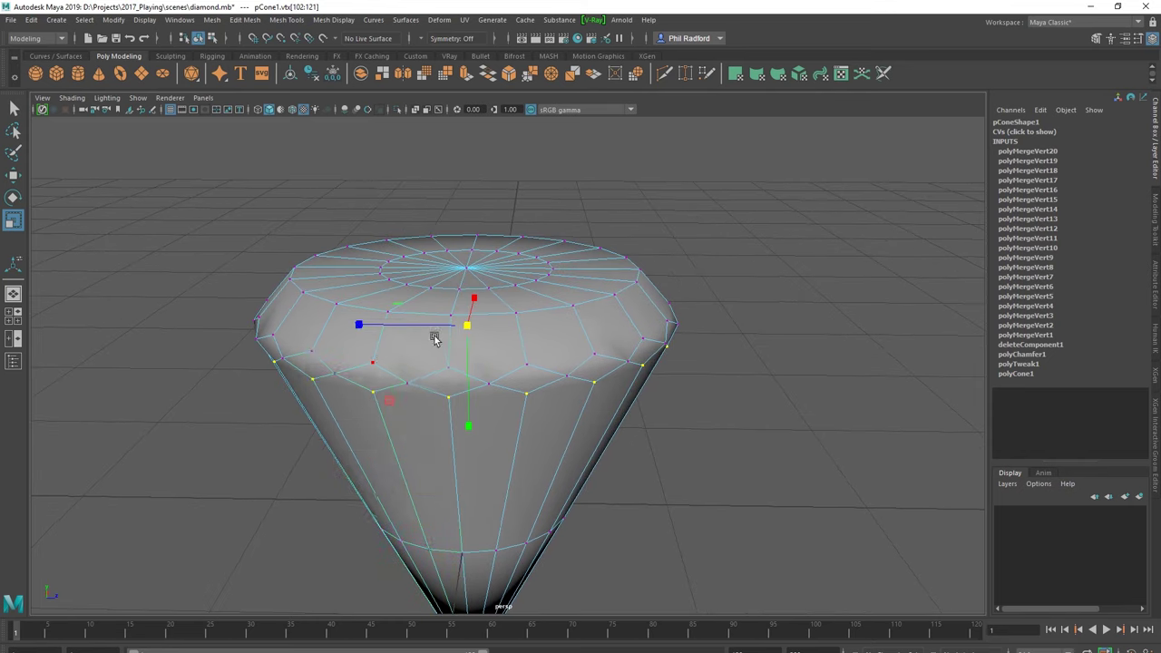
key(F8)
Step: Start a Multi-Cut and place the first cut points across the crown facets
click(287, 19)
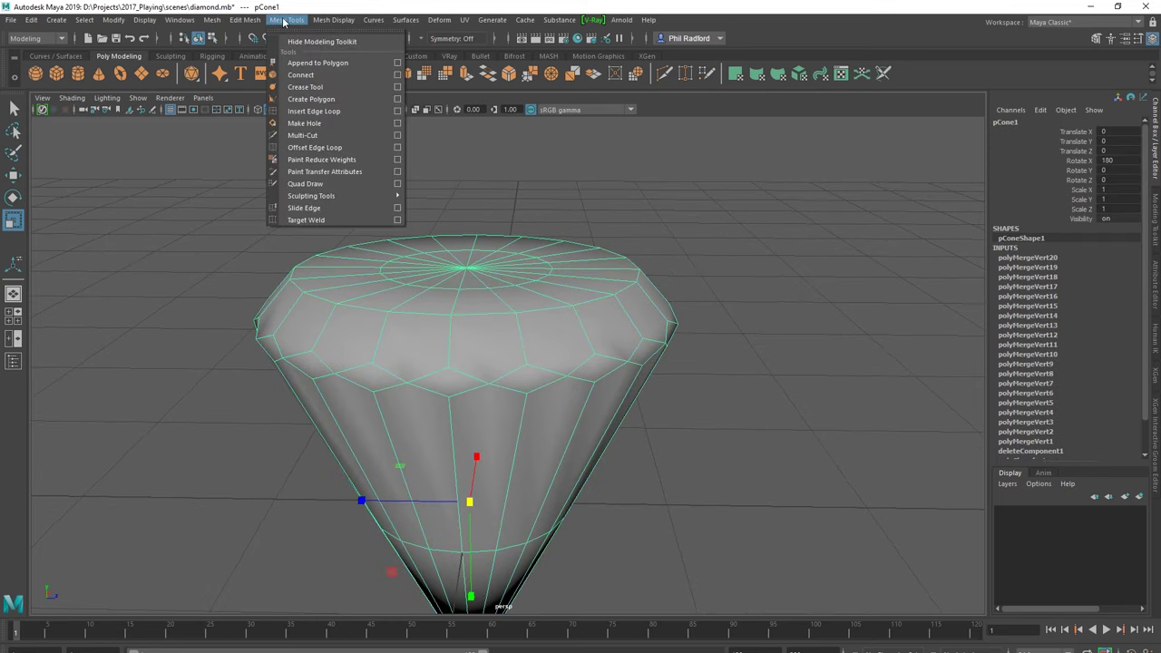
click(300, 130)
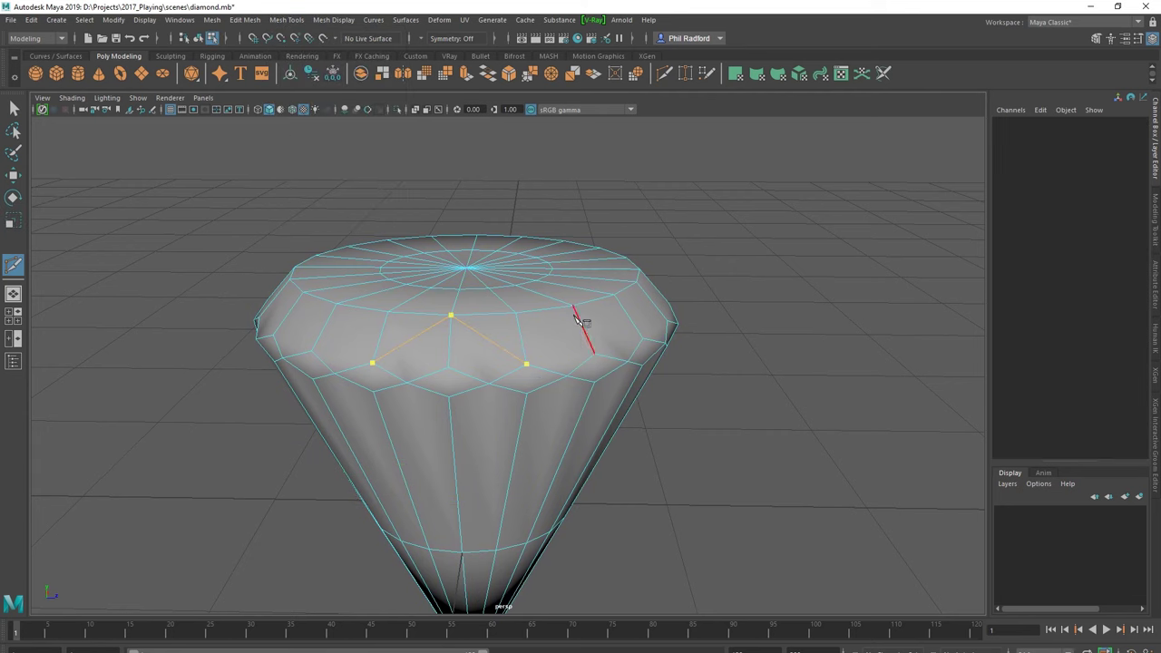
alt+drag(643, 343, 516, 372)
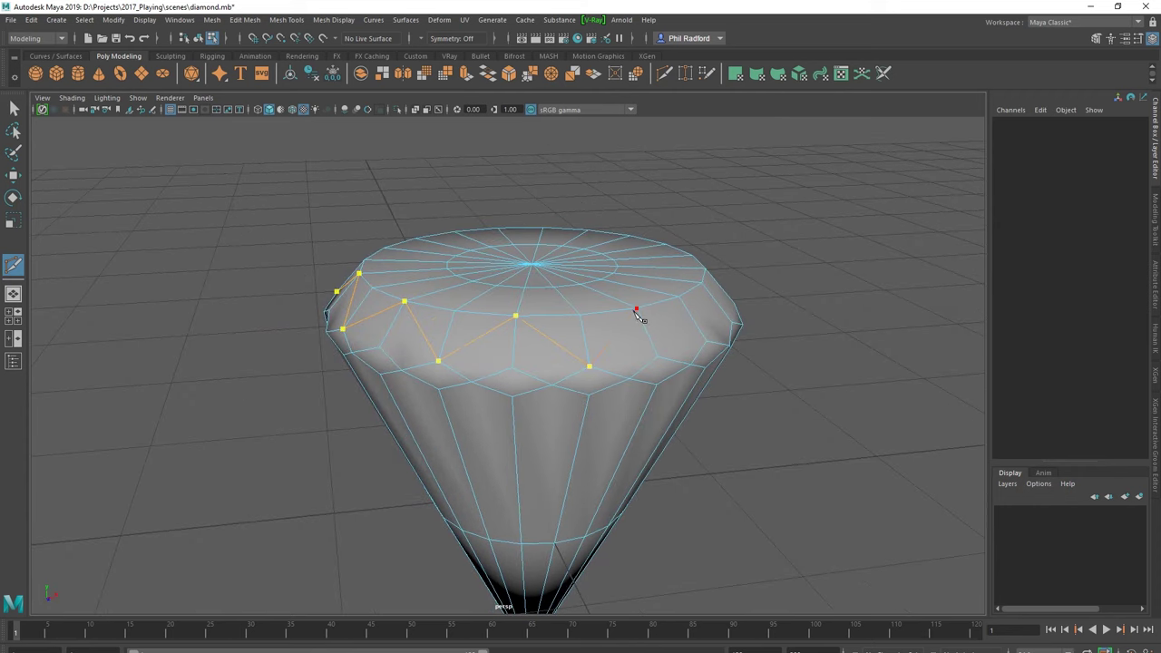
alt+drag(626, 382, 511, 384)
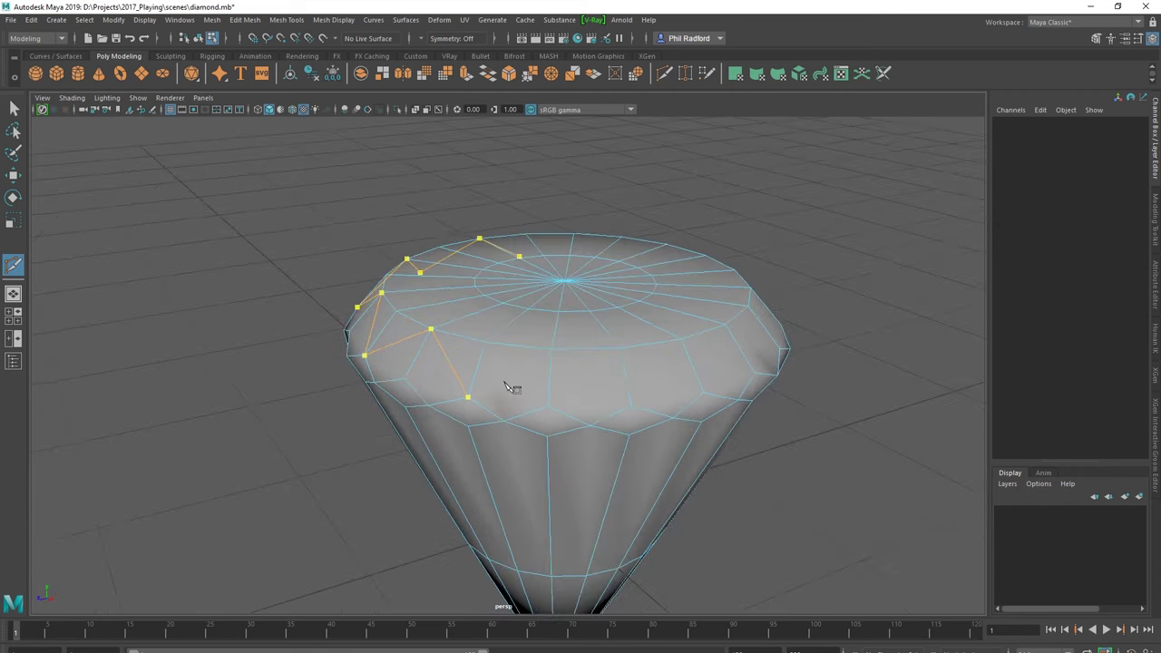
click(549, 354)
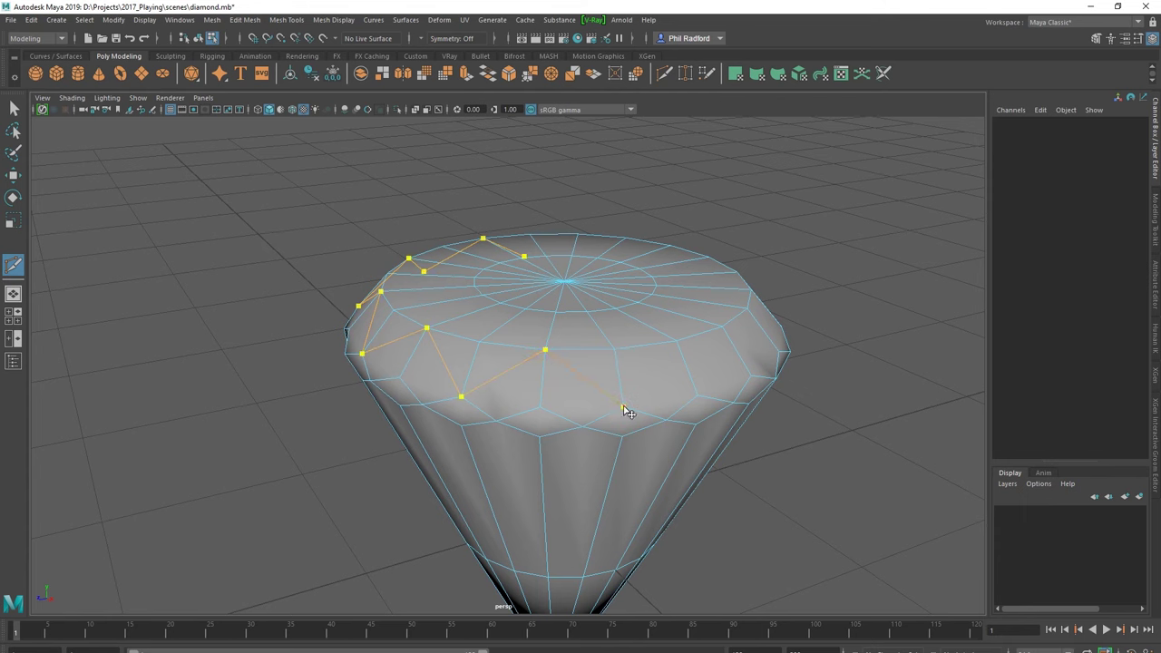
alt+drag(731, 385, 514, 378)
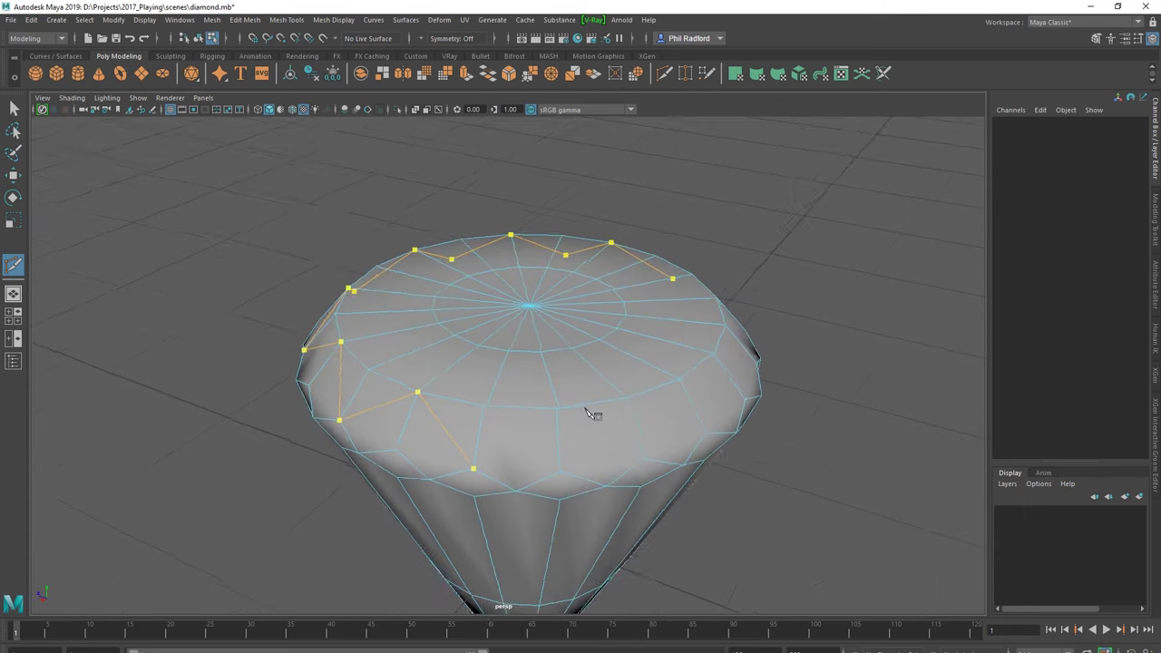
Step: Continue the zigzag cut points around the crown and close the loop
click(469, 372)
click(554, 424)
click(597, 346)
click(669, 371)
alt+drag(669, 374, 451, 365)
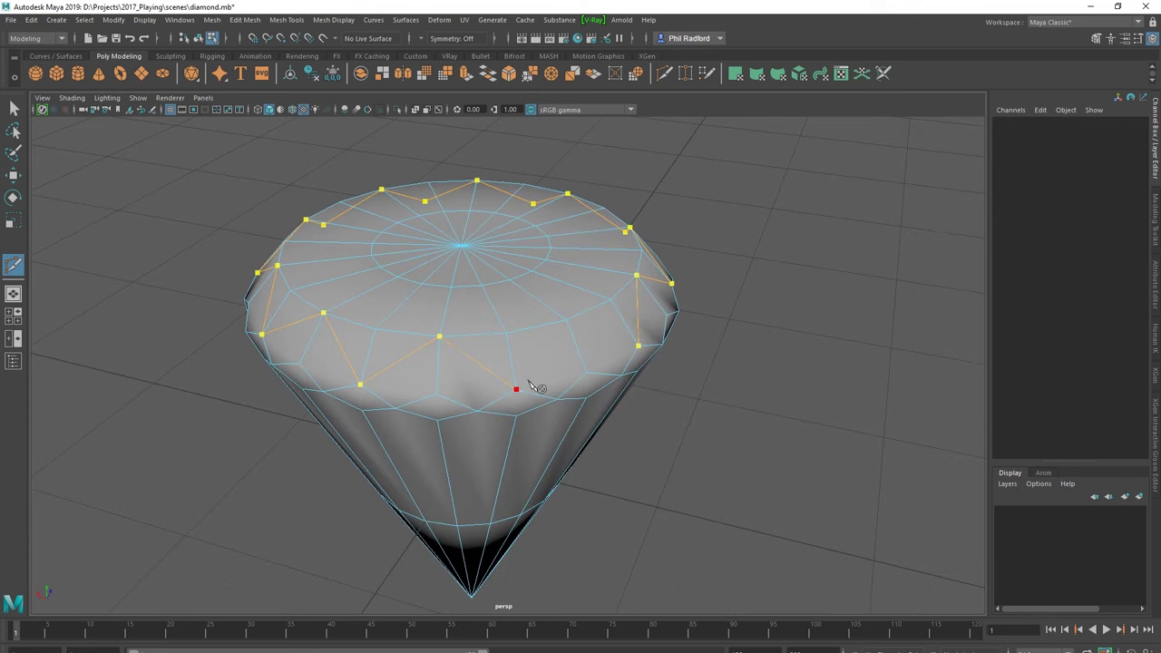
alt+drag(575, 377, 577, 381)
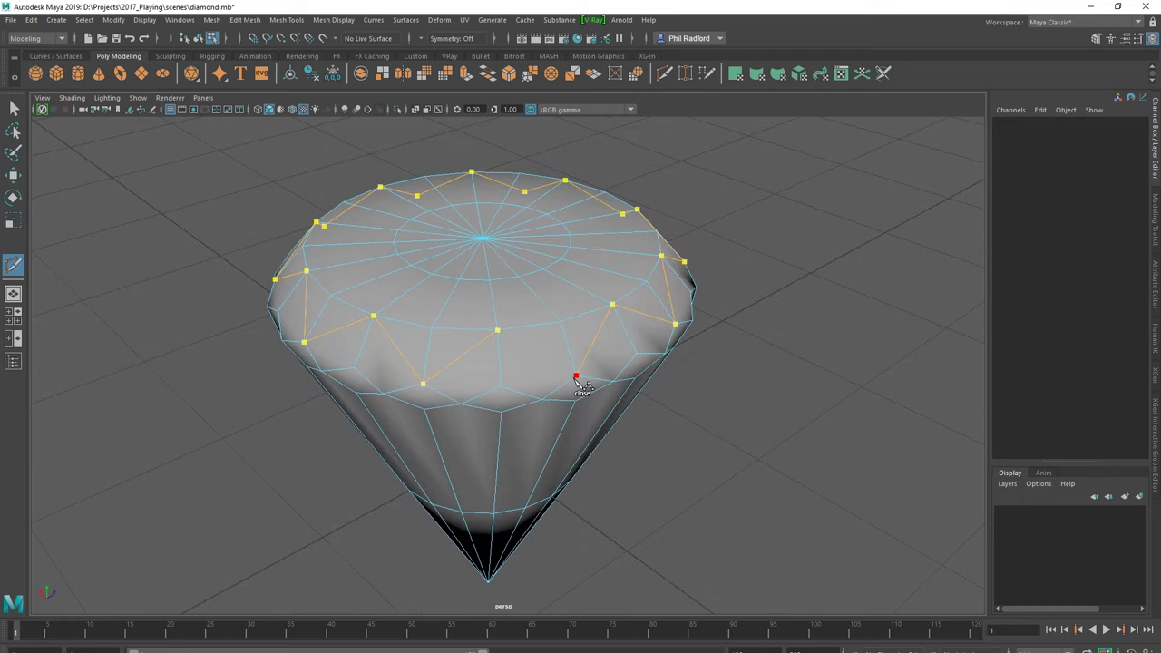
click(575, 377)
mouse_move(436, 400)
alt+mouse_down()
mouse_move(393, 382)
mouse_move(408, 393)
mouse_move(384, 402)
mouse_move(402, 408)
mouse_move(383, 402)
alt+mouse_up()
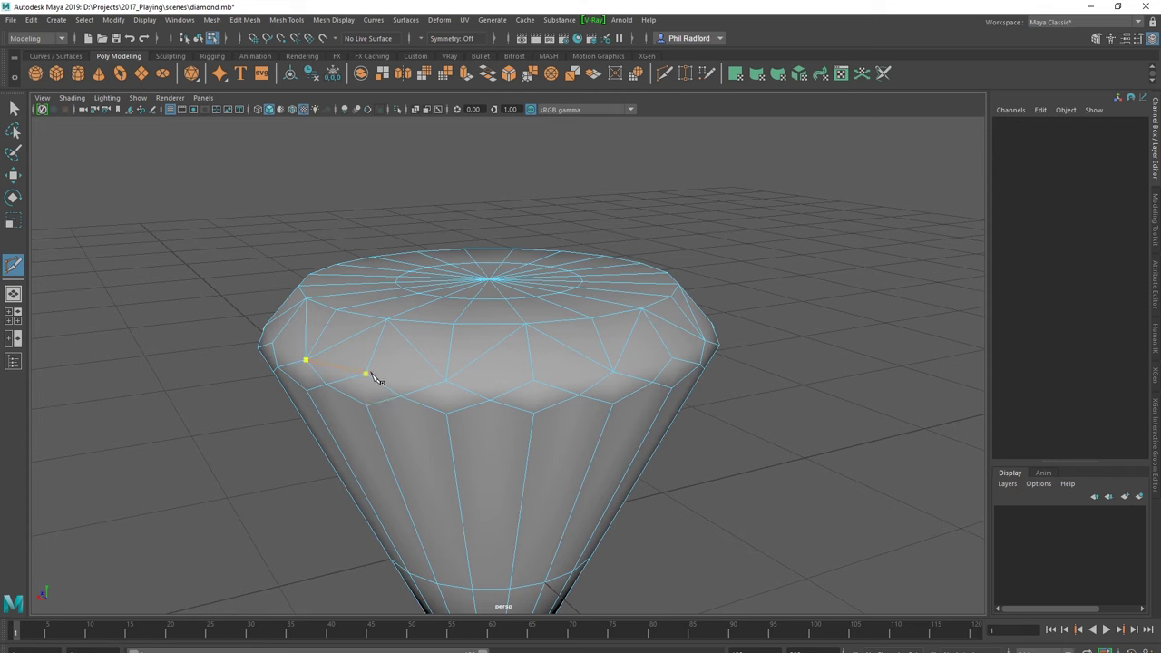
Step: Cut a closed edge loop around the diamond's crown
click(446, 381)
alt+drag(676, 365, 539, 383)
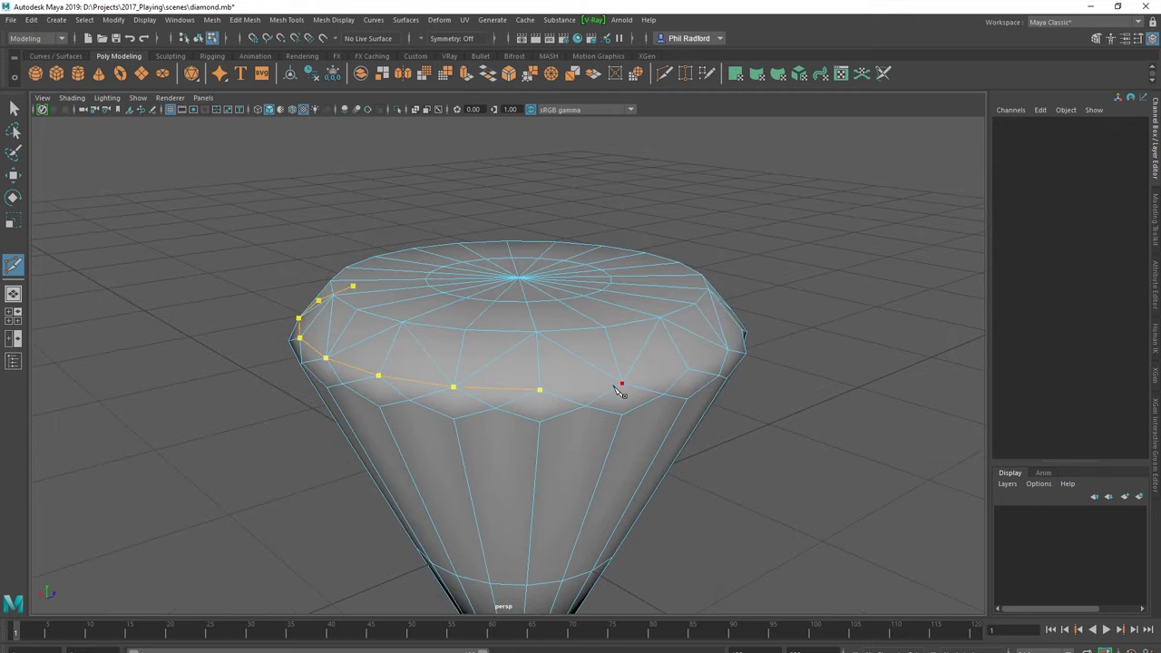
alt+drag(692, 378, 518, 410)
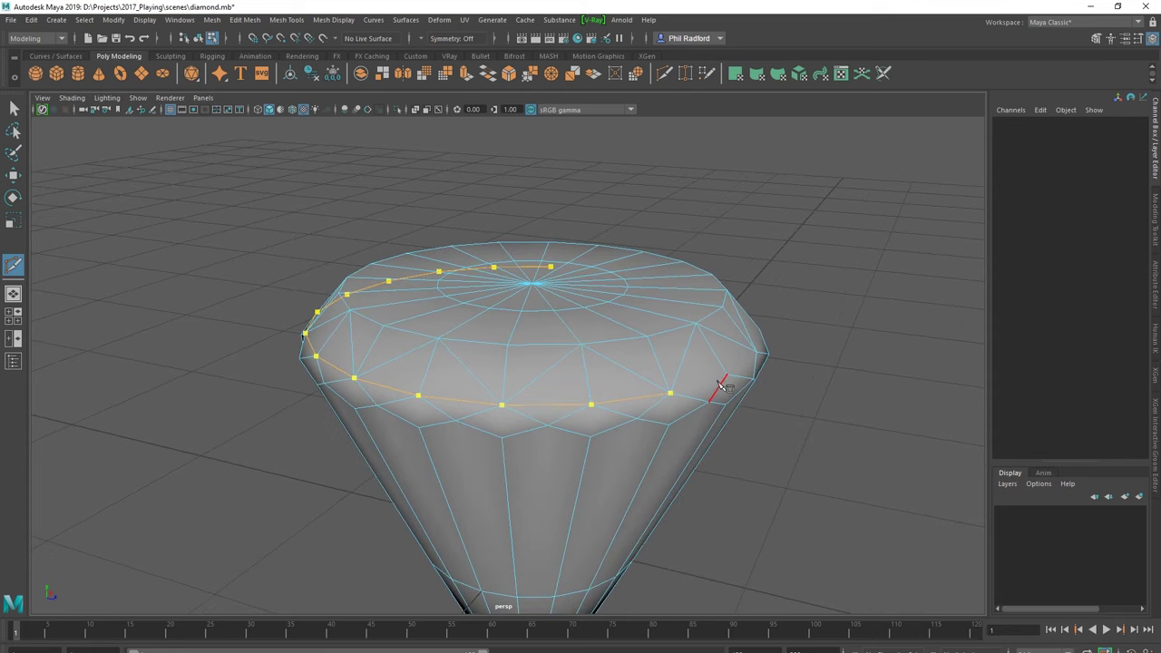
alt+drag(726, 381, 532, 434)
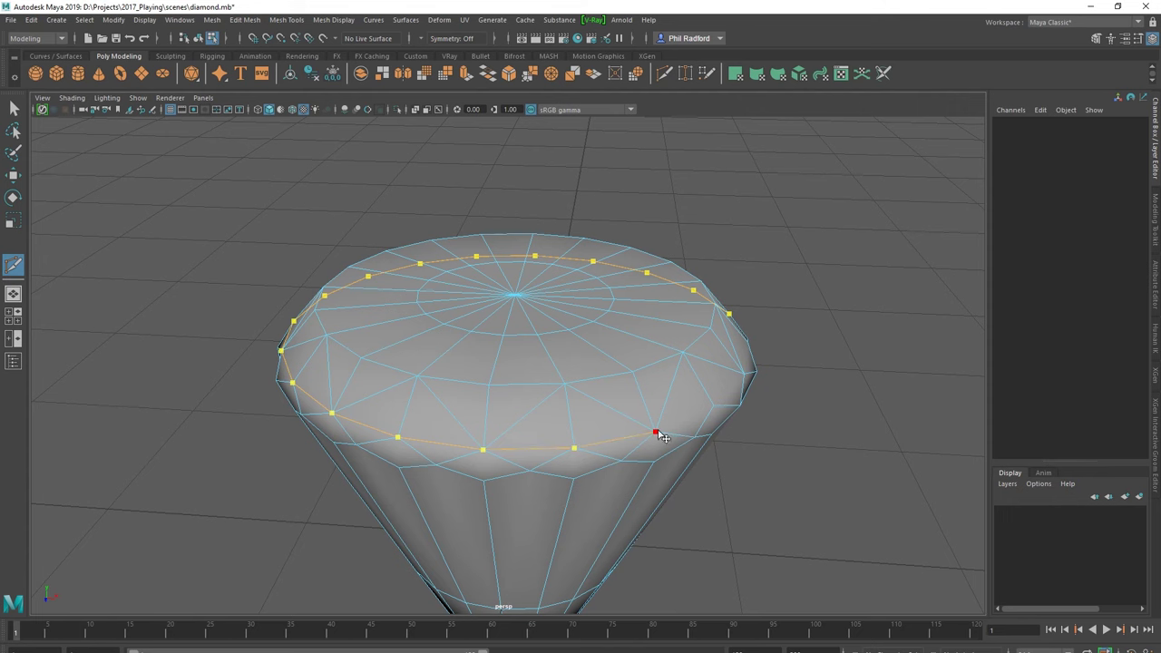
mouse_move(714, 411)
alt+mouse_down()
mouse_move(643, 433)
mouse_move(584, 422)
alt+mouse_up()
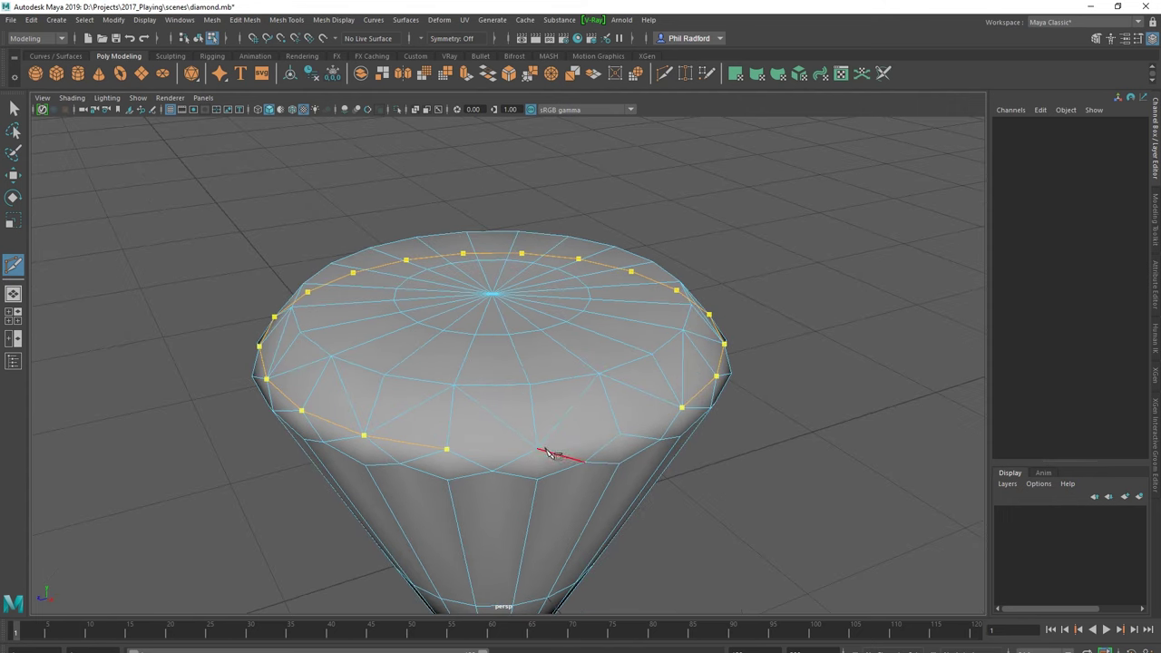
click(683, 411)
mouse_move(363, 446)
alt+mouse_down()
mouse_move(390, 446)
mouse_move(269, 436)
alt+mouse_up()
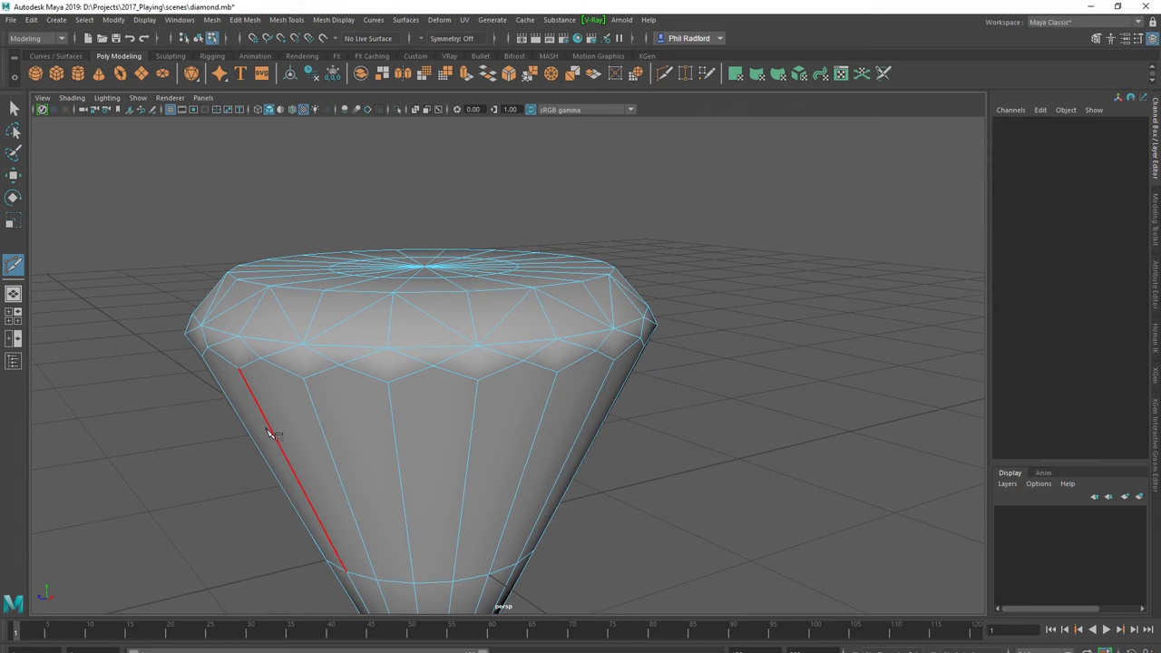
mouse_move(270, 436)
alt+mouse_down()
mouse_move(332, 461)
mouse_move(300, 446)
mouse_move(304, 386)
alt+mouse_up()
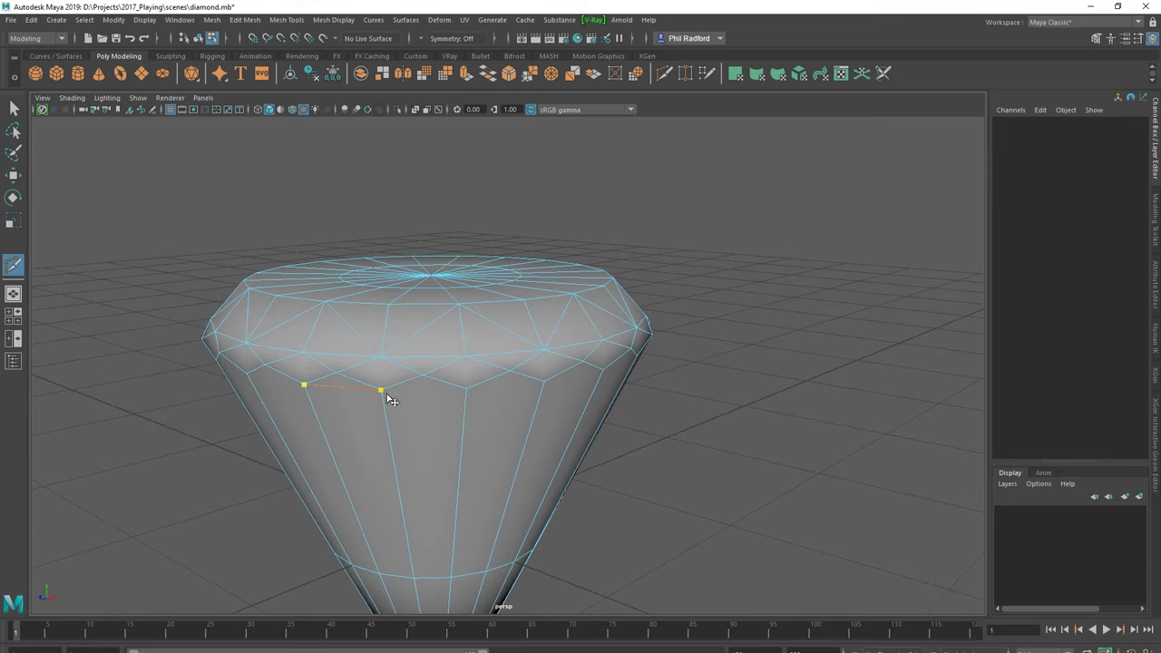
Step: Cut a second closed edge loop around the girdle
click(542, 386)
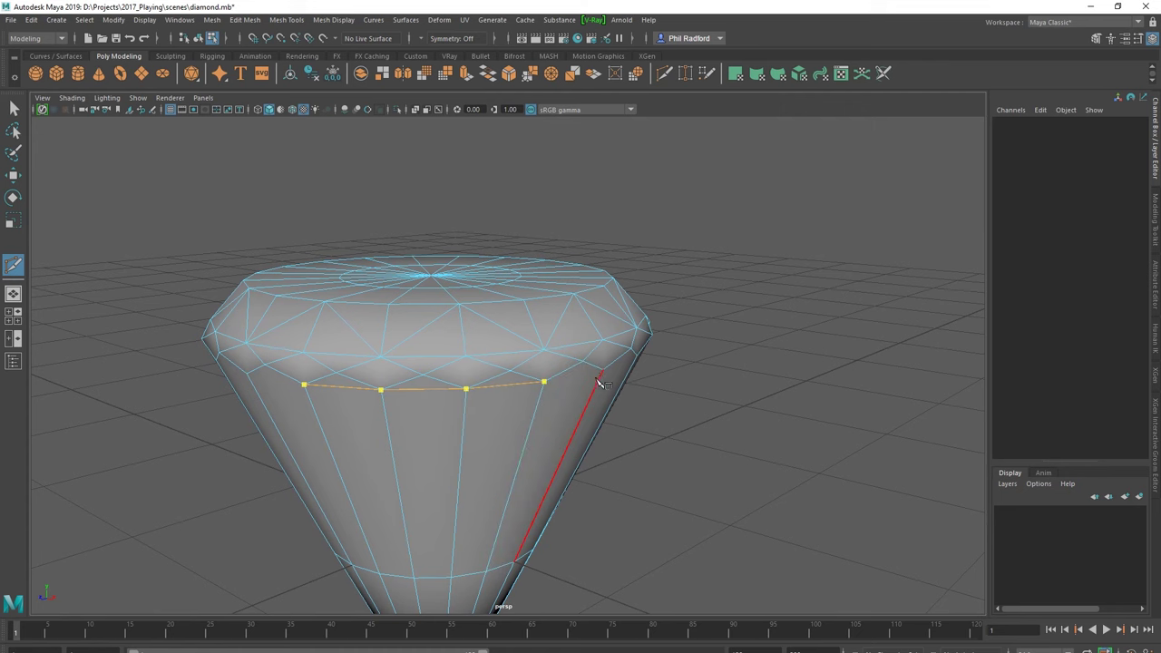
click(602, 386)
alt+drag(602, 385, 461, 408)
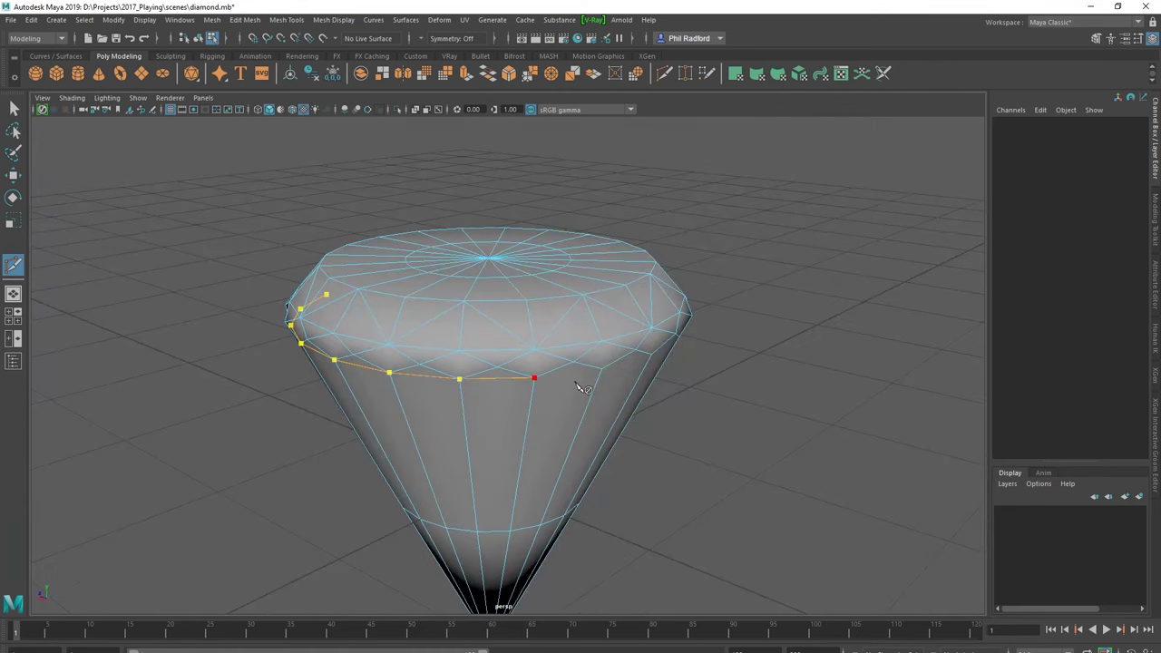
click(652, 356)
alt+drag(651, 362, 562, 405)
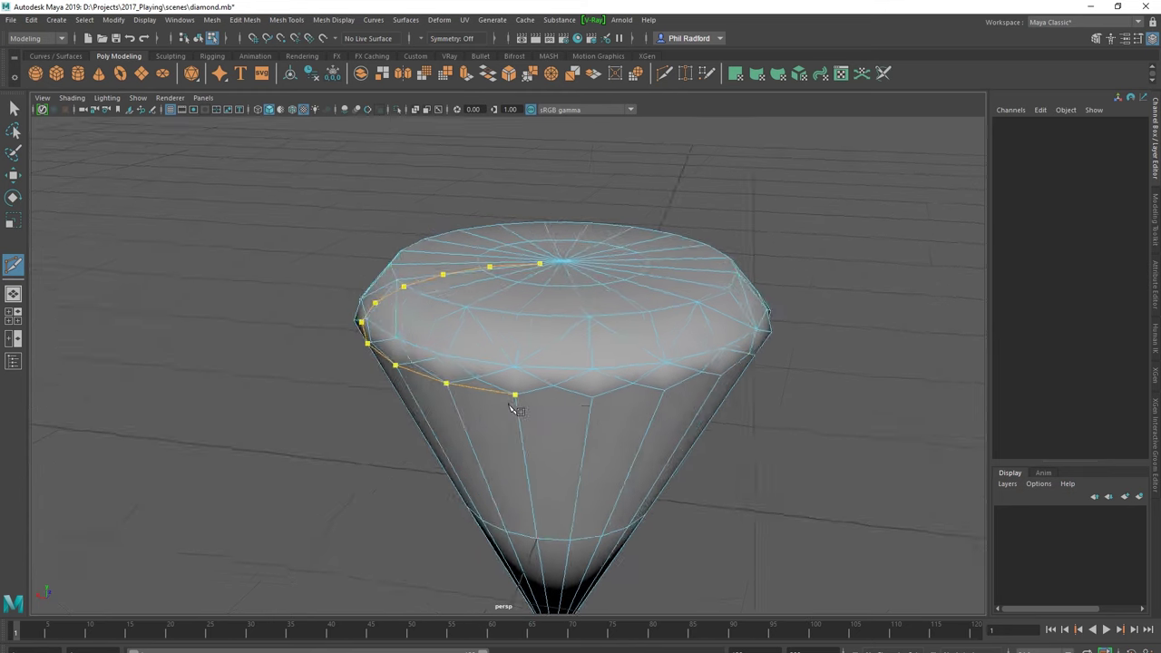
click(711, 390)
alt+drag(627, 436, 553, 441)
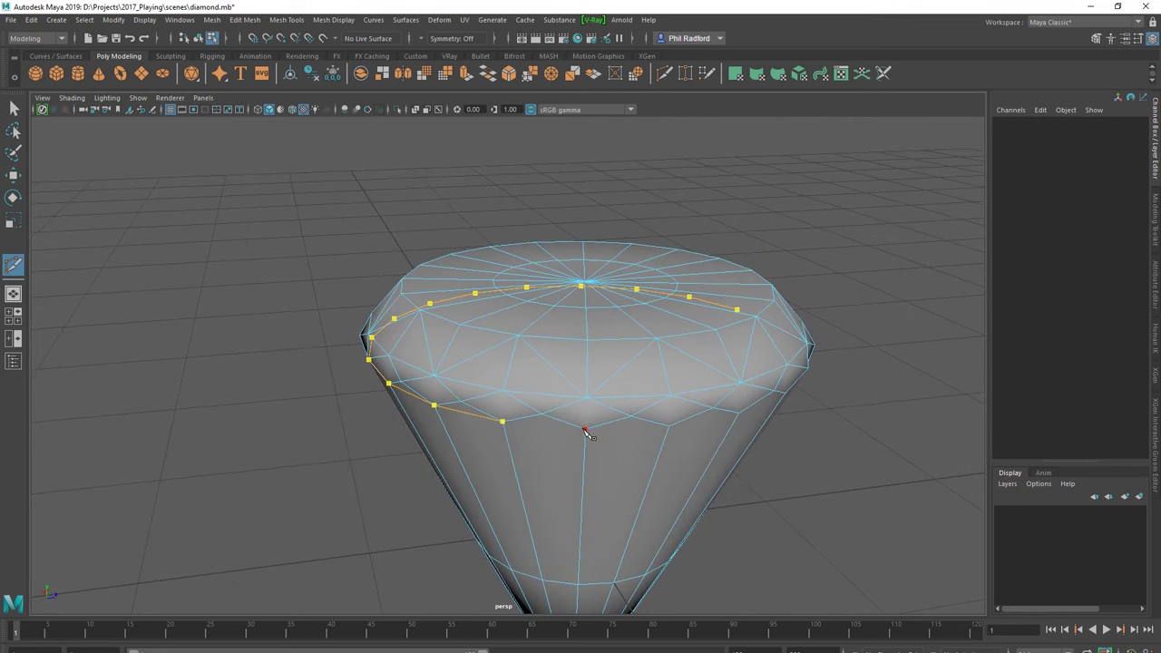
click(665, 438)
alt+drag(665, 437, 419, 440)
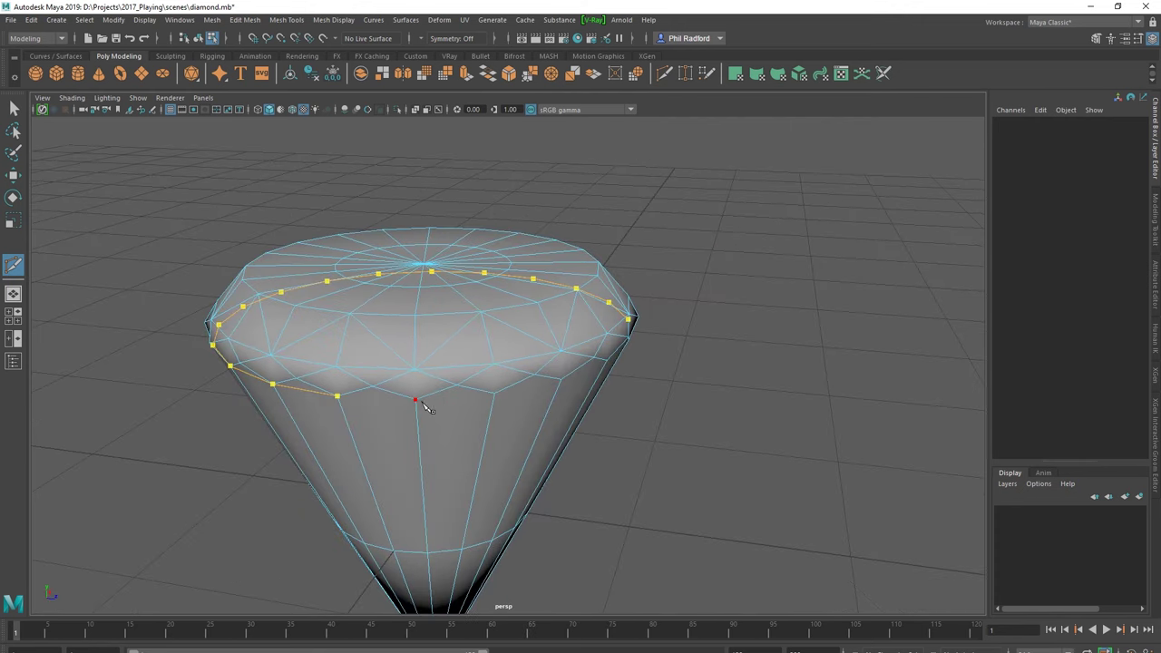
click(562, 382)
mouse_move(564, 387)
alt+mouse_down()
mouse_move(548, 392)
mouse_move(600, 387)
alt+mouse_up()
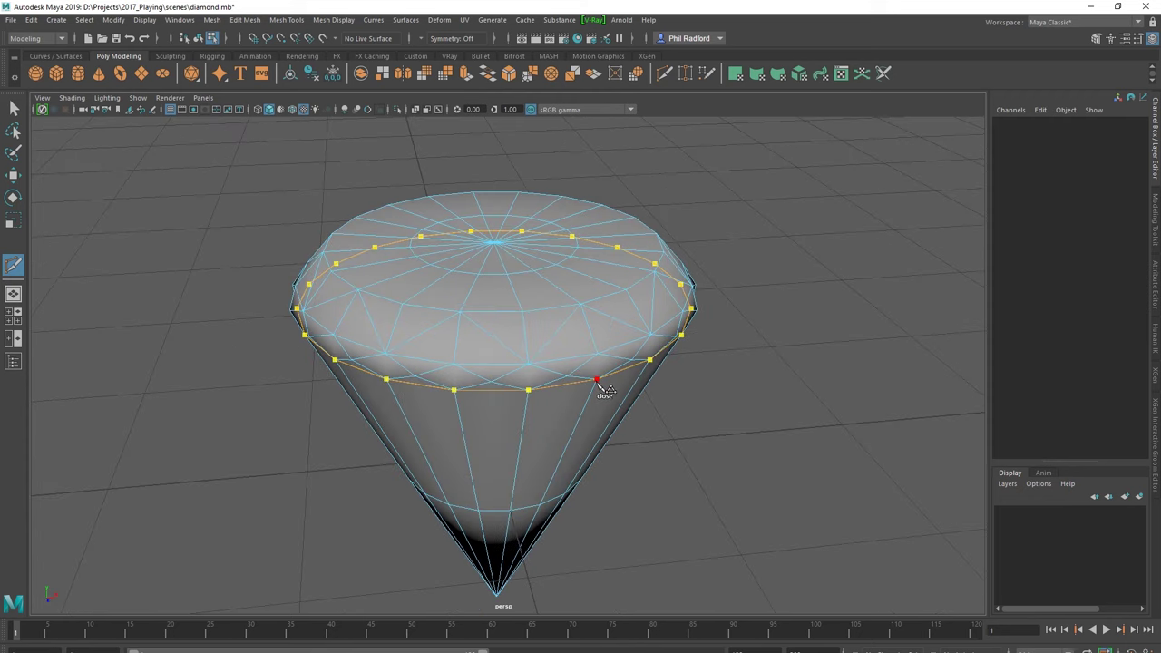
click(598, 384)
Step: Begin another cut on the crown edge, then cancel it with Backspace
click(472, 434)
scroll(363, 410, up, 3)
mouse_move(363, 409)
alt+mouse_down()
mouse_move(427, 396)
mouse_move(472, 440)
alt+mouse_up()
key(BackSpace)
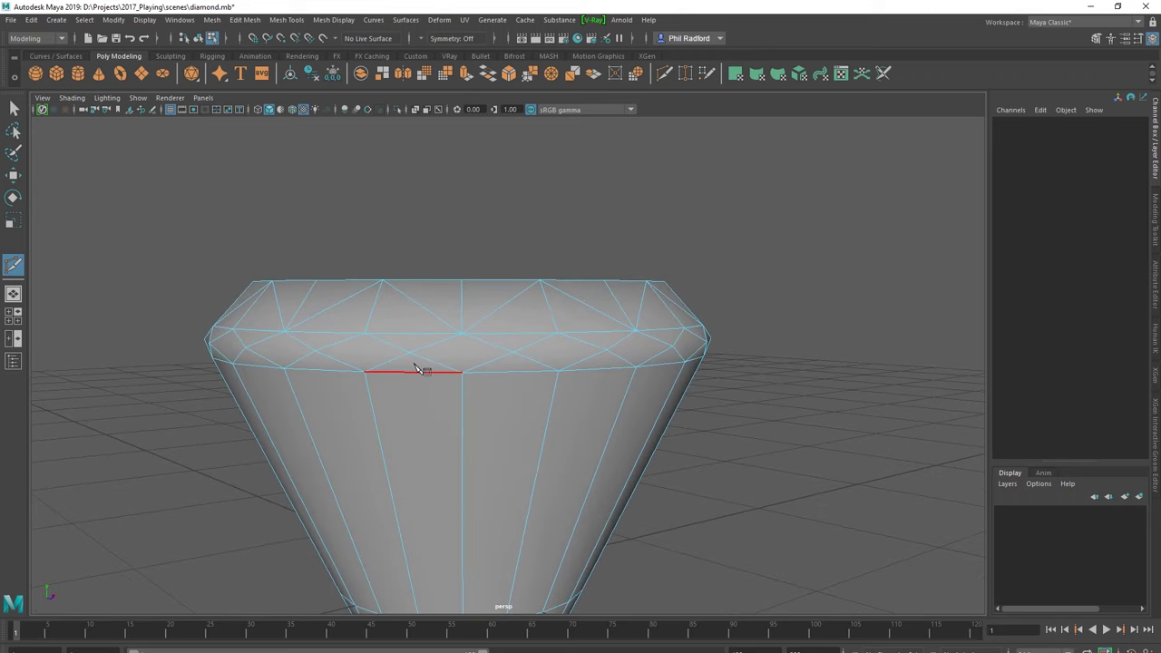
Step: Select the crown vertex ring in the front view and scale it slightly inward
key(w)
click(409, 351)
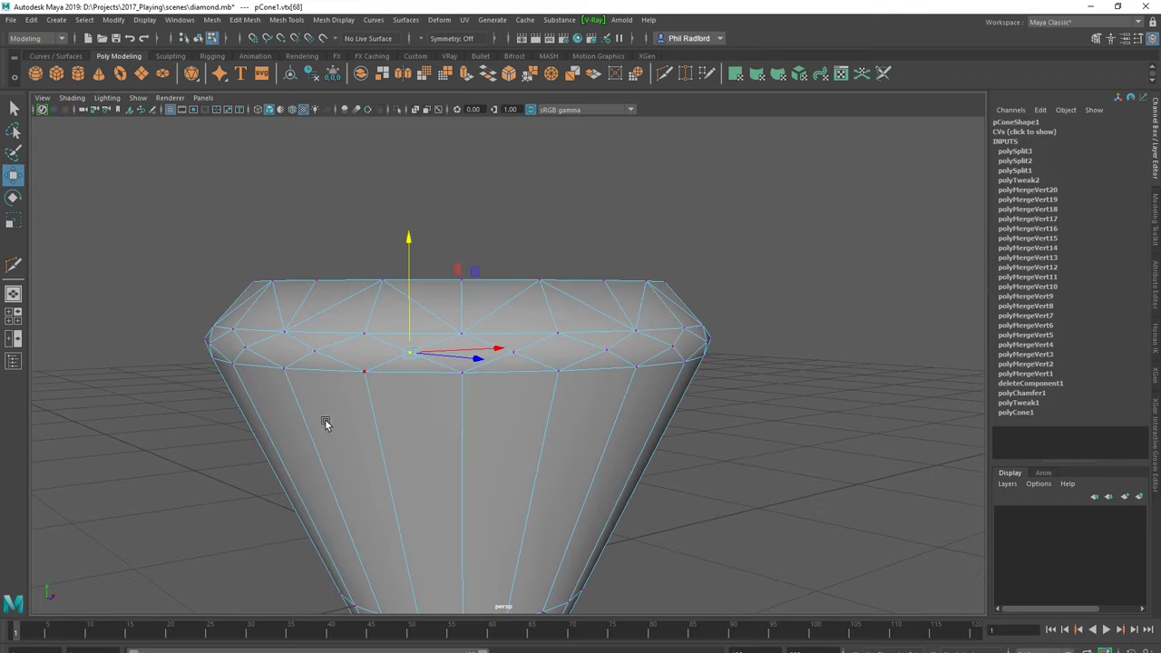
key(space)
drag(70, 469, 500, 487)
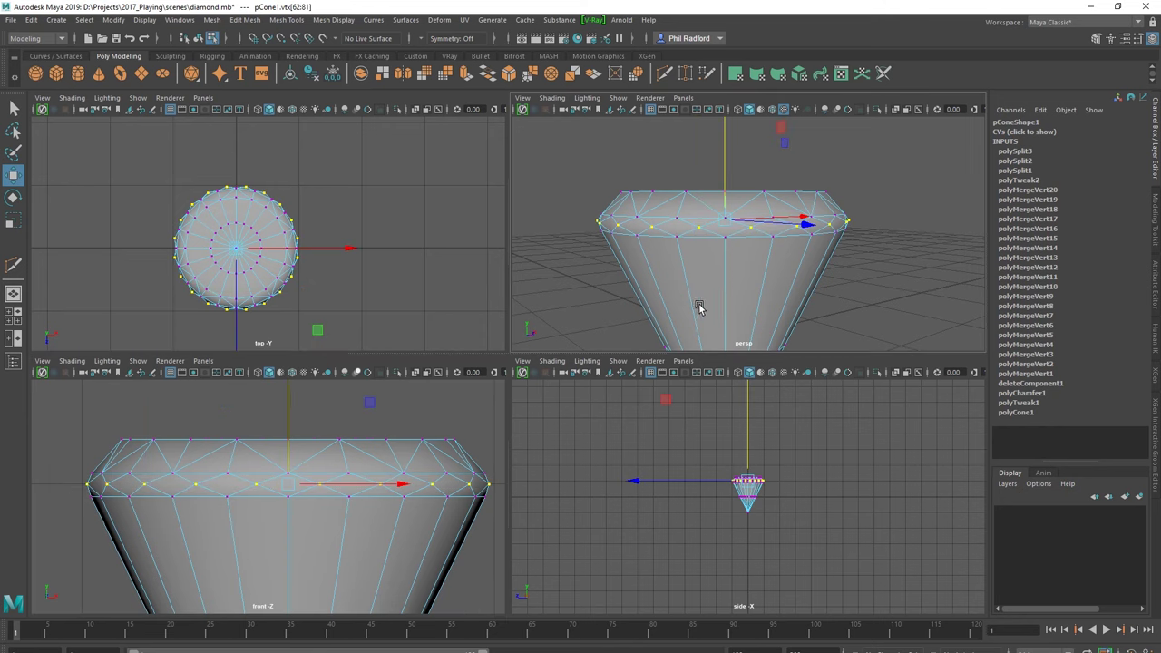
key(space)
key(r)
mouse_move(465, 339)
mouse_down()
mouse_move(493, 368)
mouse_move(544, 381)
mouse_move(500, 369)
mouse_move(544, 368)
mouse_up()
alt+middle_drag(544, 366, 605, 392)
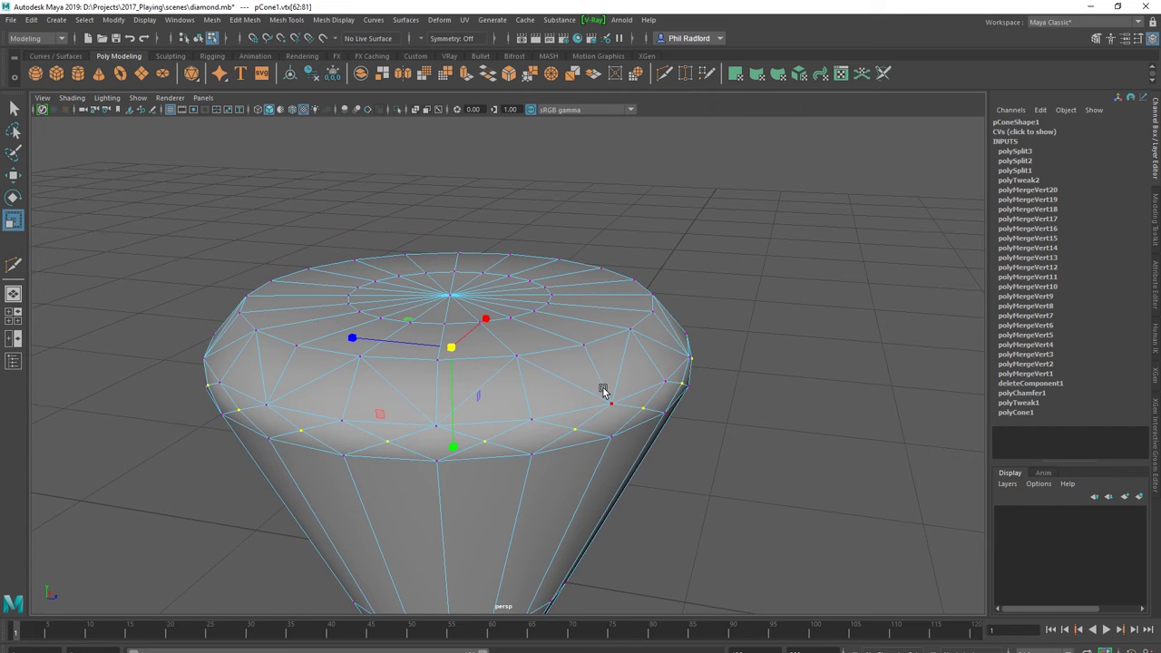
Step: In Edge mode, select several stray crown edges and delete them
mouse_move(576, 404)
alt+mouse_down()
mouse_move(487, 449)
mouse_move(424, 391)
alt+mouse_up()
right_drag(424, 391, 420, 346)
click(430, 384)
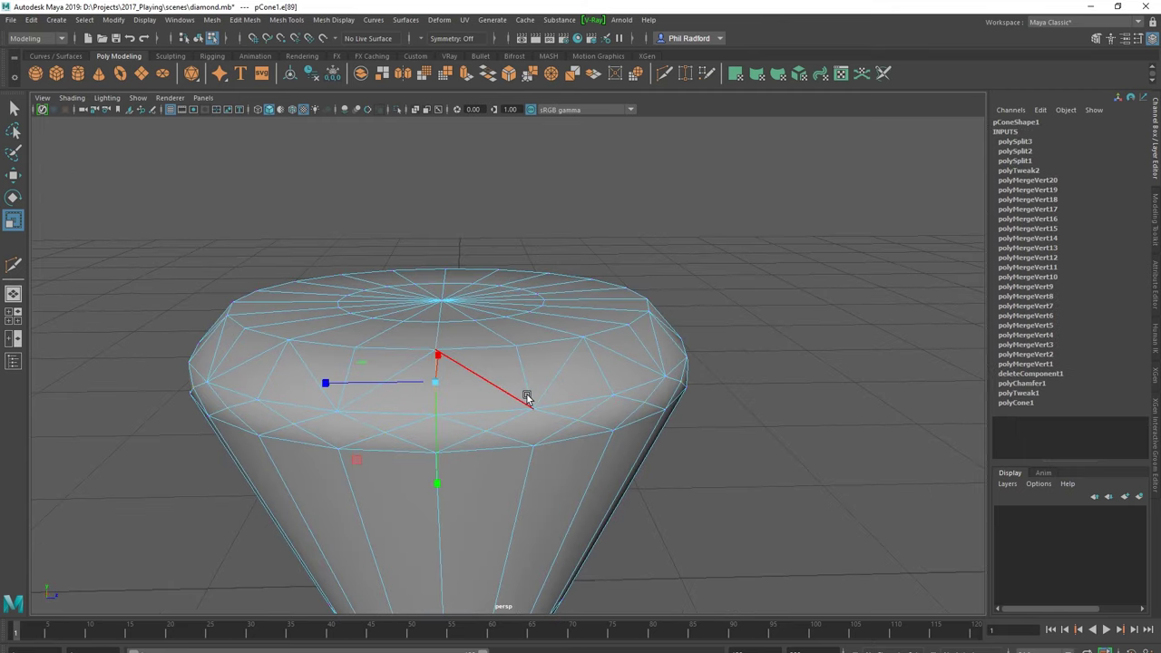
alt+drag(526, 397, 507, 404)
click(636, 362)
click(641, 376)
alt+drag(641, 376, 569, 412)
click(713, 362)
mouse_move(712, 363)
alt+mouse_down()
mouse_move(674, 409)
mouse_move(587, 411)
alt+mouse_up()
click(668, 421)
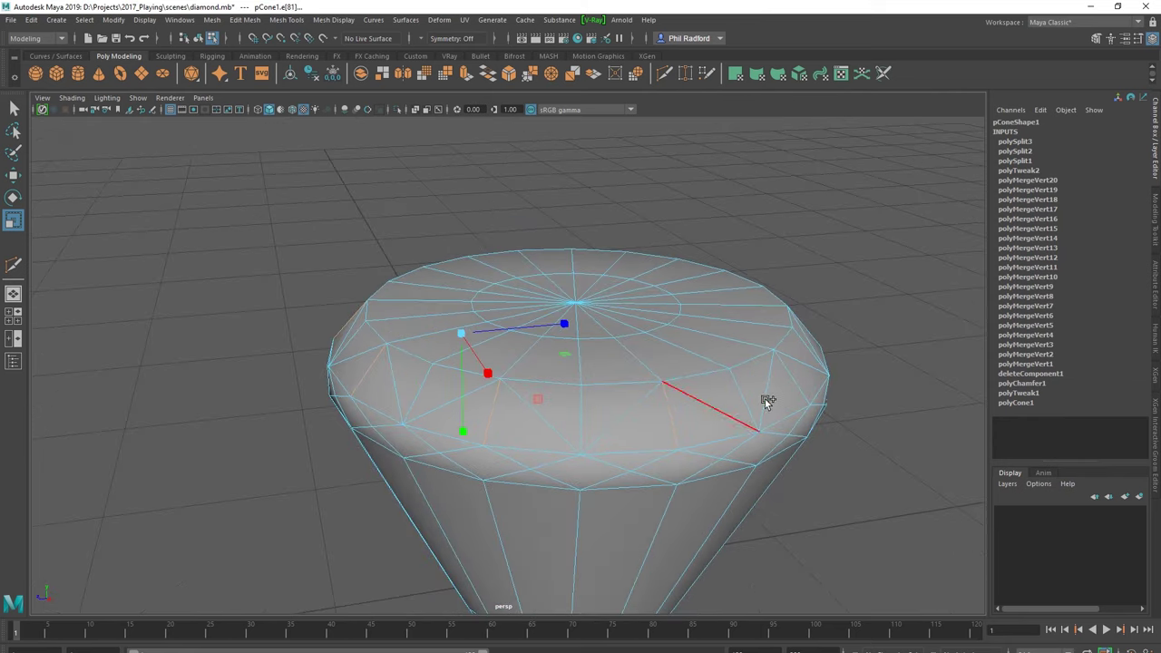
mouse_move(749, 428)
alt+mouse_down()
mouse_move(574, 422)
mouse_move(705, 445)
mouse_move(505, 451)
alt+mouse_up()
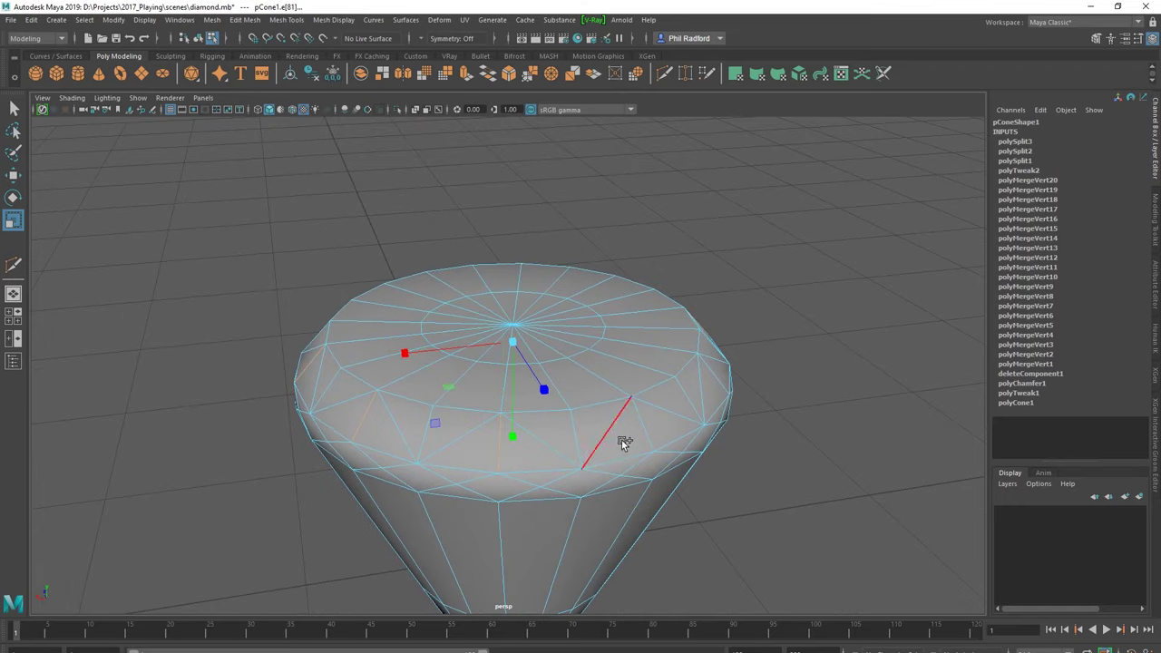
mouse_move(669, 438)
alt+mouse_down()
mouse_move(697, 466)
mouse_move(591, 461)
alt+mouse_up()
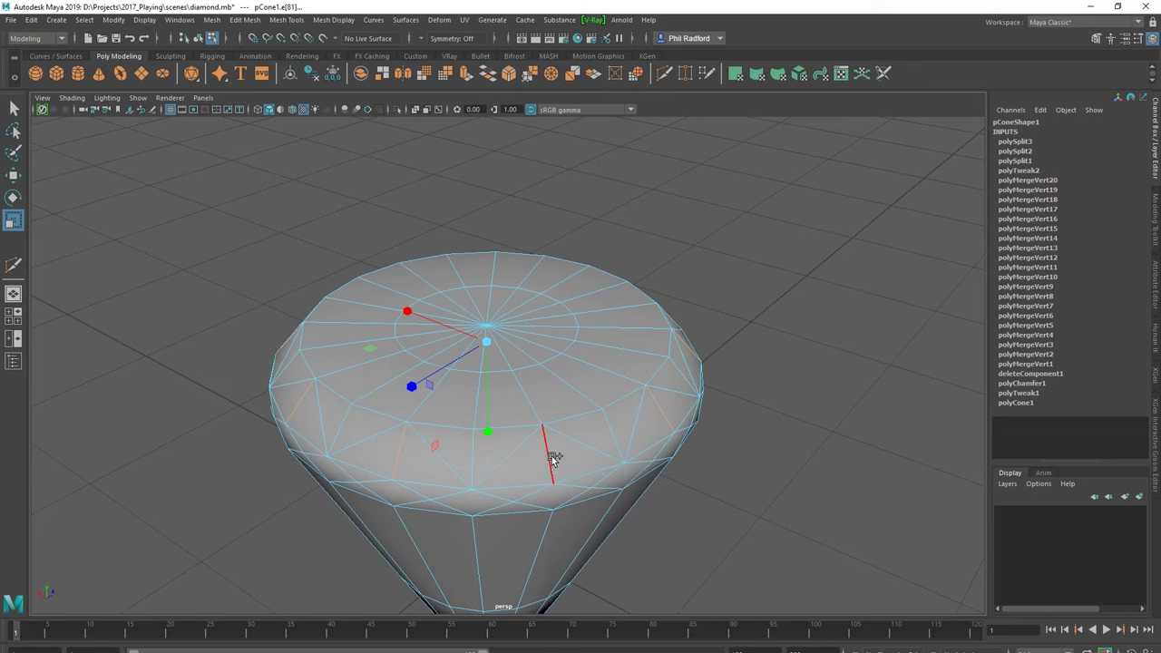
click(551, 458)
Step: Select a second set of stray crown edges around the diamond and delete them
mouse_move(402, 459)
alt+mouse_down()
mouse_move(504, 431)
mouse_move(441, 423)
mouse_move(399, 466)
mouse_move(408, 450)
alt+mouse_up()
click(392, 423)
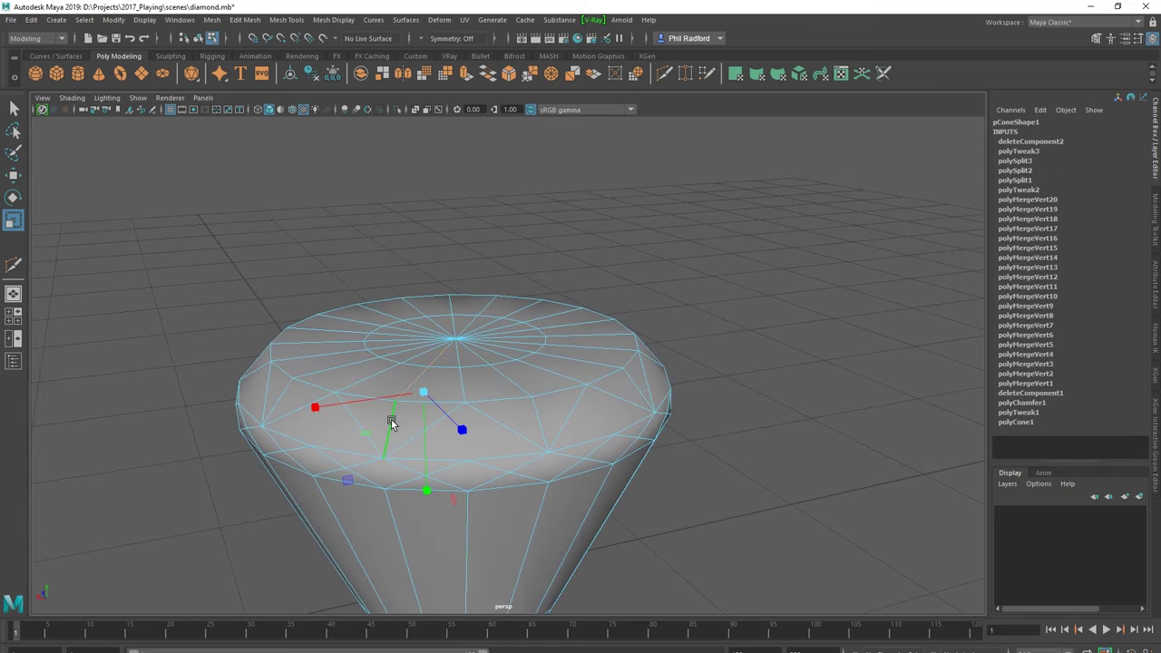
click(537, 408)
click(624, 381)
mouse_move(565, 445)
alt+mouse_down()
mouse_move(461, 467)
mouse_move(518, 415)
alt+mouse_up()
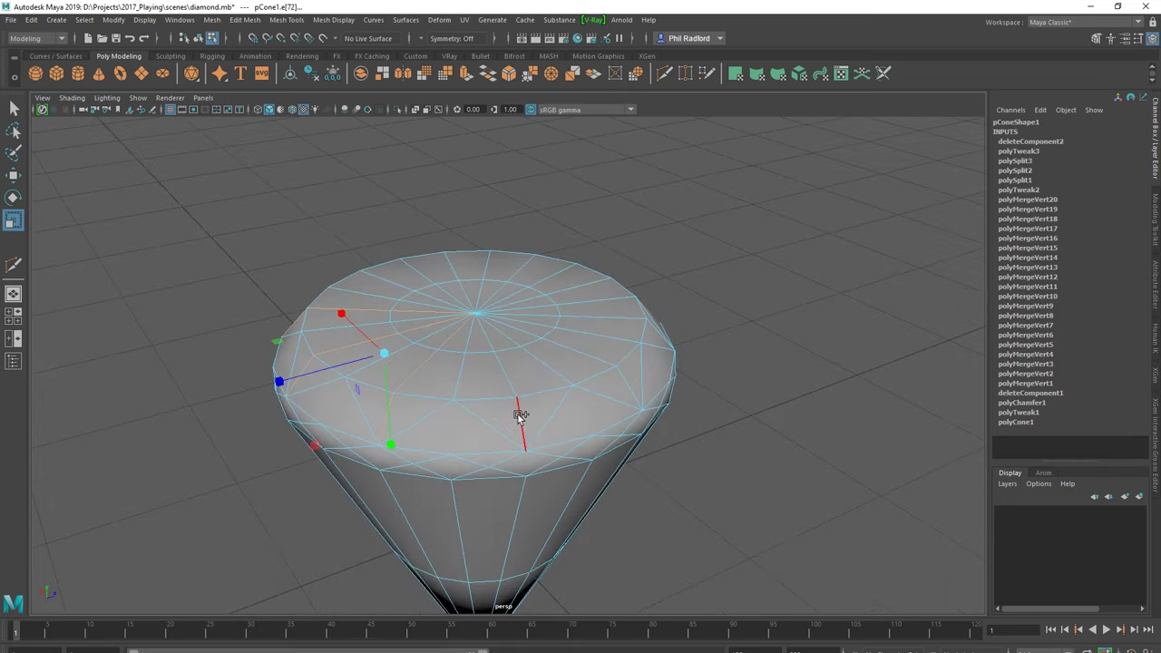
click(614, 377)
alt+drag(596, 430, 472, 434)
click(691, 402)
click(640, 429)
alt+drag(640, 430, 552, 435)
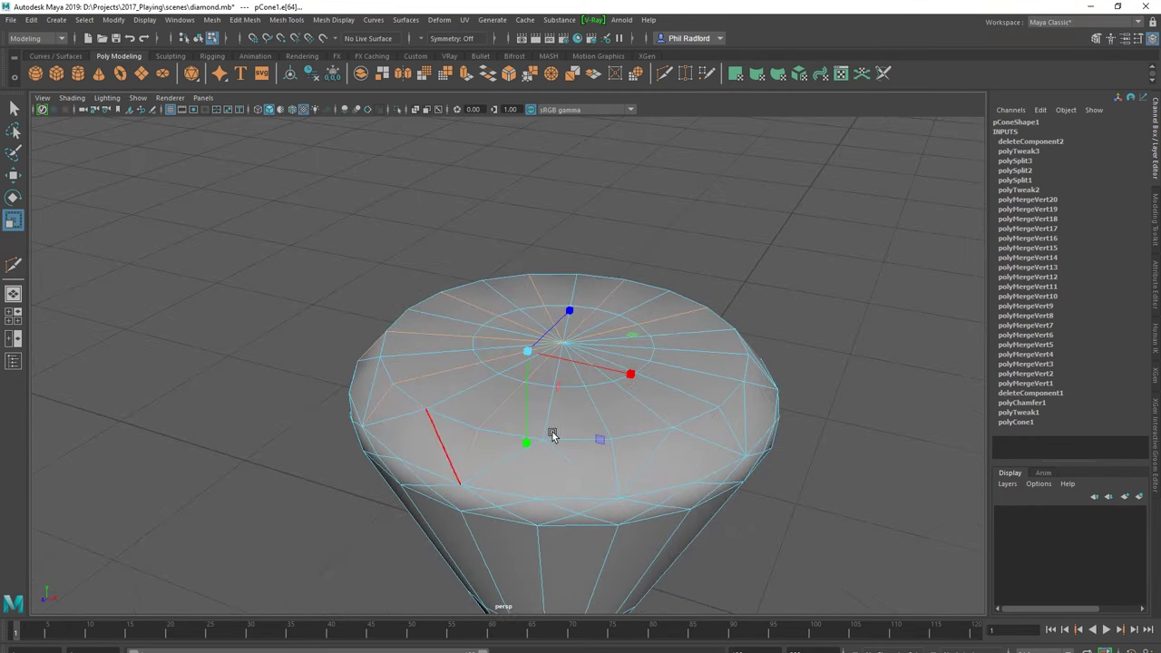
click(626, 445)
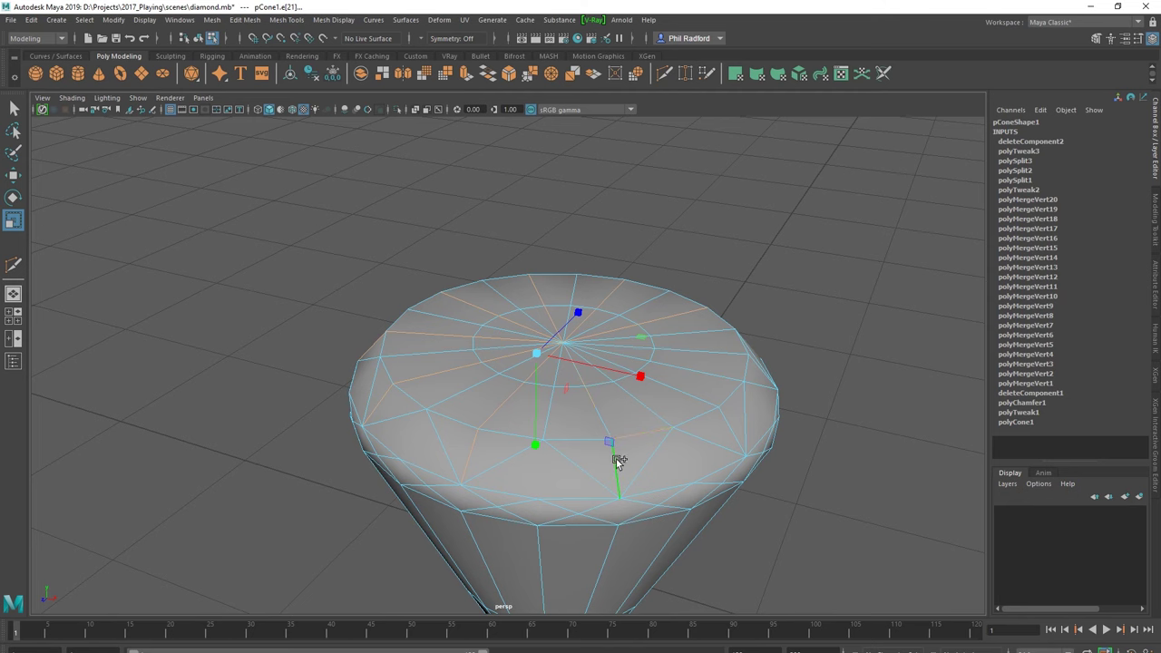
click(702, 433)
alt+drag(702, 433, 617, 469)
click(614, 471)
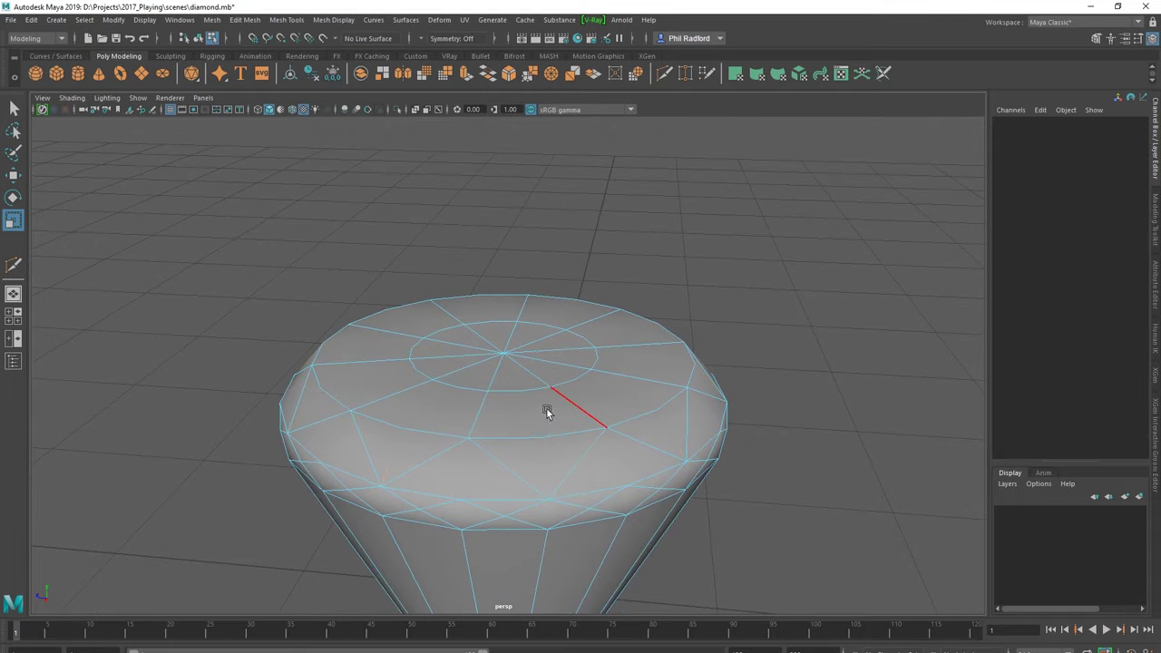
Step: Check the diamond's top vertices in Vertex mode, then return the cone to object mode
right_drag(547, 412, 444, 391)
alt+drag(444, 391, 472, 361)
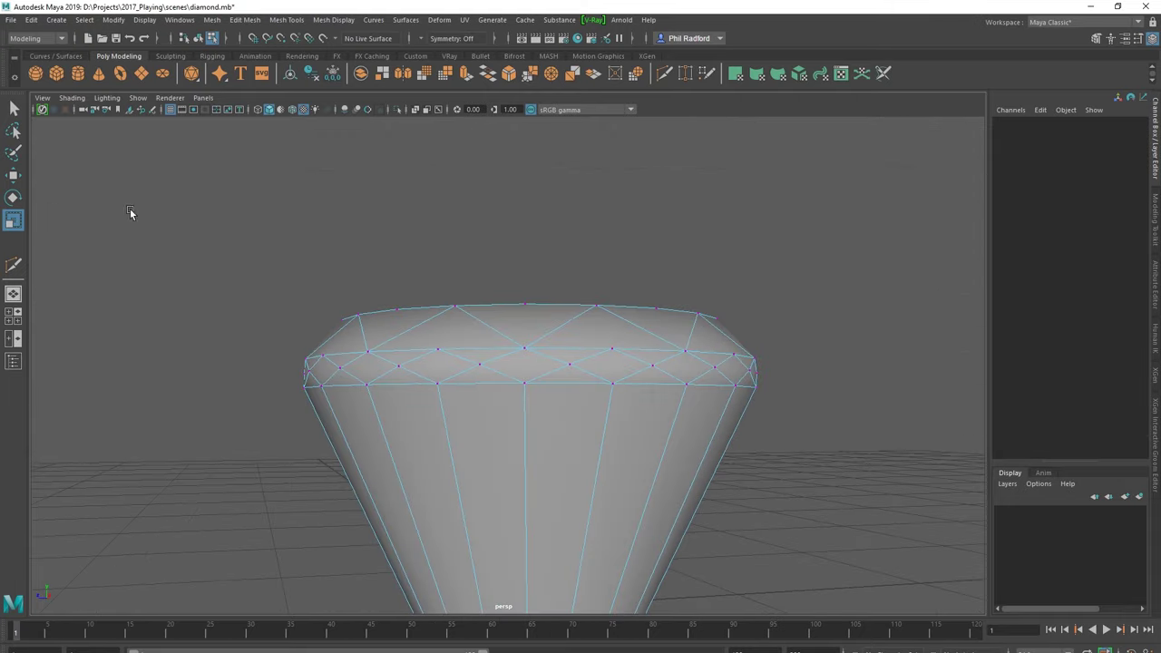
drag(130, 212, 856, 469)
click(654, 456)
mouse_move(630, 459)
alt+mouse_down()
mouse_move(469, 446)
mouse_move(408, 422)
mouse_move(377, 372)
alt+mouse_up()
right_drag(470, 352, 527, 330)
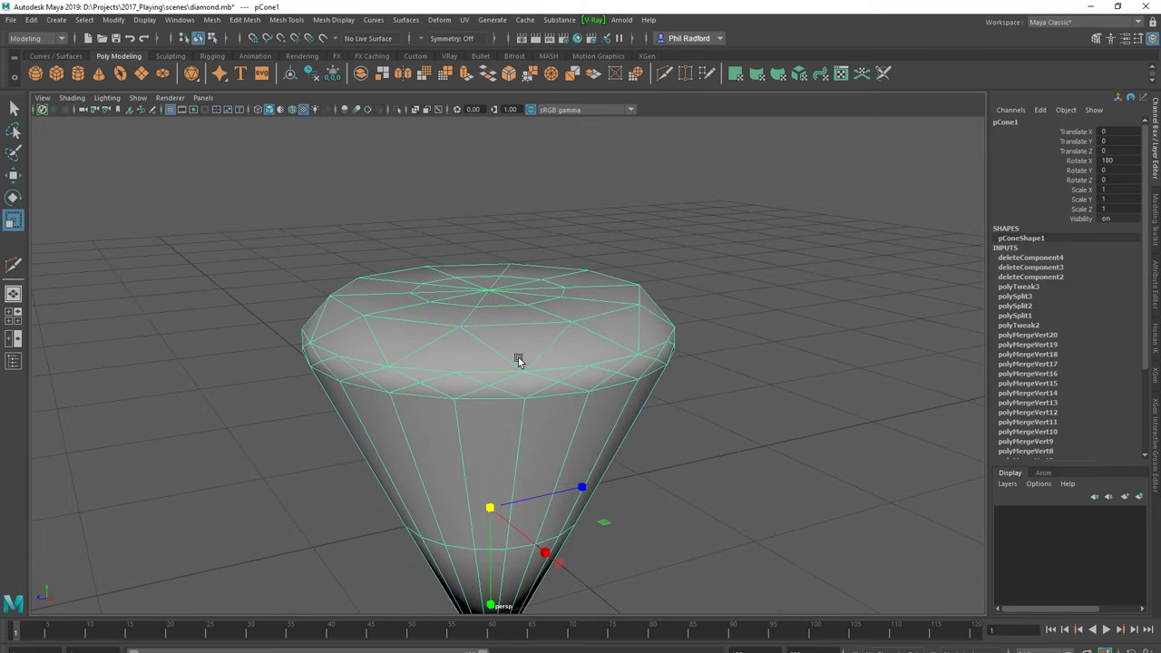
Step: Apply Mesh Display > Harden Edge twice to the cone, then reselect it
click(334, 19)
click(355, 126)
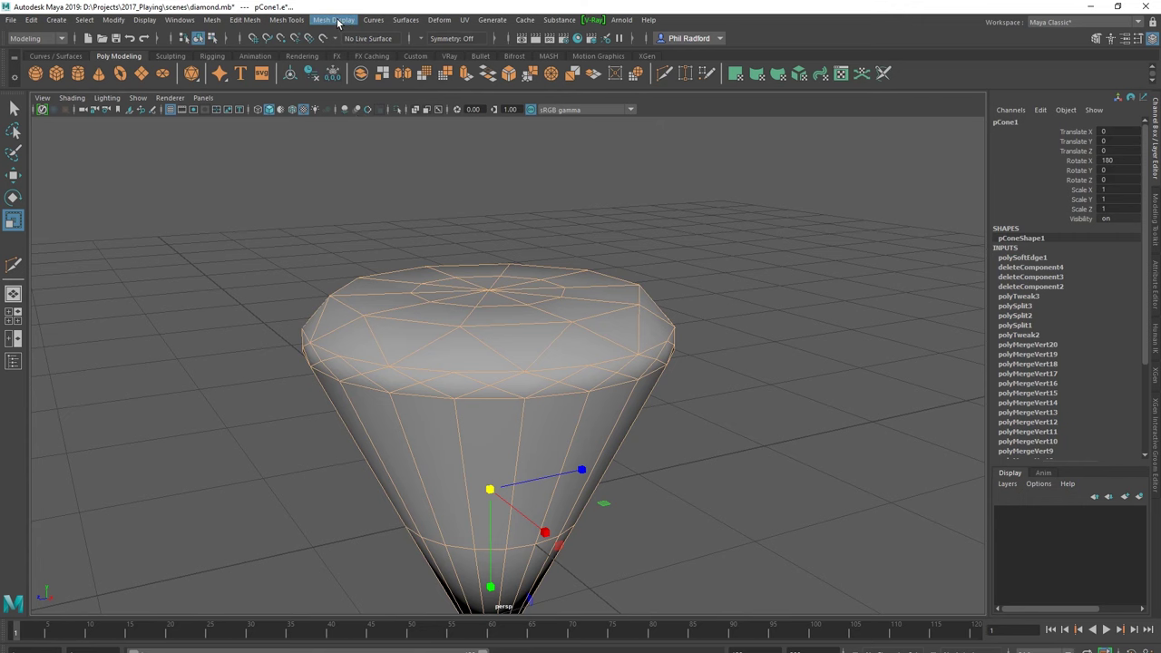
click(334, 19)
click(354, 114)
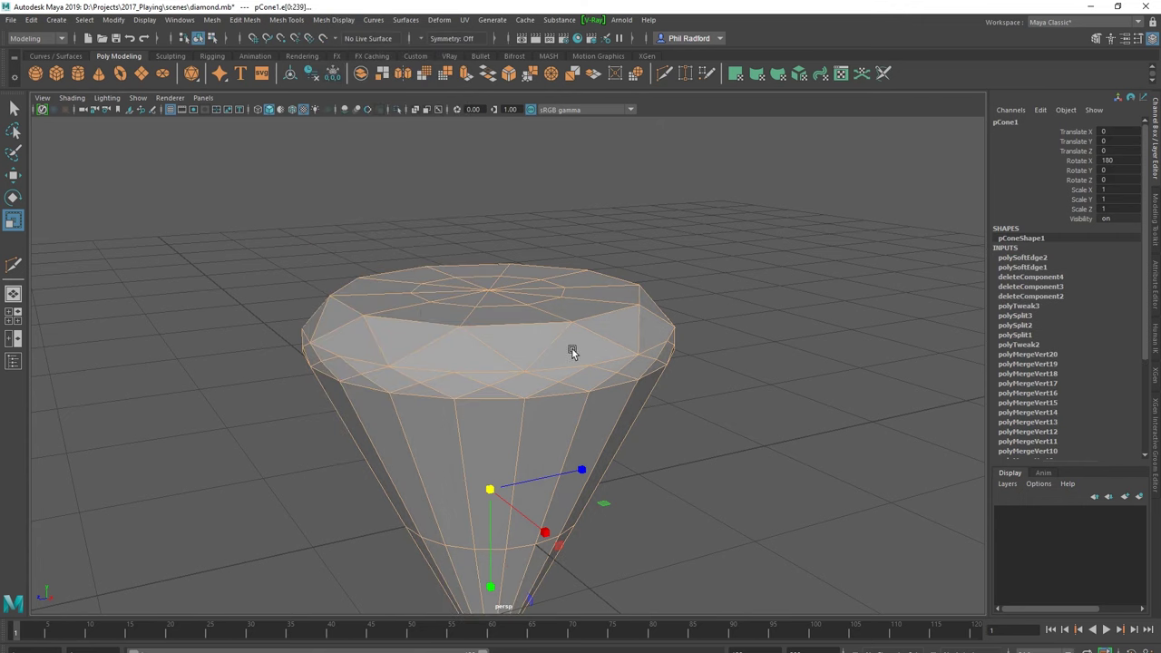
click(726, 368)
click(485, 370)
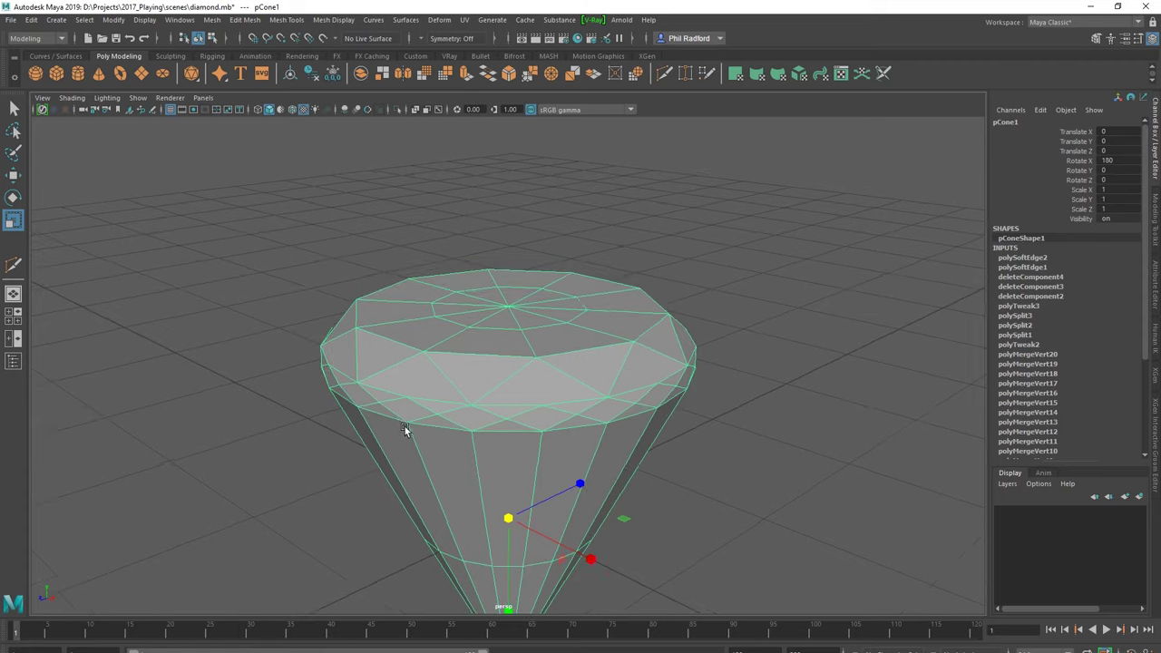
Step: Zoom in and select the edge loop around the top centre in Edge mode
alt+right_drag(404, 427, 568, 423)
alt+drag(564, 410, 460, 424)
key(F10)
double_click(499, 328)
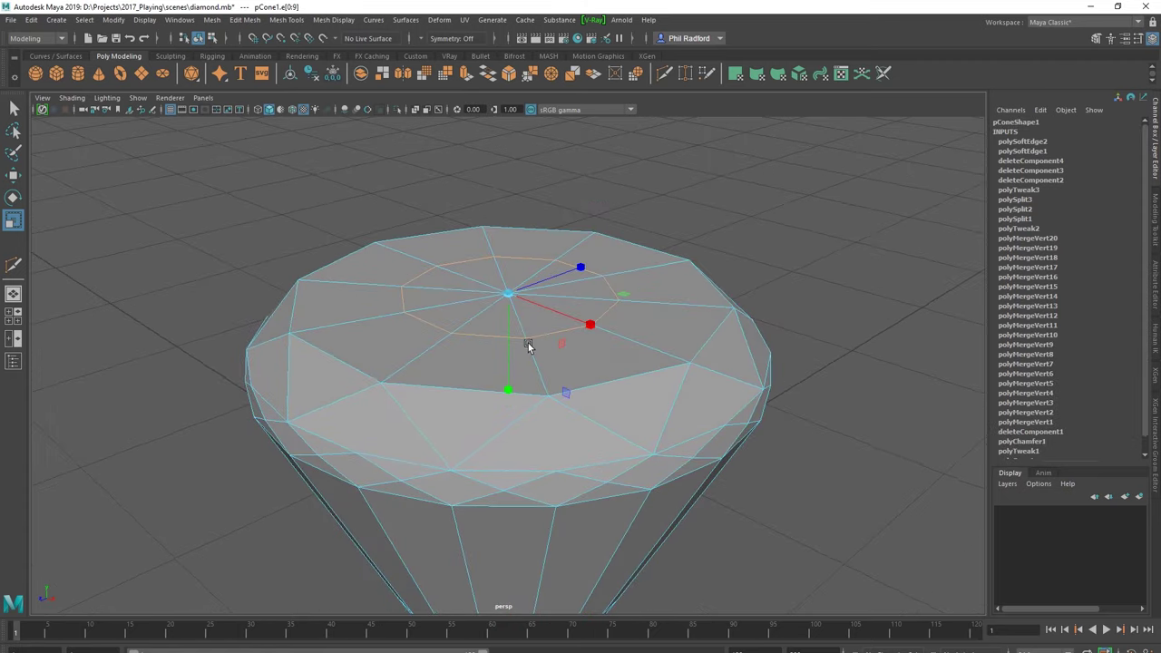
Step: Use the Move tool to raise the top centre edge loop and the centre vertex on Y
key(w)
drag(509, 263, 509, 247)
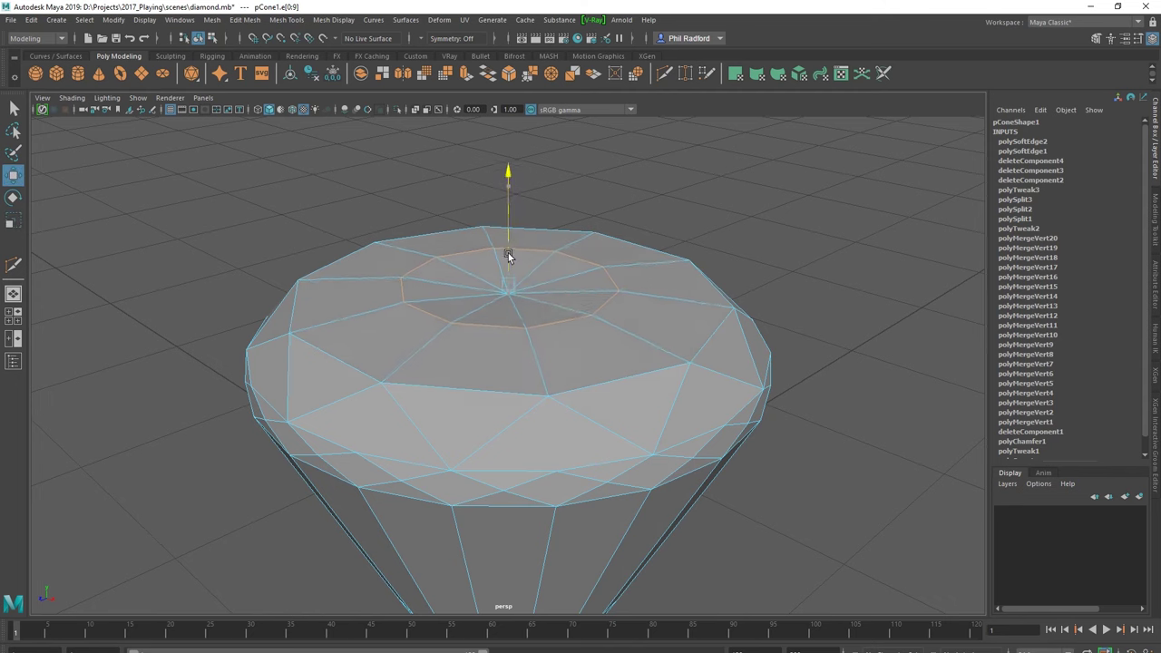
key(F9)
click(506, 287)
drag(510, 261, 511, 202)
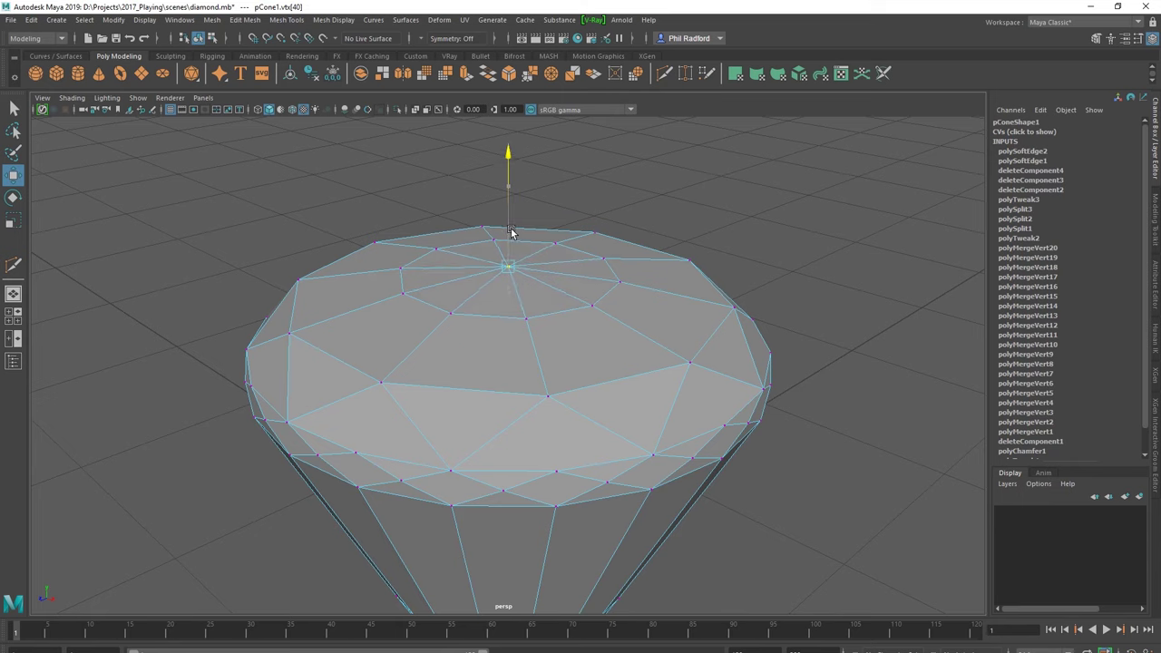
Step: Lower the centre vertex slightly and return the diamond to object mode
alt+drag(518, 298, 506, 288)
mouse_move(497, 230)
mouse_down()
mouse_move(449, 283)
mouse_move(474, 290)
mouse_move(500, 368)
mouse_move(418, 369)
mouse_up()
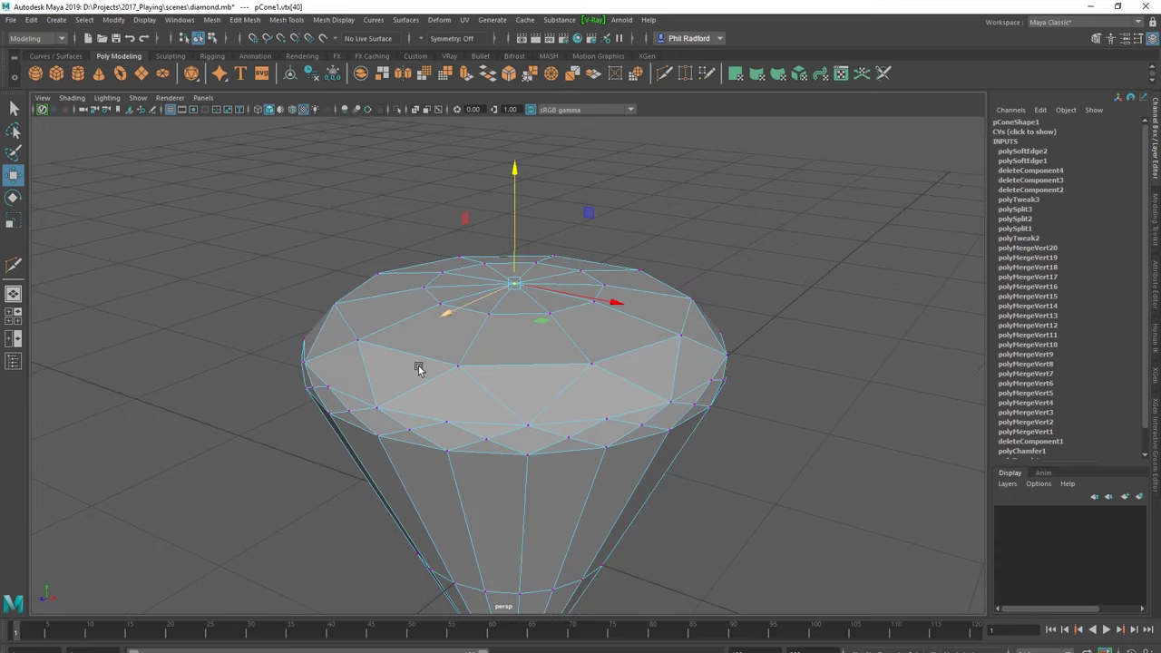
mouse_move(441, 490)
alt+mouse_down()
mouse_move(503, 441)
mouse_move(440, 381)
alt+mouse_up()
right_click(457, 336)
right_drag(458, 337, 472, 332)
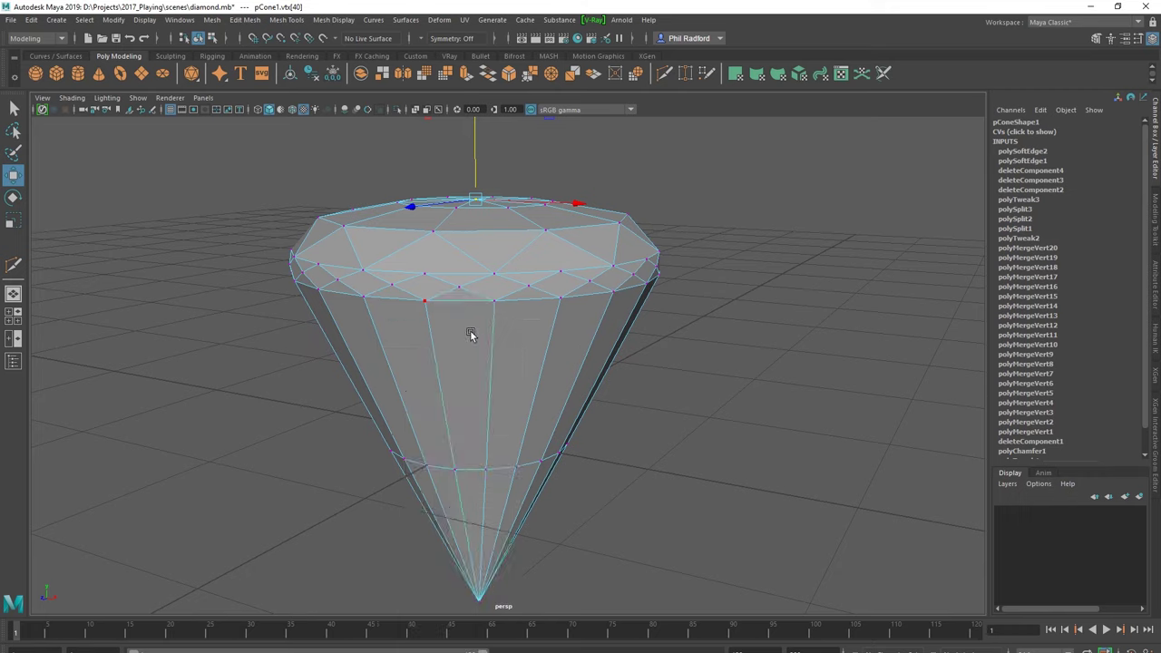
Step: Start a Multi-Cut and place the first zigzag points between the girdle and lower ring
click(12, 265)
click(525, 302)
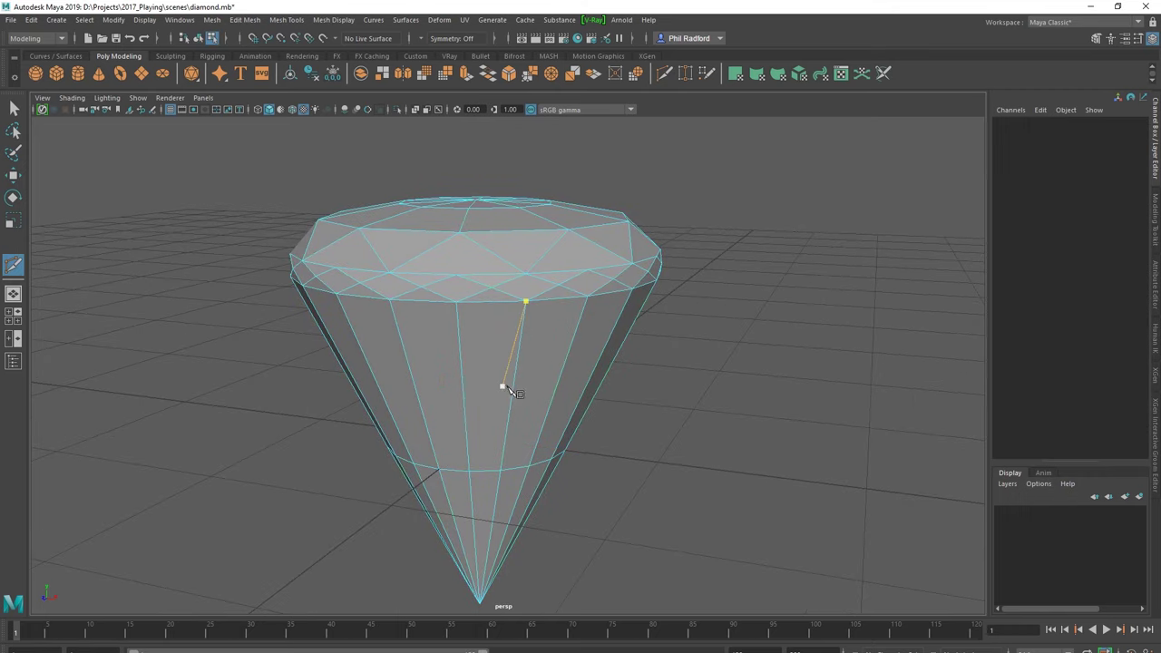
alt+drag(497, 381, 456, 342)
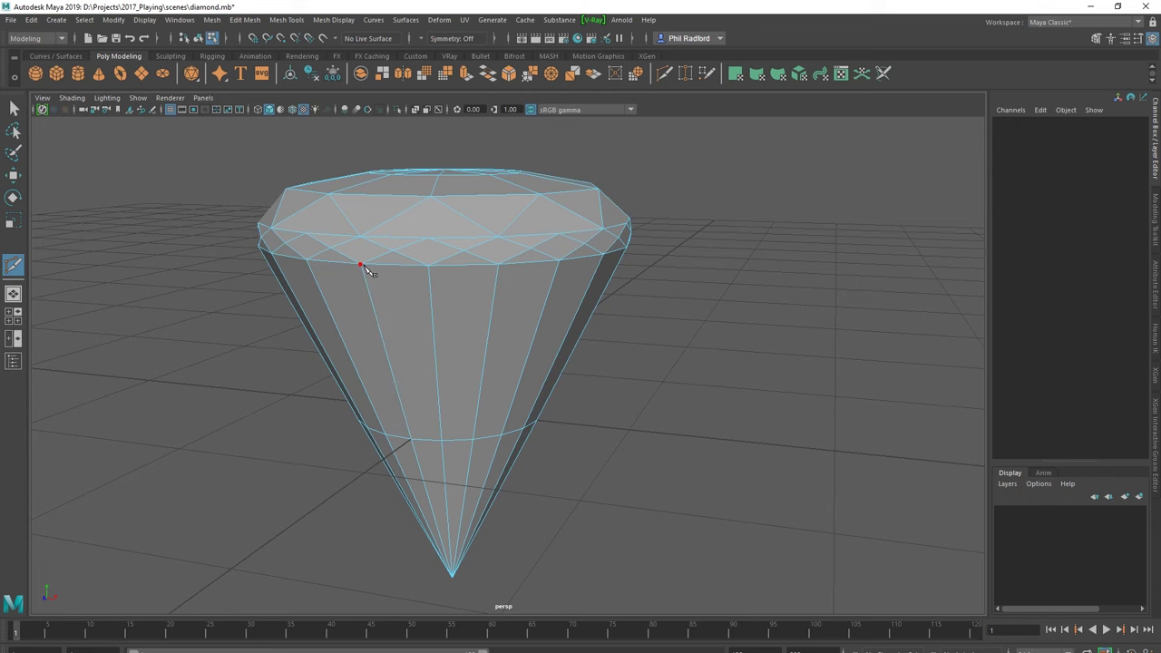
click(440, 441)
mouse_move(502, 272)
alt+mouse_down()
mouse_move(456, 333)
mouse_move(441, 397)
alt+mouse_up()
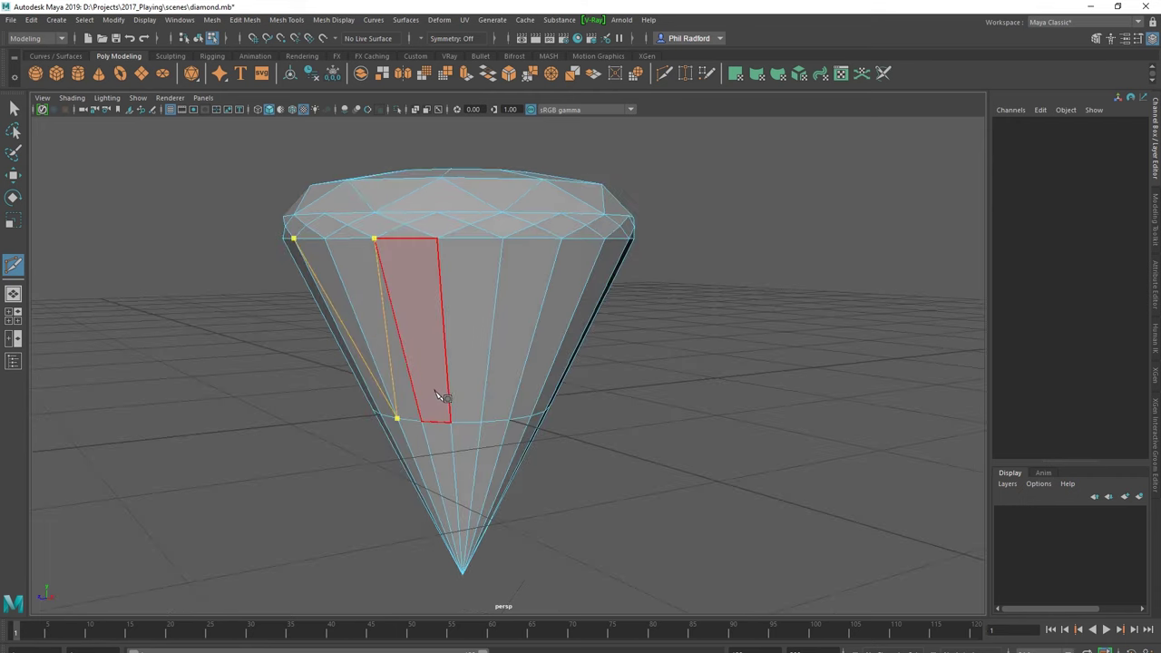
mouse_move(506, 246)
alt+mouse_down()
mouse_move(445, 357)
mouse_move(474, 416)
alt+mouse_up()
mouse_move(541, 243)
alt+mouse_down()
mouse_move(466, 337)
mouse_move(534, 441)
alt+mouse_up()
click(522, 422)
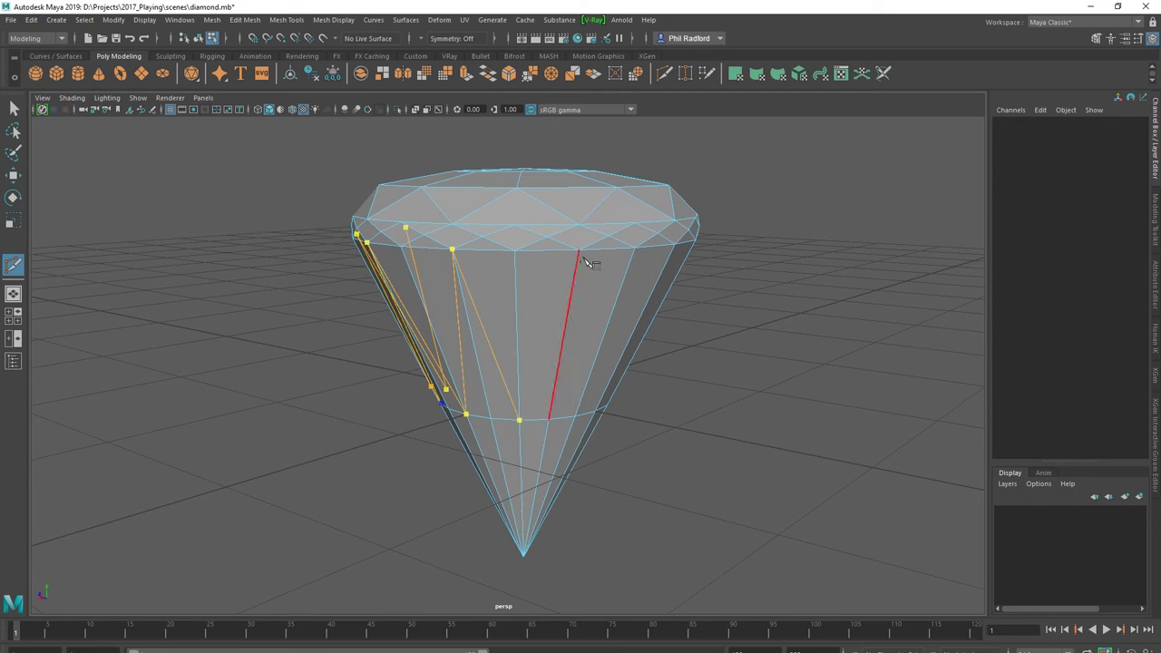
Step: Continue the zigzag around the pavilion, close the cut loop, and exit the Multi-Cut tool
click(579, 255)
alt+drag(578, 255, 564, 436)
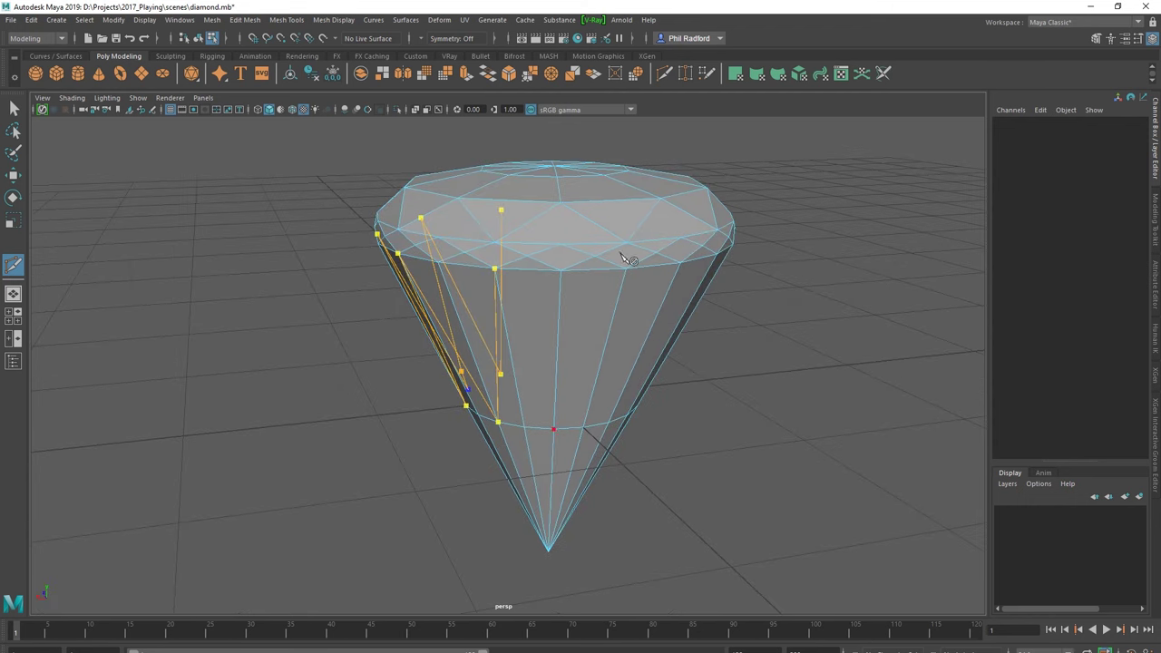
alt+drag(606, 367, 614, 384)
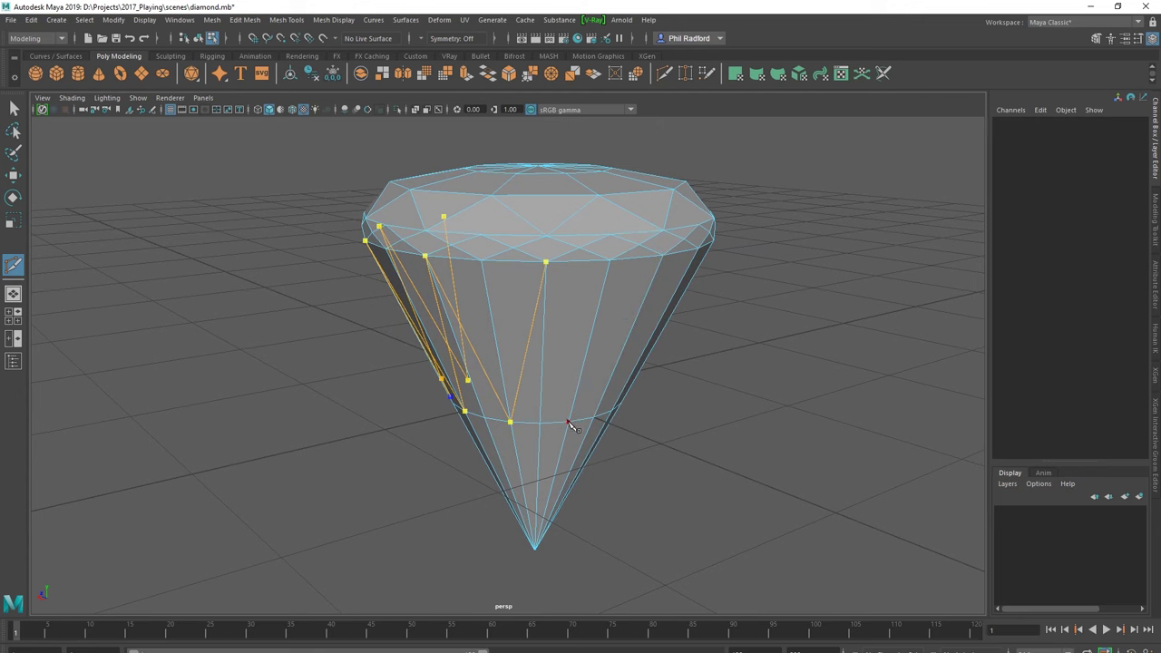
alt+drag(668, 263, 597, 438)
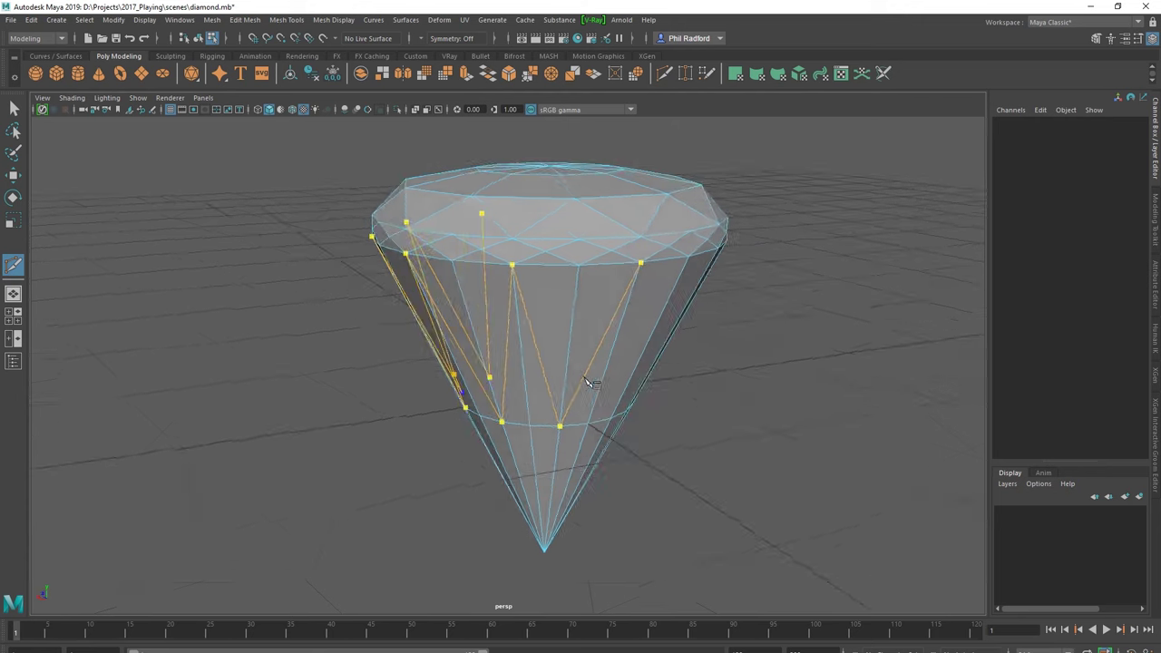
mouse_move(671, 304)
alt+mouse_down()
mouse_move(655, 303)
mouse_move(612, 450)
mouse_move(617, 382)
alt+mouse_up()
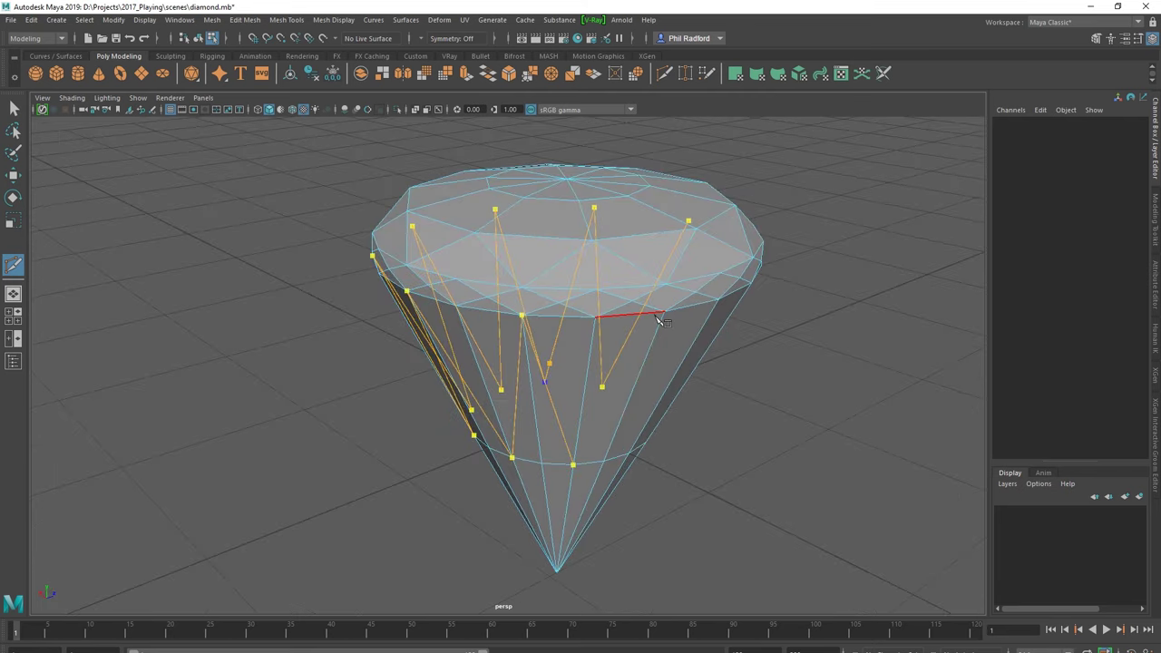
mouse_move(665, 320)
alt+mouse_down()
mouse_move(585, 481)
mouse_move(604, 426)
alt+mouse_up()
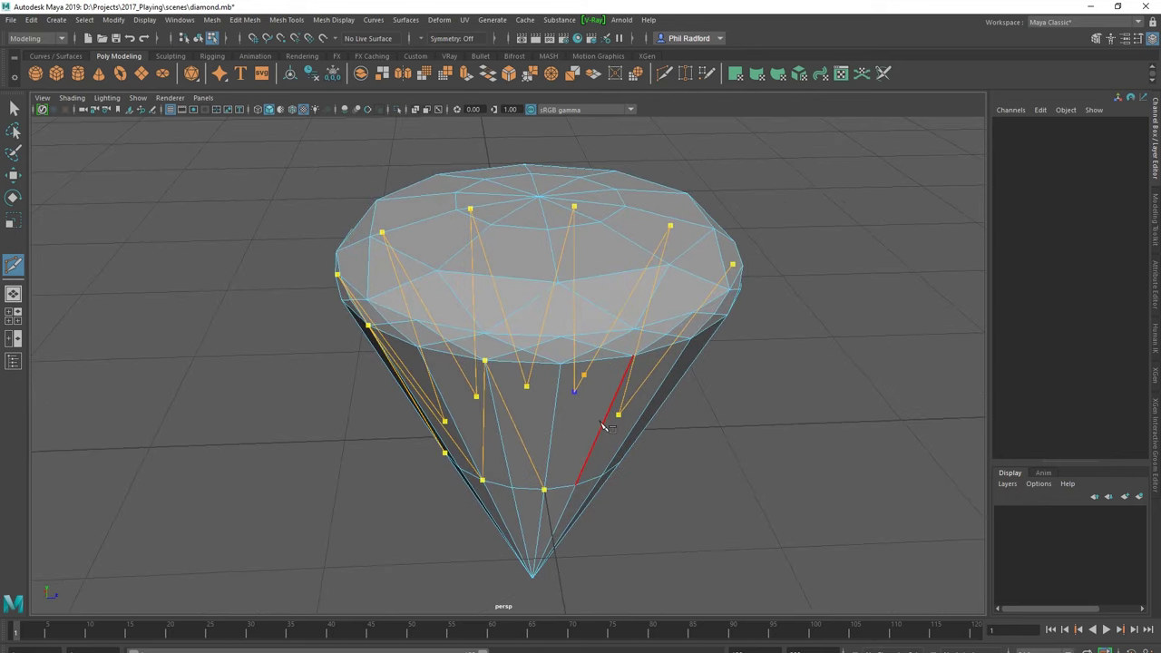
mouse_move(638, 364)
alt+mouse_down()
mouse_move(571, 454)
mouse_move(567, 488)
mouse_move(596, 484)
mouse_move(586, 487)
mouse_move(561, 435)
mouse_move(518, 490)
alt+mouse_up()
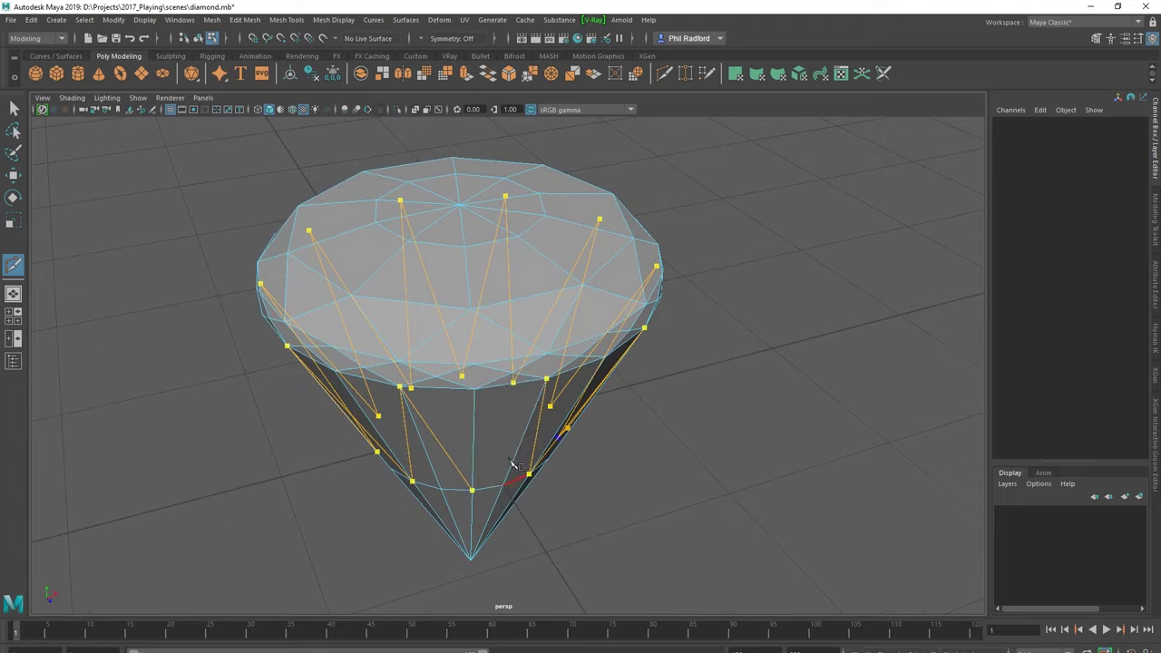
click(547, 381)
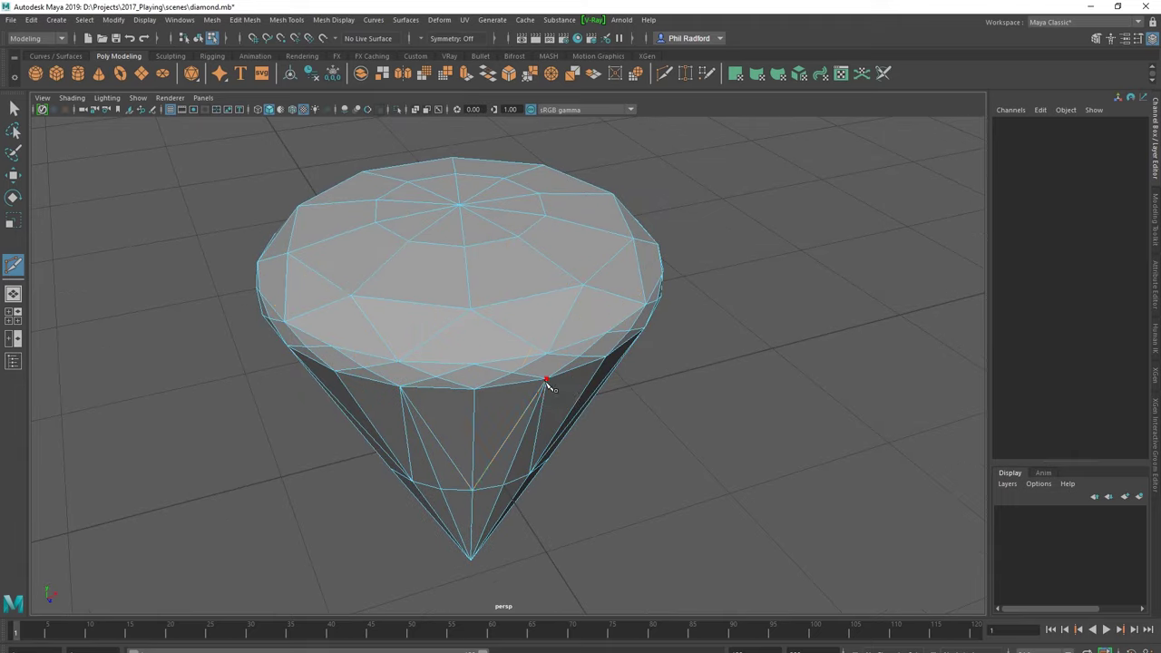
mouse_move(563, 435)
alt+mouse_down()
mouse_move(532, 453)
mouse_move(563, 439)
mouse_move(503, 423)
mouse_move(524, 417)
mouse_move(472, 426)
mouse_move(523, 441)
mouse_move(465, 469)
mouse_move(485, 469)
mouse_move(532, 425)
alt+mouse_up()
click(462, 419)
key(w)
click(532, 426)
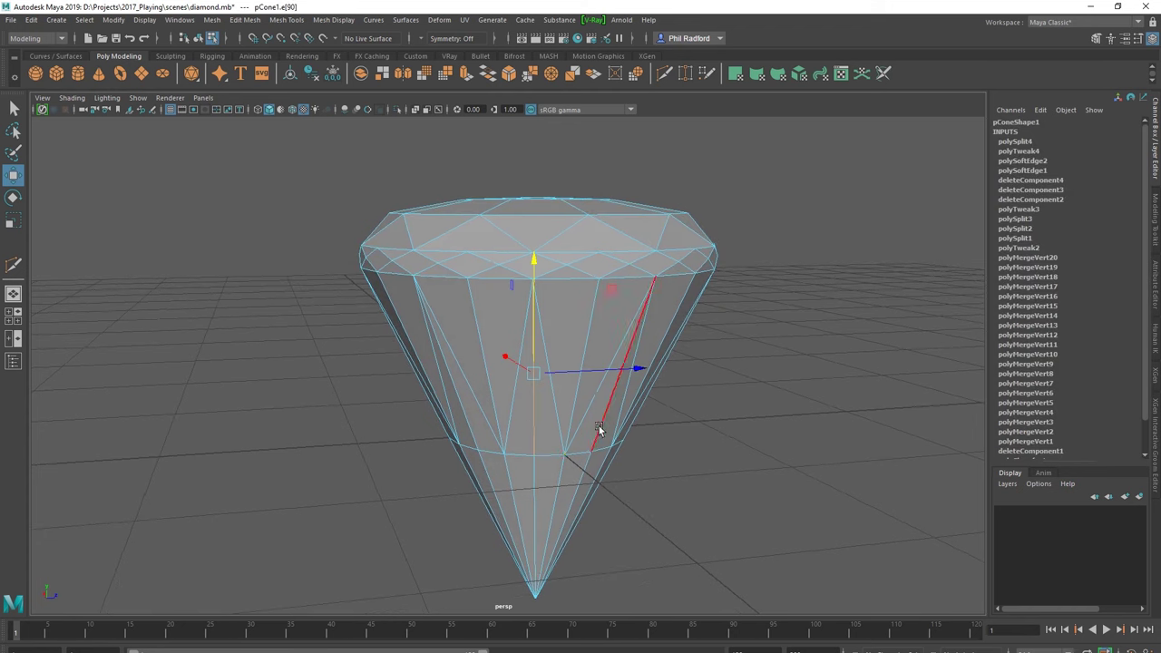
alt+drag(441, 475, 635, 490)
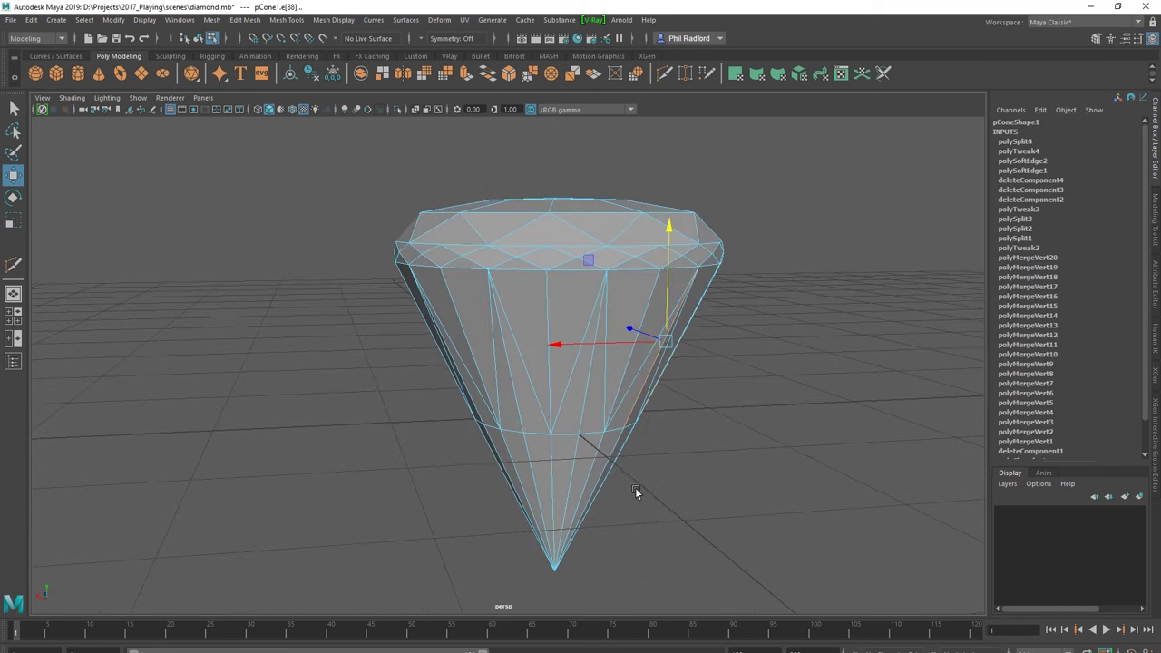
shift+click(498, 422)
mouse_move(497, 421)
alt+mouse_down()
mouse_move(478, 468)
mouse_move(529, 436)
mouse_move(500, 446)
mouse_move(491, 429)
mouse_move(486, 470)
alt+mouse_up()
shift+click(466, 458)
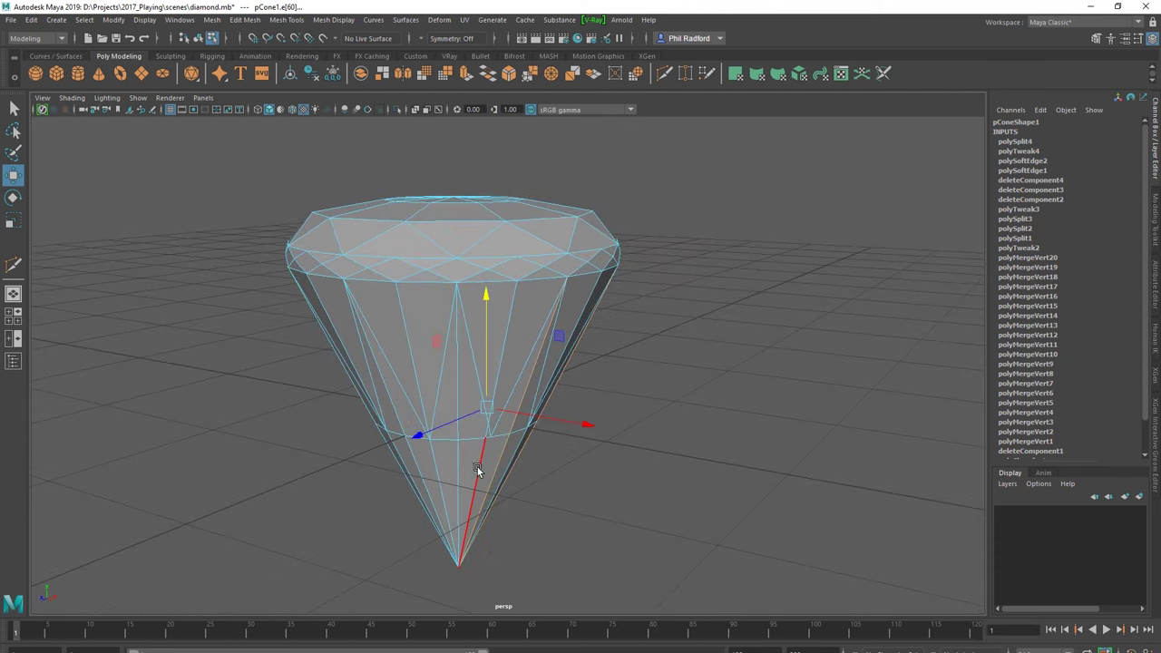
mouse_move(498, 475)
alt+right_down()
mouse_move(377, 490)
mouse_move(583, 467)
alt+right_up()
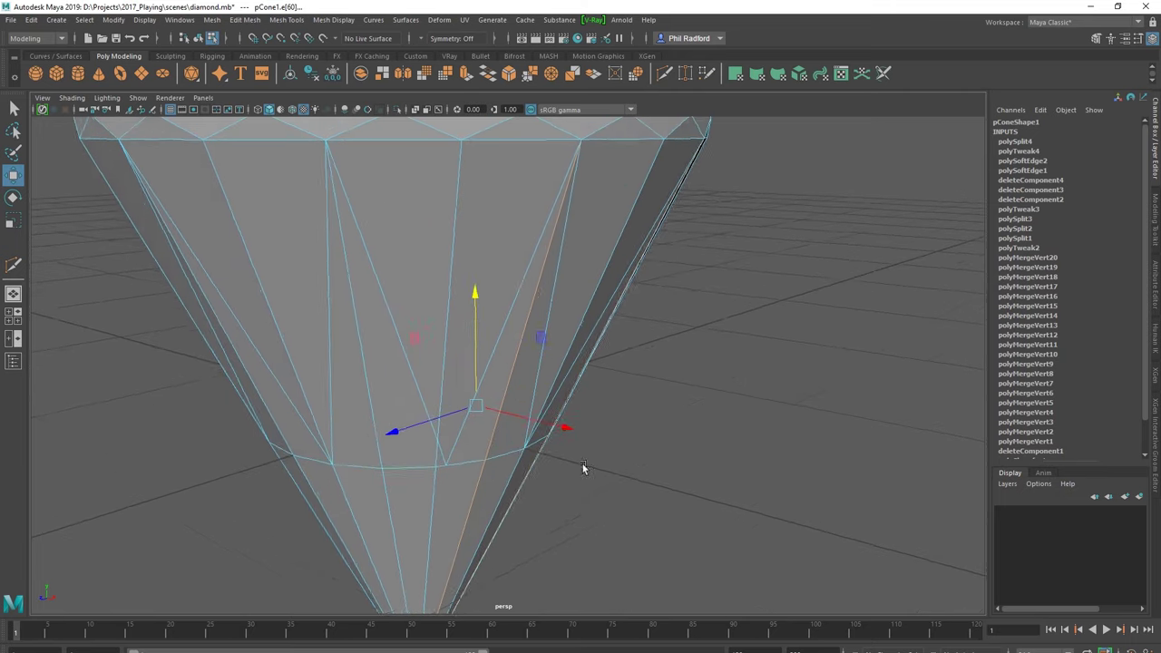
alt+drag(583, 467, 426, 376)
click(421, 363)
alt+right_drag(529, 423, 345, 414)
mouse_move(344, 415)
alt+mouse_down()
mouse_move(487, 421)
mouse_move(463, 402)
alt+mouse_up()
mouse_move(463, 402)
alt+right_down()
mouse_move(536, 407)
mouse_move(583, 430)
mouse_move(488, 434)
mouse_move(716, 441)
mouse_move(430, 464)
mouse_move(472, 441)
alt+right_up()
alt+drag(473, 441, 482, 407)
Step: In Vertex mode, select a lower-ring vertex and slide it onto the adjacent edge
key(F9)
click(488, 402)
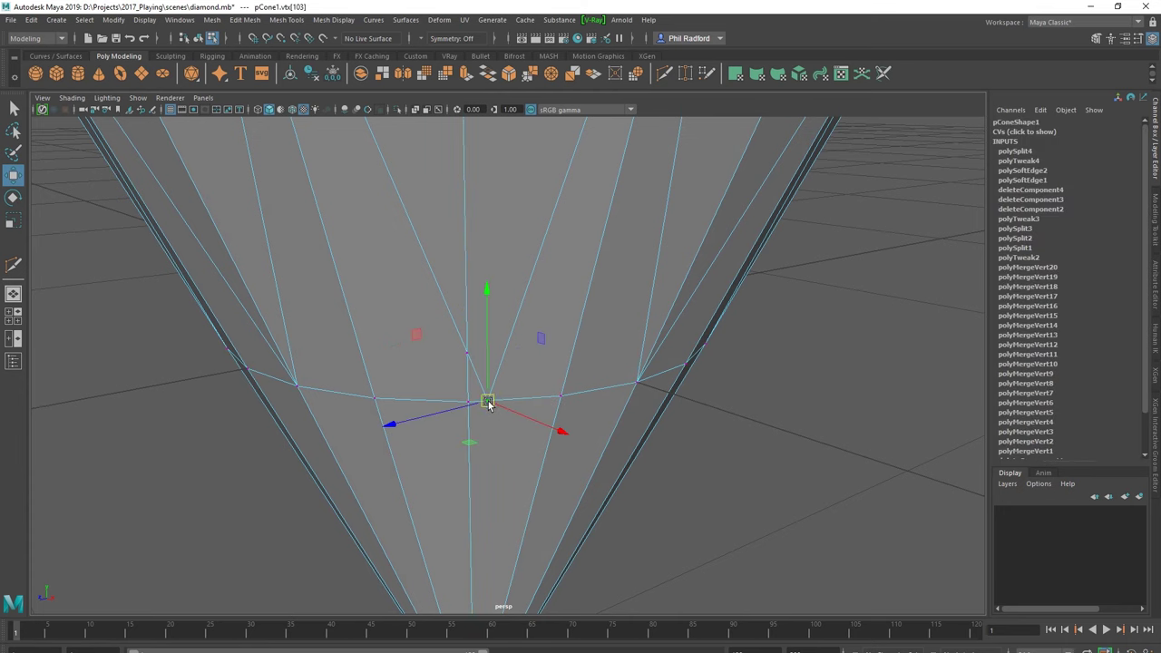
drag(488, 402, 476, 403)
click(468, 353)
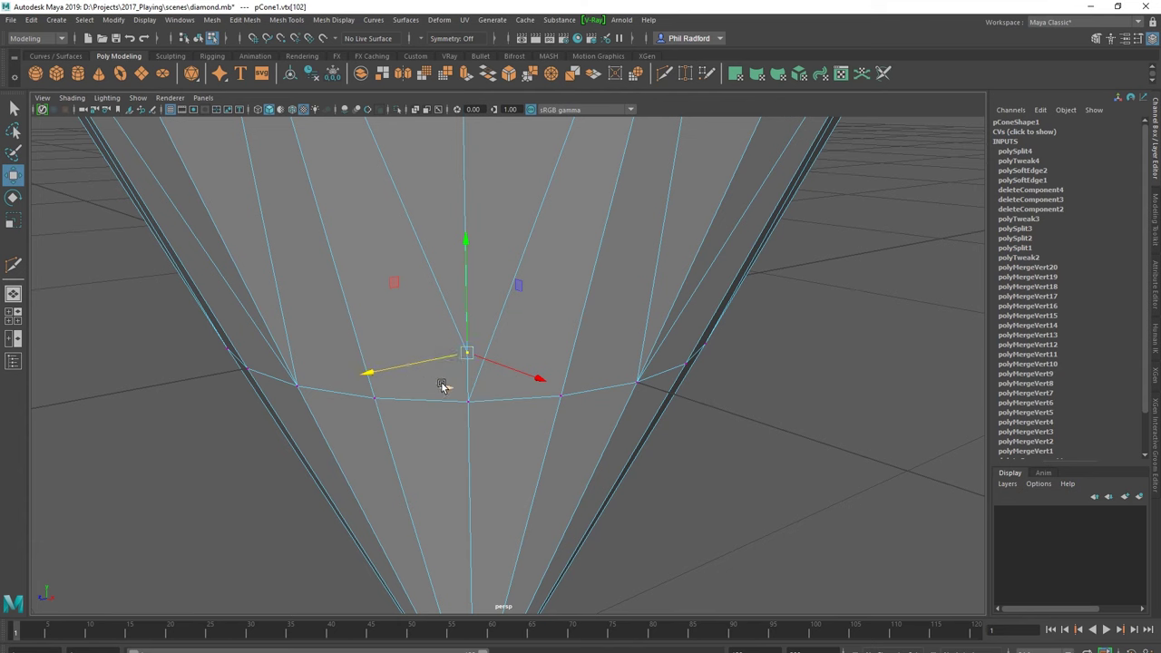
click(462, 402)
Step: Extrude the lower-ring vertex with width 0.5 and move one new point upward
key(ctrl+e)
mouse_move(468, 398)
mouse_down()
mouse_move(466, 353)
mouse_move(470, 367)
mouse_up()
key(w)
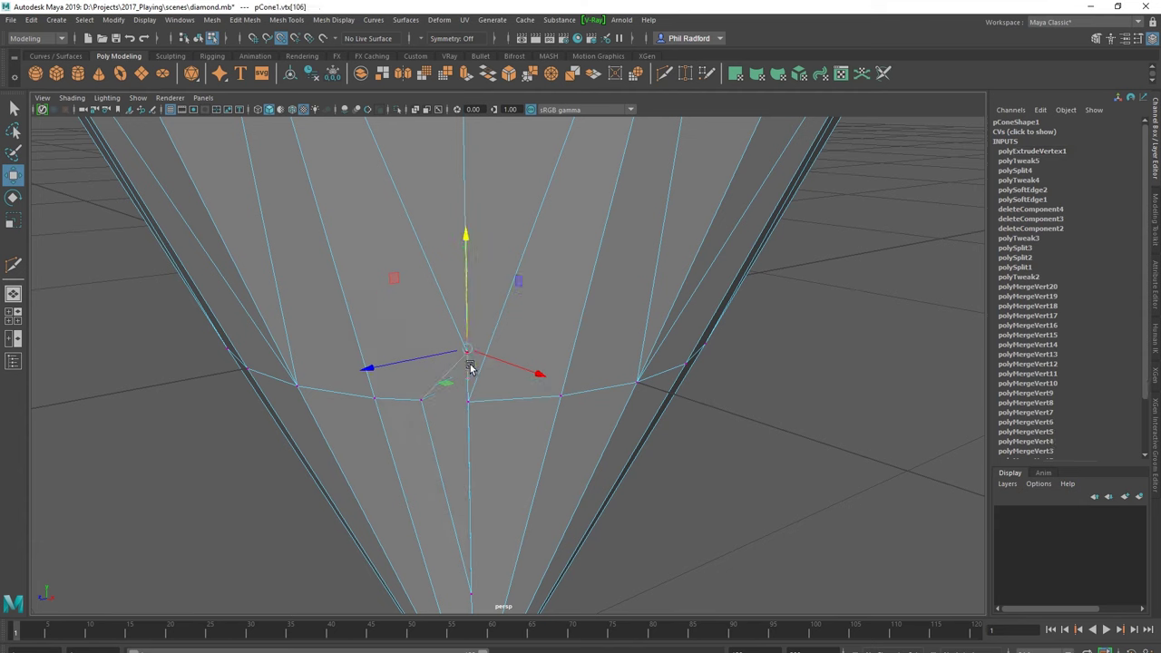
click(467, 355)
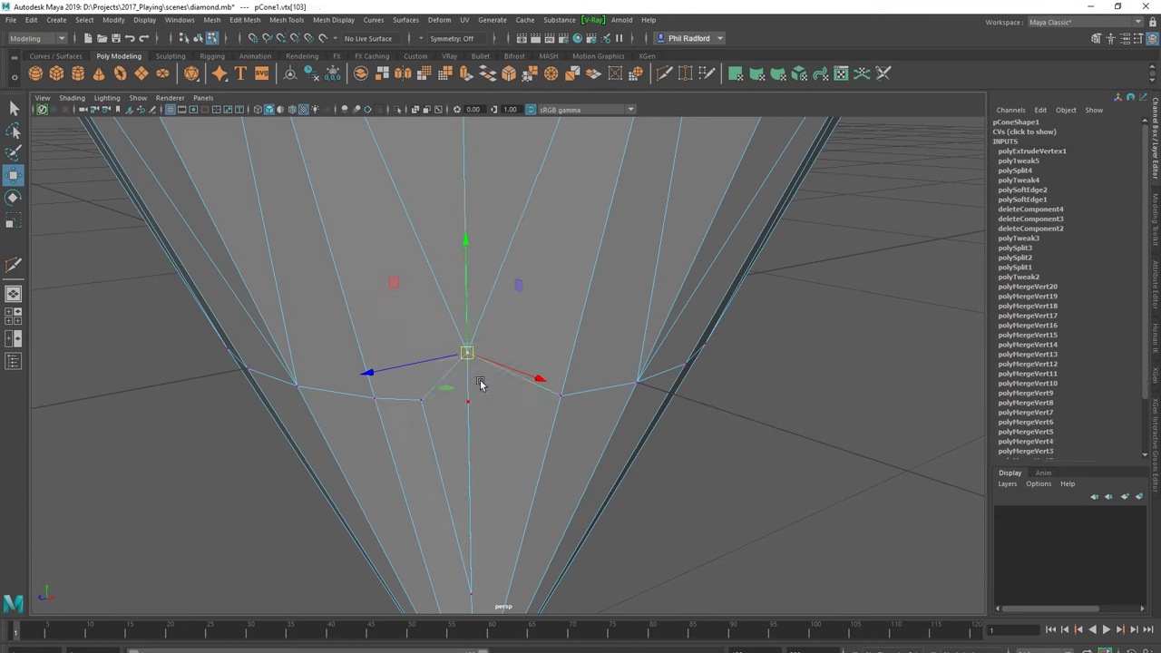
click(467, 350)
mouse_move(508, 363)
alt+mouse_down()
mouse_move(492, 339)
mouse_move(488, 380)
mouse_move(521, 435)
mouse_move(329, 412)
mouse_move(498, 435)
mouse_move(503, 427)
mouse_move(485, 428)
alt+mouse_up()
click(250, 20)
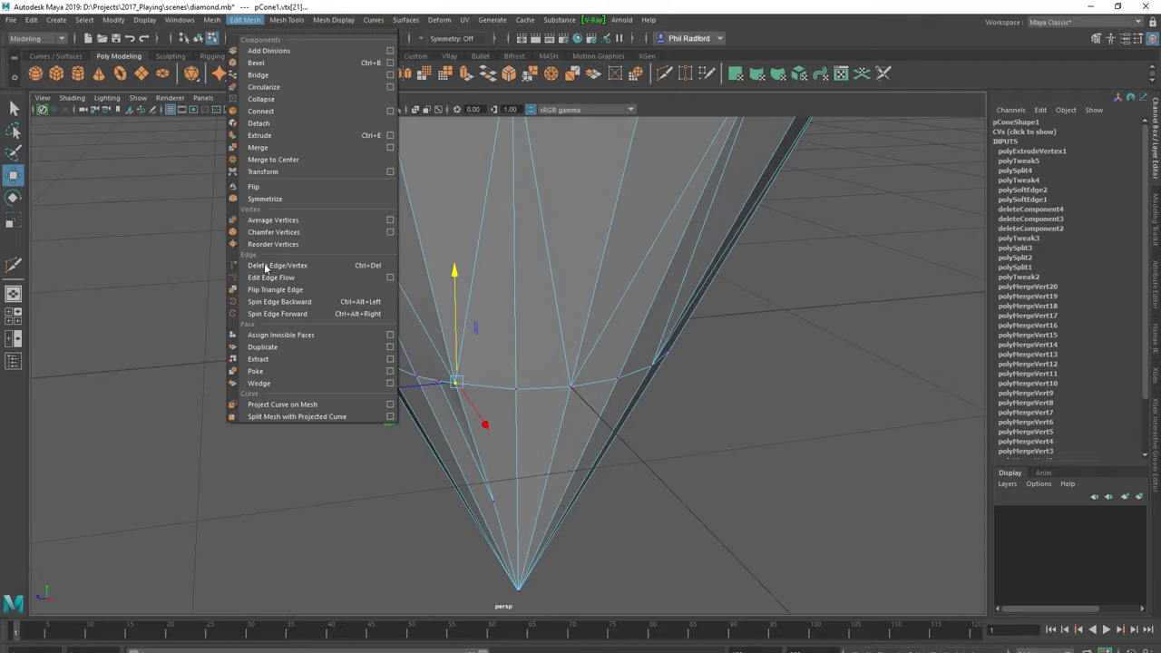
click(272, 147)
mouse_move(472, 364)
alt+mouse_down()
mouse_move(532, 389)
mouse_move(477, 419)
mouse_move(467, 446)
mouse_move(326, 424)
mouse_move(482, 384)
alt+mouse_up()
key(g)
click(509, 386)
key(ctrl+z)
key(ctrl+z)
key(ctrl+z)
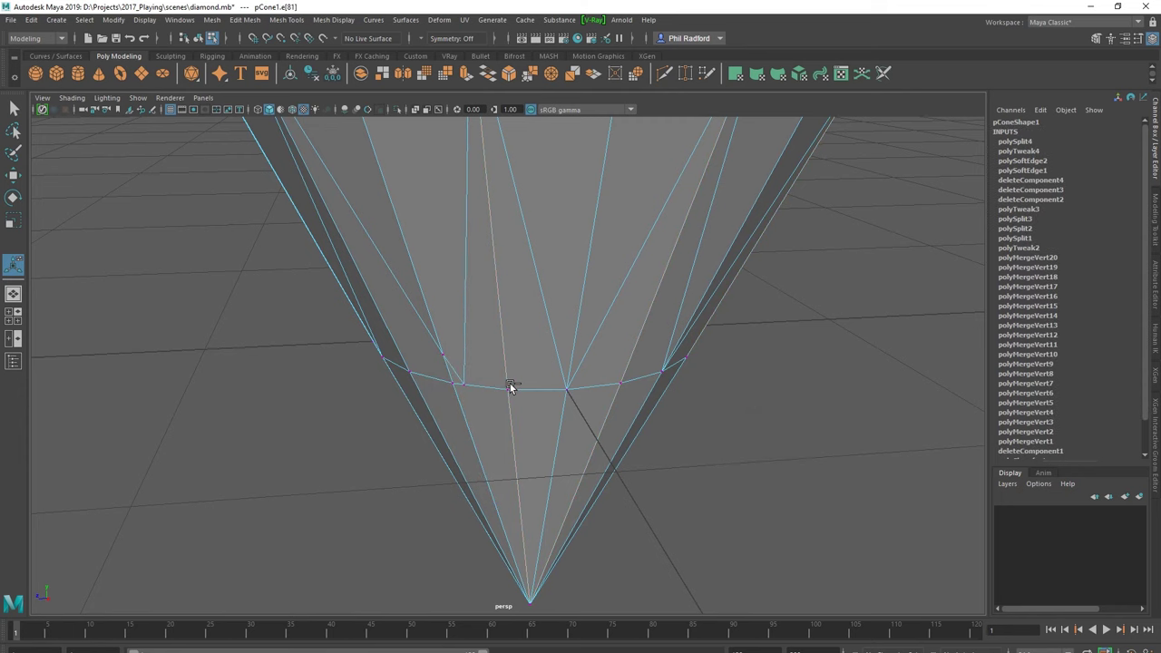
key(ctrl+z)
scroll(508, 381, down, 5)
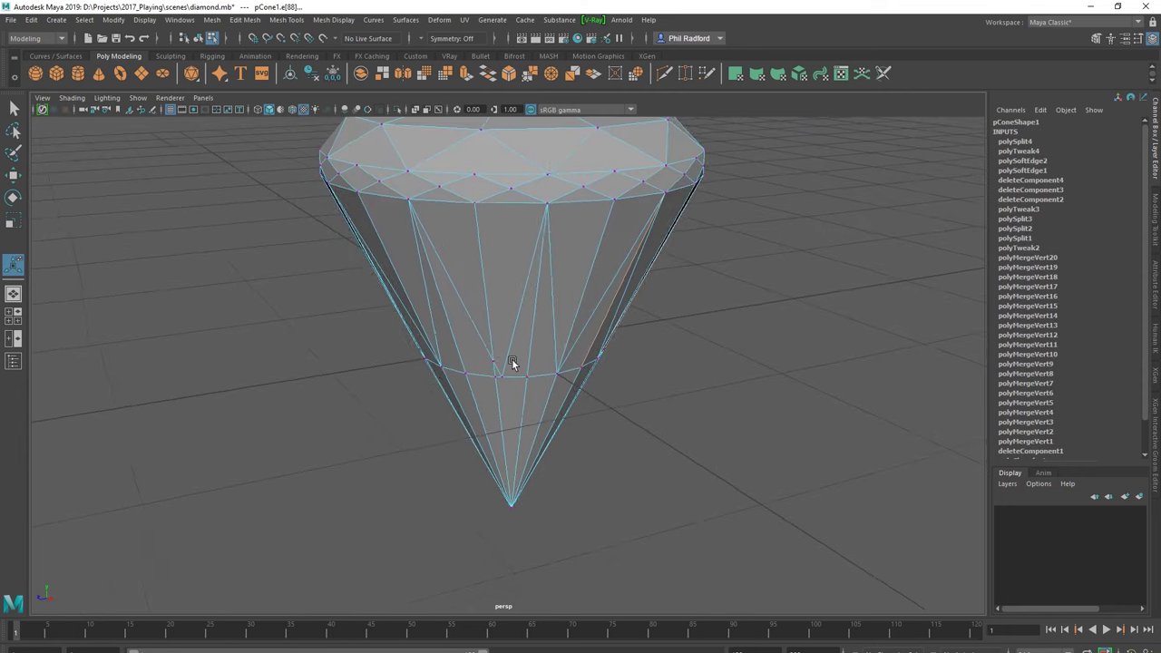
right_drag(492, 306, 487, 277)
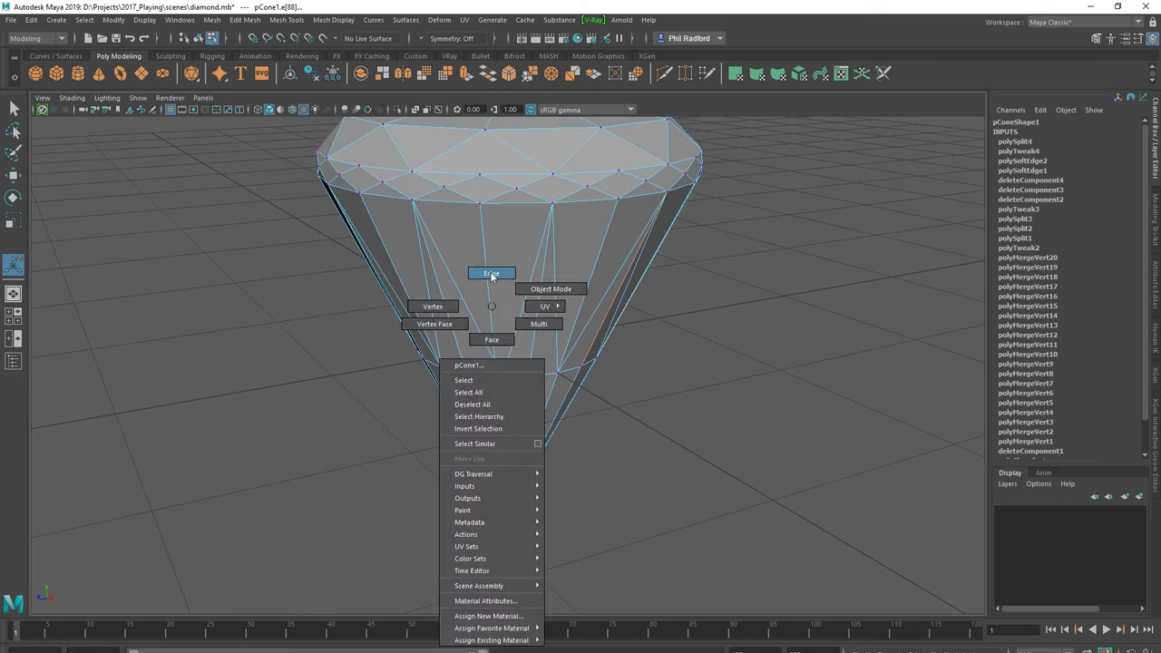
click(486, 277)
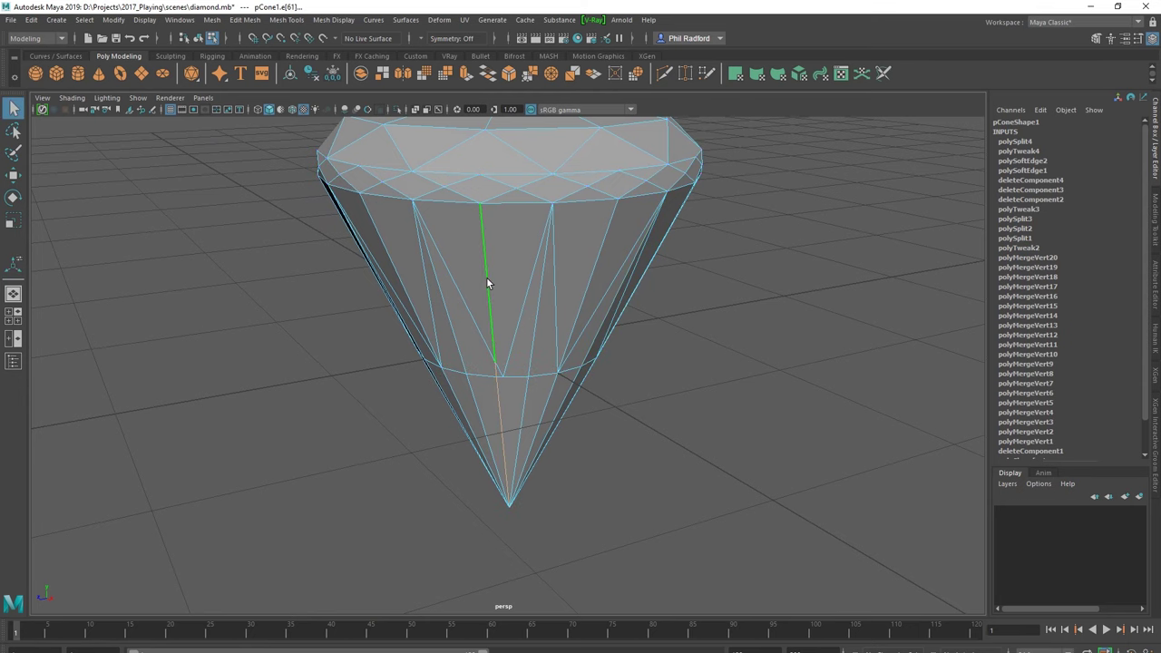
click(513, 285)
alt+drag(488, 343, 560, 345)
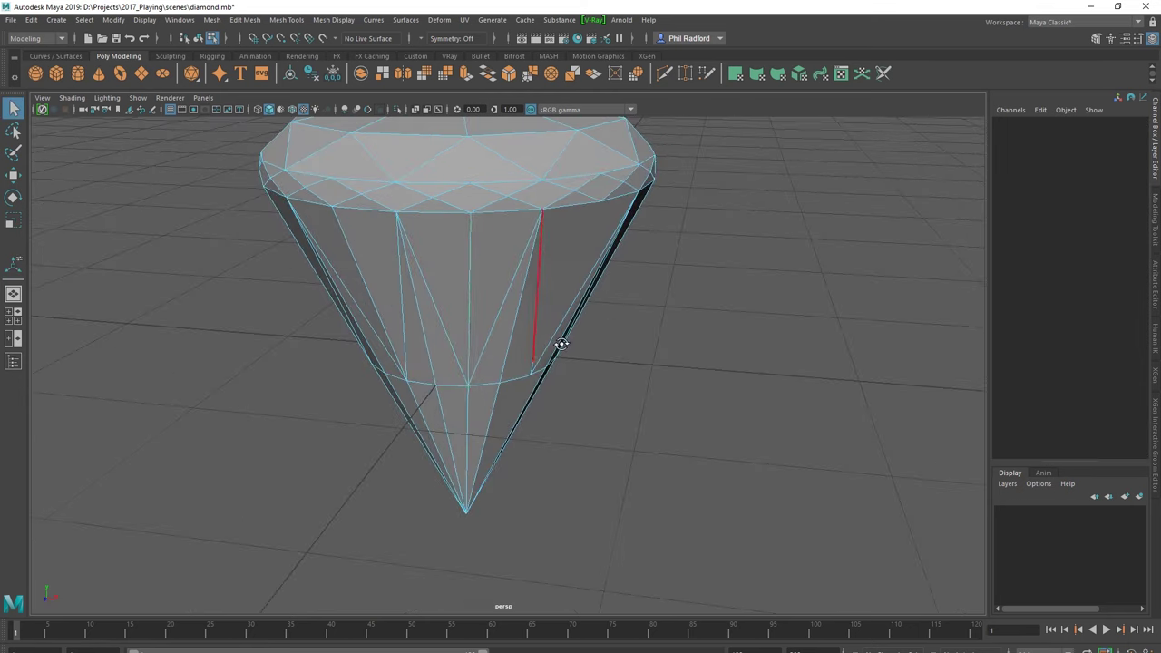
click(470, 308)
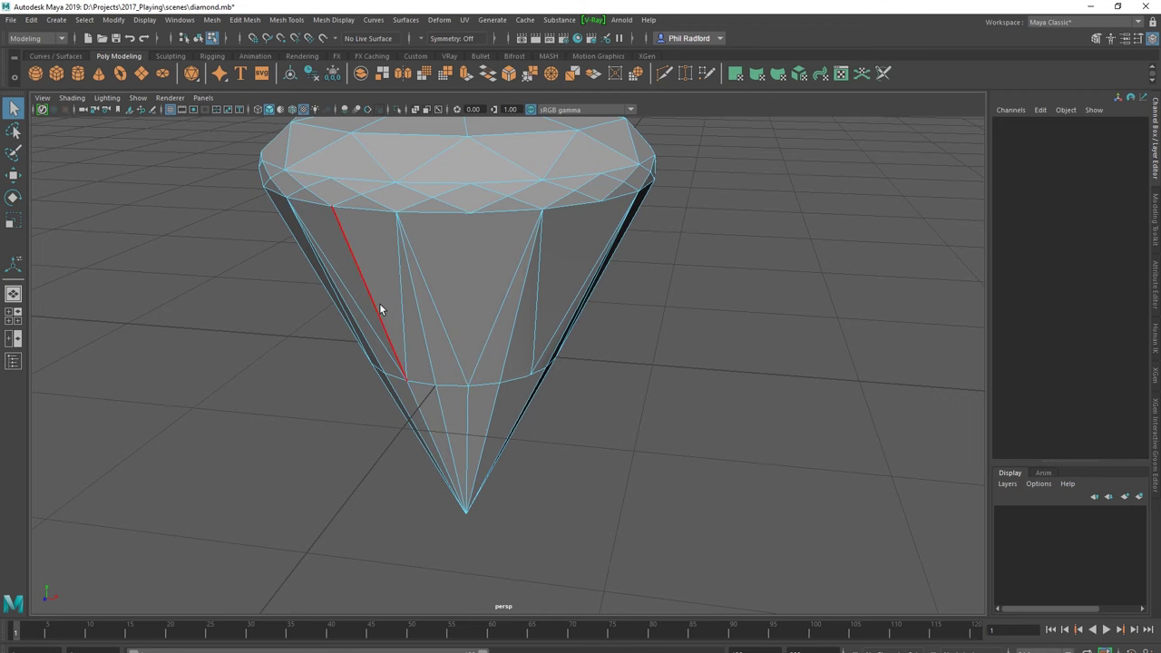
mouse_move(376, 343)
alt+mouse_down()
mouse_move(427, 382)
mouse_move(452, 425)
mouse_move(502, 407)
alt+mouse_up()
click(433, 387)
click(452, 419)
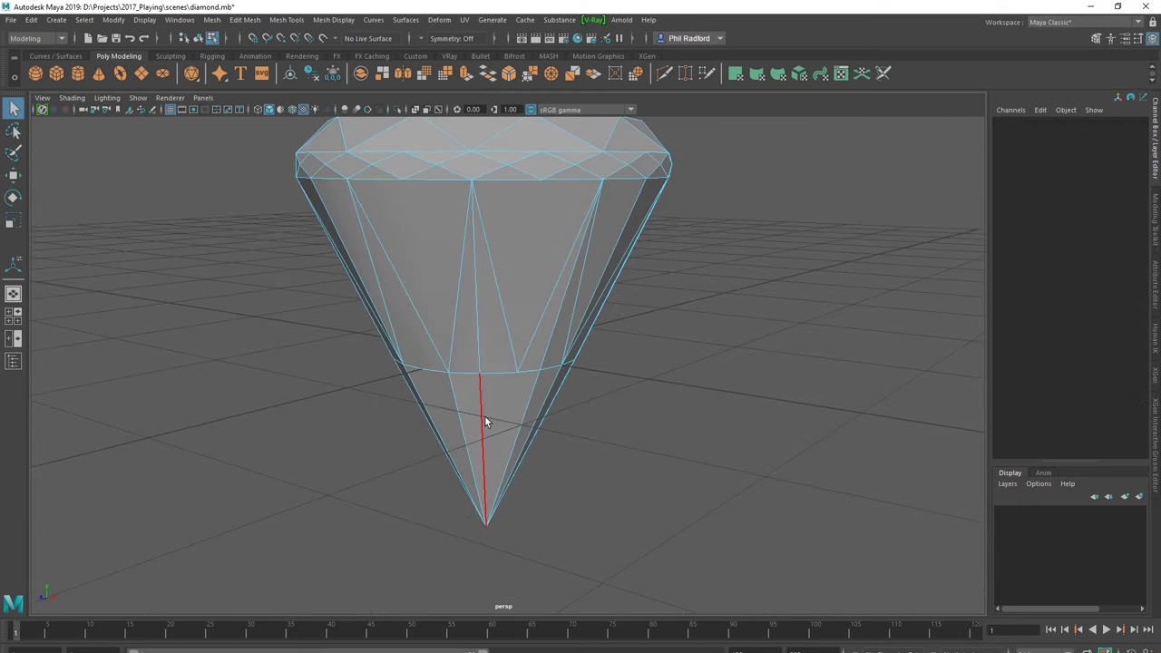
click(487, 417)
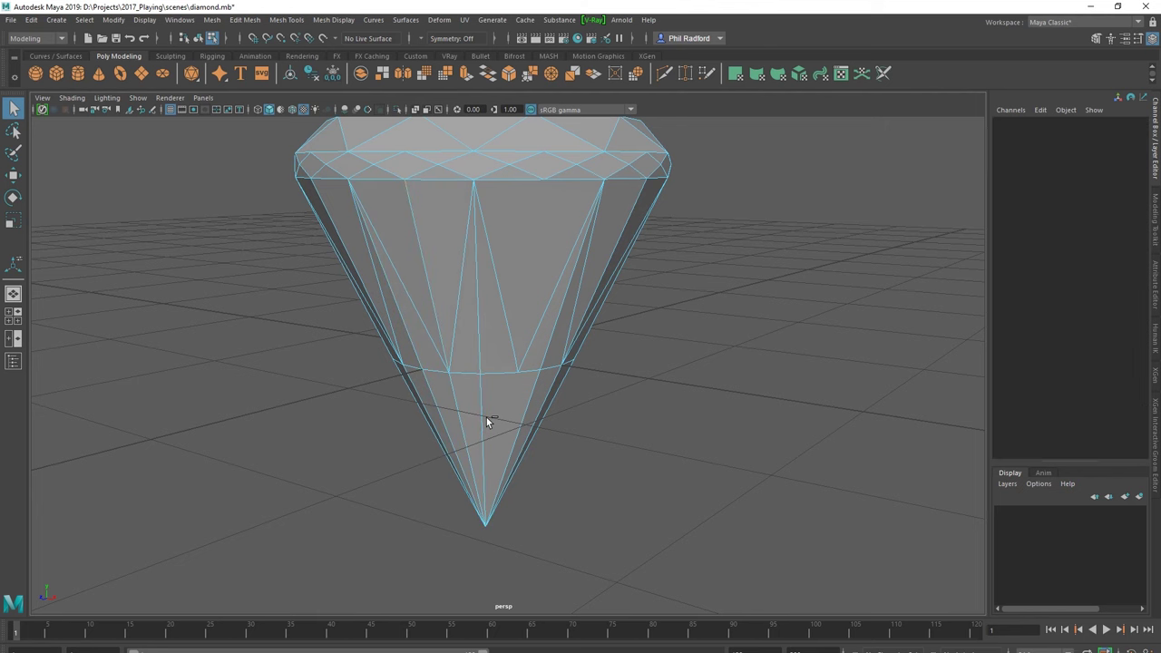
mouse_move(524, 433)
alt+mouse_down()
mouse_move(415, 427)
mouse_move(511, 427)
mouse_move(452, 395)
mouse_move(487, 393)
mouse_move(483, 381)
mouse_move(451, 384)
mouse_move(464, 397)
mouse_move(459, 385)
alt+mouse_up()
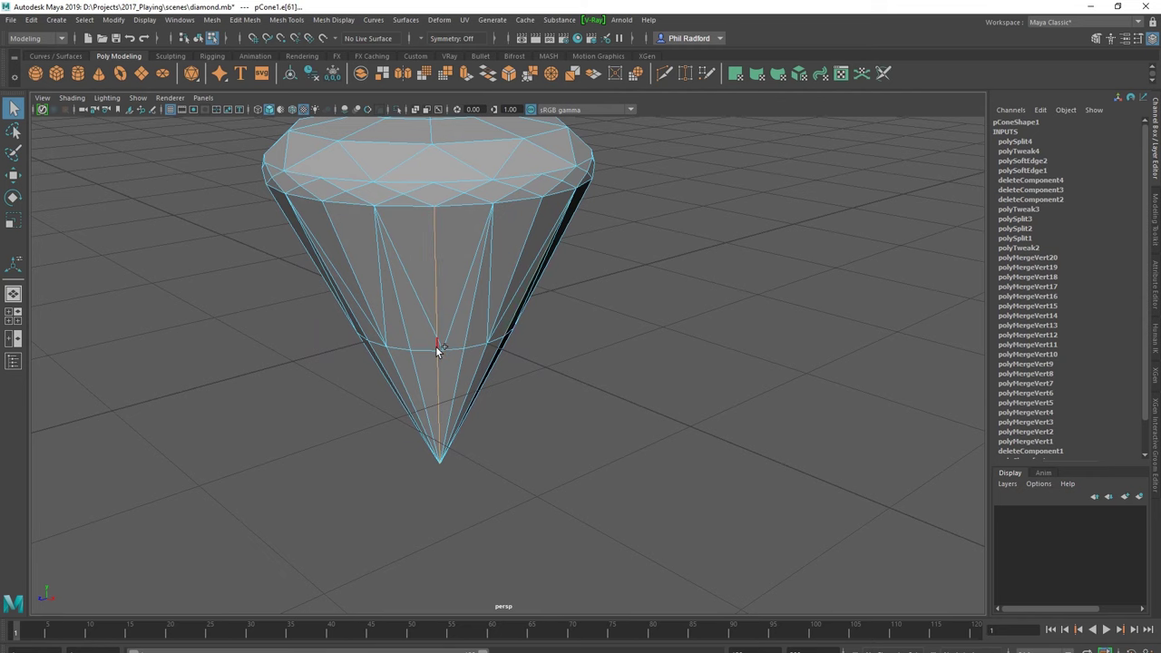
Step: Select a front girdle vertex in Vertex mode with the Move tool, then return to object mode
click(439, 375)
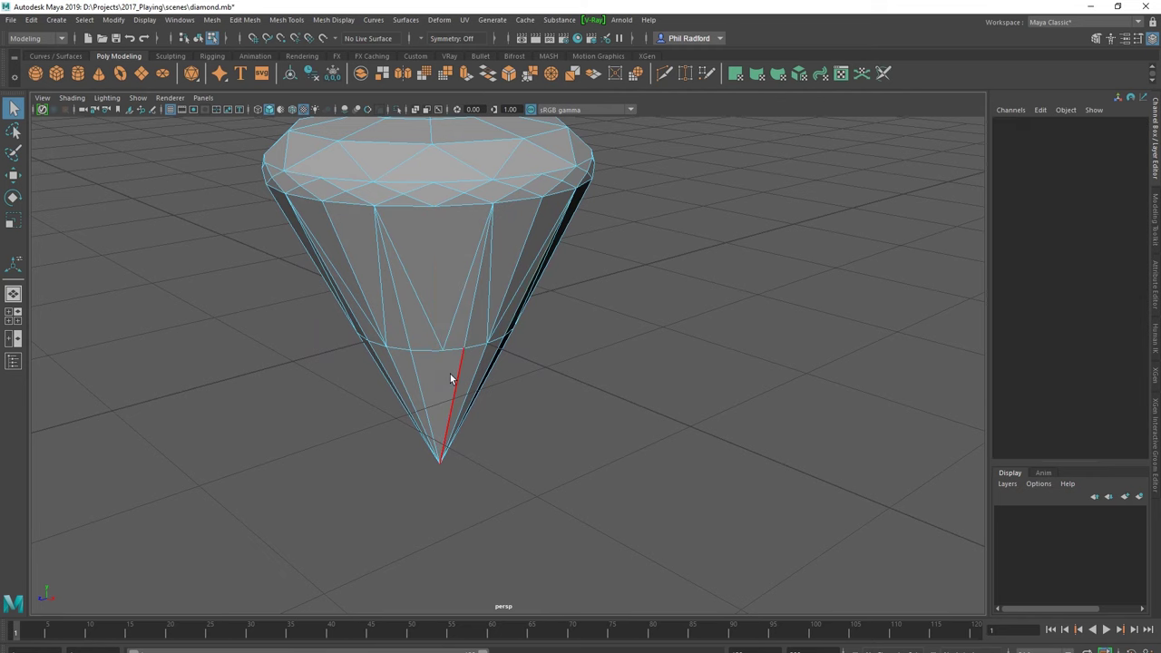
right_click(441, 352)
click(427, 361)
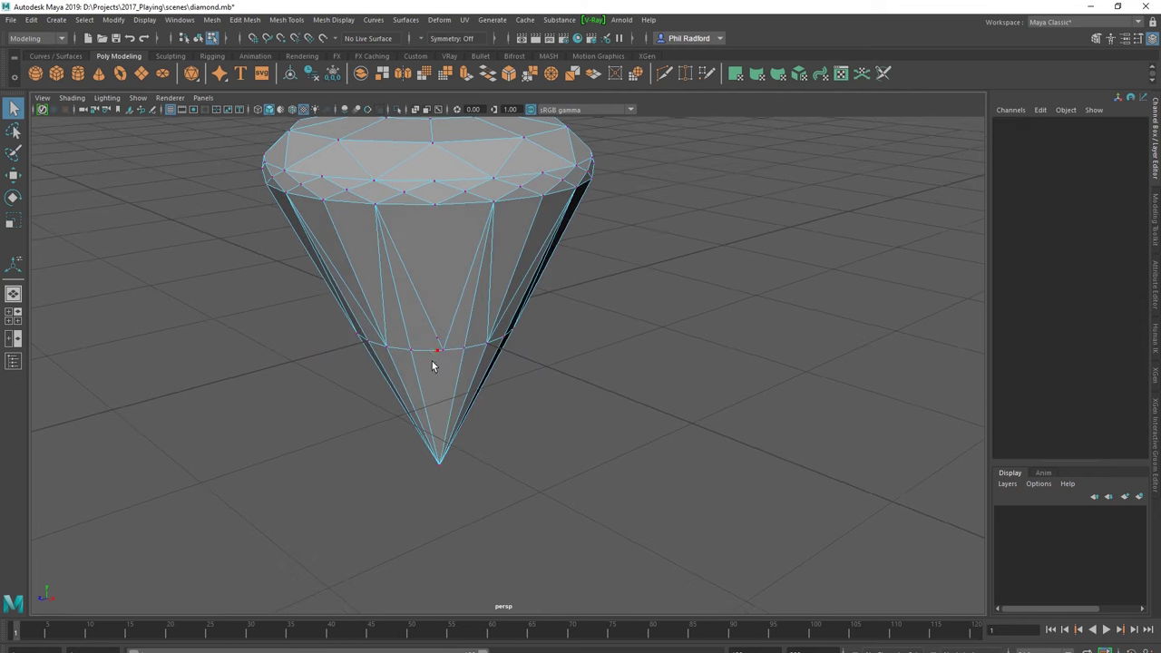
click(455, 328)
click(456, 345)
click(447, 350)
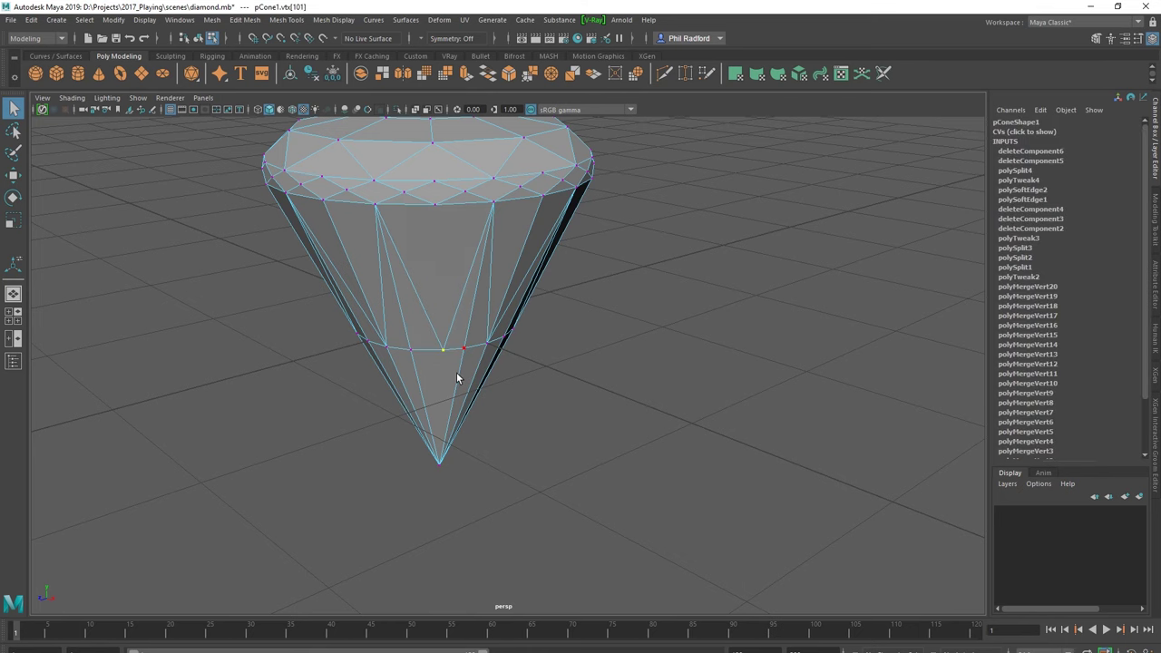
key(w)
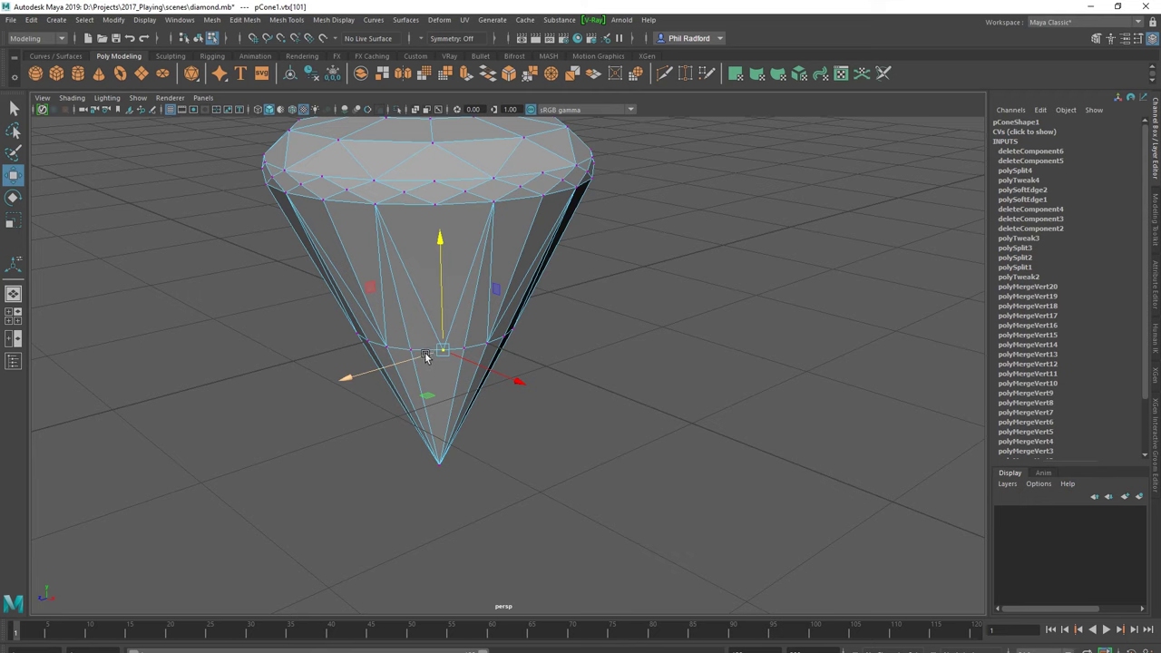
key(Insert)
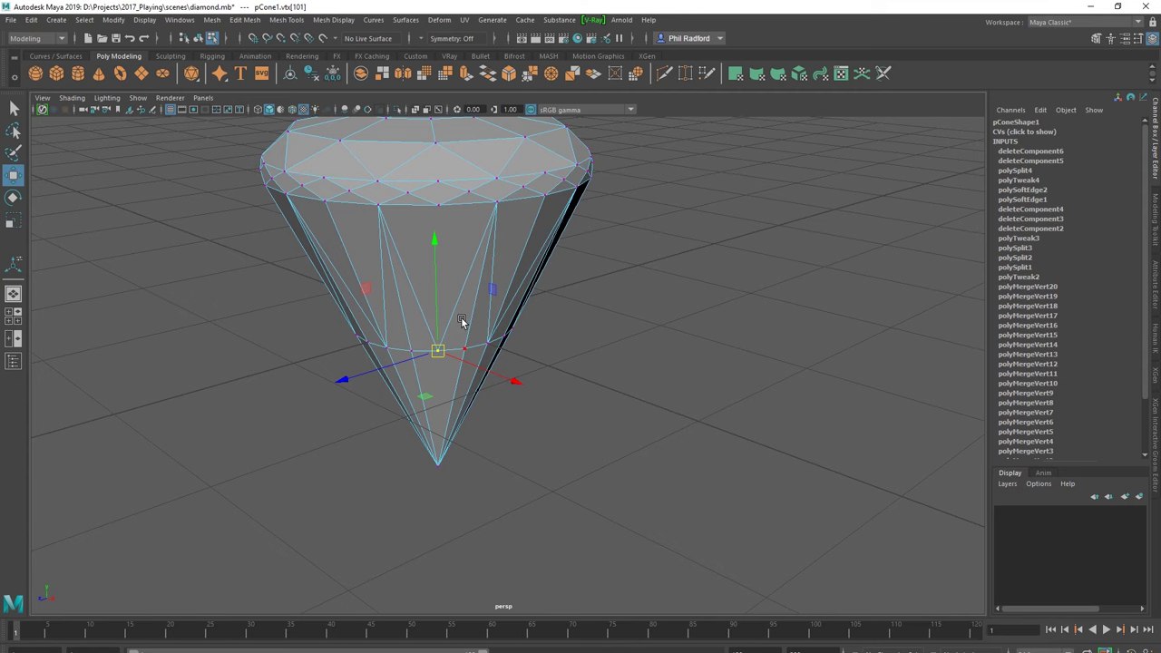
right_drag(462, 324, 484, 309)
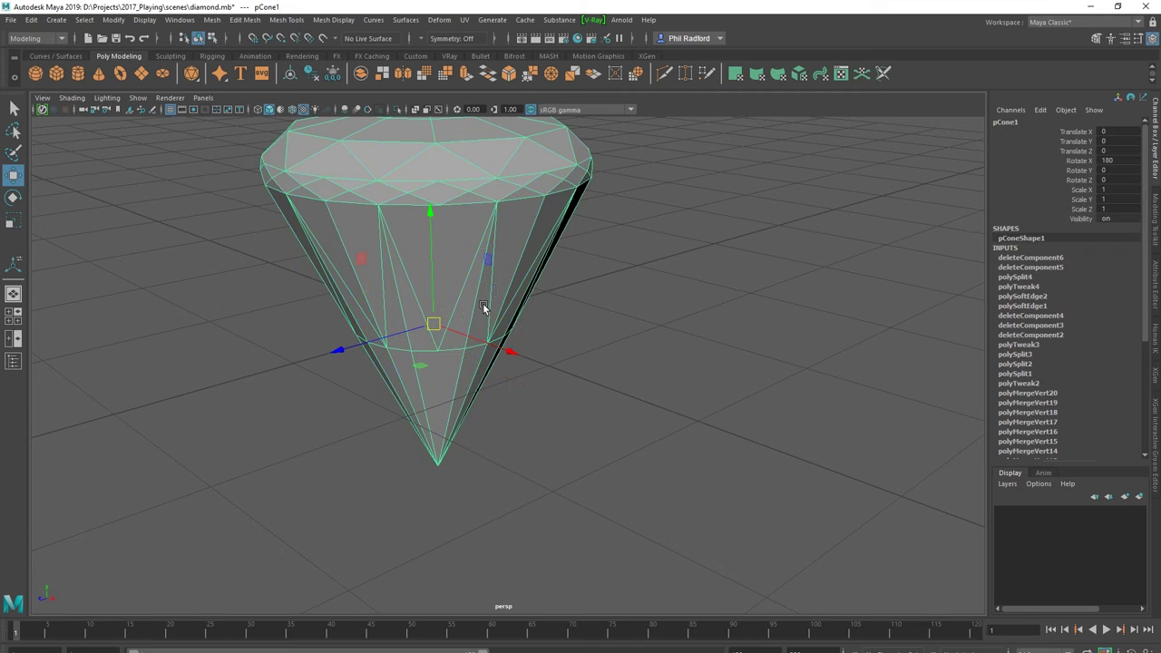
Step: Re-cut the pavilion with Mesh Tools > Multi-Cut, then leave the tool
click(245, 20)
mouse_move(286, 20)
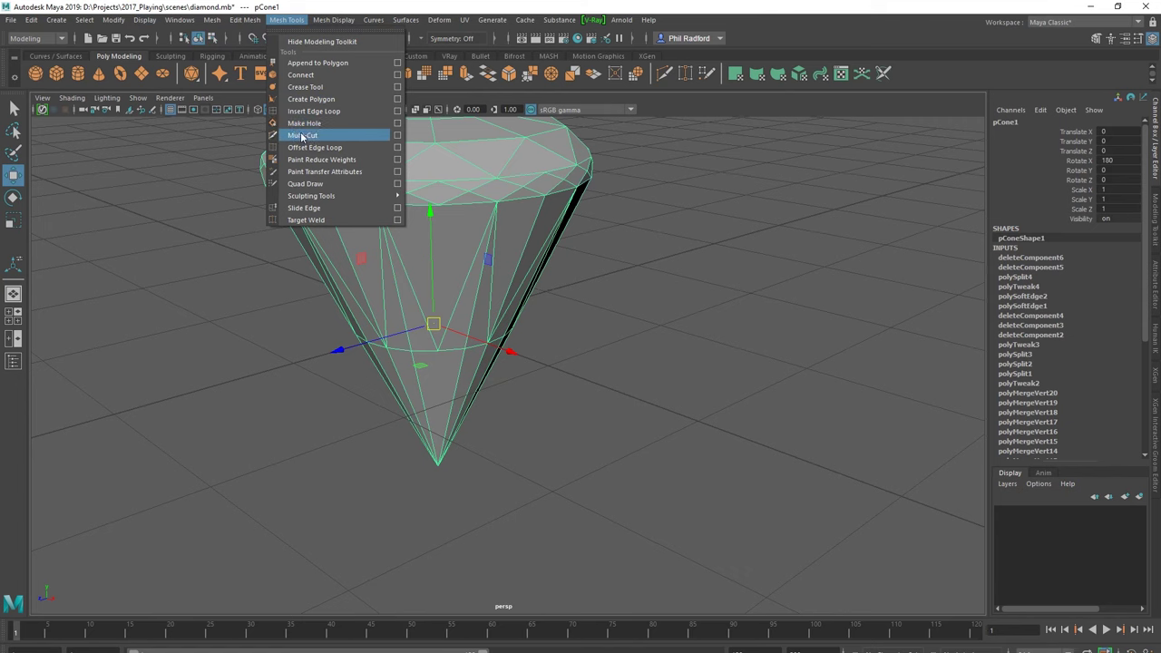
click(302, 136)
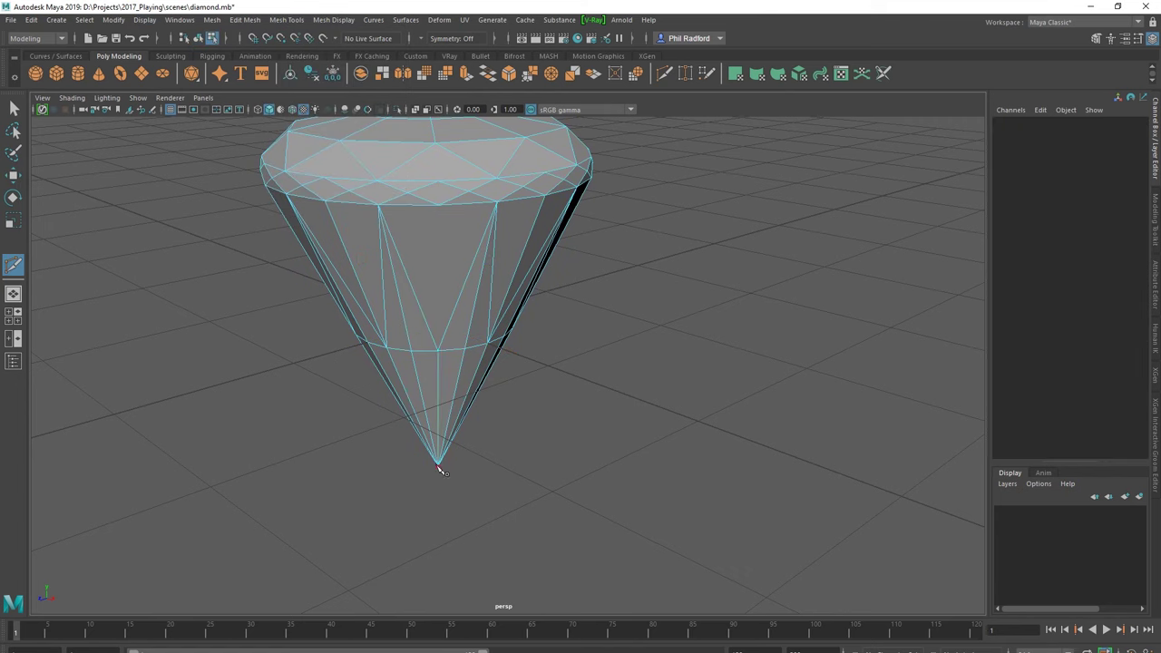
mouse_move(478, 413)
alt+mouse_down()
mouse_move(542, 415)
mouse_move(430, 415)
mouse_move(503, 399)
mouse_move(371, 400)
mouse_move(428, 395)
alt+mouse_up()
key(w)
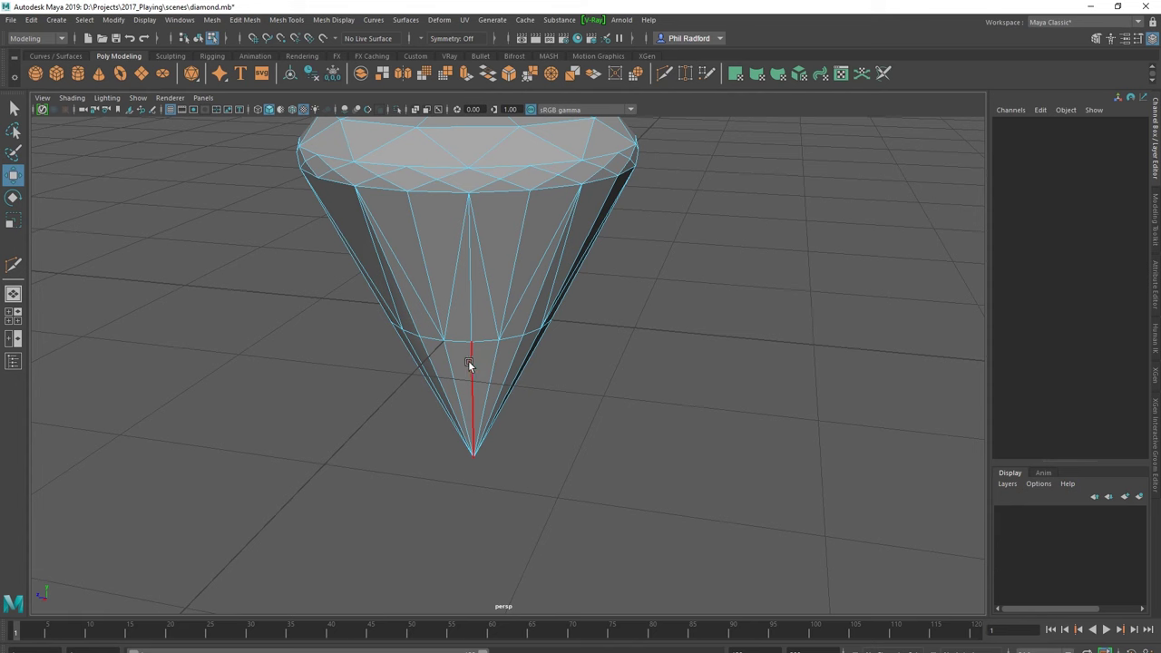
Step: Select alternating pavilion edges running from the lower ring to the tip
click(471, 356)
mouse_move(471, 267)
alt+mouse_down()
mouse_move(518, 402)
mouse_move(469, 407)
alt+mouse_up()
click(541, 371)
alt+drag(573, 430, 431, 429)
click(520, 370)
mouse_move(521, 370)
alt+mouse_down()
mouse_move(481, 456)
mouse_move(581, 393)
mouse_move(527, 475)
mouse_move(619, 420)
mouse_move(628, 499)
mouse_move(620, 476)
mouse_move(605, 518)
mouse_move(578, 510)
mouse_move(591, 530)
mouse_move(555, 529)
mouse_move(537, 475)
alt+mouse_up()
click(594, 382)
click(628, 411)
click(631, 414)
click(618, 471)
Step: Add the remaining alternate pavilion edges, delete them, and return to object mode
click(586, 517)
click(535, 471)
mouse_move(551, 530)
alt+mouse_down()
mouse_move(511, 539)
mouse_move(493, 474)
alt+mouse_up()
click(475, 462)
mouse_move(539, 553)
alt+mouse_down()
mouse_move(474, 552)
mouse_move(401, 439)
mouse_move(513, 423)
mouse_move(519, 373)
mouse_move(399, 447)
mouse_move(444, 462)
mouse_move(388, 444)
mouse_move(417, 451)
alt+mouse_up()
key(F11)
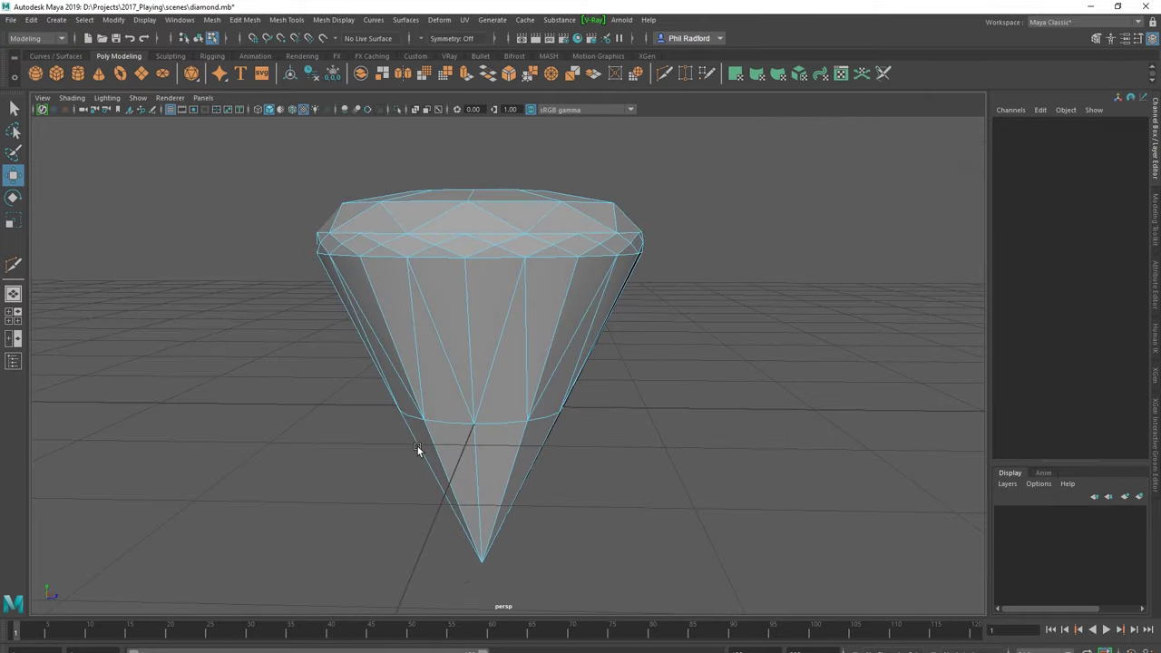
right_drag(427, 371, 487, 306)
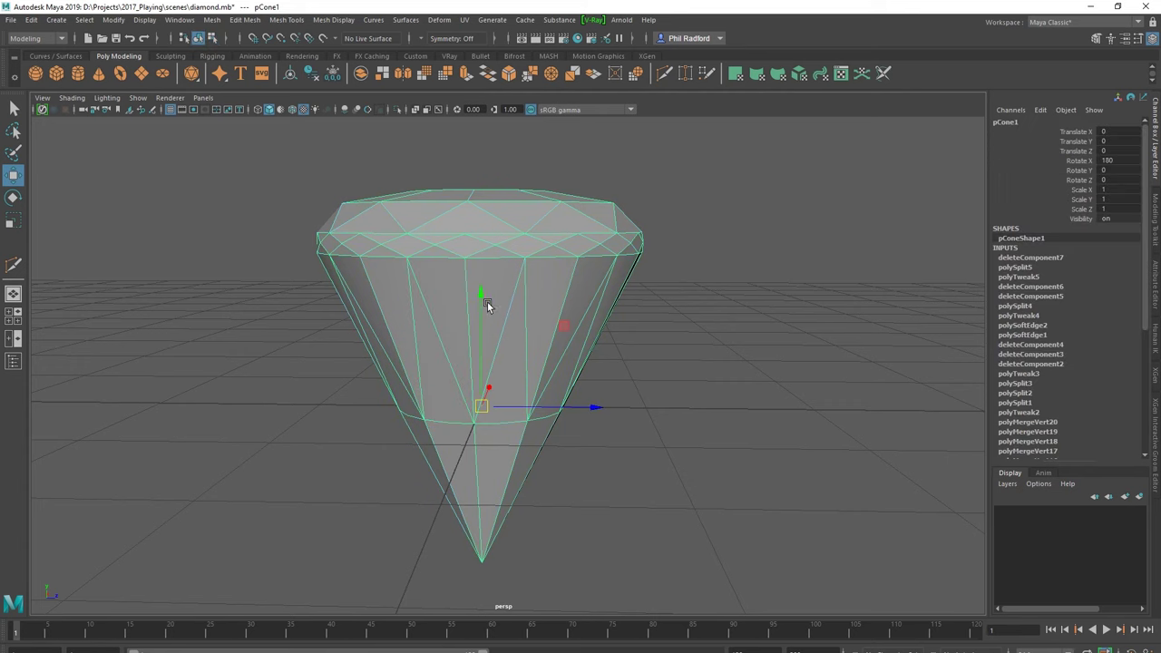
Step: Harden all the diamond's edges with Mesh Display > Harden Edge
click(333, 19)
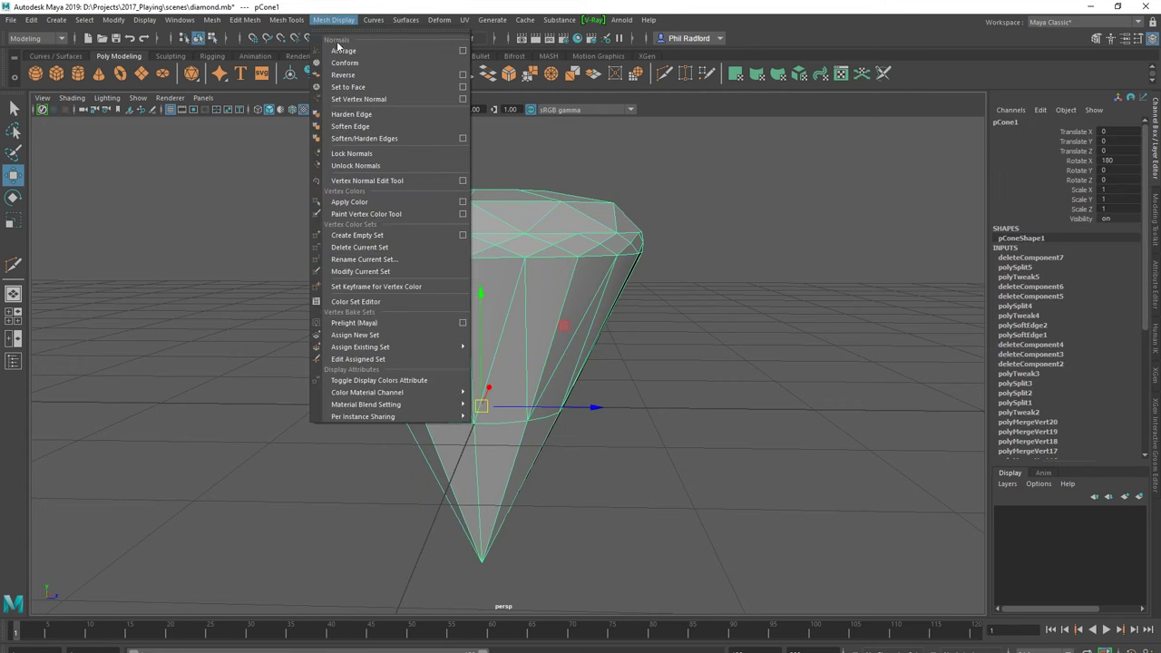
click(363, 115)
mouse_move(463, 381)
alt+mouse_down()
mouse_move(445, 402)
mouse_move(414, 390)
alt+mouse_up()
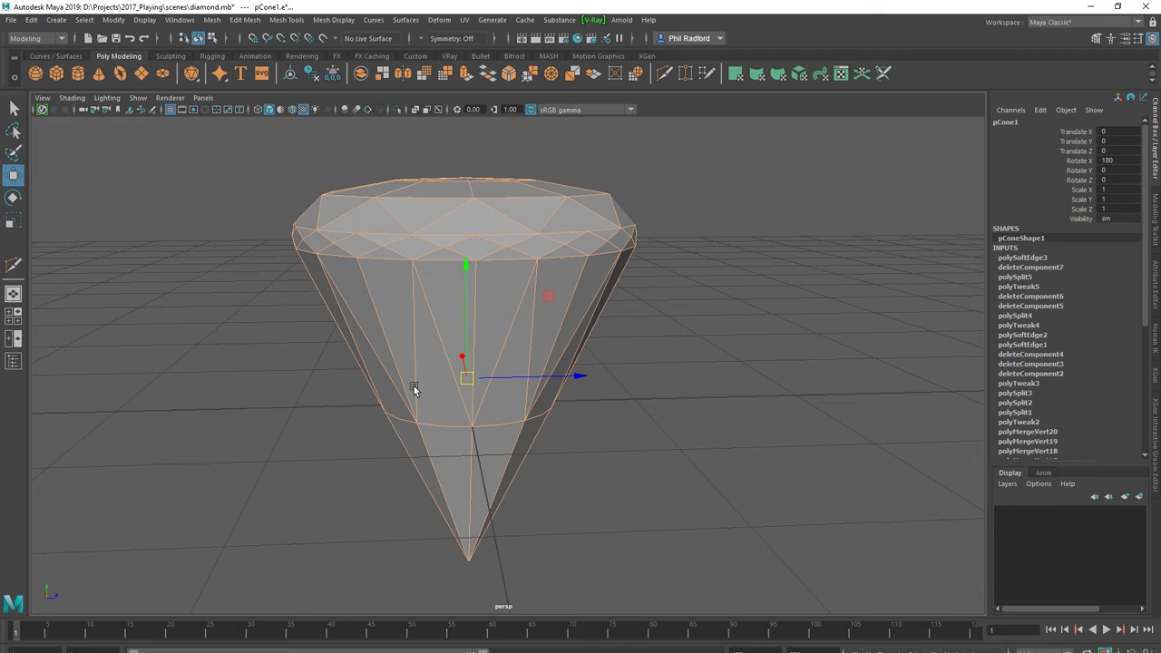
Step: In Vertex mode, raise the lower ring and tip vertices on Y to shorten the pavilion
right_drag(413, 385, 263, 379)
drag(281, 360, 768, 624)
drag(469, 408, 476, 343)
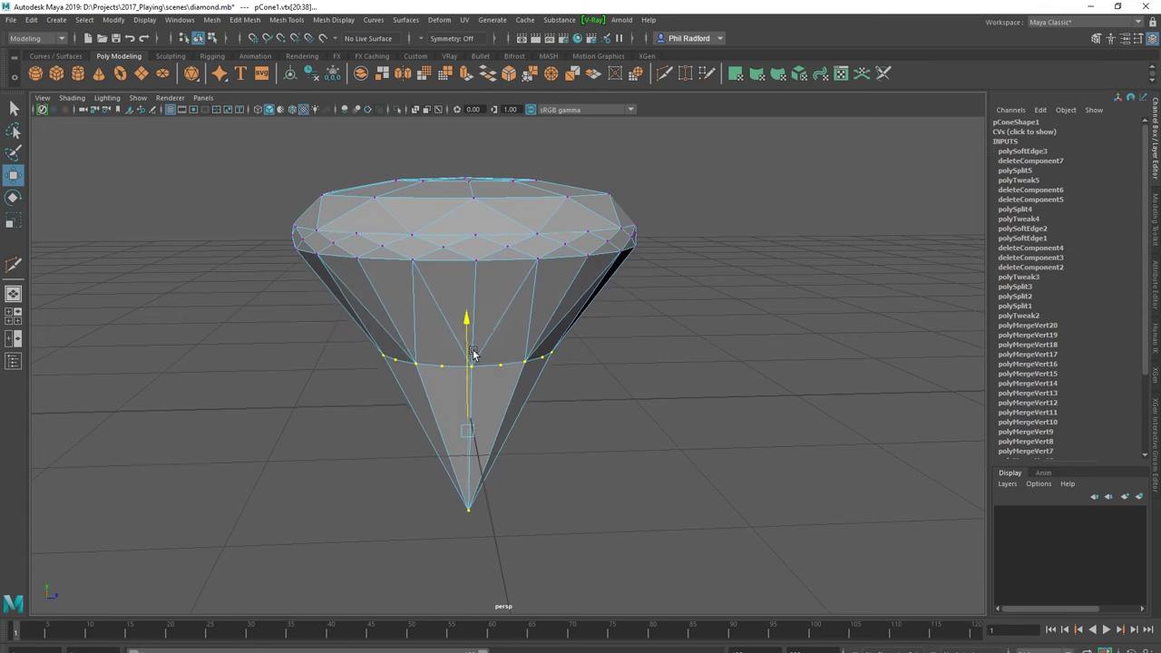
drag(396, 464, 495, 512)
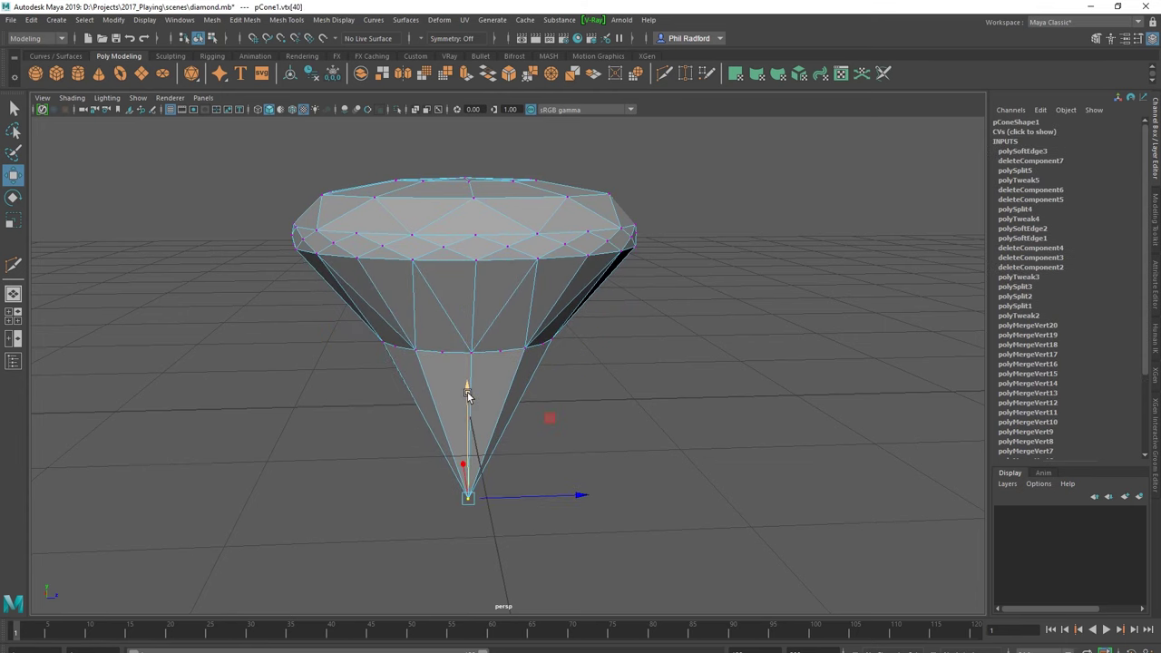
drag(467, 393, 472, 340)
mouse_move(469, 393)
alt+mouse_down()
mouse_move(522, 381)
mouse_move(510, 324)
mouse_move(460, 399)
alt+mouse_up()
right_drag(460, 399, 492, 347)
Step: Reselect the whole diamond and apply Harden Edge again
click(678, 413)
mouse_move(677, 412)
alt+mouse_down()
mouse_move(339, 436)
mouse_move(394, 459)
mouse_move(480, 451)
mouse_move(410, 415)
mouse_move(553, 412)
mouse_move(489, 452)
mouse_move(497, 389)
mouse_move(500, 410)
mouse_move(480, 417)
mouse_move(519, 419)
alt+mouse_up()
click(497, 388)
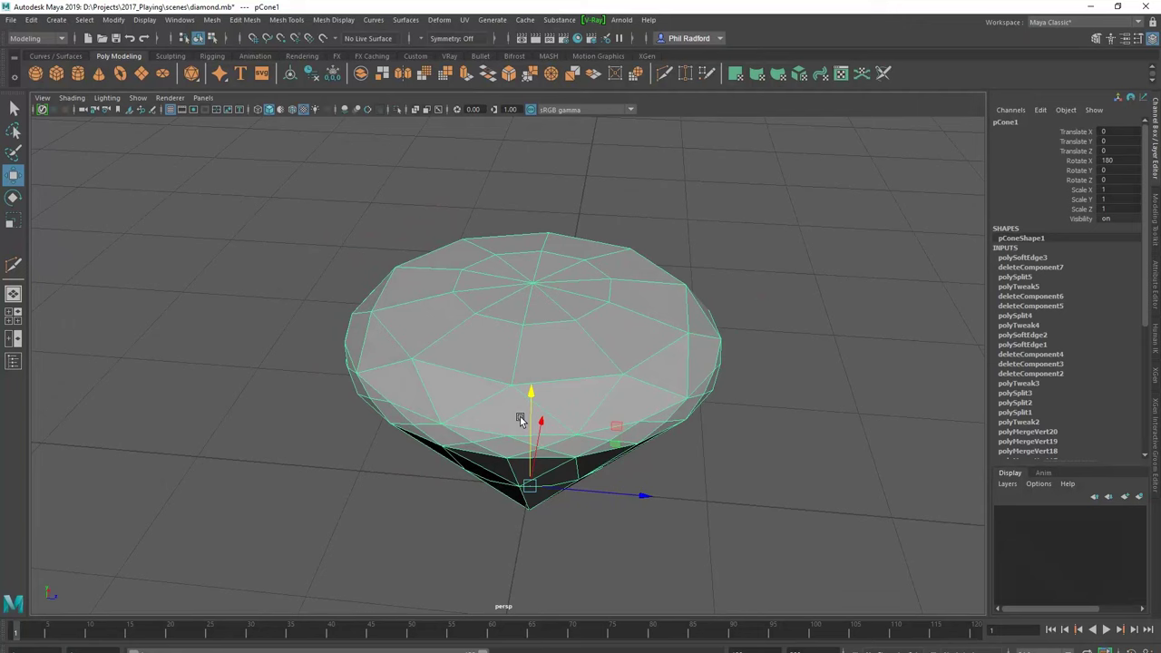
click(317, 21)
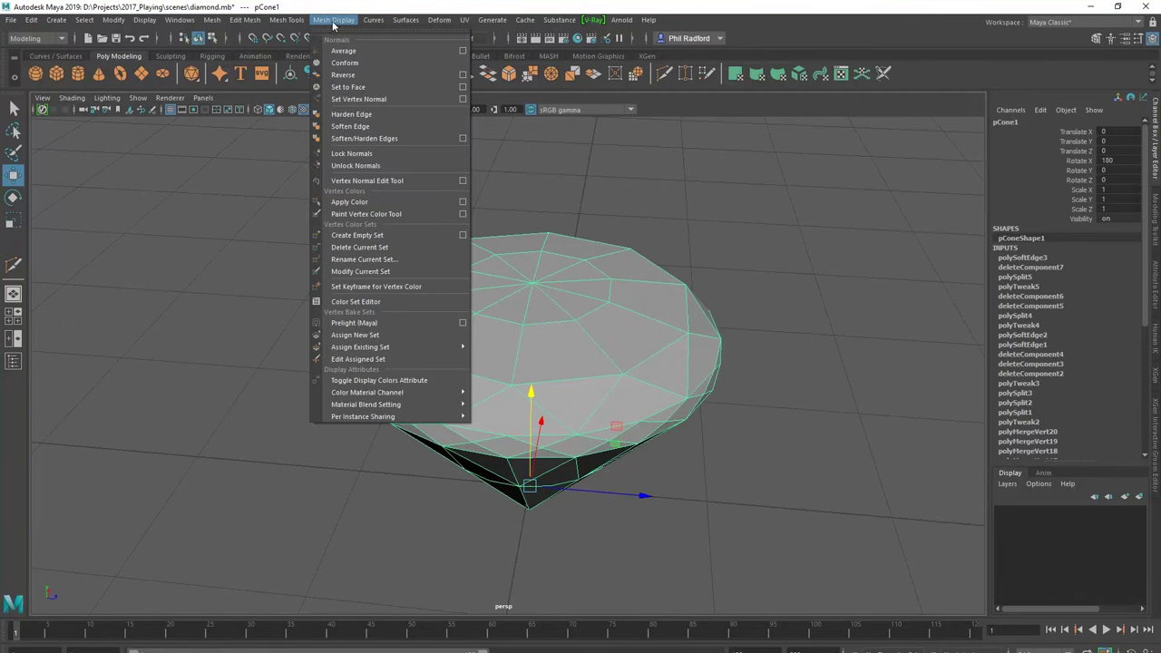
click(363, 118)
Step: Inspect the pointed bottom's shading, then reselect the diamond's top edge ring
click(704, 260)
mouse_move(650, 311)
alt+mouse_down()
mouse_move(601, 332)
mouse_move(558, 294)
alt+mouse_up()
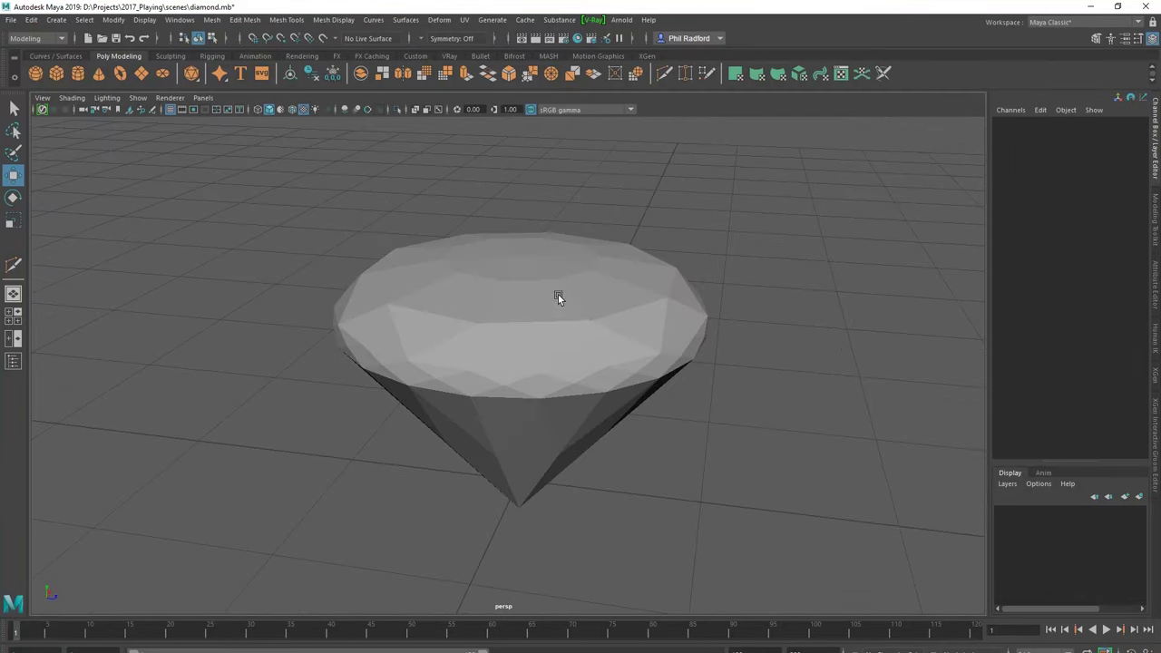
click(516, 284)
right_drag(516, 288, 461, 282)
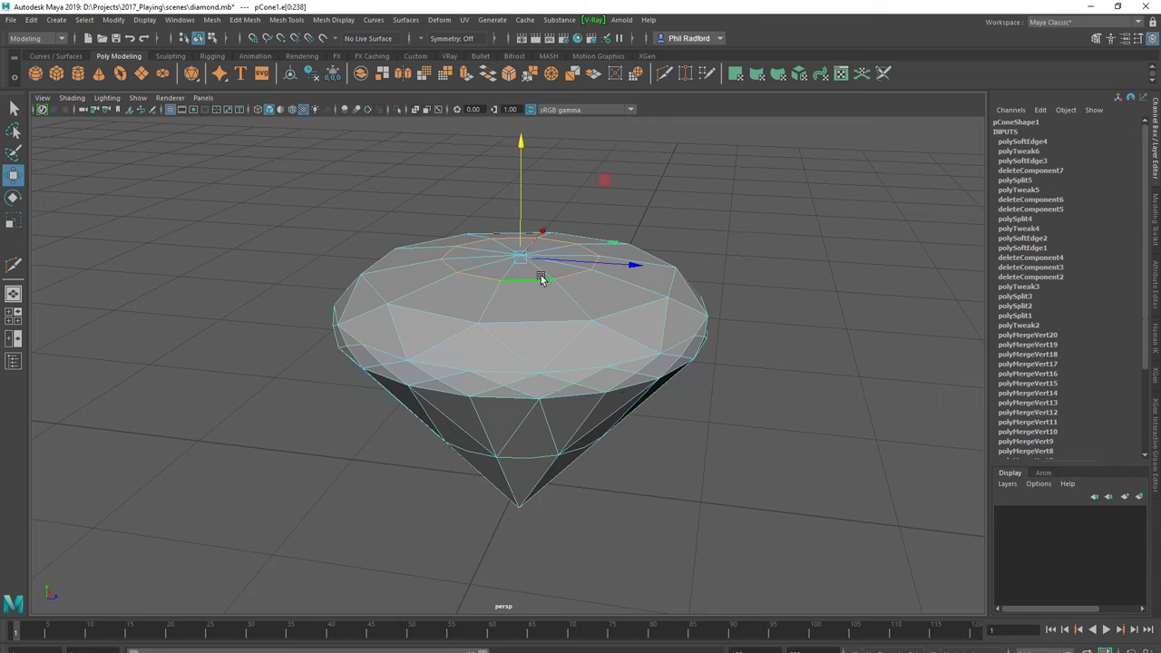
Step: Scale the top vertex ring outward to flatten the diamond's crown
key(r)
mouse_move(516, 266)
mouse_down()
mouse_move(593, 270)
mouse_move(459, 226)
mouse_up()
key(w)
mouse_move(462, 233)
alt+right_down()
mouse_move(612, 226)
mouse_move(480, 233)
alt+right_up()
alt+drag(493, 279, 534, 272)
mouse_move(534, 272)
alt+right_down()
mouse_move(409, 259)
mouse_move(397, 272)
mouse_move(305, 249)
alt+right_up()
mouse_move(502, 308)
alt+mouse_down()
mouse_move(555, 314)
mouse_move(436, 322)
alt+mouse_up()
Step: Select the girdle vertices and scale them to flatten the girdle vertically
mouse_move(496, 300)
mouse_down()
mouse_move(781, 254)
mouse_move(658, 290)
mouse_move(691, 291)
mouse_up()
key(r)
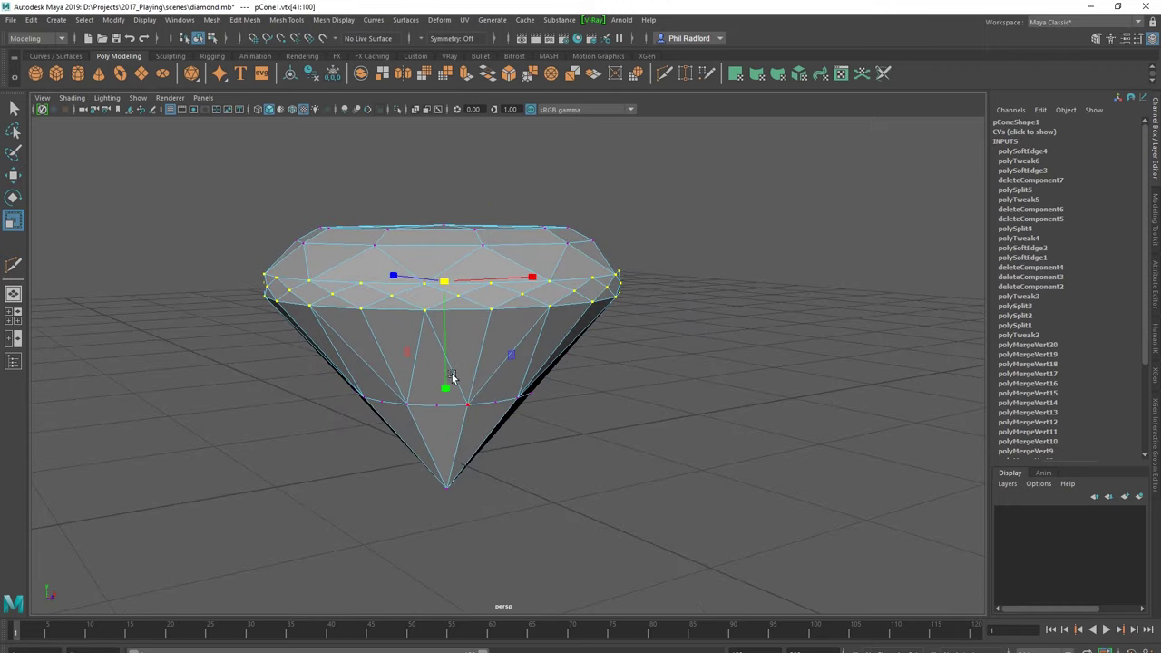
drag(446, 384, 463, 318)
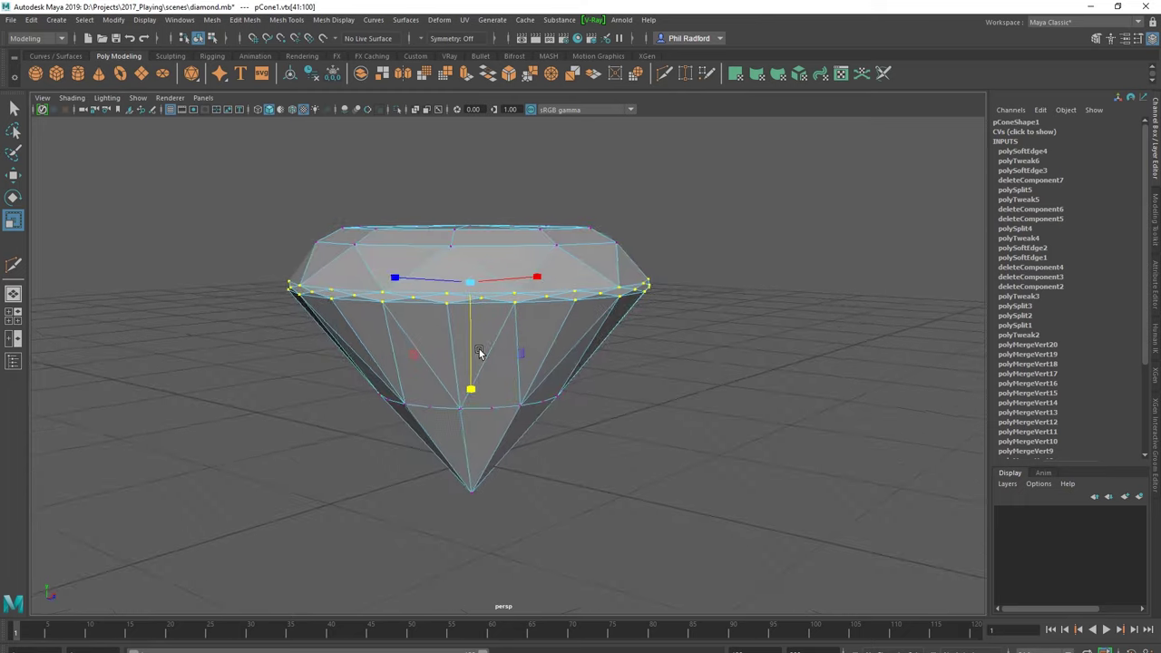
alt+right_drag(462, 321, 565, 344)
Step: Pick a crown edge, marquee-select the girdle vertices again, then return to object mode
right_click(353, 208)
click(352, 175)
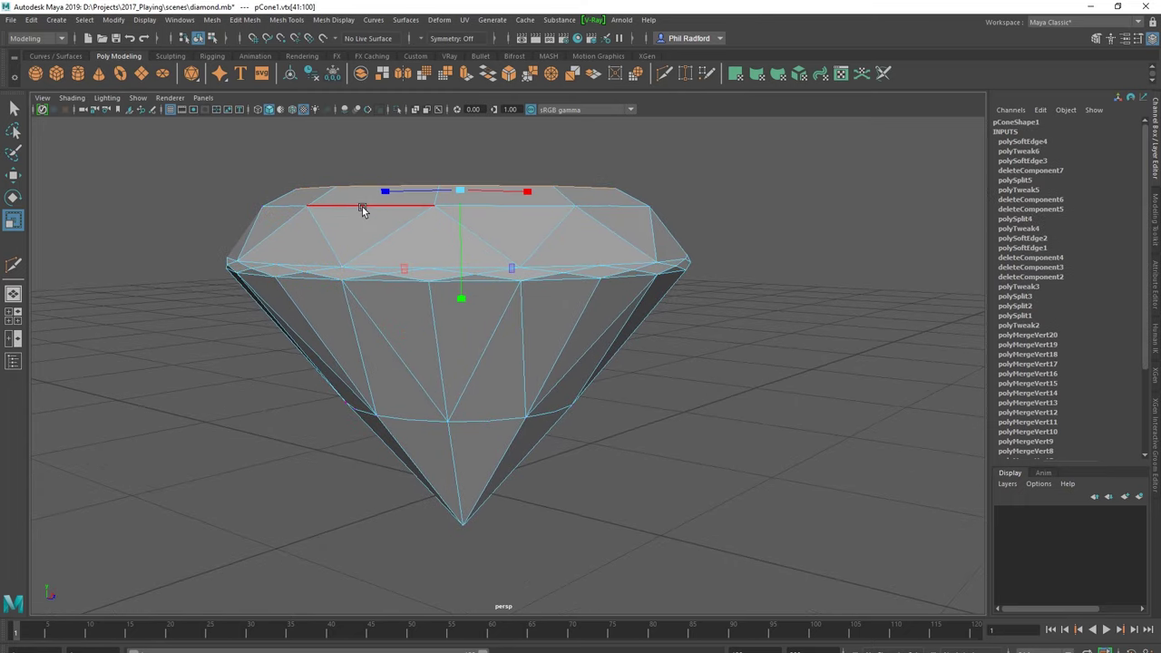
click(362, 207)
mouse_move(390, 263)
alt+mouse_down()
mouse_move(487, 293)
mouse_move(406, 283)
mouse_move(396, 312)
mouse_move(472, 306)
alt+mouse_up()
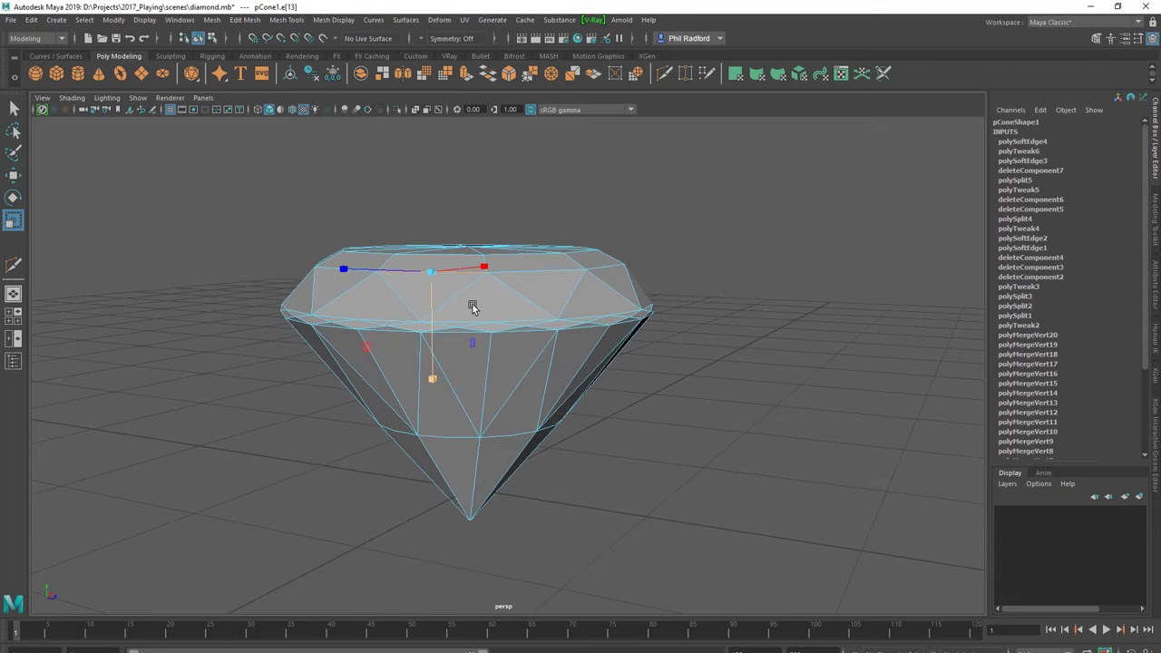
right_drag(530, 272, 531, 223)
alt+drag(459, 241, 446, 239)
mouse_move(219, 192)
mouse_down()
mouse_move(713, 259)
mouse_move(565, 291)
mouse_move(557, 303)
mouse_move(583, 311)
mouse_up()
right_drag(543, 315, 580, 288)
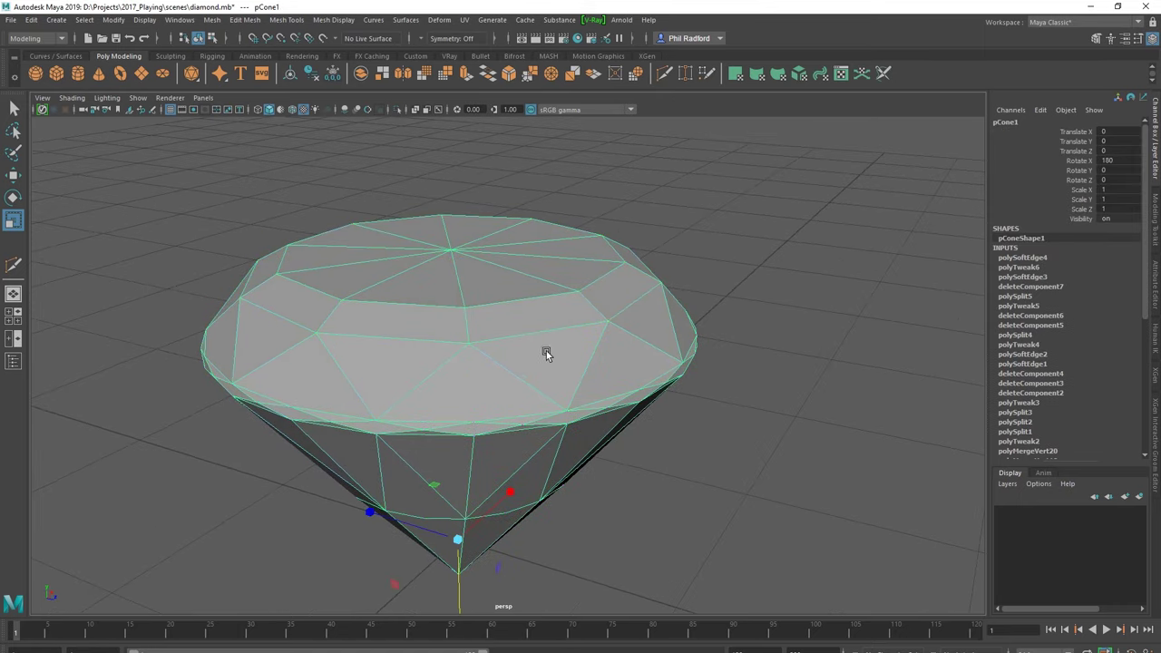
alt+drag(535, 359, 454, 366)
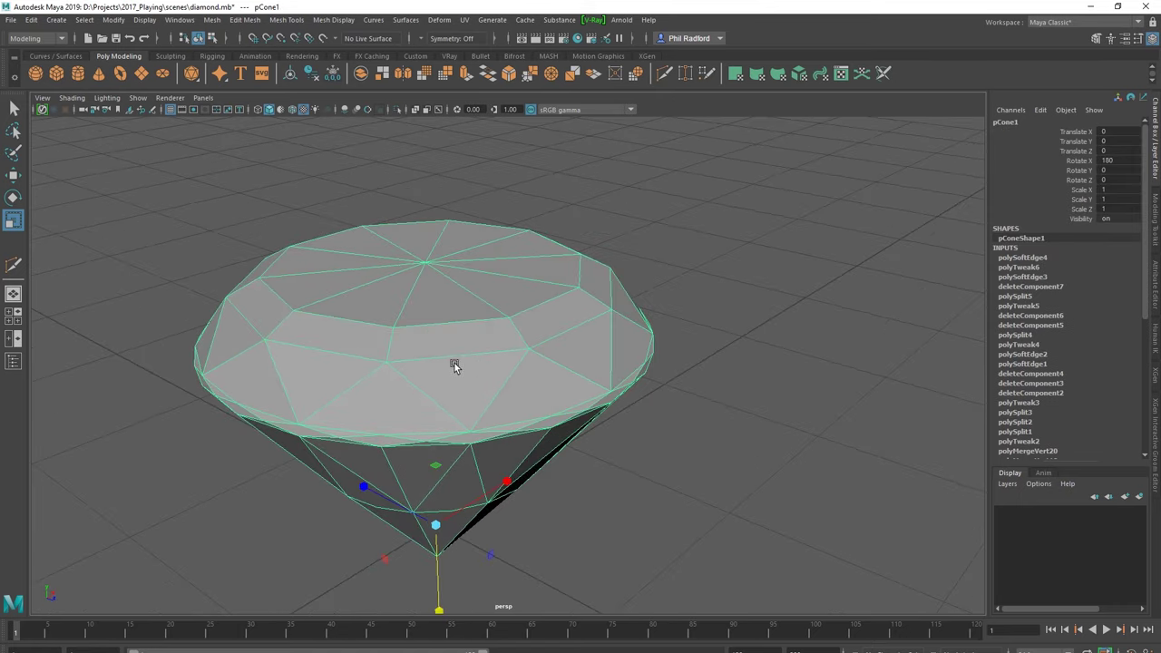
Step: Try a first Multi-Cut with two points on a crown edge
click(13, 264)
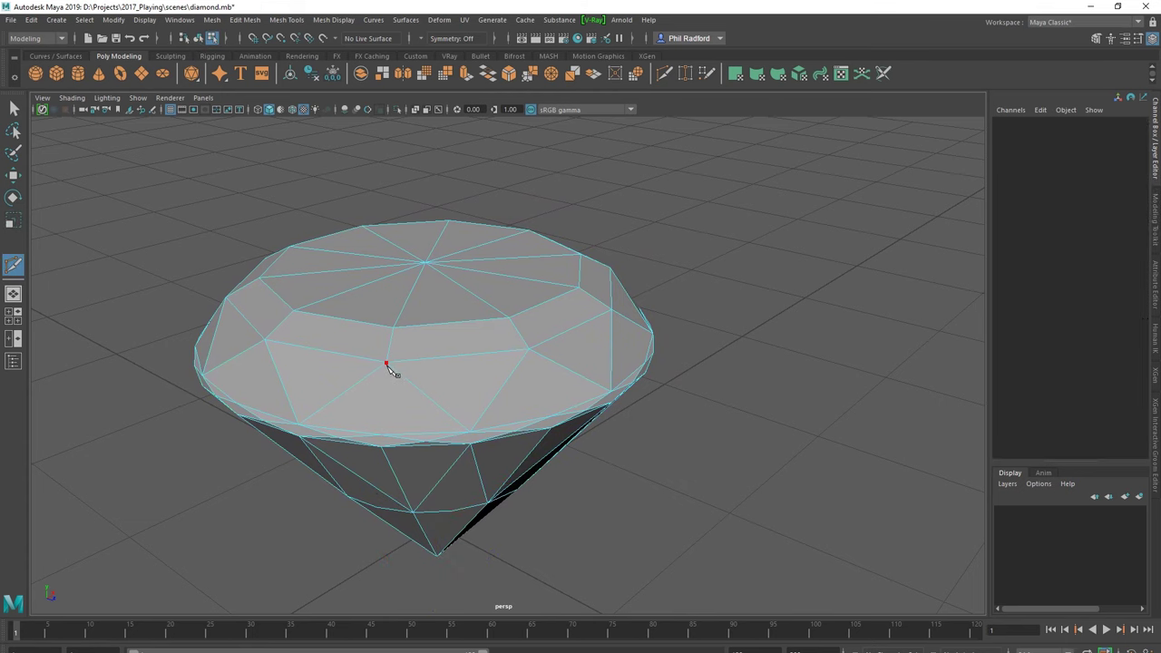
click(393, 364)
click(393, 366)
alt+drag(581, 372, 491, 386)
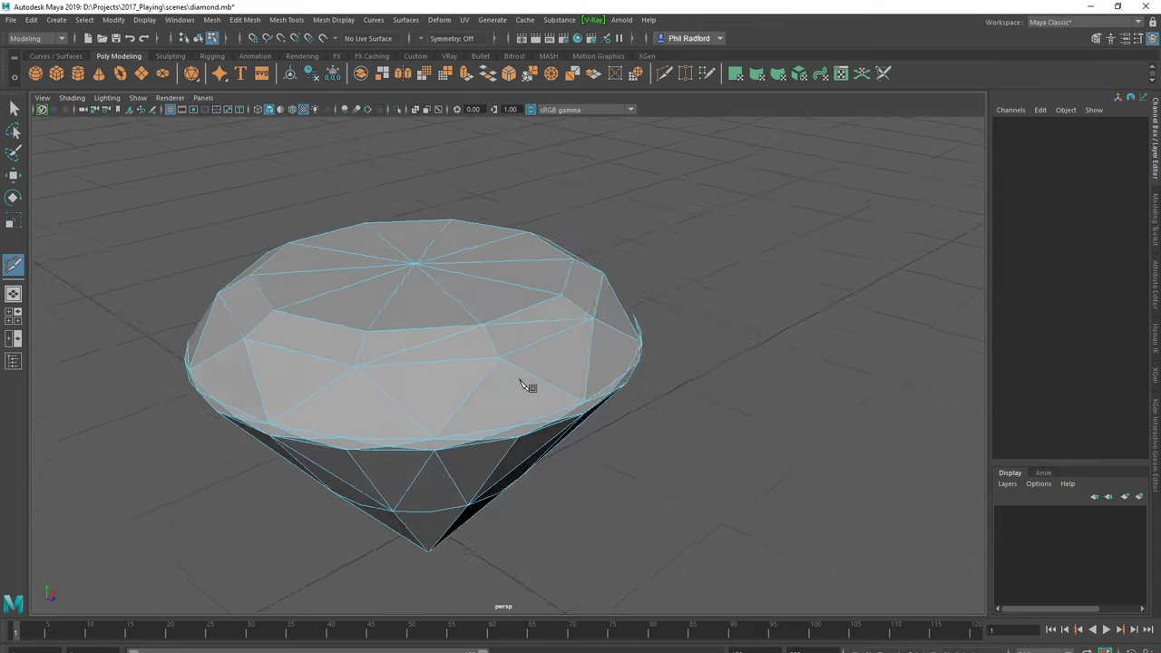
key(w)
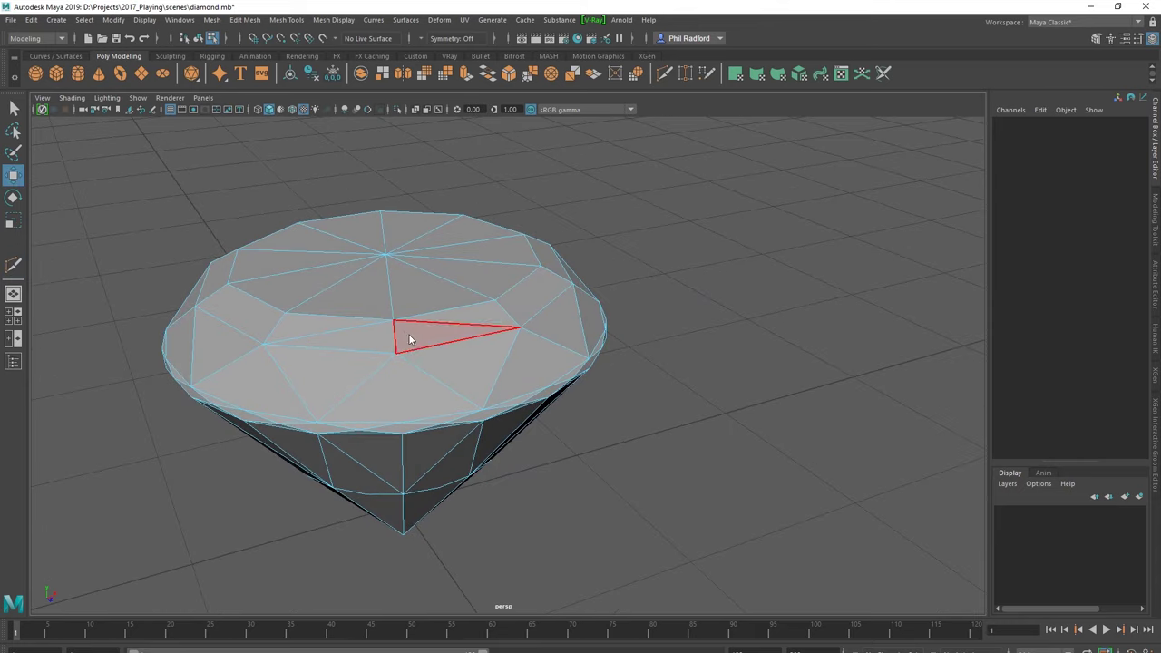
Step: Select and clear a few crown edges while orbiting around the diamond
click(399, 334)
click(441, 371)
mouse_move(467, 370)
alt+mouse_down()
mouse_move(521, 360)
mouse_move(475, 363)
mouse_move(485, 372)
mouse_move(452, 388)
alt+mouse_up()
click(485, 372)
key(ctrl+F9)
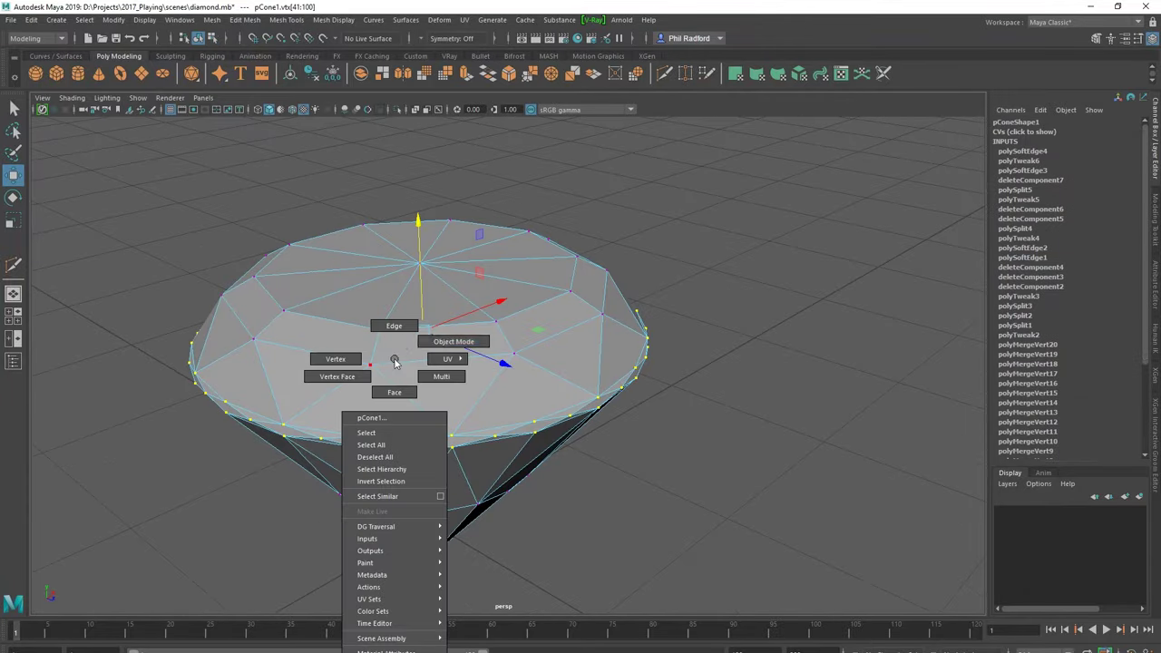
right_drag(388, 355, 389, 376)
alt+drag(452, 376, 381, 374)
mouse_move(381, 374)
alt+right_down()
mouse_move(422, 371)
mouse_move(398, 370)
alt+right_up()
alt+drag(398, 370, 385, 369)
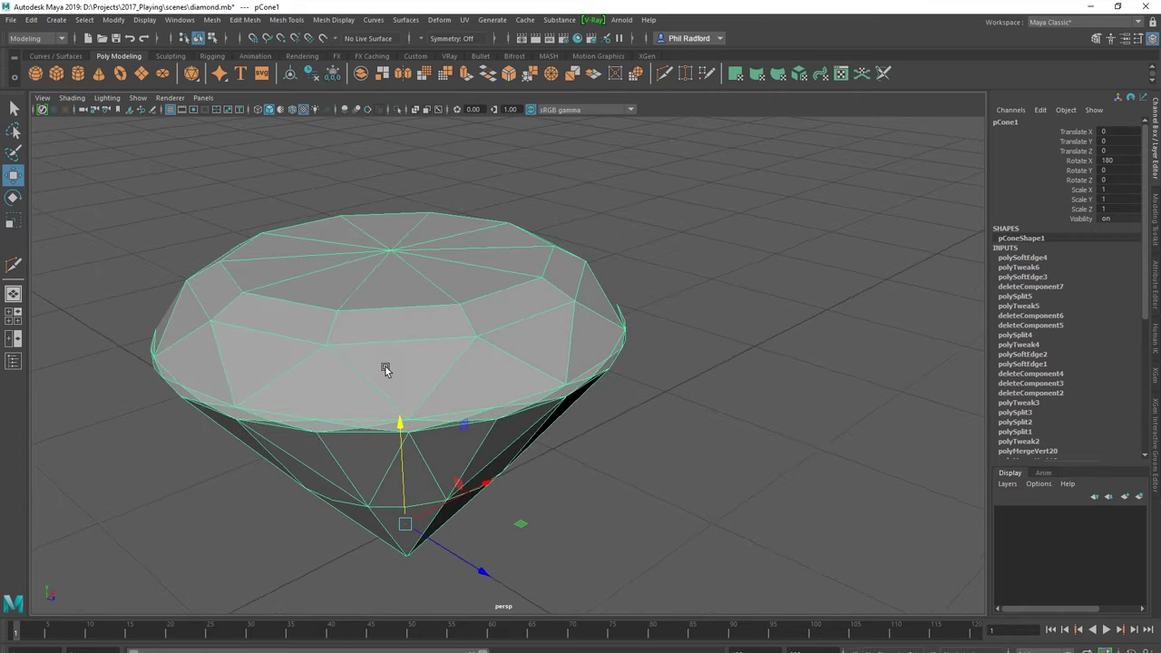
Step: Shrink the table's top edge loop inward with the scale tool
double_click(373, 300)
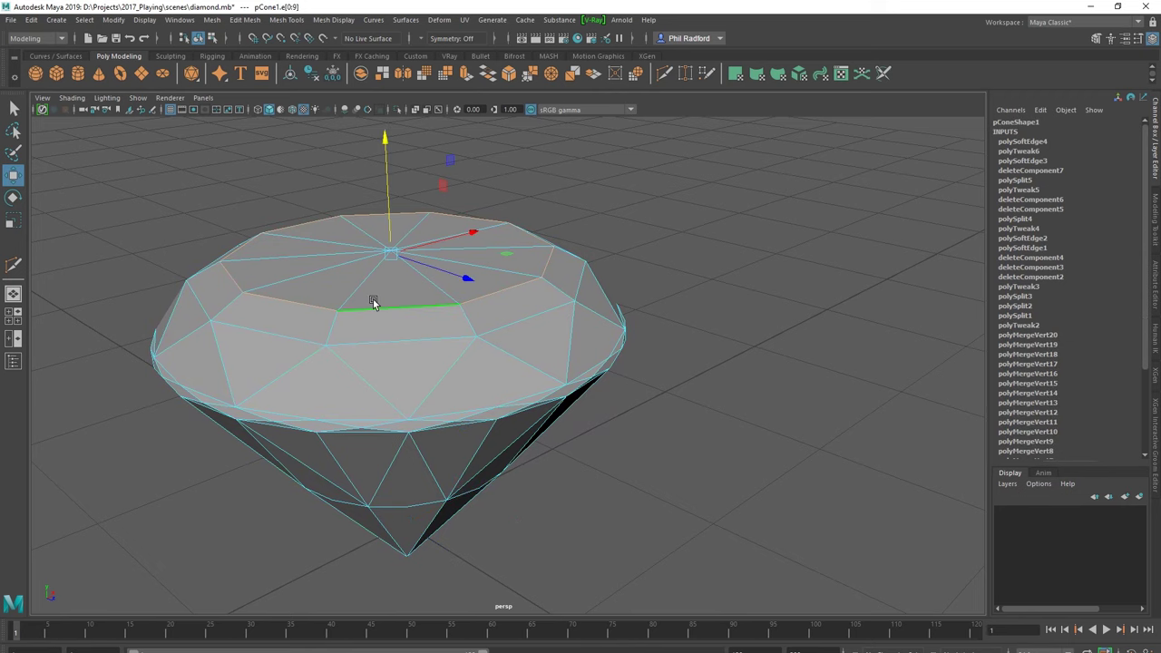
key(r)
drag(391, 253, 351, 258)
alt+drag(359, 323, 363, 343)
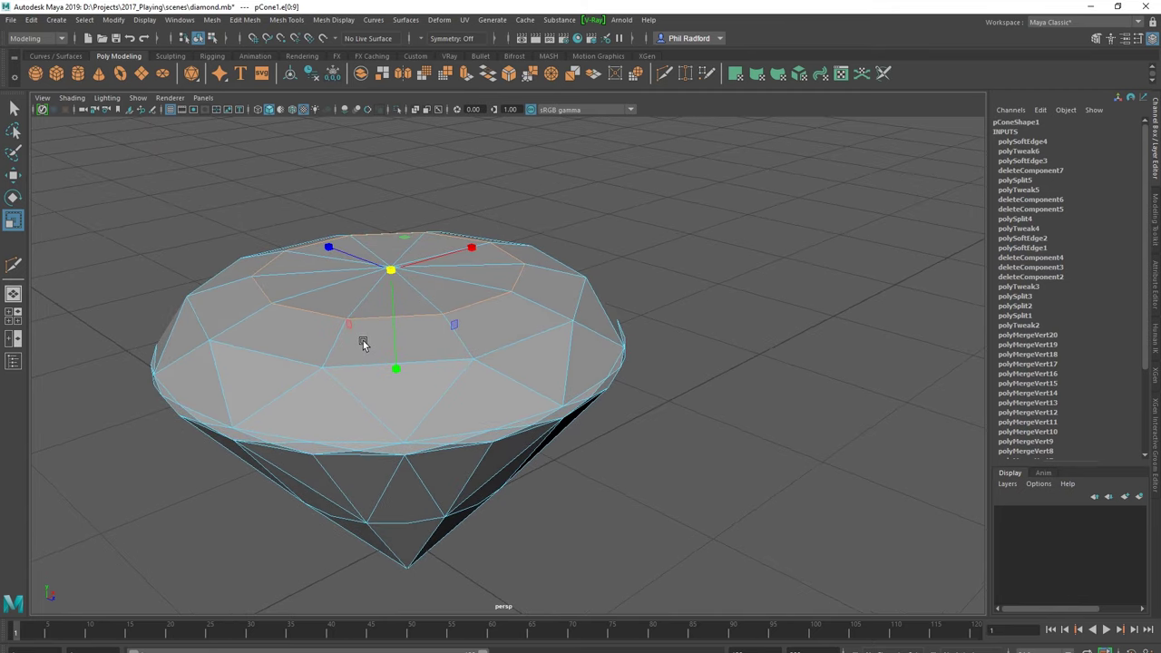
Step: Begin a Multi-Cut zigzag of points around the edges surrounding the table
click(16, 268)
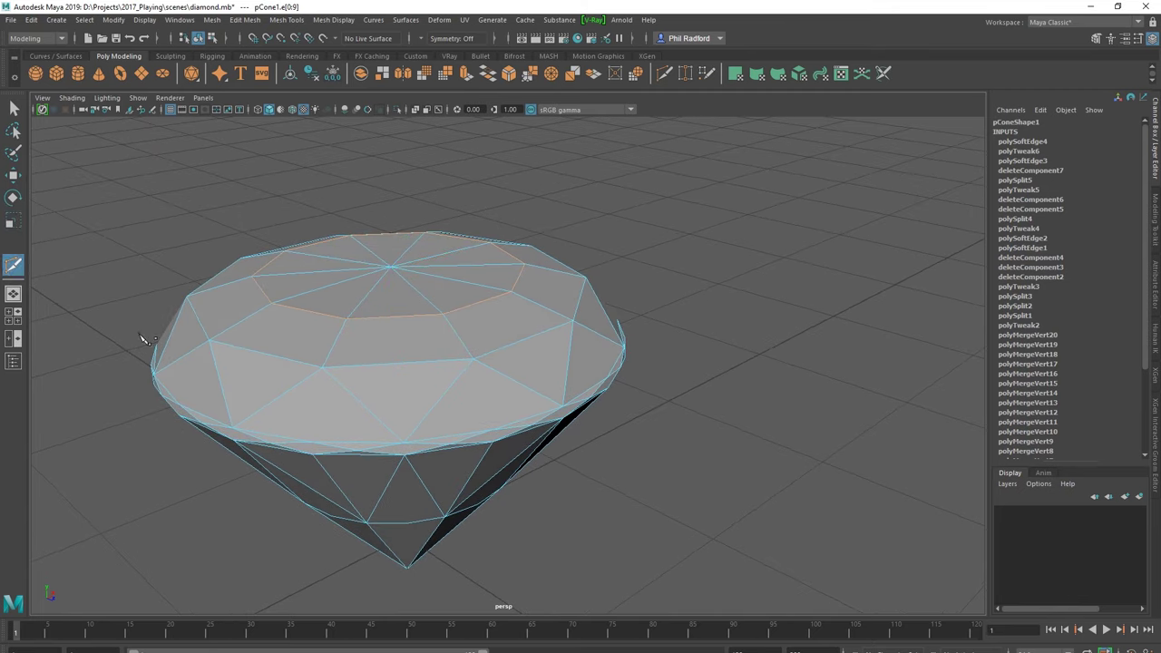
click(390, 317)
click(471, 361)
mouse_move(472, 361)
alt+mouse_down()
mouse_move(435, 384)
mouse_move(388, 306)
alt+mouse_up()
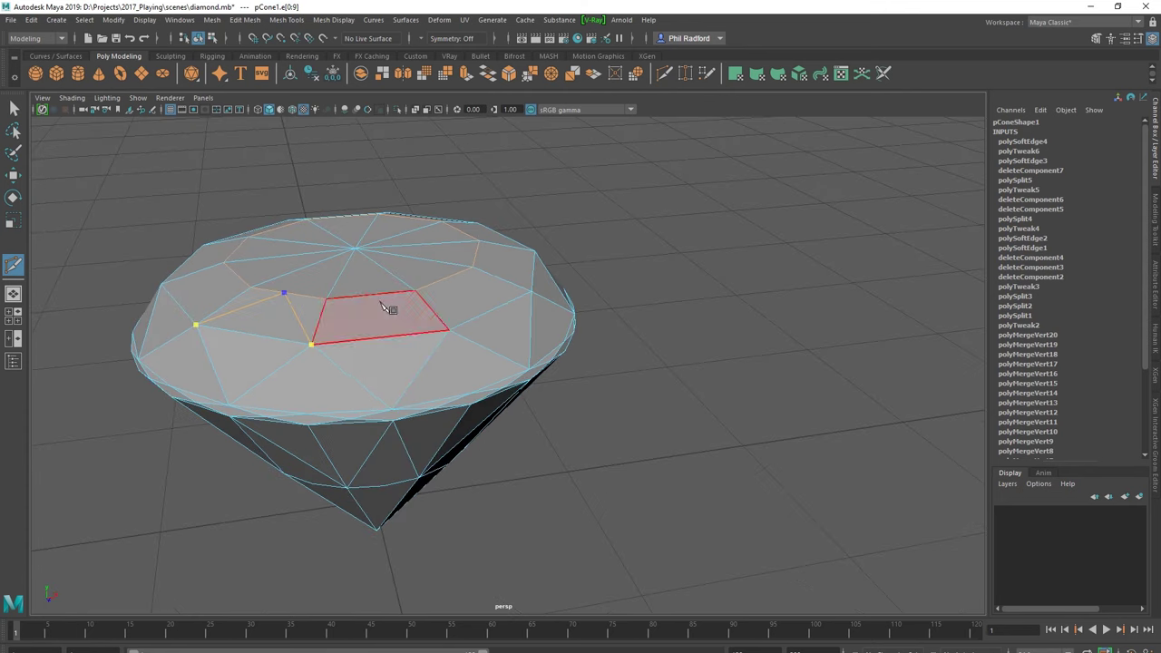
click(448, 333)
mouse_move(448, 332)
alt+mouse_down()
mouse_move(410, 345)
mouse_move(384, 281)
alt+mouse_up()
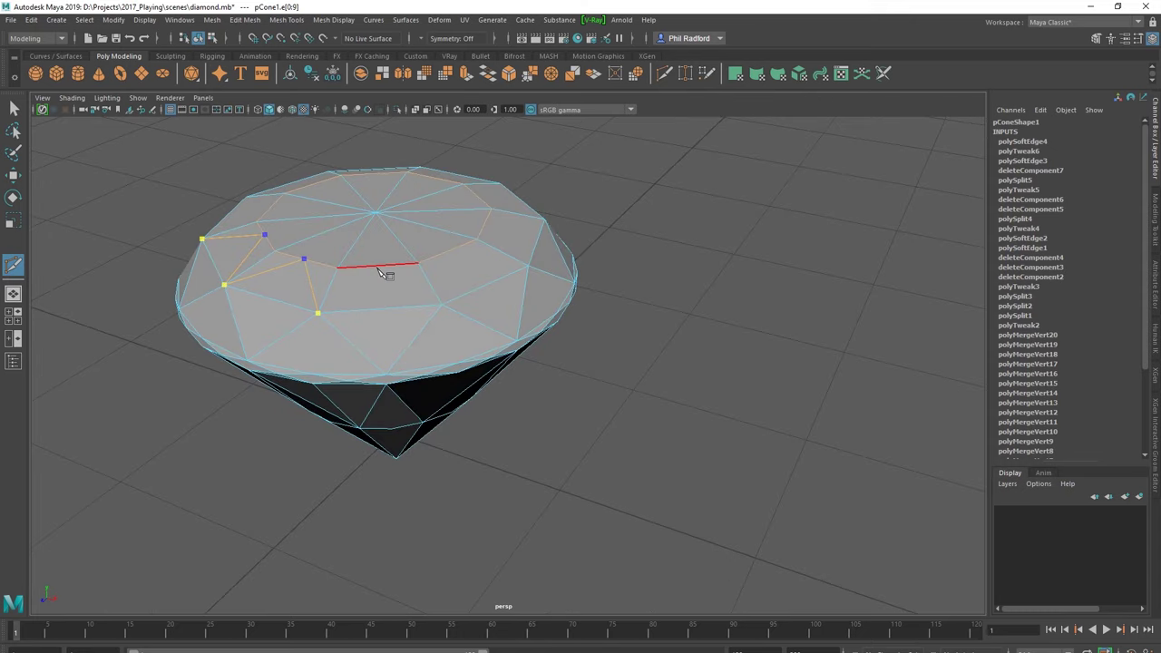
click(487, 324)
alt+drag(488, 324, 441, 296)
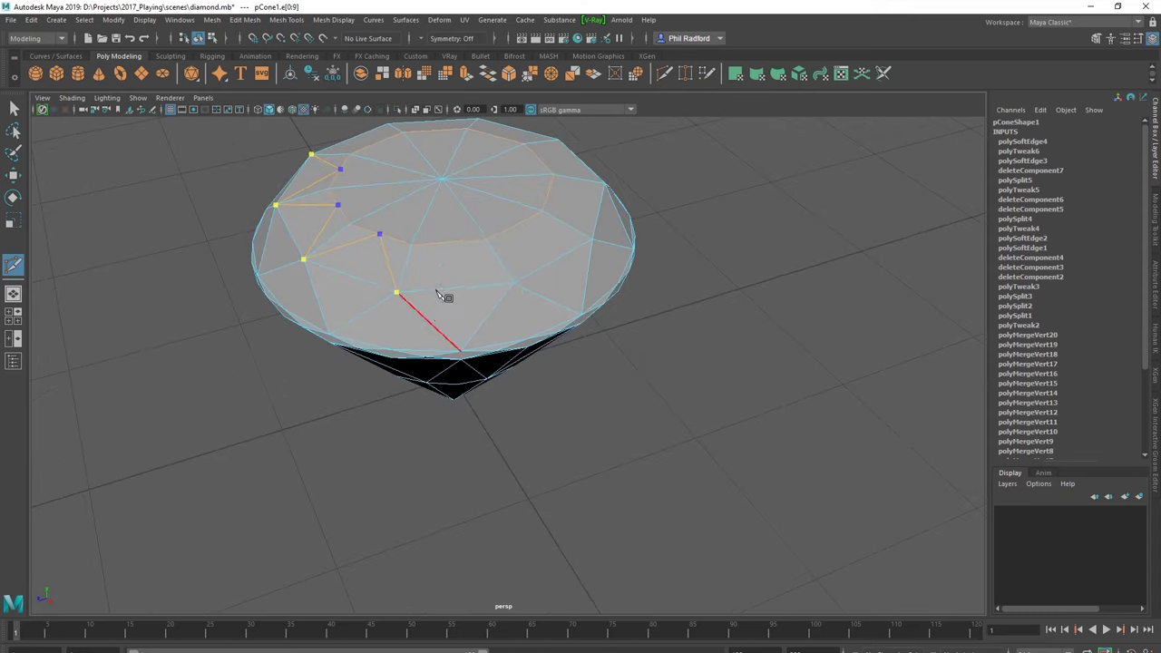
click(451, 243)
click(514, 286)
alt+drag(514, 287, 538, 276)
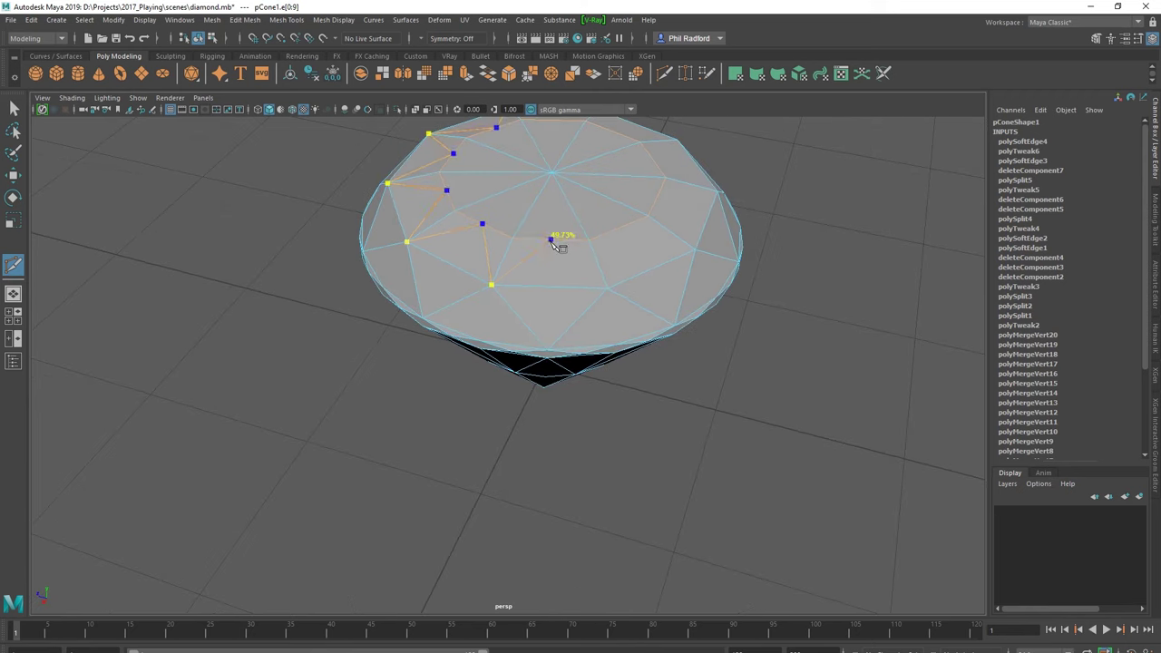
Step: Finish the zigzag cut around the table and commit it
alt+drag(612, 302, 626, 299)
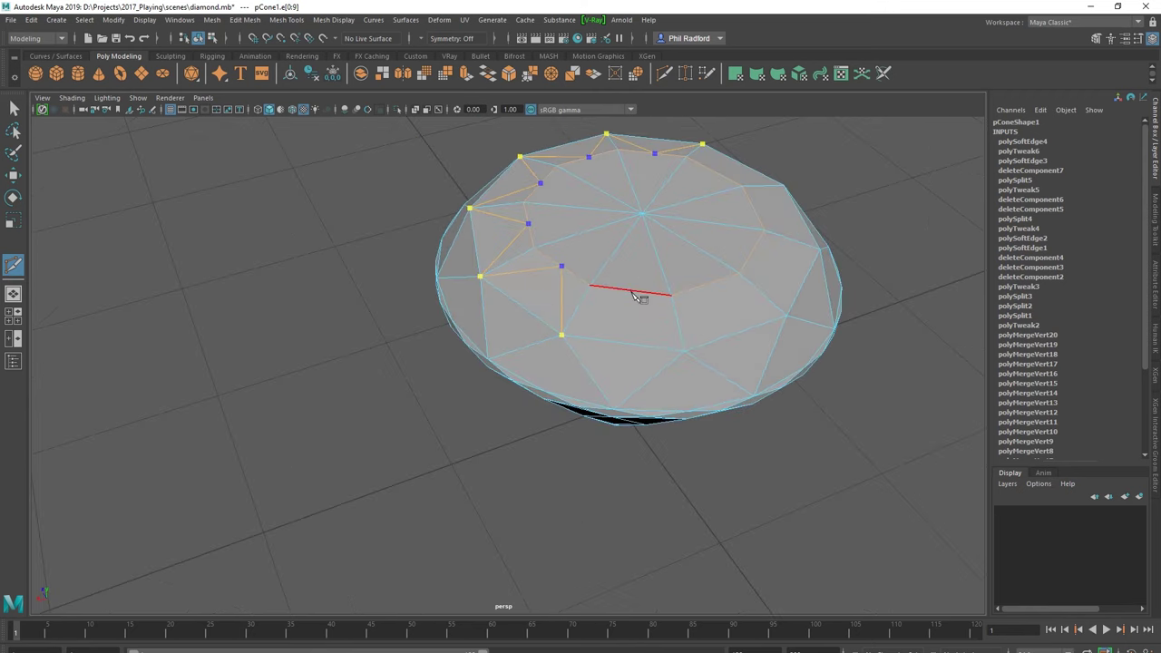
alt+drag(690, 360, 481, 363)
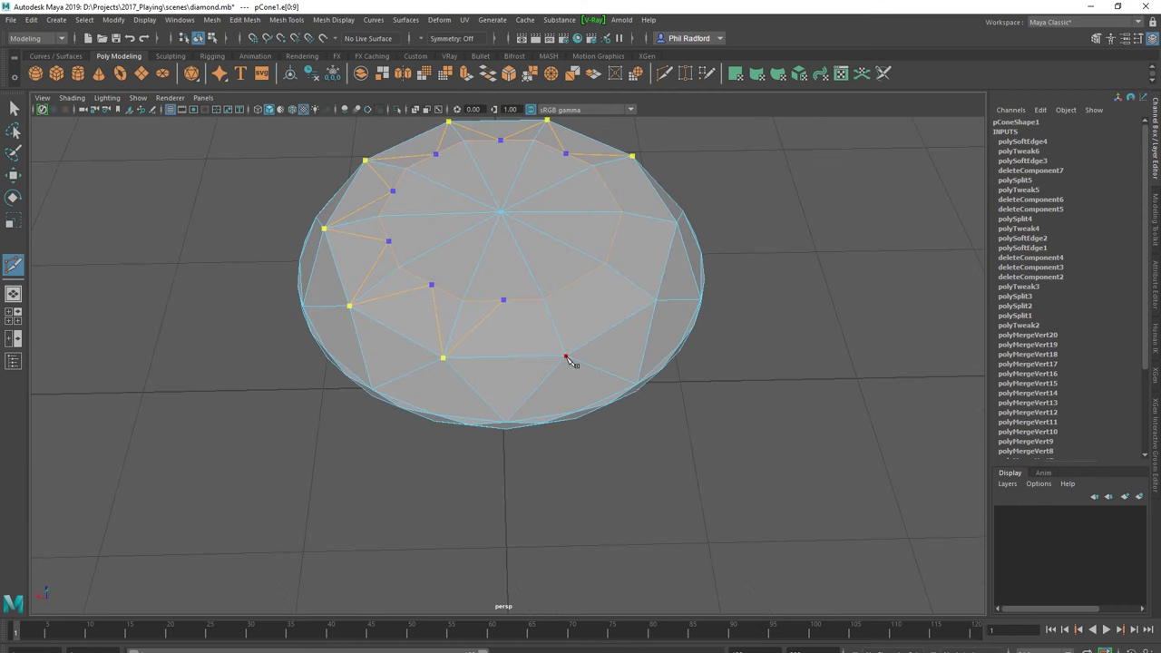
mouse_move(530, 365)
alt+mouse_down()
mouse_move(503, 370)
mouse_move(558, 329)
alt+mouse_up()
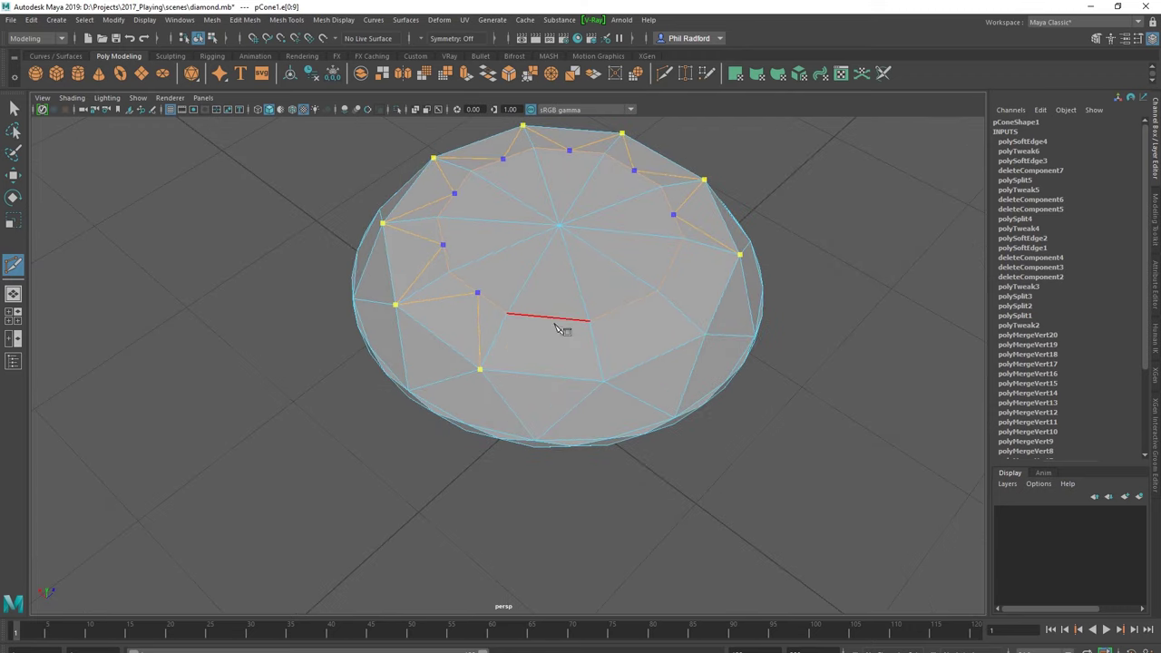
mouse_move(608, 386)
alt+mouse_down()
mouse_move(568, 397)
mouse_move(588, 367)
alt+mouse_up()
click(585, 363)
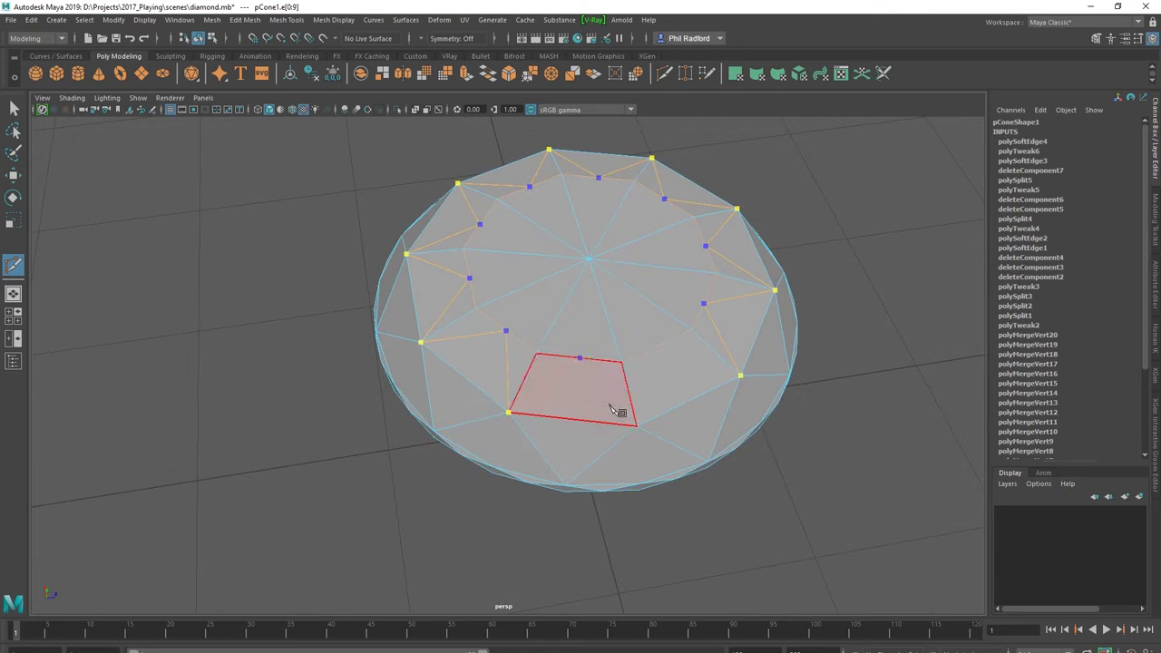
mouse_move(640, 431)
alt+mouse_down()
mouse_move(617, 414)
mouse_move(574, 417)
alt+mouse_up()
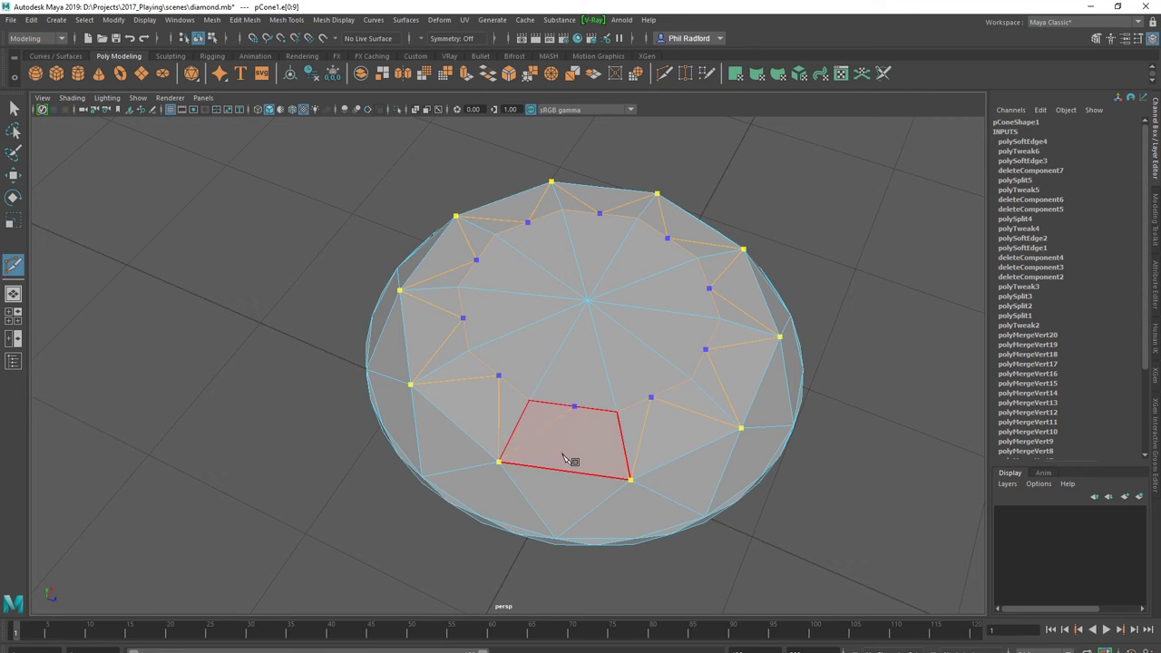
click(571, 460)
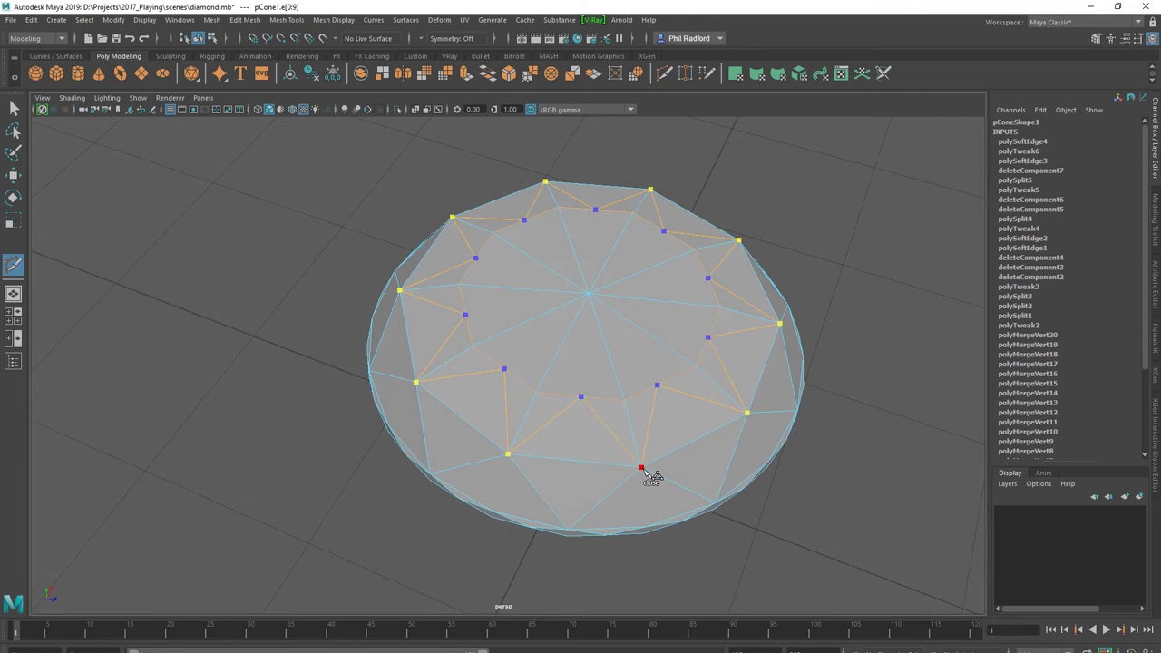
key(Return)
alt+drag(604, 466, 590, 412)
click(541, 416)
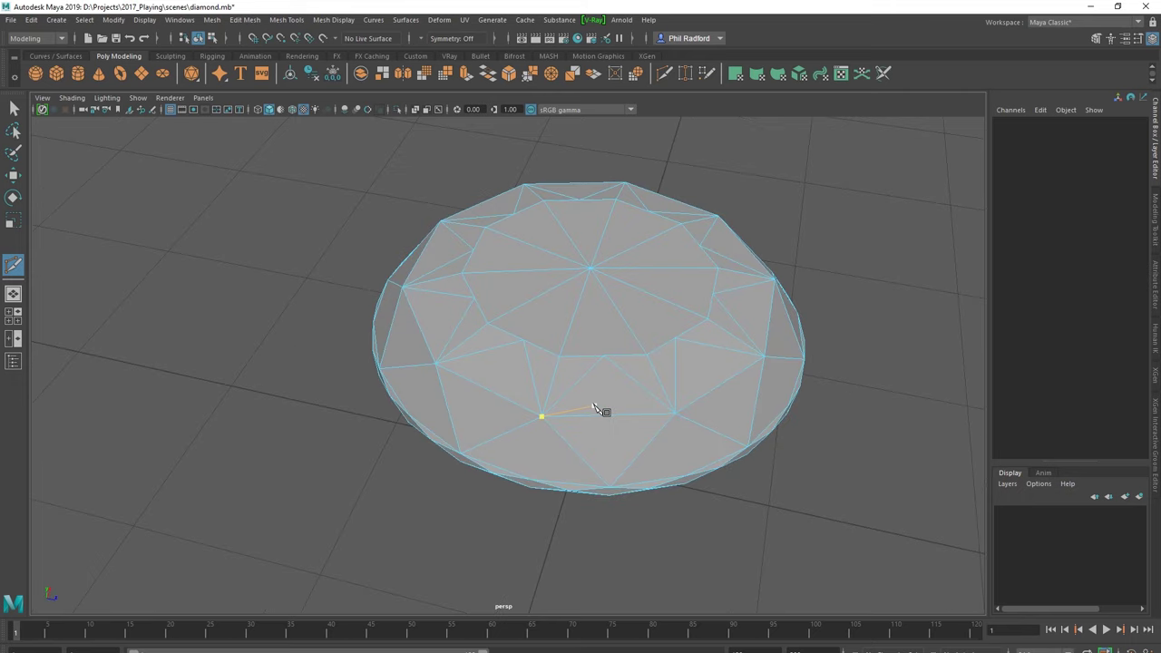
Step: Select several crown edges and an edge loop, then clear the selection
key(w)
click(602, 410)
click(490, 392)
double_click(634, 421)
shift+click(604, 462)
shift+click(680, 402)
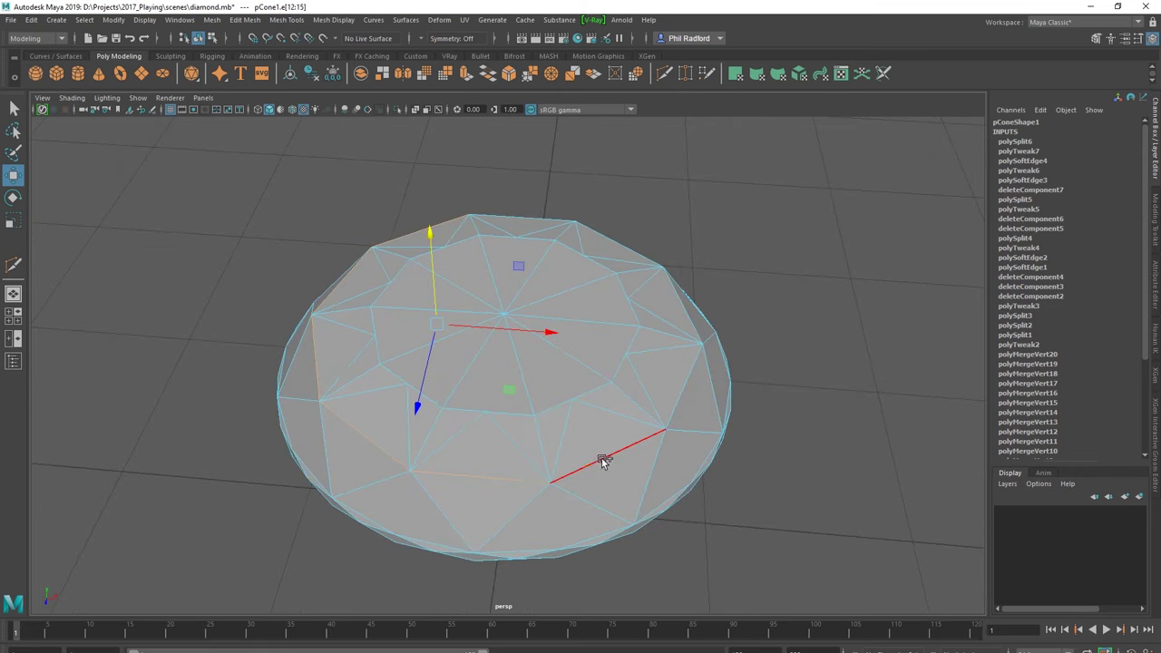
alt+drag(690, 493, 552, 503)
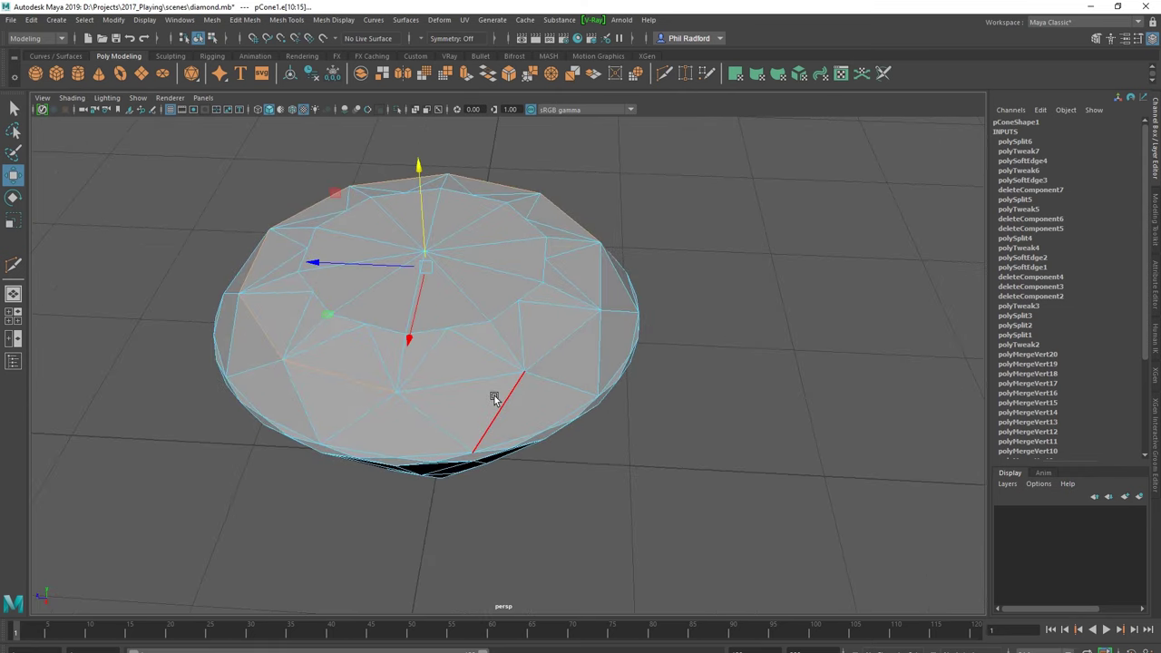
mouse_move(632, 359)
alt+mouse_down()
mouse_move(573, 437)
mouse_move(538, 351)
mouse_move(571, 343)
mouse_move(529, 388)
mouse_move(498, 337)
alt+mouse_up()
click(539, 389)
right_drag(498, 337, 373, 303)
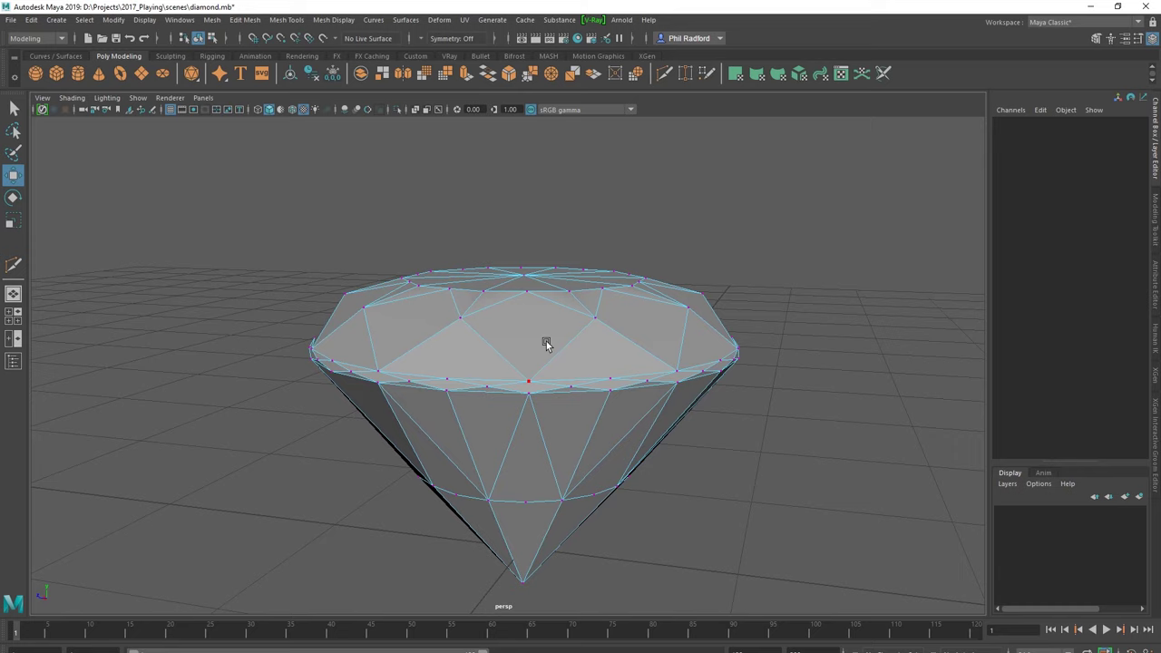
Step: In the four-view layout, scale the top vertex row slightly inward from the front view
alt+drag(544, 339, 560, 340)
key(space)
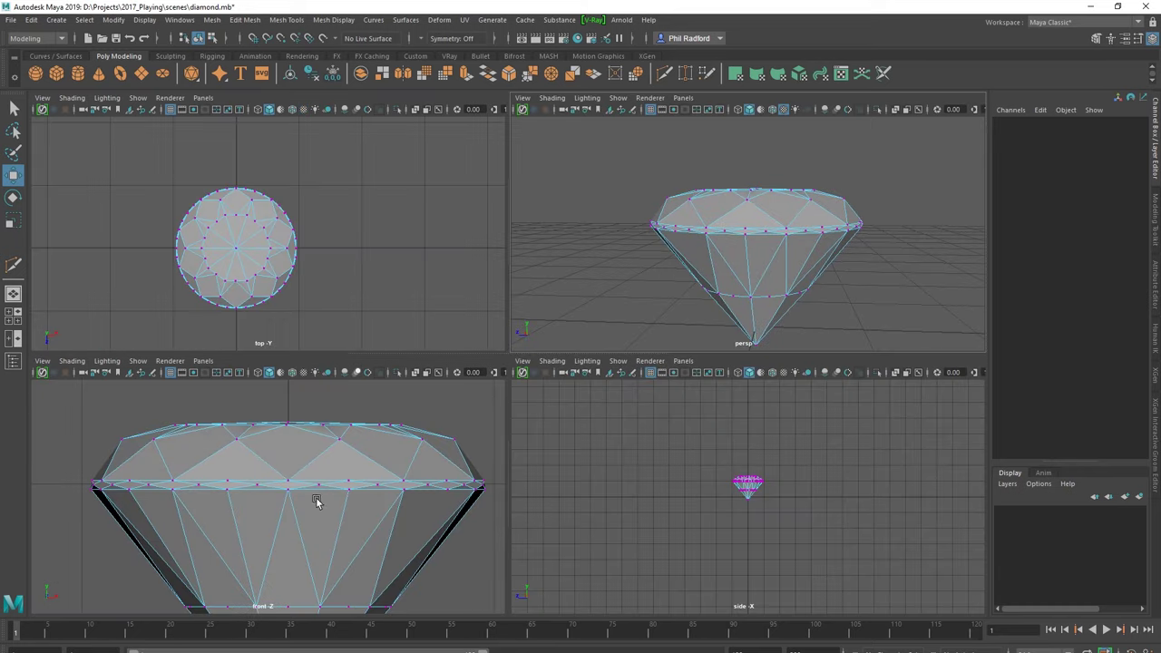
drag(63, 463, 472, 433)
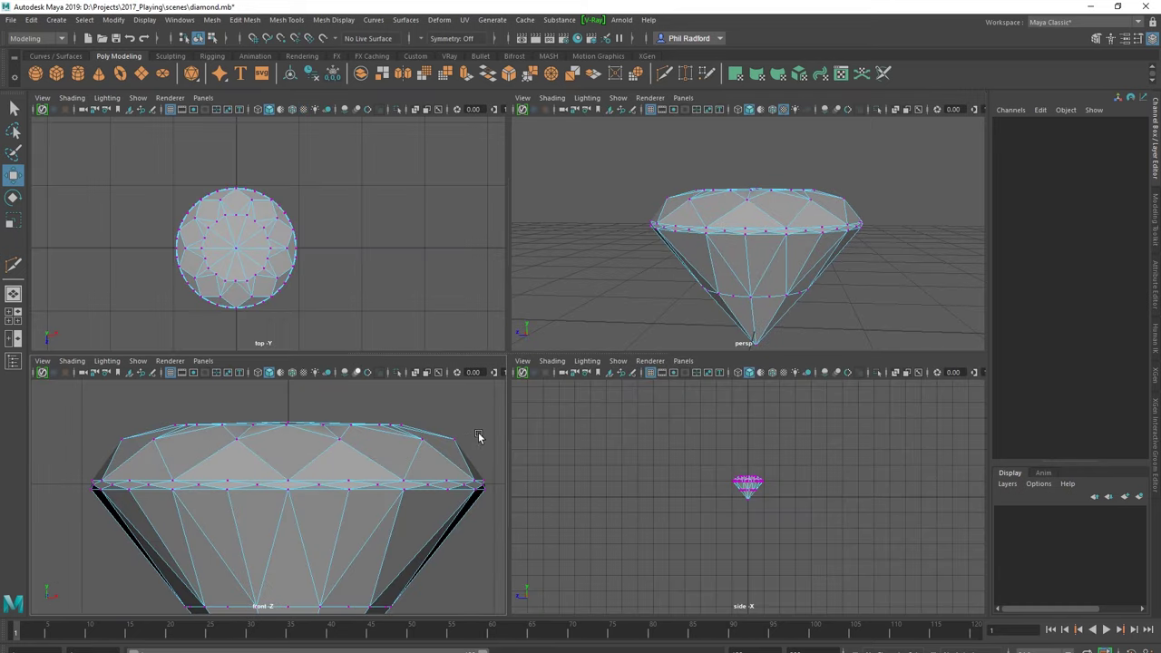
key(r)
drag(286, 441, 252, 445)
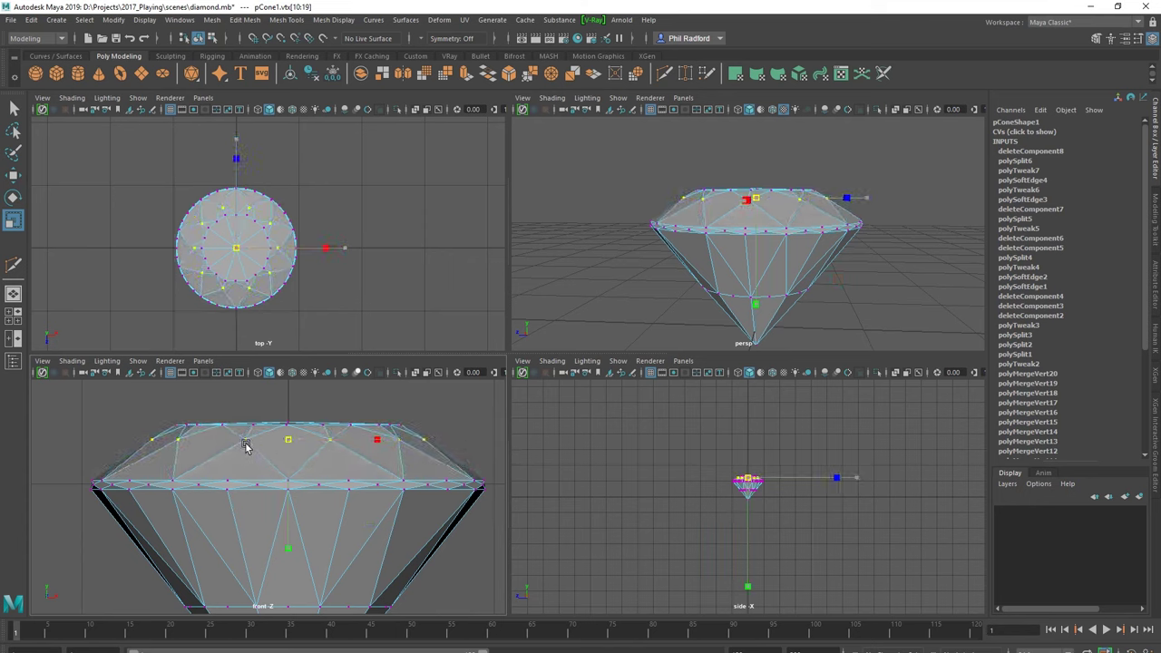
Step: Return to the single perspective view with the whole diamond in object mode
key(space)
alt+drag(532, 332, 490, 427)
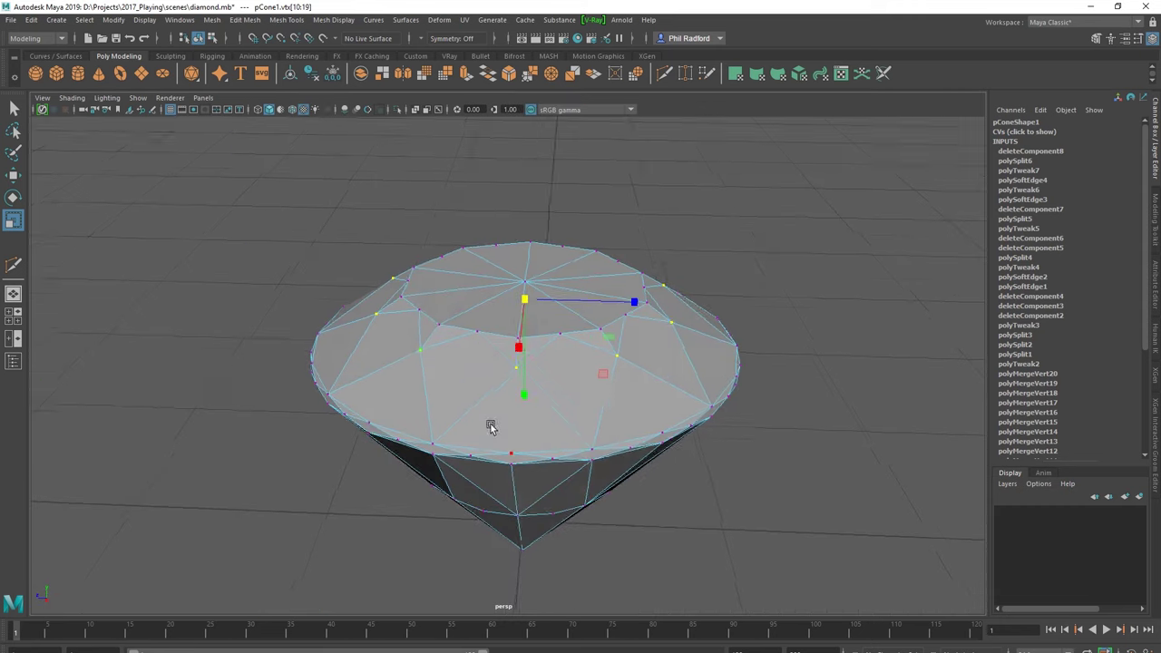
mouse_move(434, 371)
right_down()
mouse_move(472, 336)
mouse_move(482, 352)
right_up()
mouse_move(414, 345)
alt+mouse_down()
mouse_move(485, 351)
mouse_move(471, 339)
mouse_move(477, 322)
alt+mouse_up()
scroll(467, 342, up, 4)
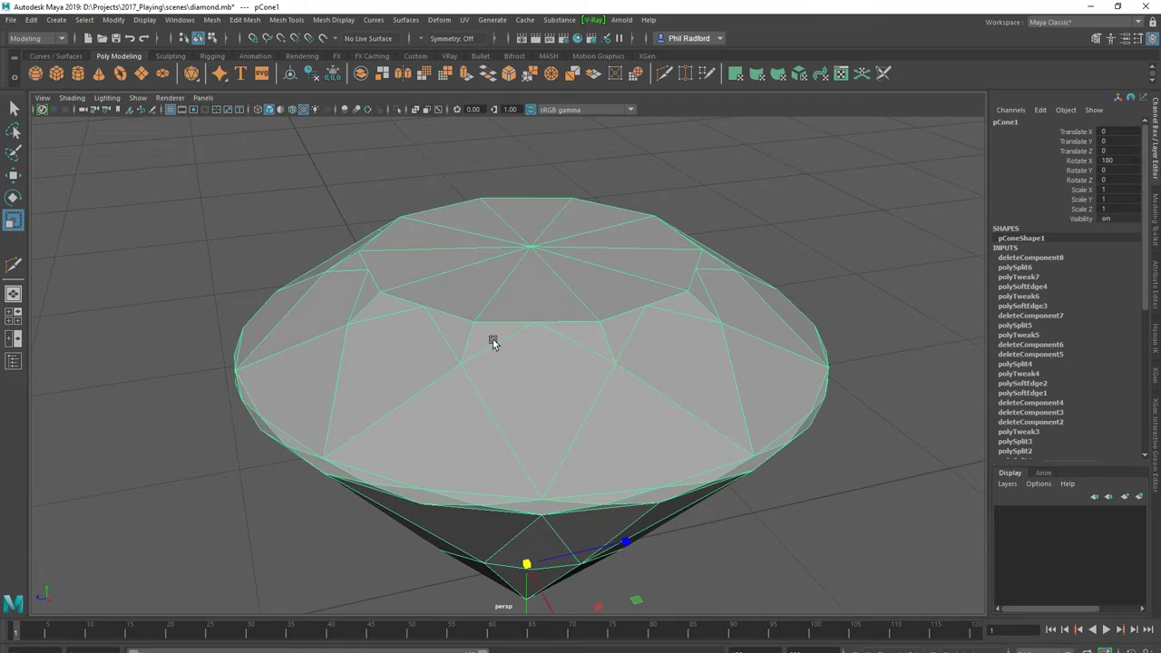
Step: Extrude the selected top edges with Ctrl+E and pull them toward the table centre
right_drag(482, 290, 480, 256)
click(496, 290)
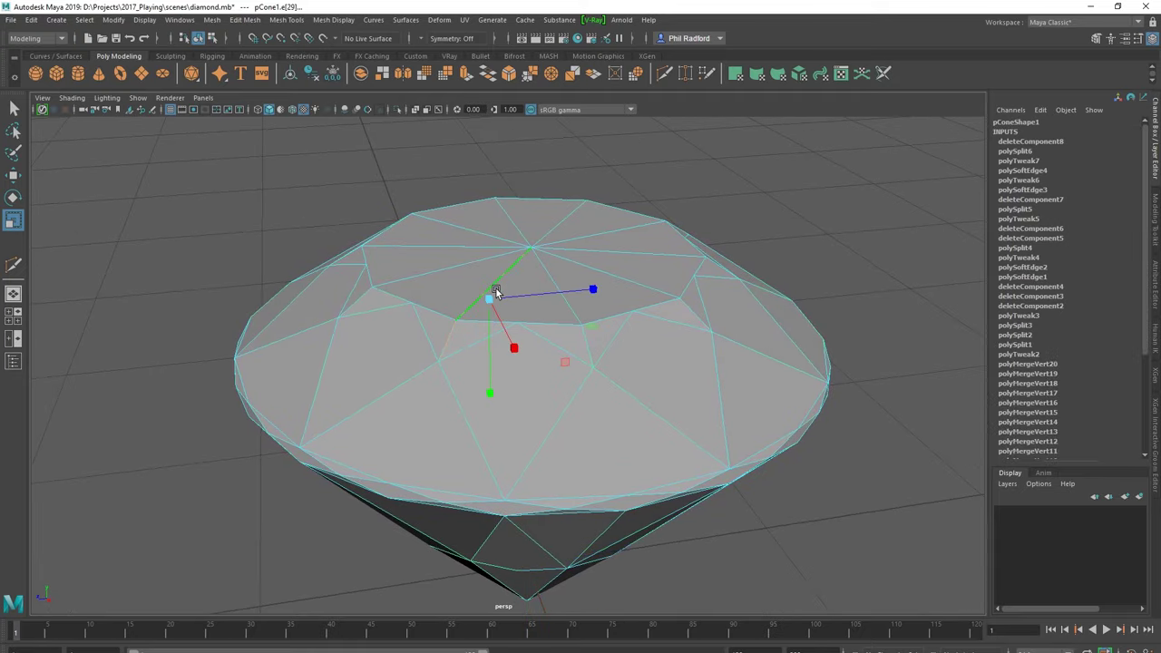
click(452, 269)
shift+click(445, 244)
shift+click(585, 222)
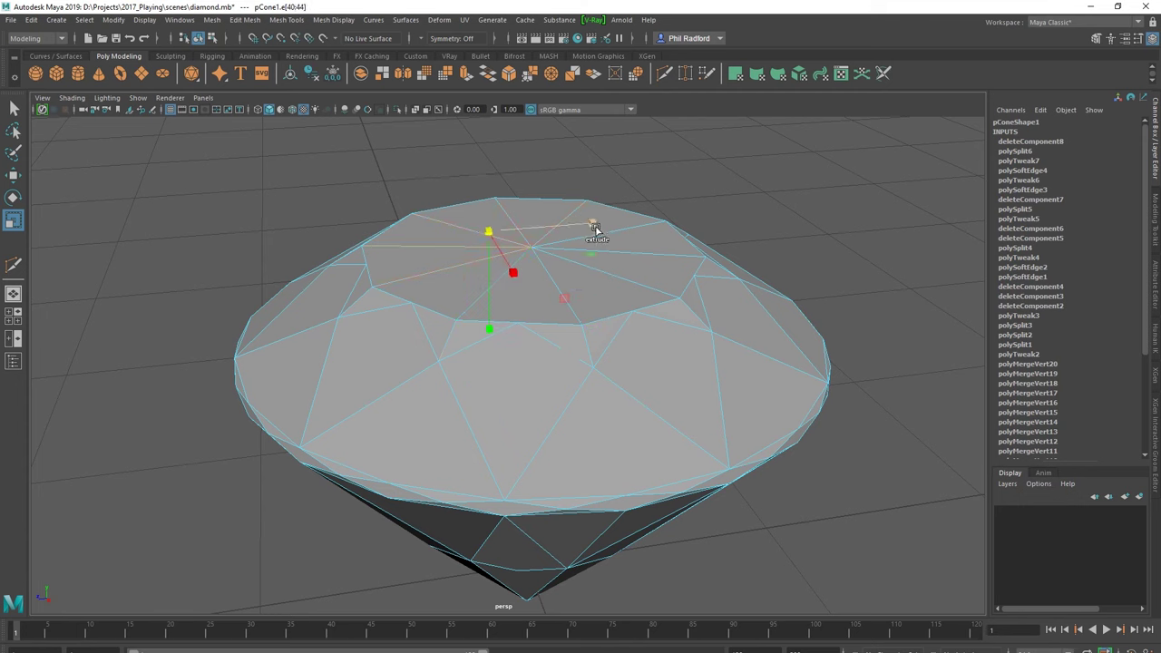
key(ctrl+e)
drag(609, 277, 659, 256)
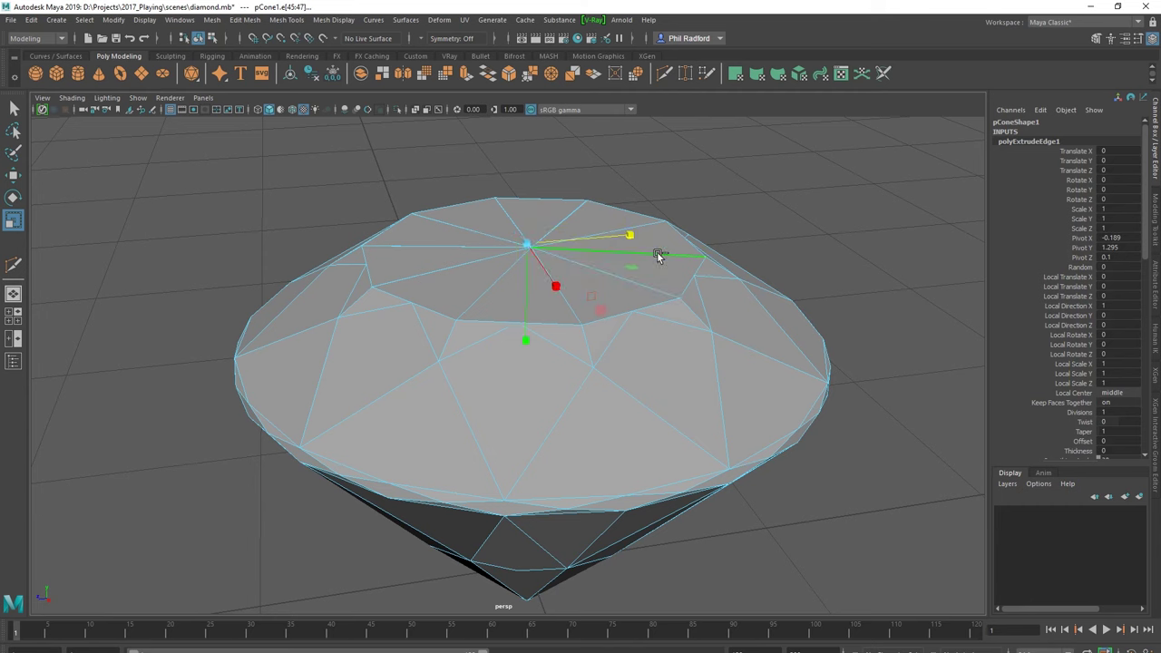
drag(602, 280, 483, 293)
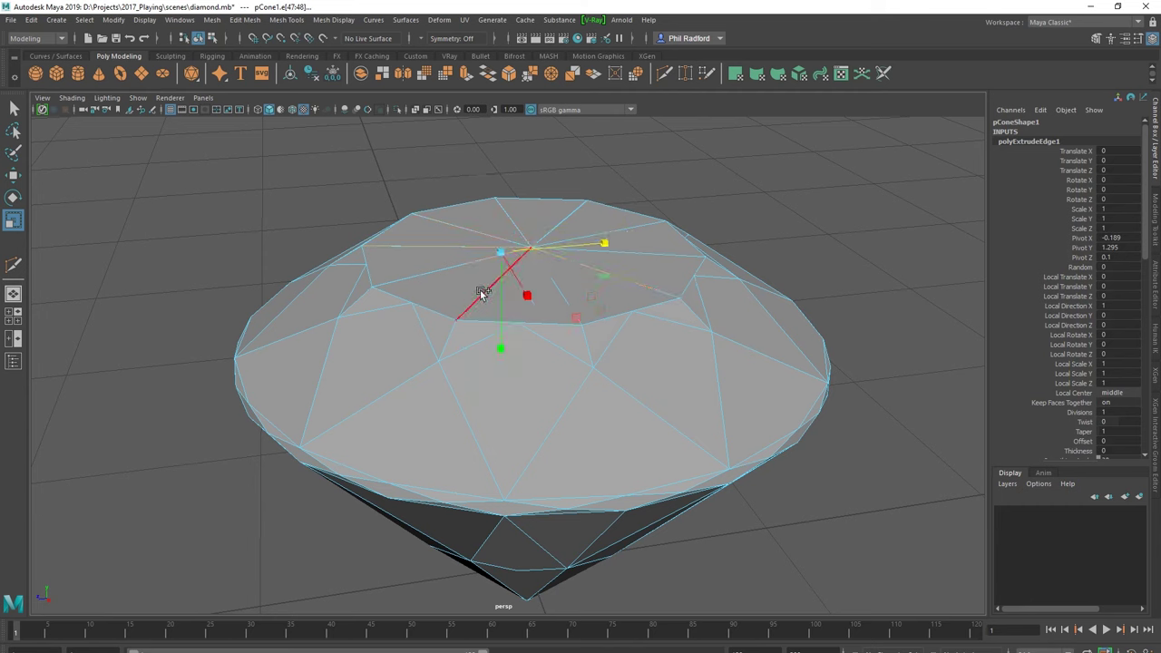
click(471, 293)
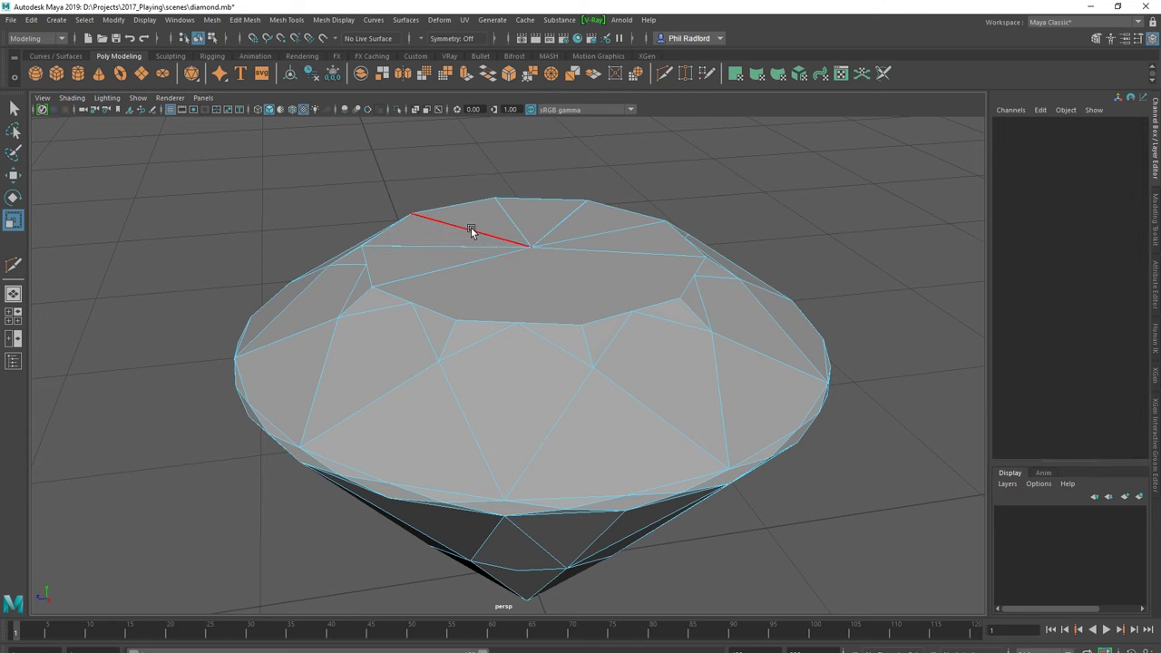
Step: Box-select the unwanted edges across the top and delete them
double_click(519, 244)
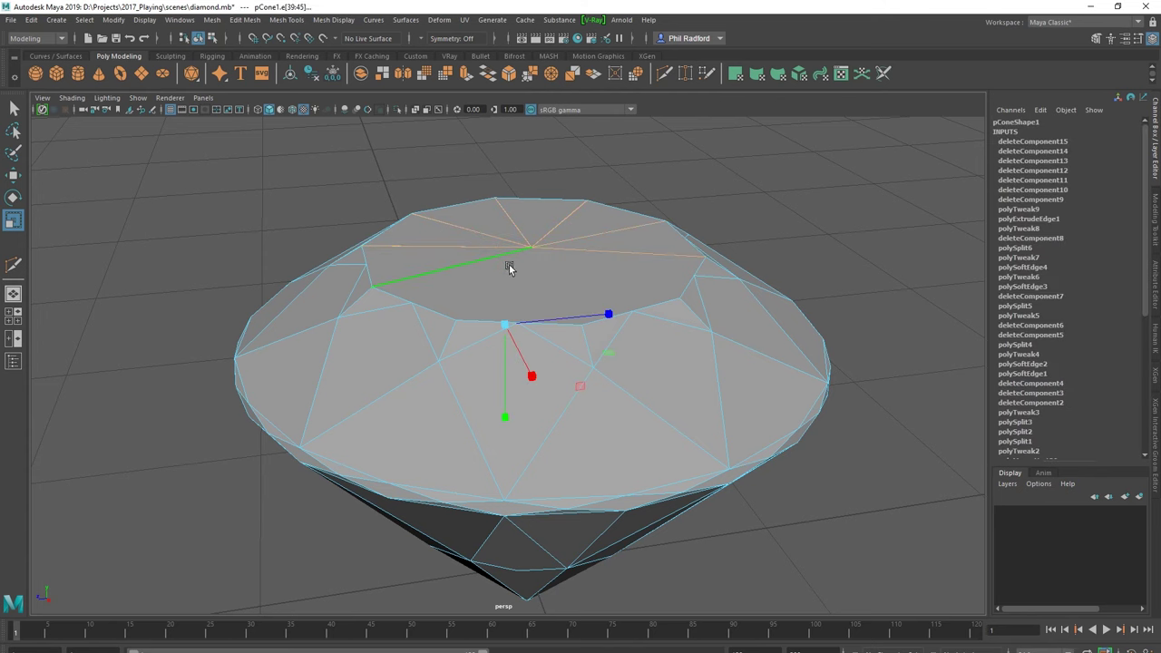
mouse_move(432, 310)
alt+mouse_down()
mouse_move(583, 298)
mouse_move(609, 496)
mouse_move(194, 350)
alt+mouse_up()
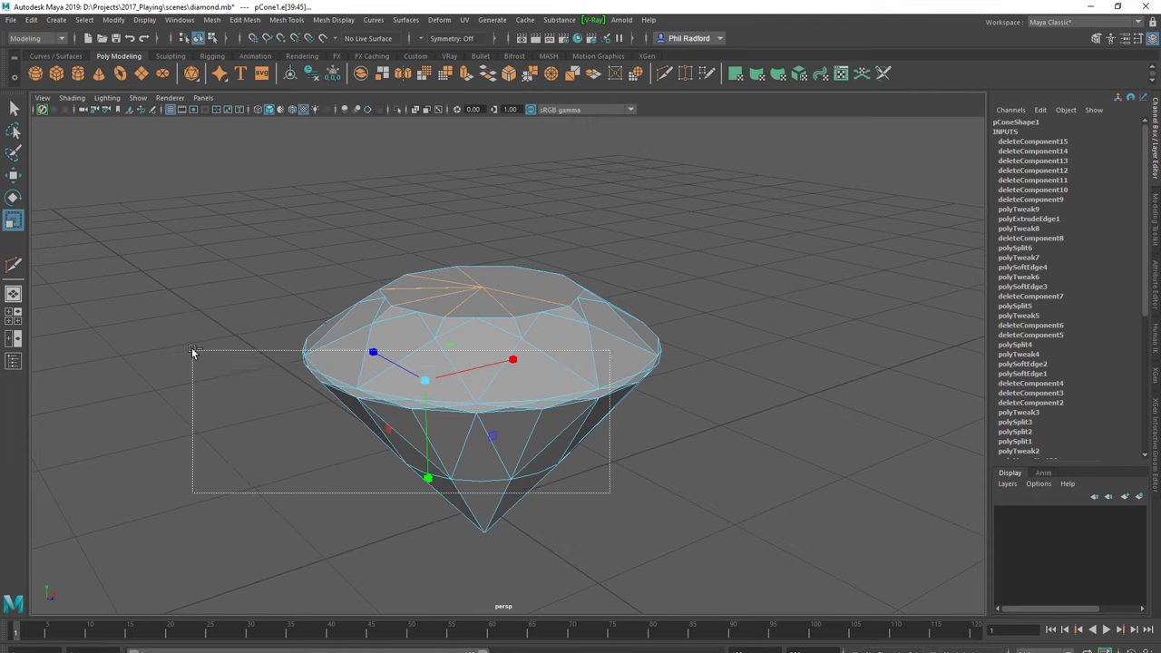
mouse_move(363, 363)
alt+mouse_down()
mouse_move(365, 389)
mouse_move(451, 397)
alt+mouse_up()
key(Delete)
alt+right_drag(451, 396, 677, 366)
Step: Select a stray crown vertex and weld it with Edit Mesh > Merge
mouse_move(677, 366)
alt+mouse_down()
mouse_move(456, 365)
mouse_move(475, 362)
mouse_move(476, 326)
mouse_move(411, 340)
mouse_move(420, 370)
mouse_move(467, 358)
alt+mouse_up()
scroll(466, 358, up, 5)
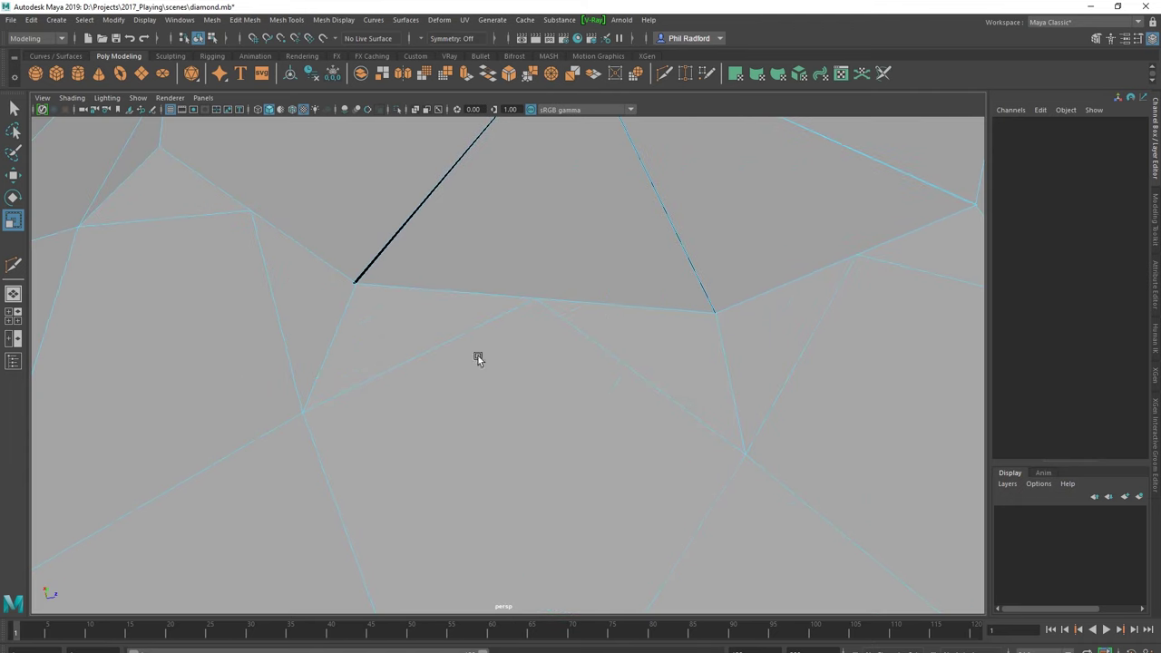
right_drag(384, 301, 327, 287)
click(353, 281)
mouse_move(353, 281)
alt+mouse_down()
mouse_move(430, 314)
mouse_move(358, 310)
alt+mouse_up()
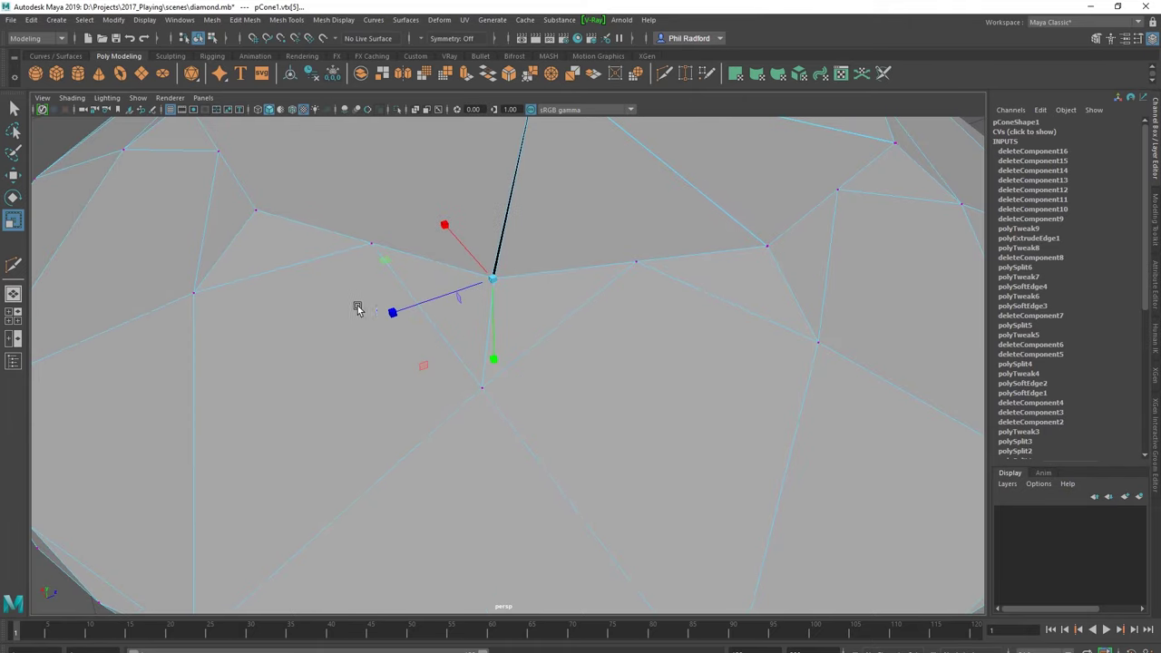
click(250, 25)
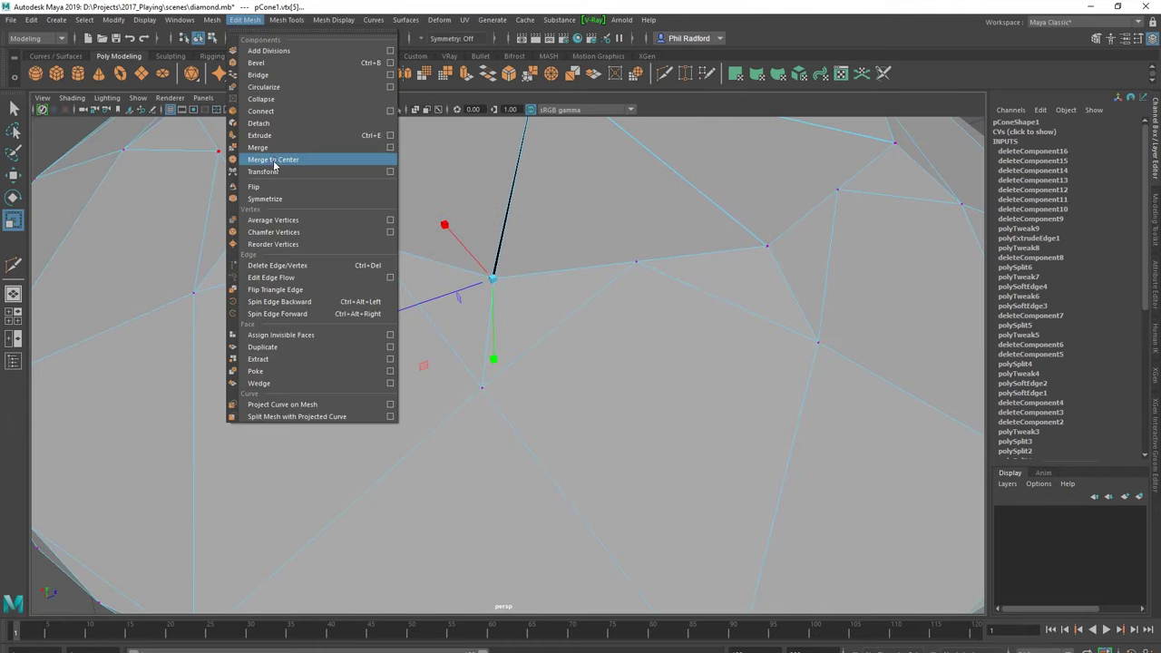
click(272, 154)
Step: Box-select the next two groups of stray vertices and merge each with M
mouse_move(665, 325)
alt+mouse_down()
mouse_move(457, 390)
mouse_move(420, 363)
mouse_move(396, 372)
alt+mouse_up()
click(419, 341)
key(w)
drag(571, 525, 368, 202)
mouse_move(380, 320)
alt+mouse_down()
mouse_move(407, 345)
mouse_move(499, 354)
alt+mouse_up()
key(m)
alt+drag(491, 298, 472, 353)
key(w)
mouse_move(430, 478)
mouse_down()
mouse_move(666, 196)
mouse_move(550, 306)
mouse_move(528, 309)
mouse_up()
key(m)
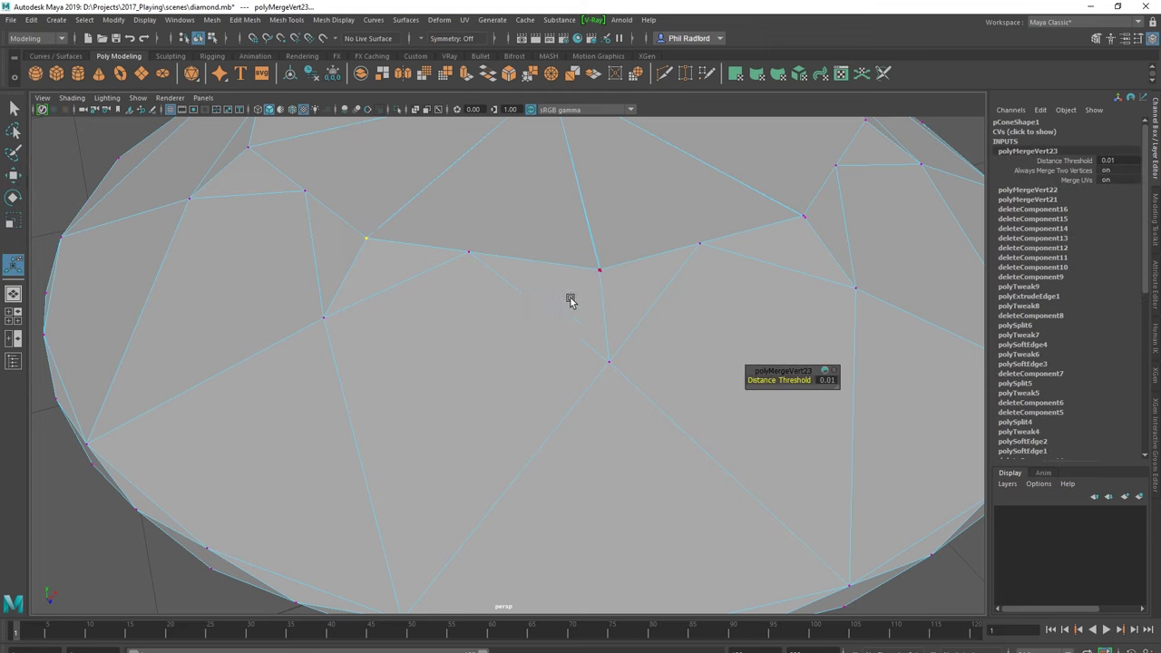
Step: Merge two more sets of stray vertices around the central table
mouse_move(619, 287)
alt+mouse_down()
mouse_move(586, 317)
mouse_move(516, 267)
mouse_move(507, 330)
mouse_move(511, 316)
mouse_move(484, 299)
alt+mouse_up()
key(w)
key(m)
mouse_move(550, 275)
alt+mouse_down()
mouse_move(512, 292)
mouse_move(517, 308)
mouse_move(436, 322)
alt+mouse_up()
key(w)
key(m)
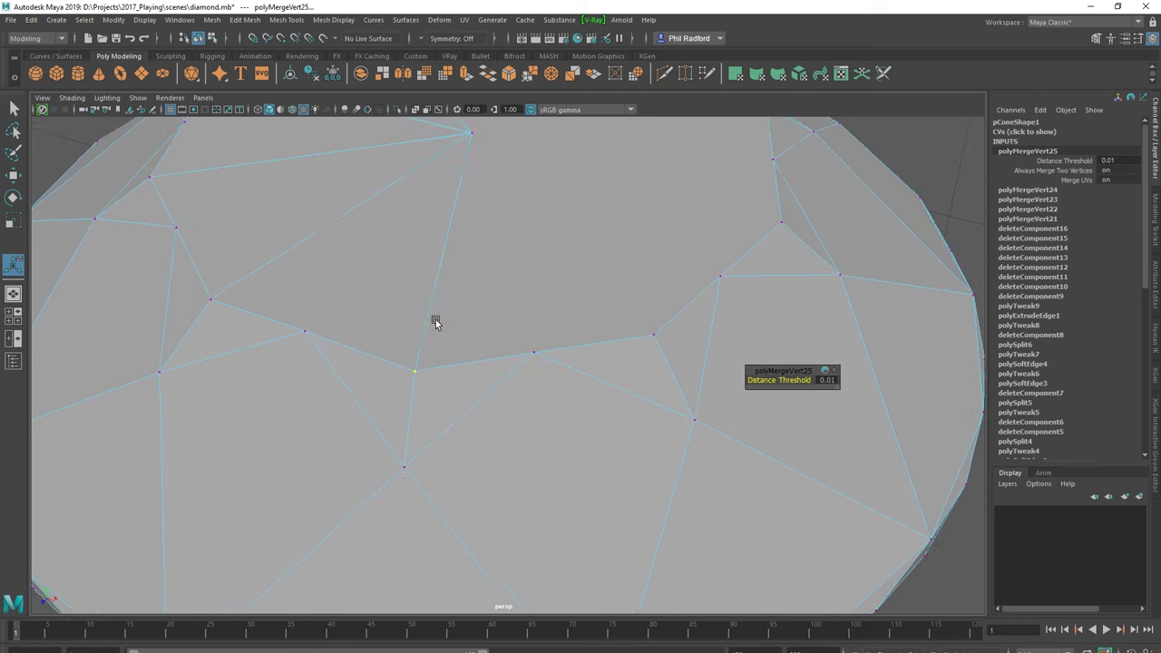
Step: Spin a crown edge with Ctrl+Alt+arrow until it runs vertically
right_drag(455, 239, 452, 207)
click(455, 209)
key(ctrl+alt+Right)
key(ctrl+alt+Right)
key(ctrl+alt+Left)
key(ctrl+alt+Left)
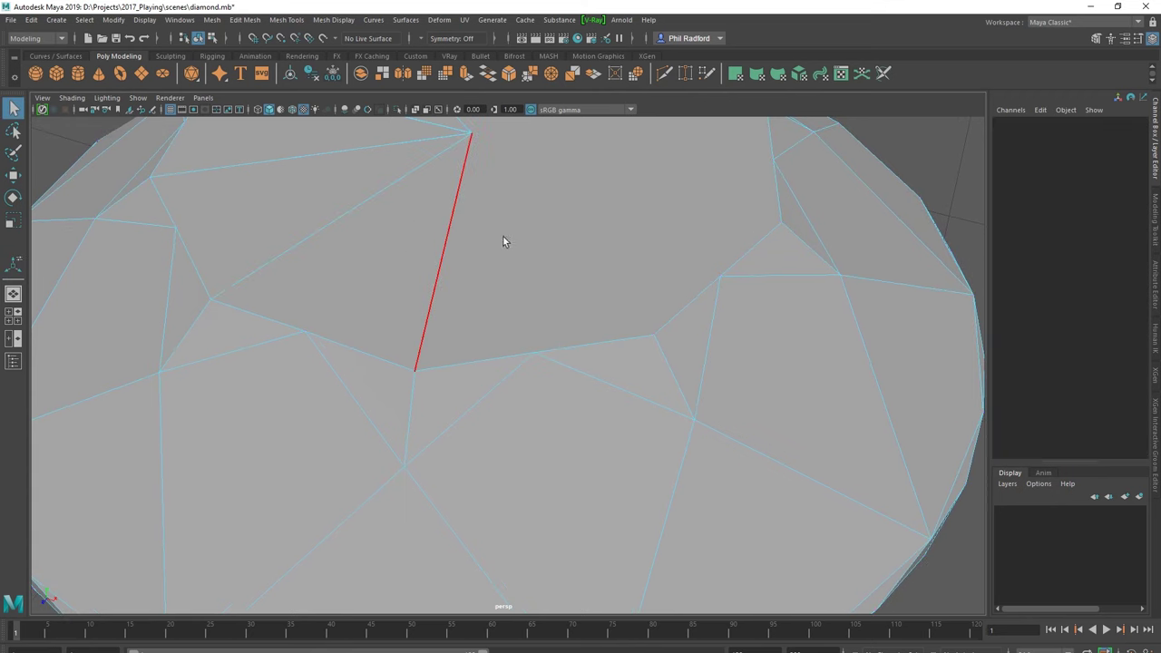
Step: Delete four faces from the top of the diamond's crown
alt+right_drag(503, 235, 400, 232)
alt+drag(400, 236, 406, 303)
right_drag(462, 246, 517, 265)
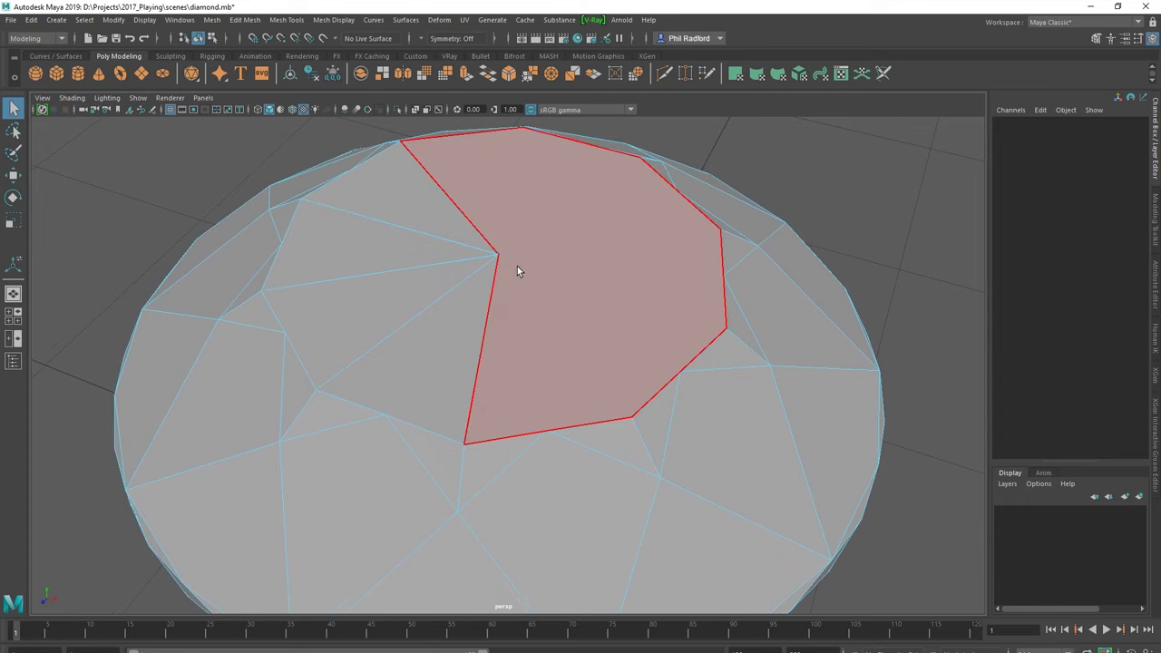
click(518, 269)
key(Delete)
click(437, 249)
key(Delete)
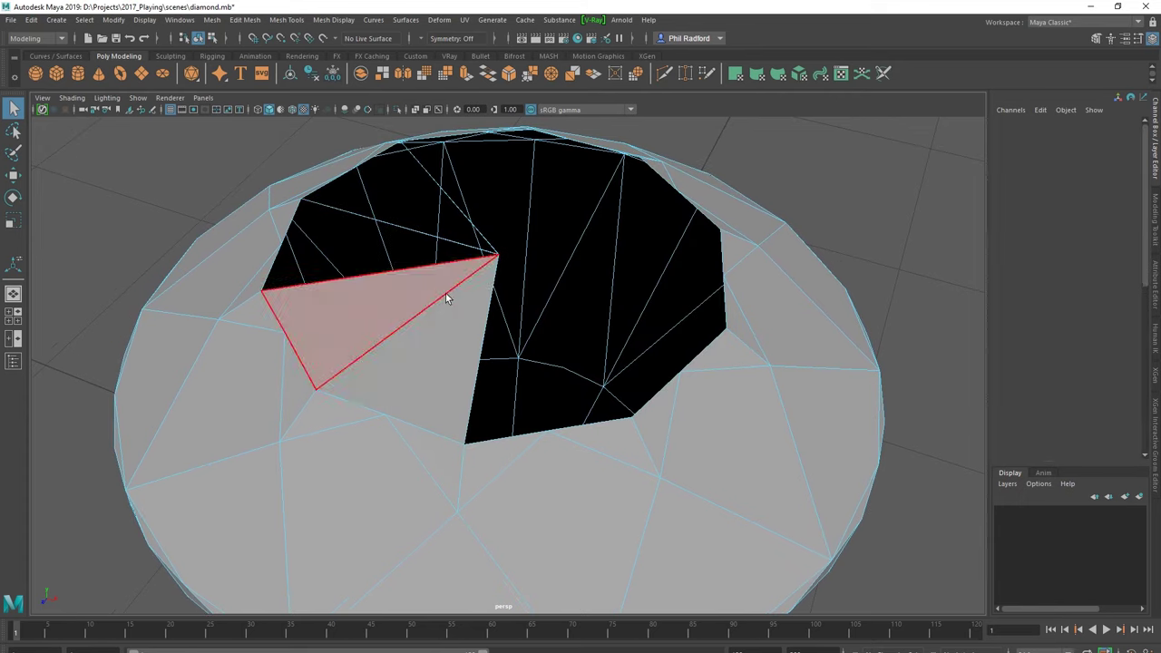
click(445, 293)
key(Delete)
key(Delete)
click(427, 291)
Step: Try widening the hole, then undo the accidental deletion of the whole diamond
key(Delete)
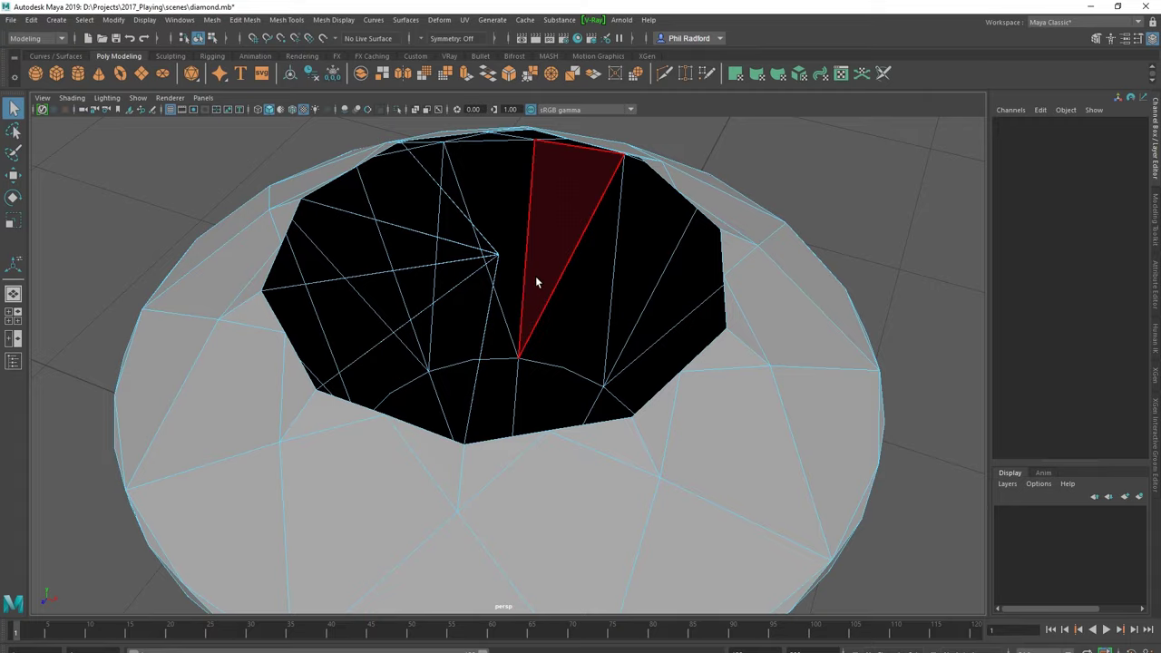
alt+drag(536, 276, 461, 247)
mouse_move(462, 246)
alt+right_down()
mouse_move(453, 420)
mouse_move(974, 444)
mouse_move(661, 381)
mouse_move(648, 369)
alt+right_up()
drag(677, 390, 642, 423)
key(Delete)
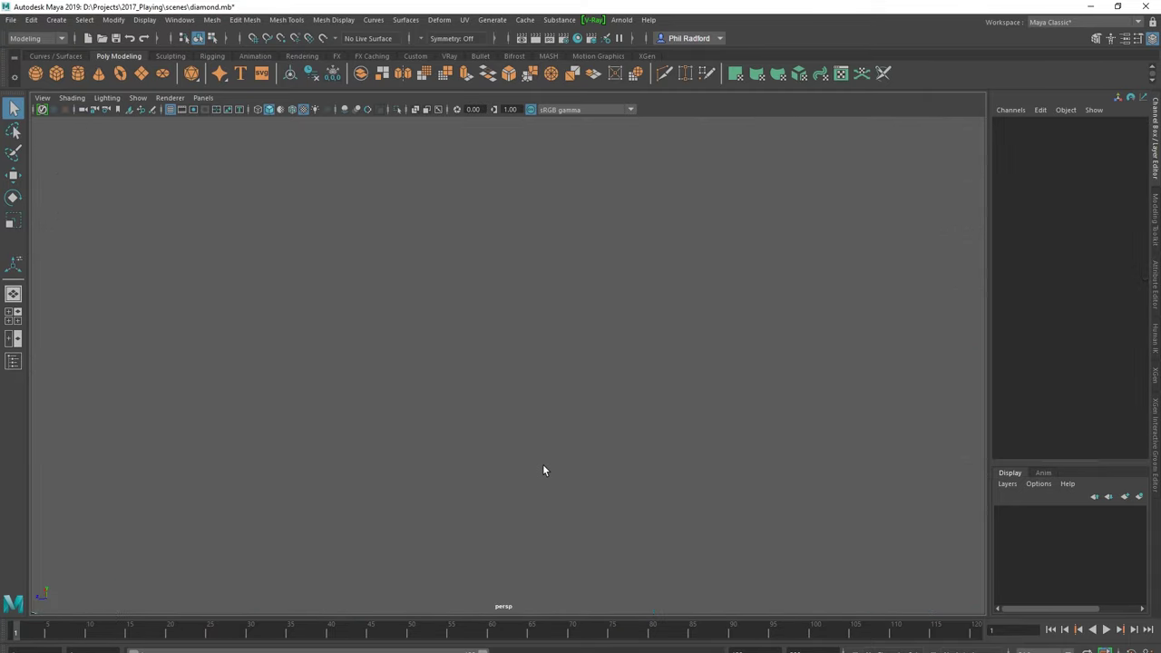
key(ctrl+z)
scroll(403, 430, down, 3)
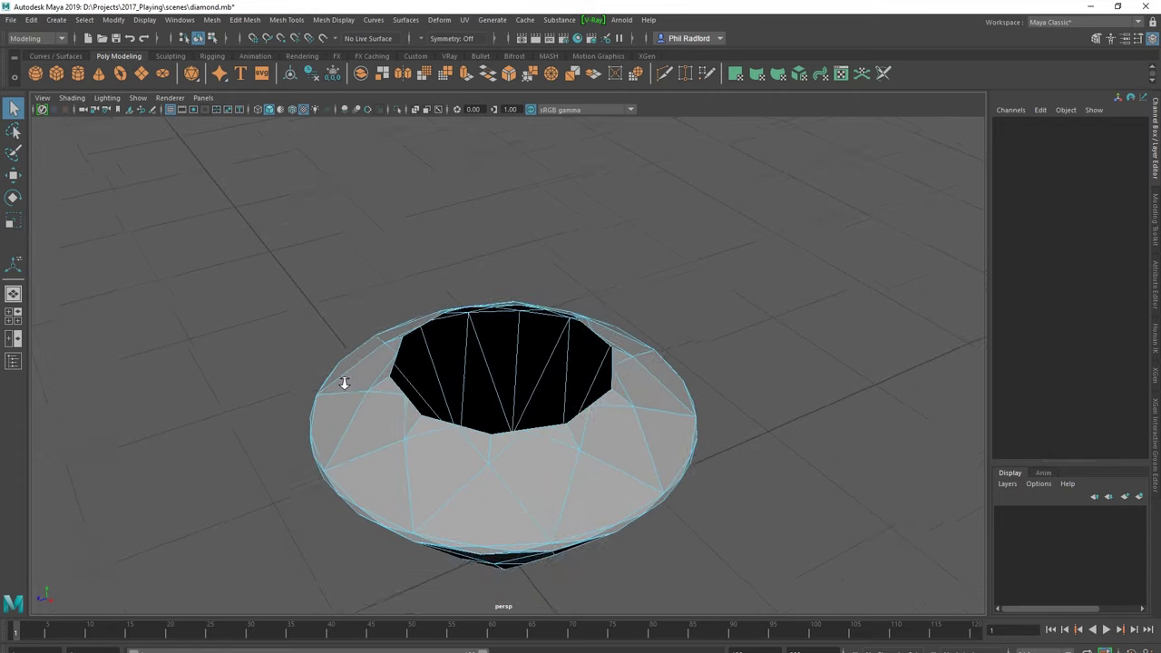
alt+right_drag(345, 384, 559, 454)
alt+drag(559, 453, 478, 394)
Step: Select the hole's border edges and cap it with a single flat face via Fill Hole
key(w)
right_drag(622, 394, 622, 347)
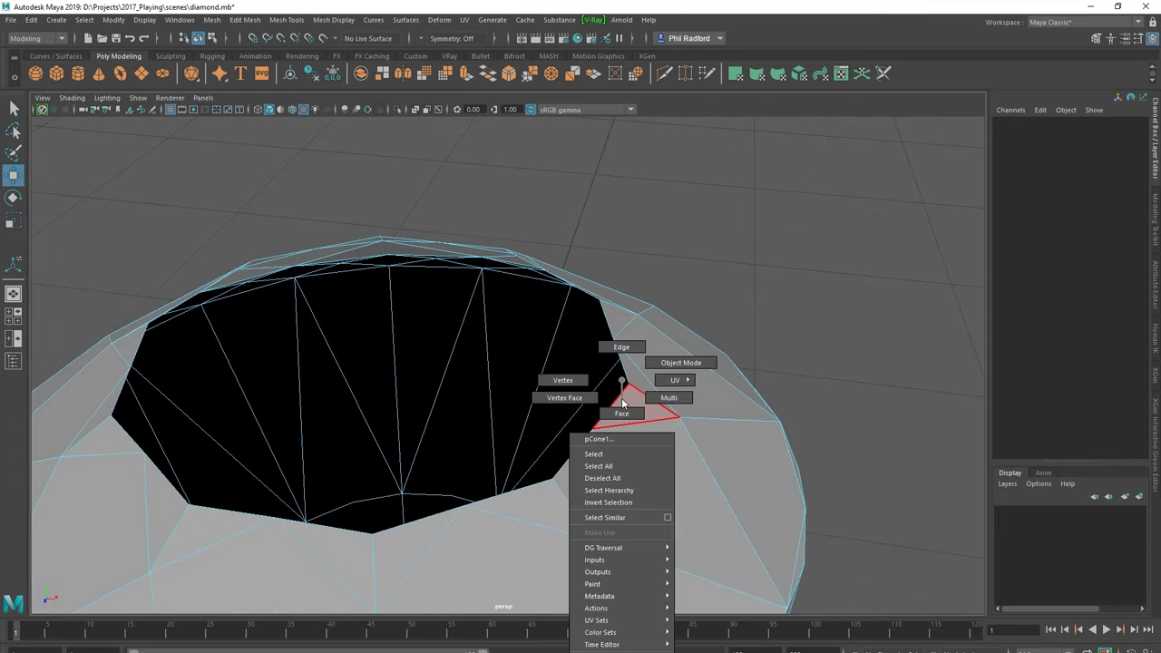
double_click(623, 390)
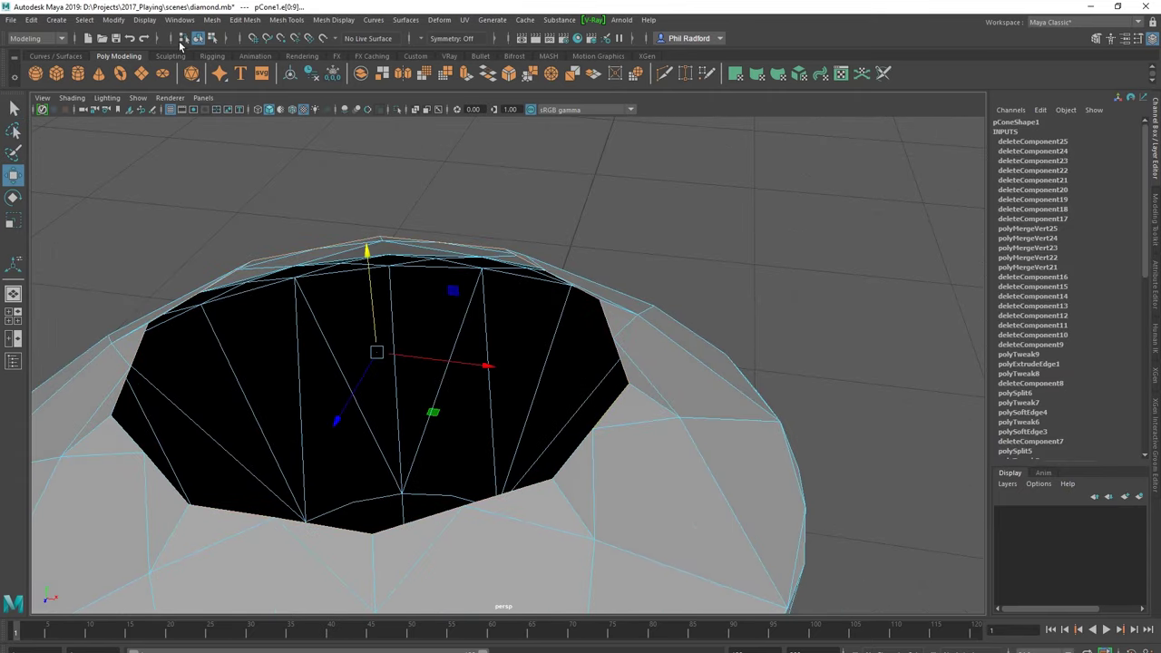
click(211, 22)
click(238, 109)
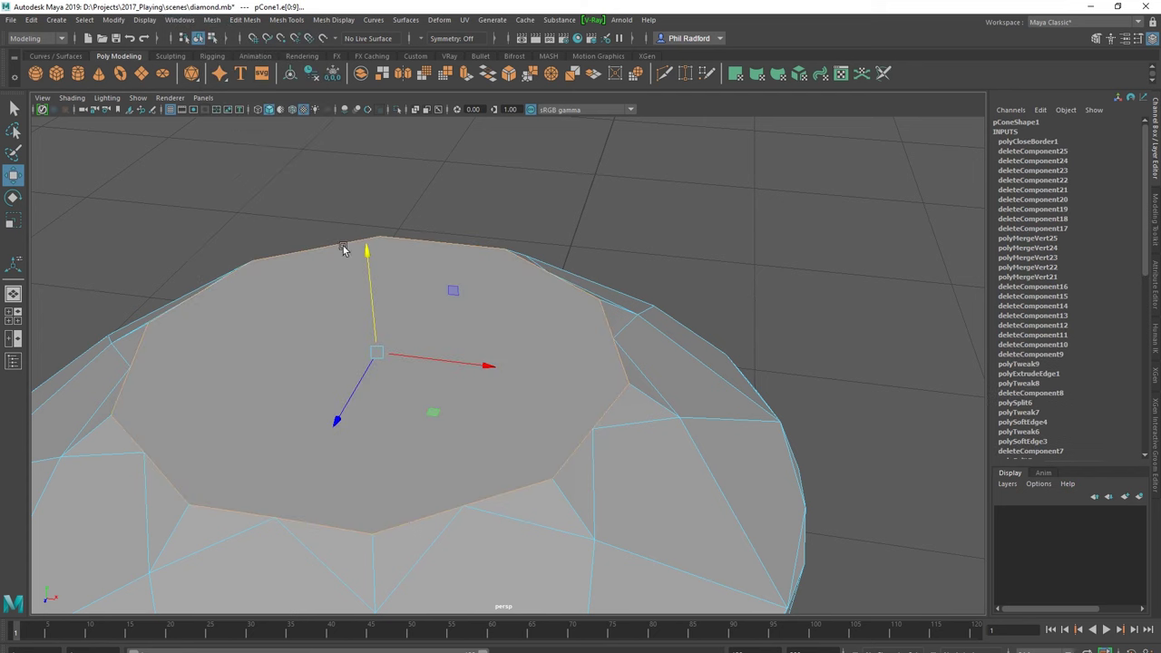
mouse_move(465, 390)
alt+mouse_down()
mouse_move(596, 301)
mouse_move(436, 350)
mouse_move(285, 323)
mouse_move(319, 321)
mouse_move(390, 348)
mouse_move(289, 348)
mouse_move(326, 316)
alt+mouse_up()
Step: Select the first vertices on the diamond's top rim, nudging two slightly lower
right_drag(332, 309, 335, 300)
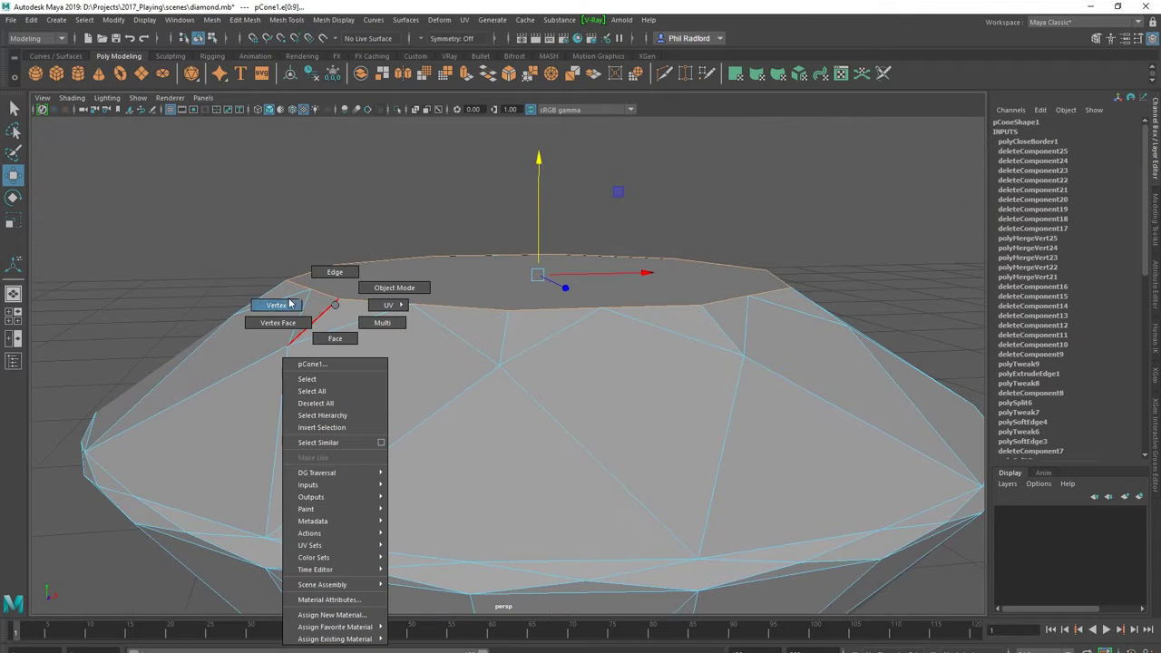
click(335, 299)
shift+click(508, 313)
drag(421, 252, 419, 257)
alt+drag(432, 327, 392, 341)
shift+click(635, 317)
shift+click(795, 304)
Step: Add the remaining top-rim vertices to the selection while orbiting the gem
alt+drag(796, 317, 733, 454)
alt+right_drag(733, 454, 551, 429)
mouse_move(670, 405)
alt+mouse_down()
mouse_move(772, 372)
mouse_move(731, 436)
mouse_move(588, 420)
alt+mouse_up()
shift+click(588, 420)
mouse_move(690, 440)
alt+mouse_down()
mouse_move(584, 446)
mouse_move(485, 417)
alt+mouse_up()
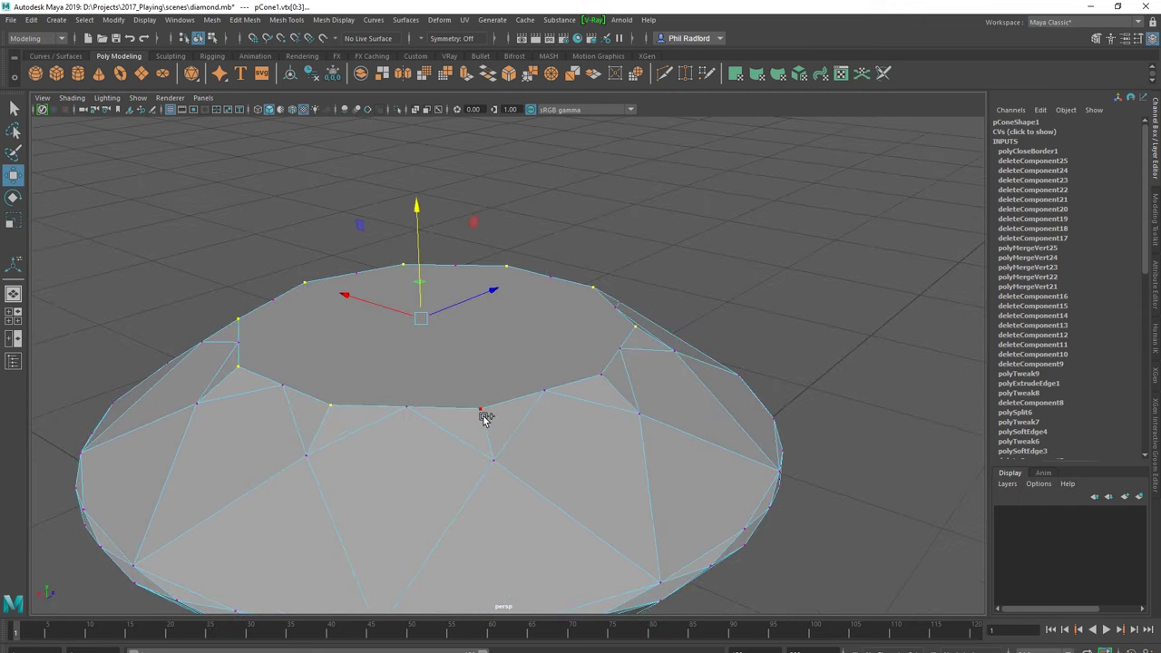
shift+click(599, 377)
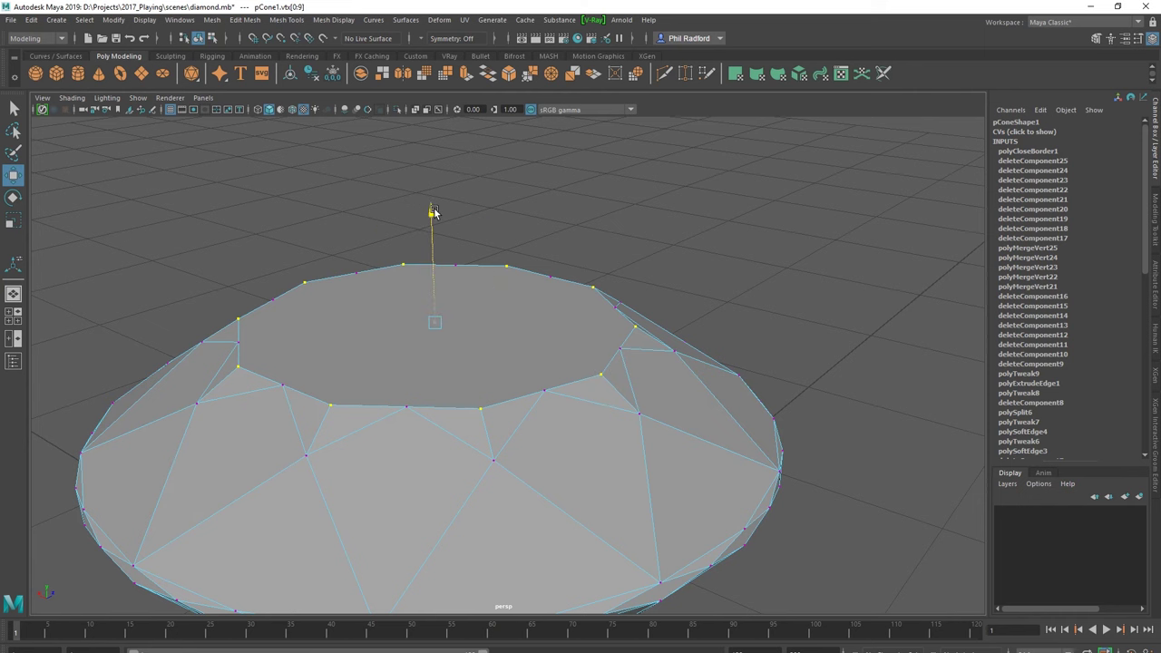
mouse_move(434, 218)
alt+mouse_down()
mouse_move(389, 305)
mouse_move(377, 293)
mouse_move(423, 296)
alt+mouse_up()
alt+drag(360, 371, 363, 385)
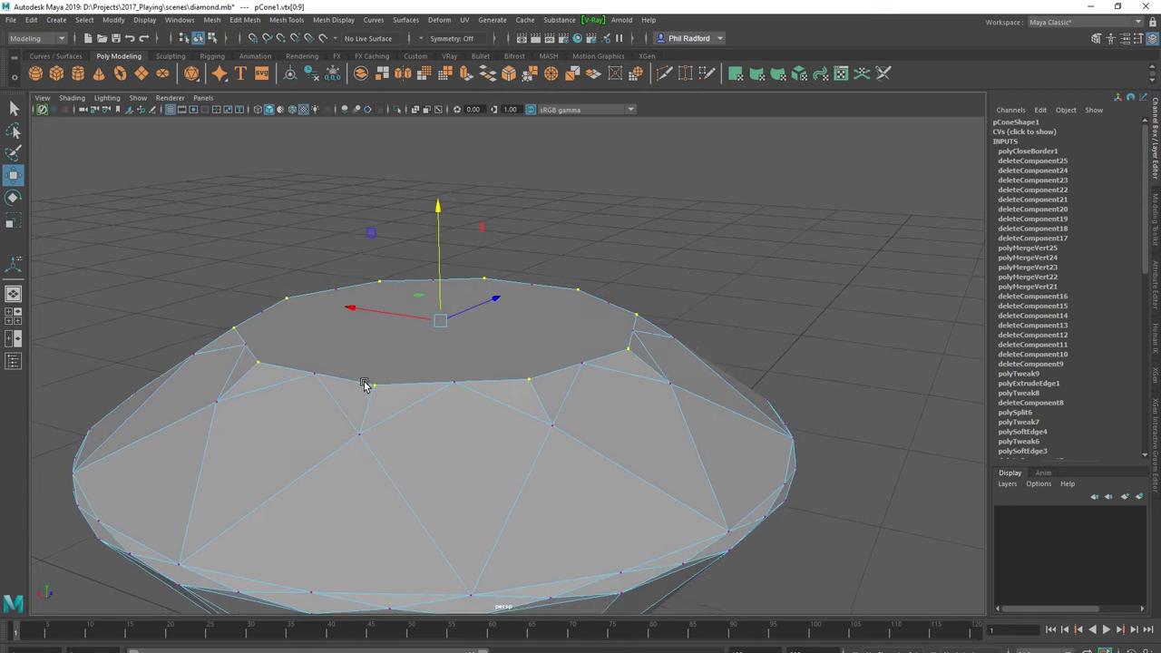
Step: Scale the top-rim vertices inward so the table is smaller than the girdle
key(r)
mouse_move(437, 321)
mouse_down()
mouse_move(400, 324)
mouse_move(389, 394)
mouse_move(605, 369)
mouse_move(462, 414)
mouse_move(540, 412)
mouse_up()
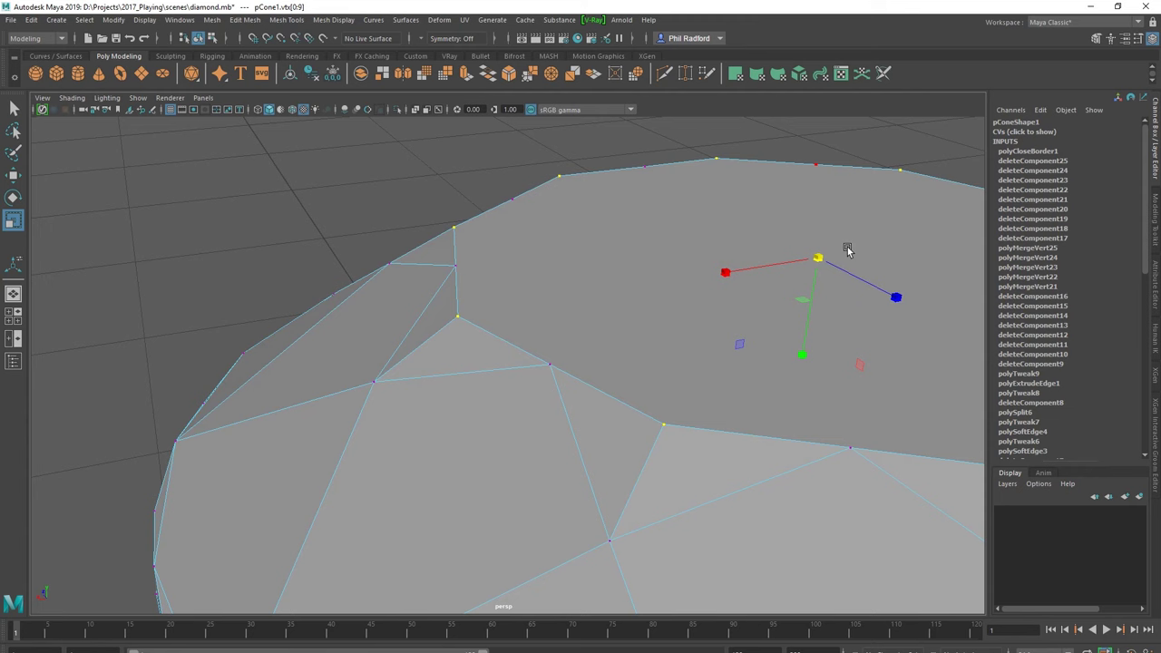
mouse_move(818, 260)
mouse_down()
mouse_move(760, 269)
mouse_move(819, 262)
mouse_up()
mouse_move(661, 358)
alt+right_down()
mouse_move(445, 345)
mouse_move(486, 311)
alt+right_up()
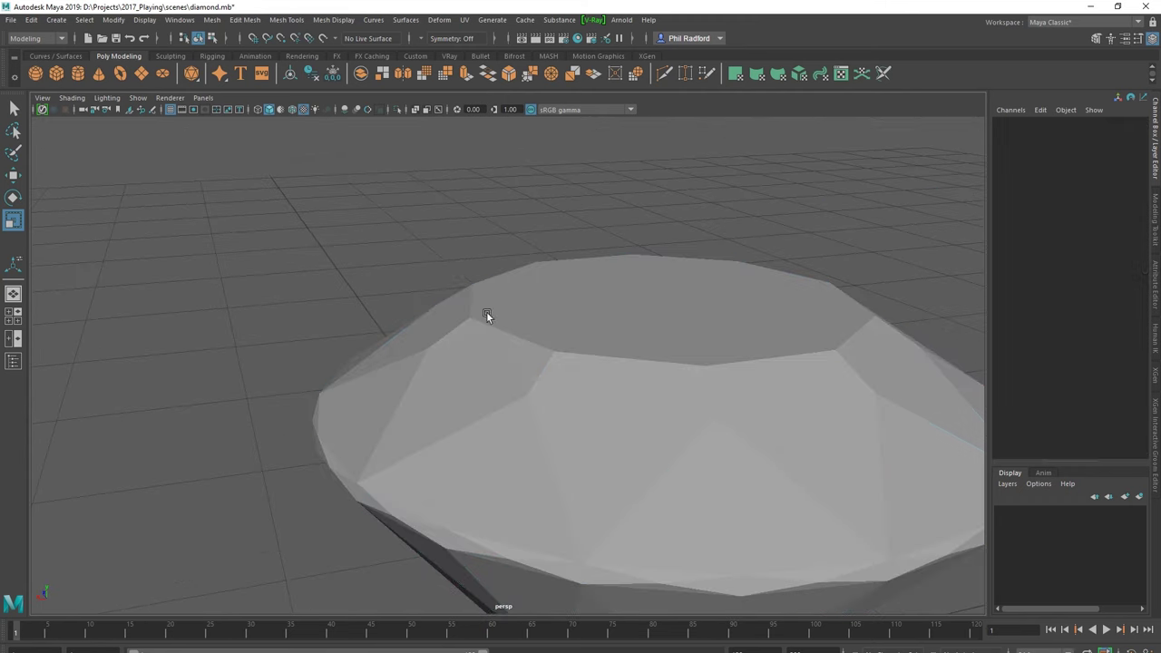
alt+drag(486, 311, 657, 359)
alt+right_drag(657, 358, 417, 356)
Step: Harden all of the diamond's edges from Mesh Display
click(597, 356)
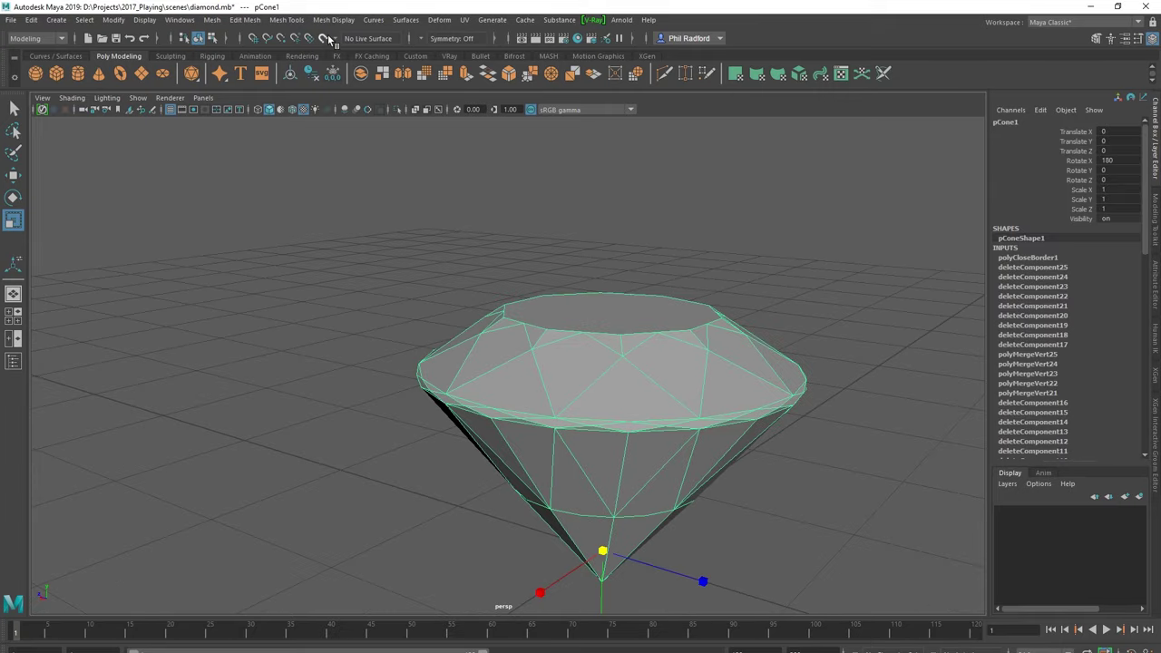
click(333, 19)
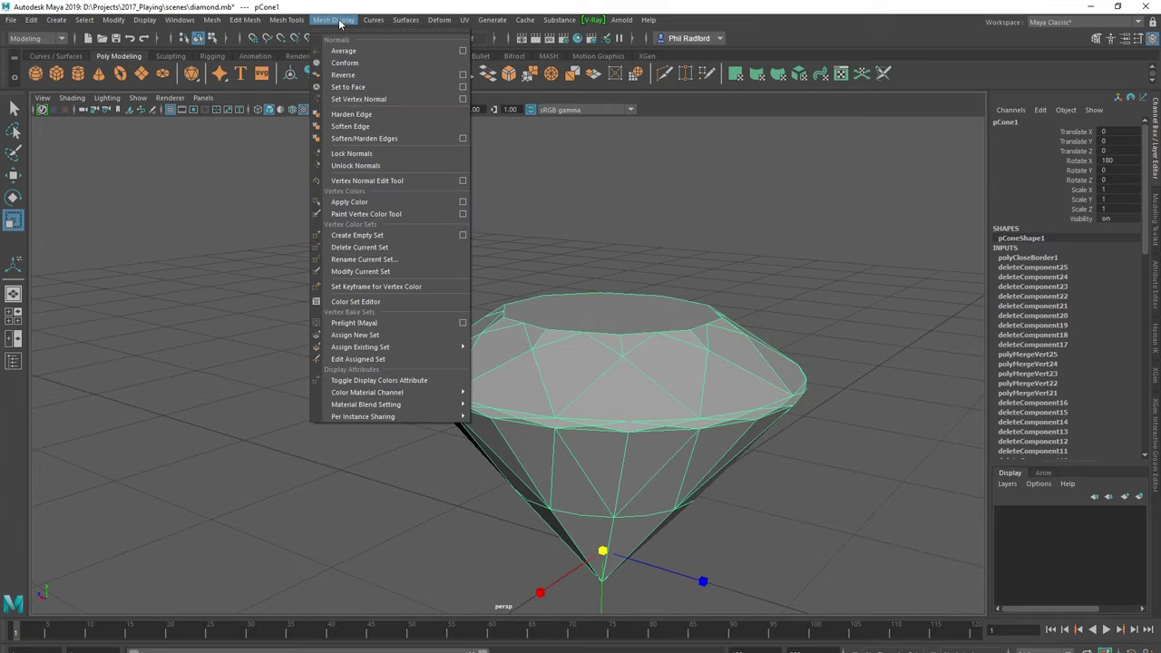
click(363, 114)
click(751, 317)
mouse_move(606, 388)
alt+mouse_down()
mouse_move(537, 360)
mouse_move(517, 374)
mouse_move(527, 348)
alt+mouse_up()
click(515, 374)
Step: Delete the stray horizontal edge across the diamond's pavilion
right_click(528, 348)
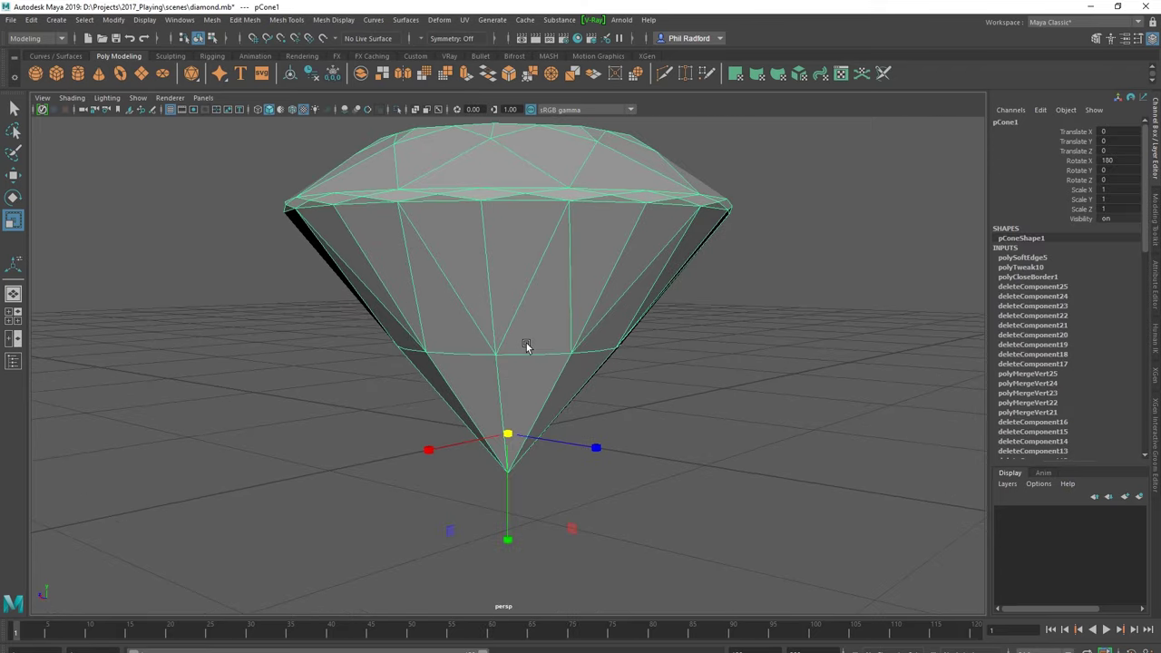
scroll(515, 372, up, 3)
scroll(508, 329, up, 2)
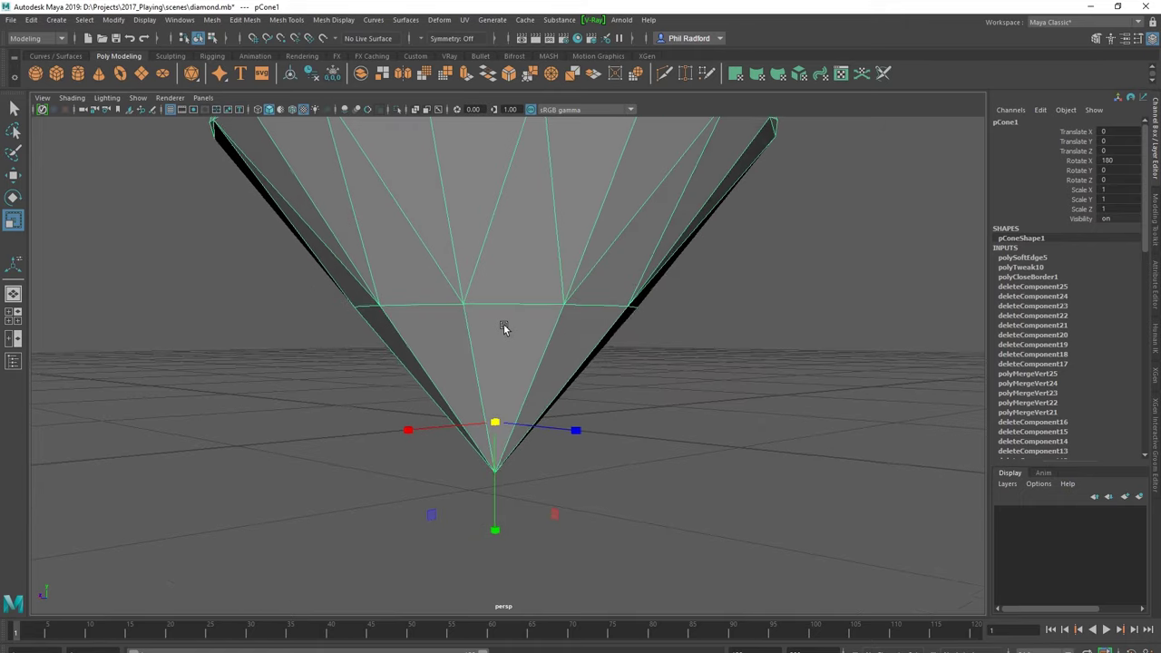
key(F10)
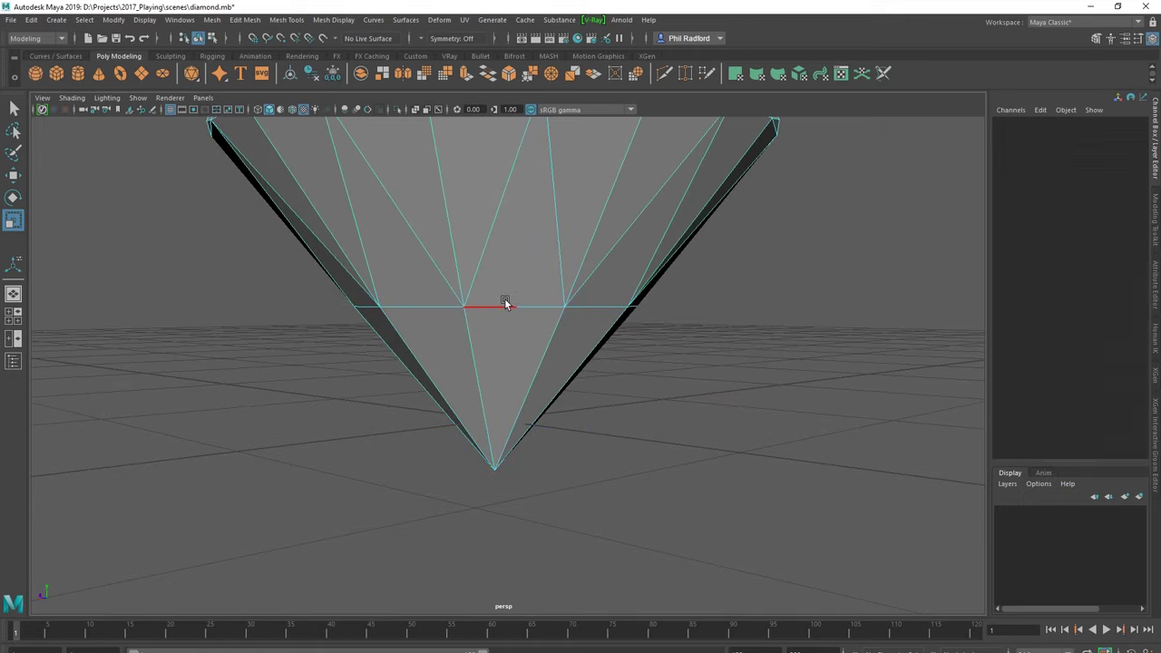
click(506, 306)
key(Delete)
double_click(391, 308)
drag(759, 259, 293, 390)
key(ctrl+z)
click(611, 424)
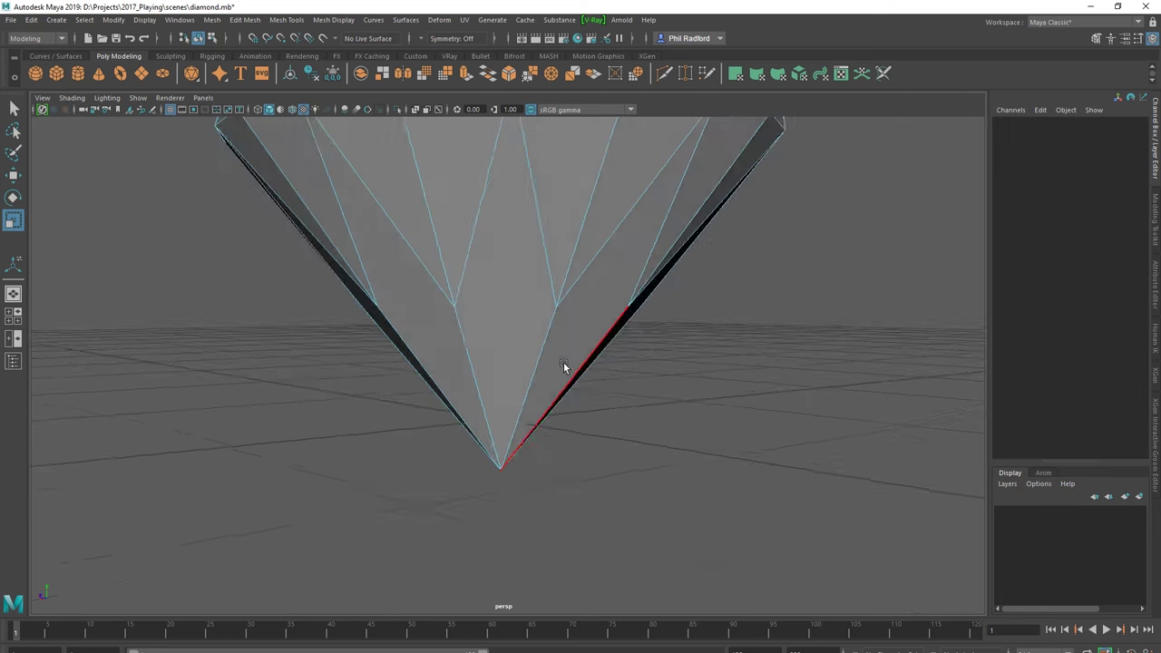
alt+right_drag(563, 362, 484, 387)
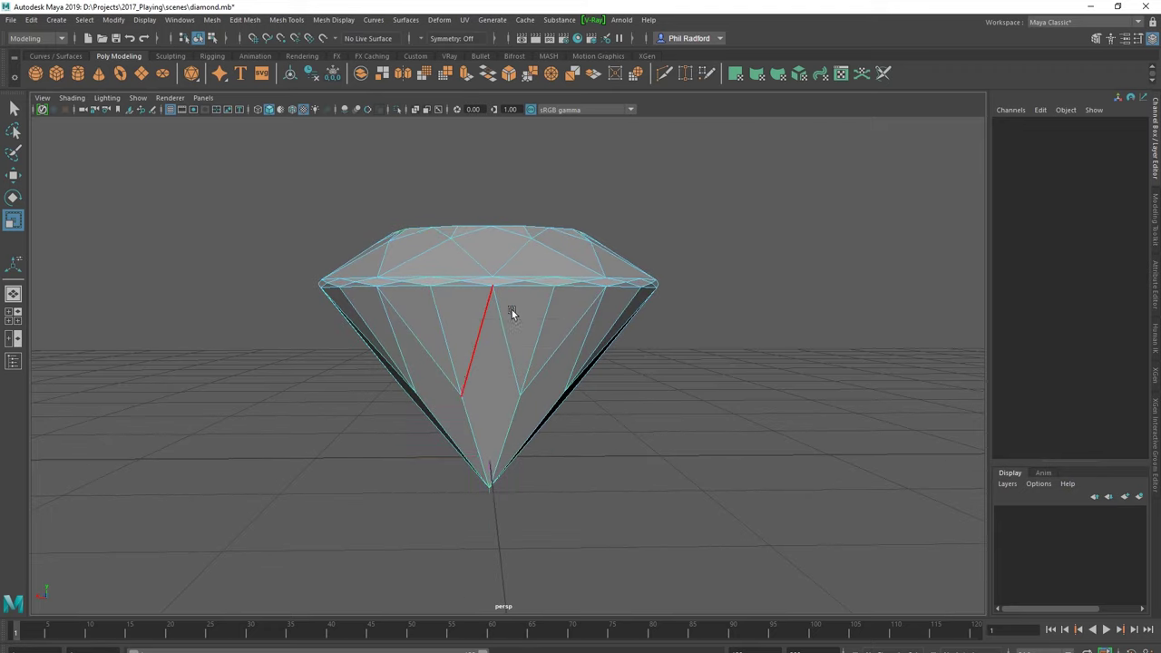
Step: Select the whole diamond object and apply Soften Edge to it
key(F8)
click(334, 20)
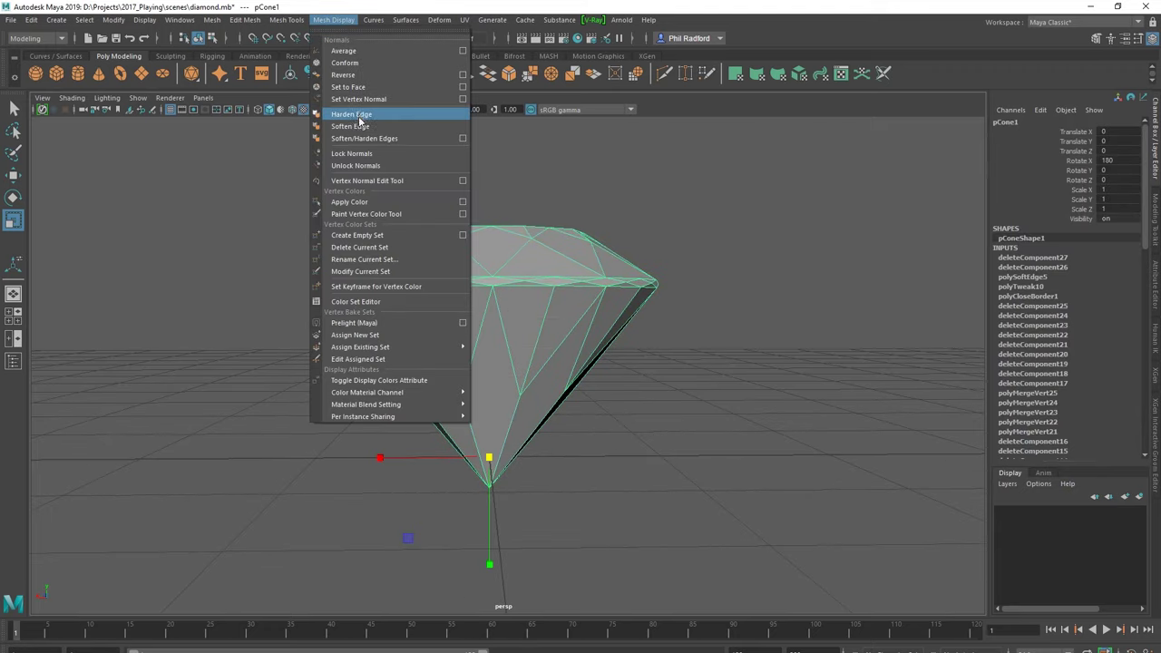
click(361, 118)
mouse_move(472, 295)
alt+mouse_down()
mouse_move(660, 361)
mouse_move(520, 286)
alt+mouse_up()
click(660, 358)
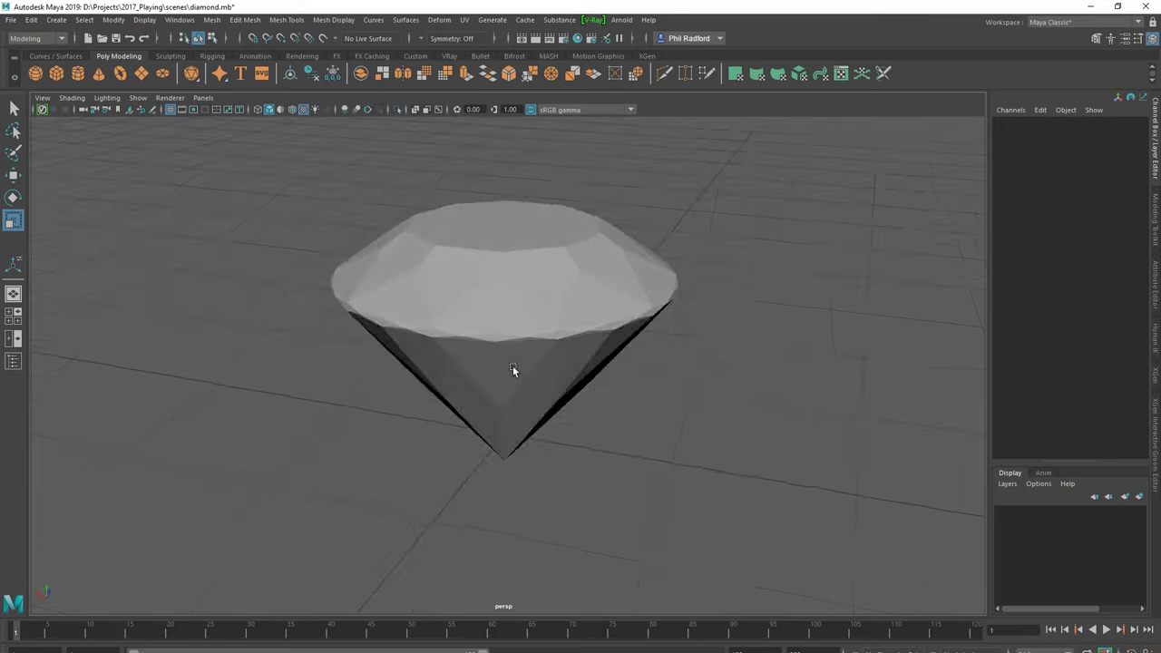
click(426, 303)
mouse_move(425, 303)
alt+mouse_down()
mouse_move(451, 309)
mouse_move(464, 329)
mouse_move(516, 335)
alt+mouse_up()
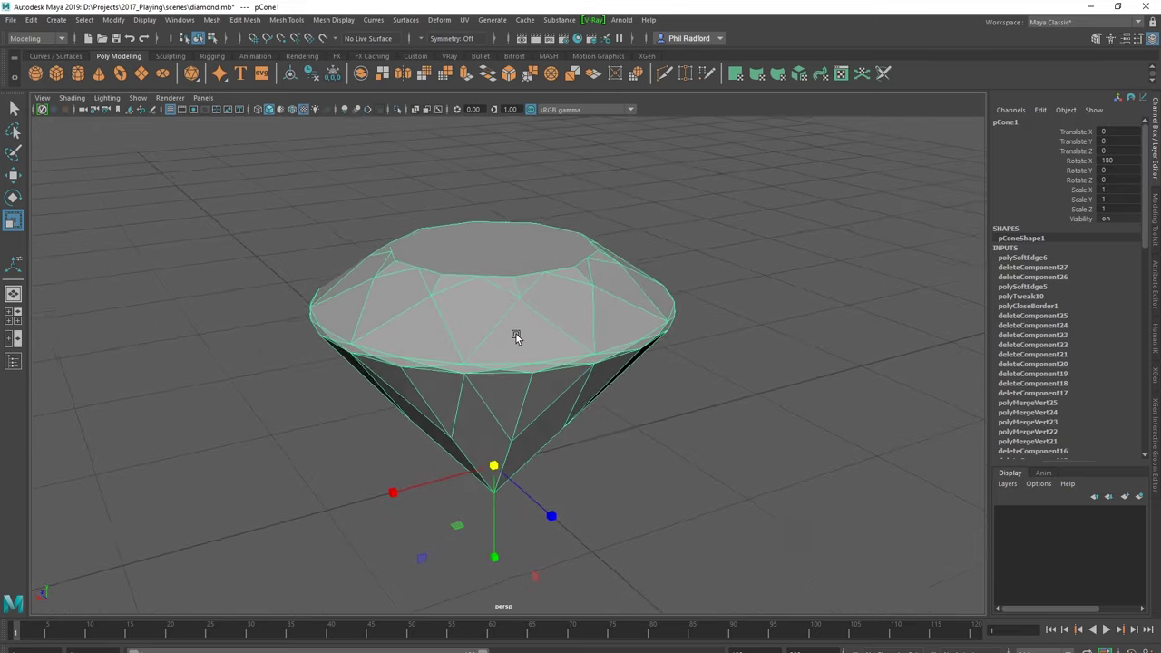
Step: Select the first edges around the diamond's flat top
alt+right_drag(516, 335, 643, 332)
alt+drag(644, 332, 433, 284)
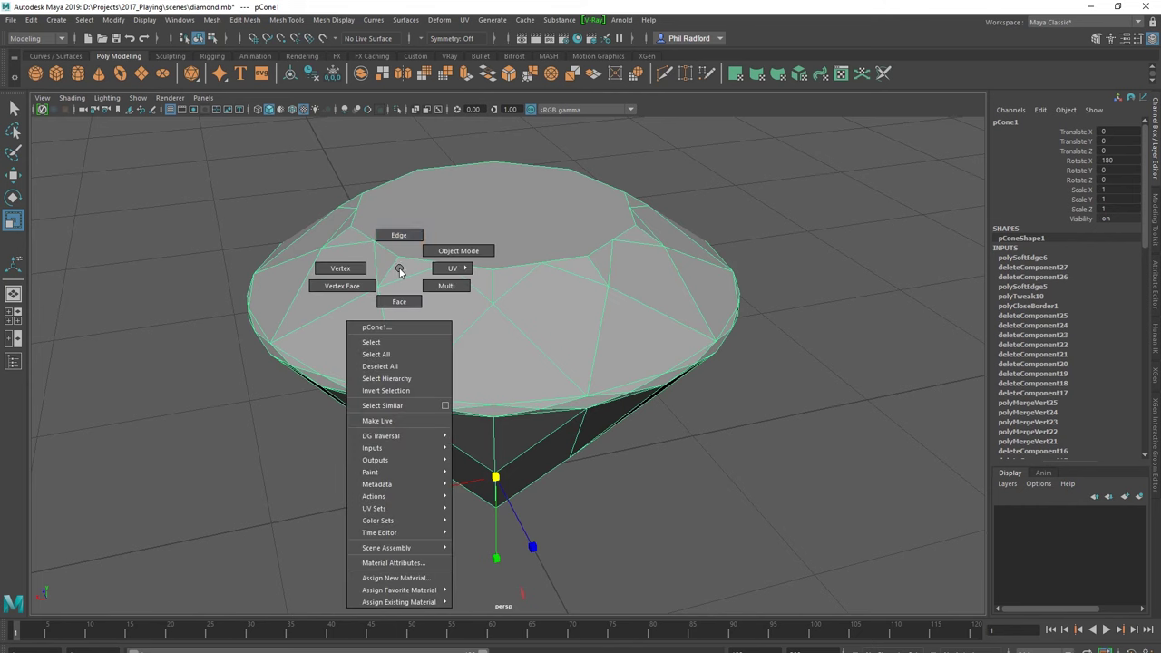
right_drag(398, 270, 400, 234)
click(423, 270)
shift+click(492, 275)
shift+click(549, 273)
shift+click(646, 233)
Step: Add the remaining edges around the flat top to the selection
alt+drag(651, 330, 500, 335)
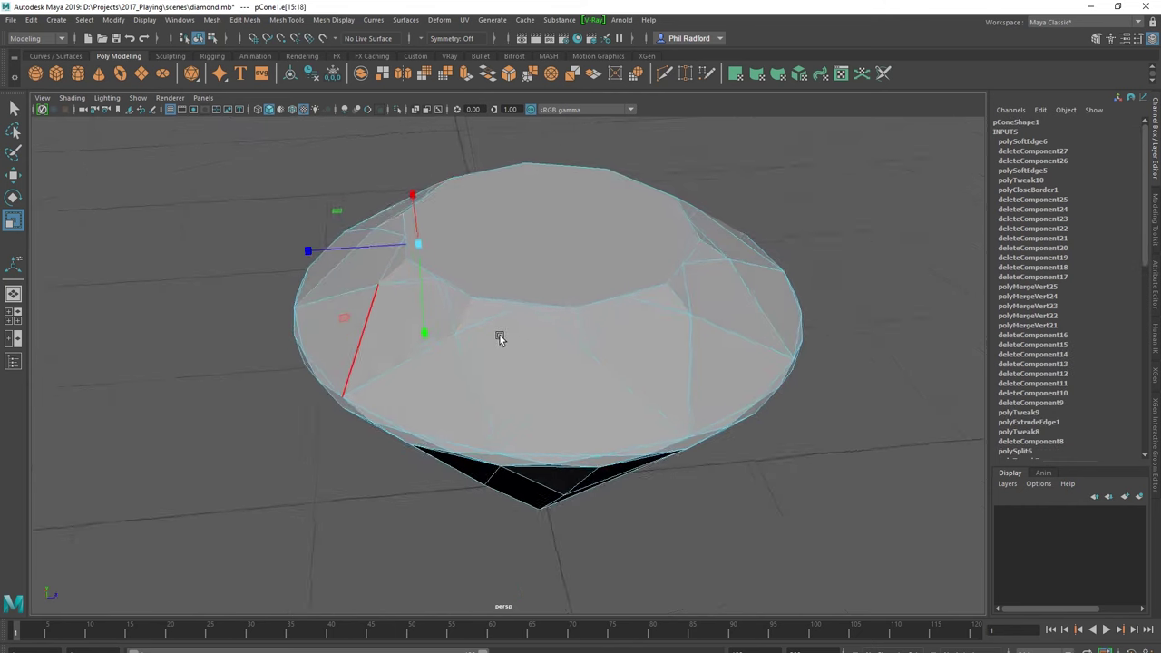
shift+click(575, 324)
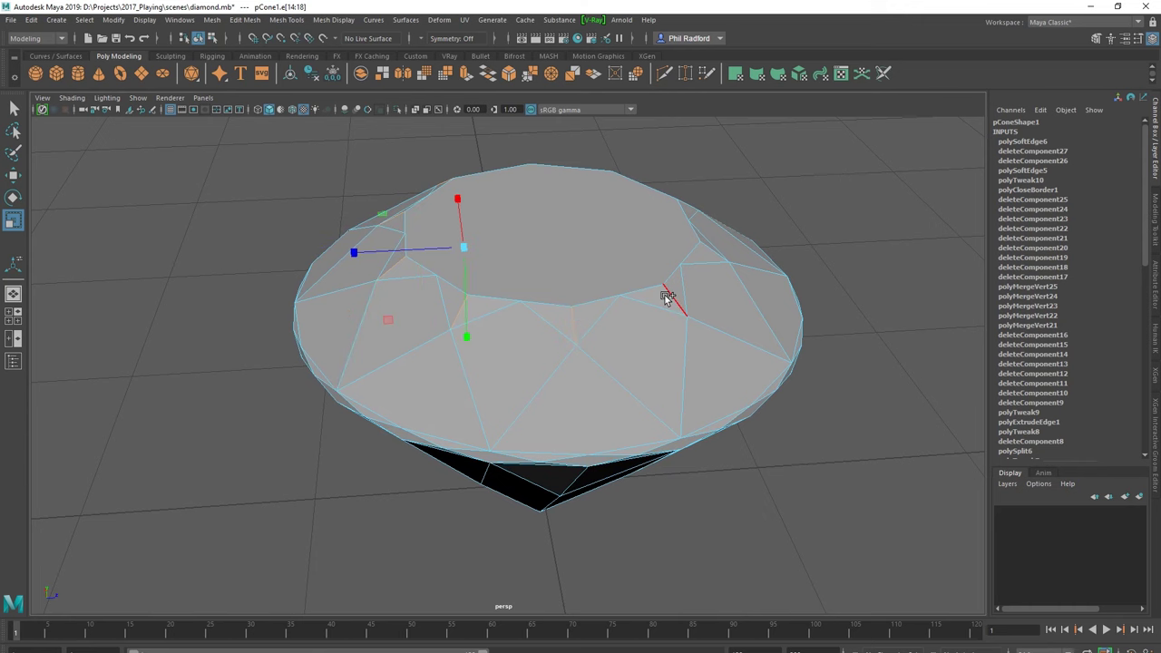
shift+click(664, 294)
mouse_move(664, 294)
alt+mouse_down()
mouse_move(562, 359)
mouse_move(526, 358)
alt+mouse_up()
shift+click(522, 355)
mouse_move(676, 314)
alt+mouse_down()
mouse_move(596, 381)
mouse_move(532, 384)
mouse_move(523, 342)
mouse_move(485, 366)
mouse_move(547, 348)
mouse_move(456, 379)
alt+mouse_up()
shift+click(529, 343)
click(550, 364)
Step: Select the diamond's top ring of vertices, then return to object mode
right_drag(479, 321, 429, 310)
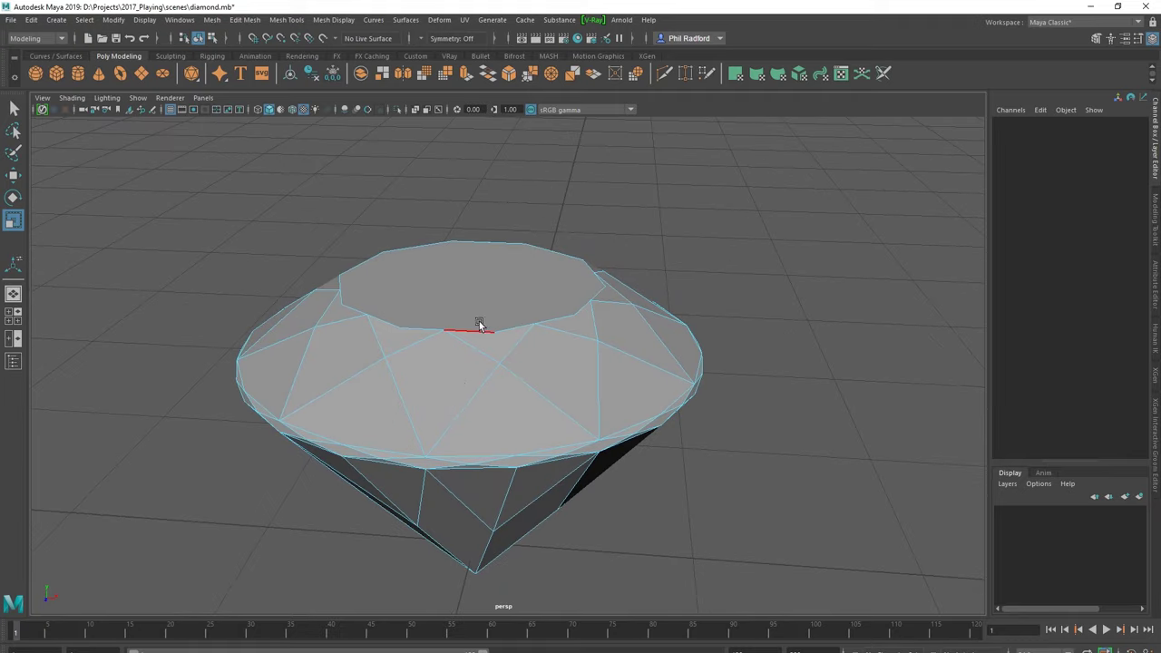
right_drag(352, 309, 354, 309)
alt+drag(484, 298, 384, 238)
mouse_move(292, 211)
mouse_down()
mouse_move(643, 280)
mouse_move(658, 294)
mouse_up()
alt+drag(587, 311, 493, 366)
click(570, 330)
right_drag(446, 336, 659, 264)
click(659, 264)
Step: Soften the diamond's edges again from Mesh Display
mouse_move(659, 264)
alt+mouse_down()
mouse_move(590, 364)
mouse_move(472, 354)
mouse_move(606, 354)
alt+mouse_up()
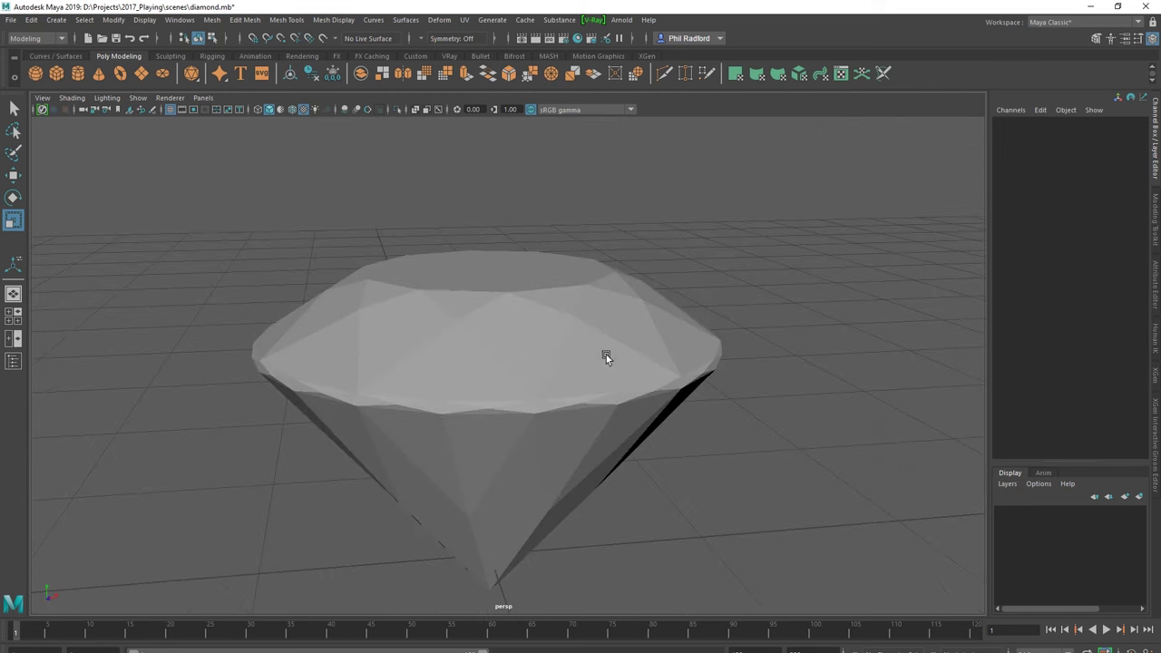
click(606, 355)
click(339, 20)
click(389, 122)
mouse_move(381, 154)
alt+mouse_down()
mouse_move(493, 363)
mouse_move(423, 322)
alt+mouse_up()
Step: Save the scene as diamond.mb and inspect the pavilion from the side
click(10, 20)
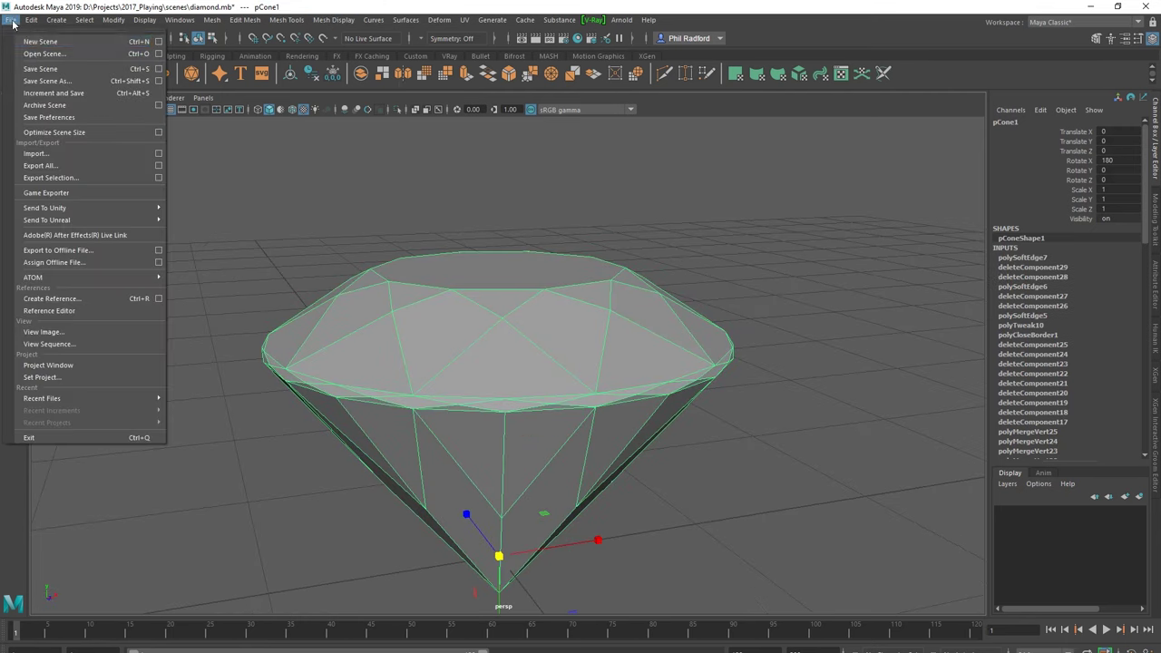
click(37, 72)
alt+drag(583, 360, 647, 348)
mouse_move(647, 348)
alt+right_down()
mouse_move(482, 335)
mouse_move(379, 378)
alt+right_up()
mouse_move(378, 378)
alt+mouse_down()
mouse_move(454, 376)
mouse_move(494, 345)
mouse_move(448, 350)
alt+mouse_up()
mouse_move(448, 350)
alt+right_down()
mouse_move(573, 384)
mouse_move(415, 362)
alt+right_up()
mouse_move(414, 363)
alt+mouse_down()
mouse_move(477, 364)
mouse_move(441, 363)
mouse_move(456, 363)
alt+mouse_up()
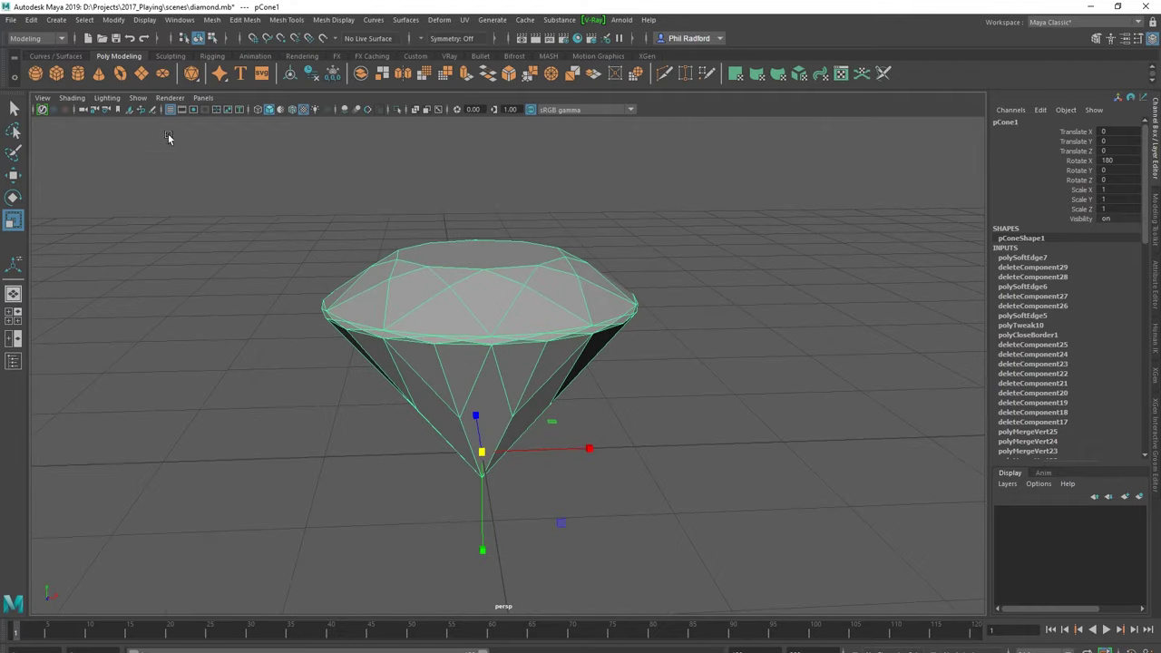
Step: Create a polygon plane scaled up to 22.593 and hide the scene grid
click(141, 74)
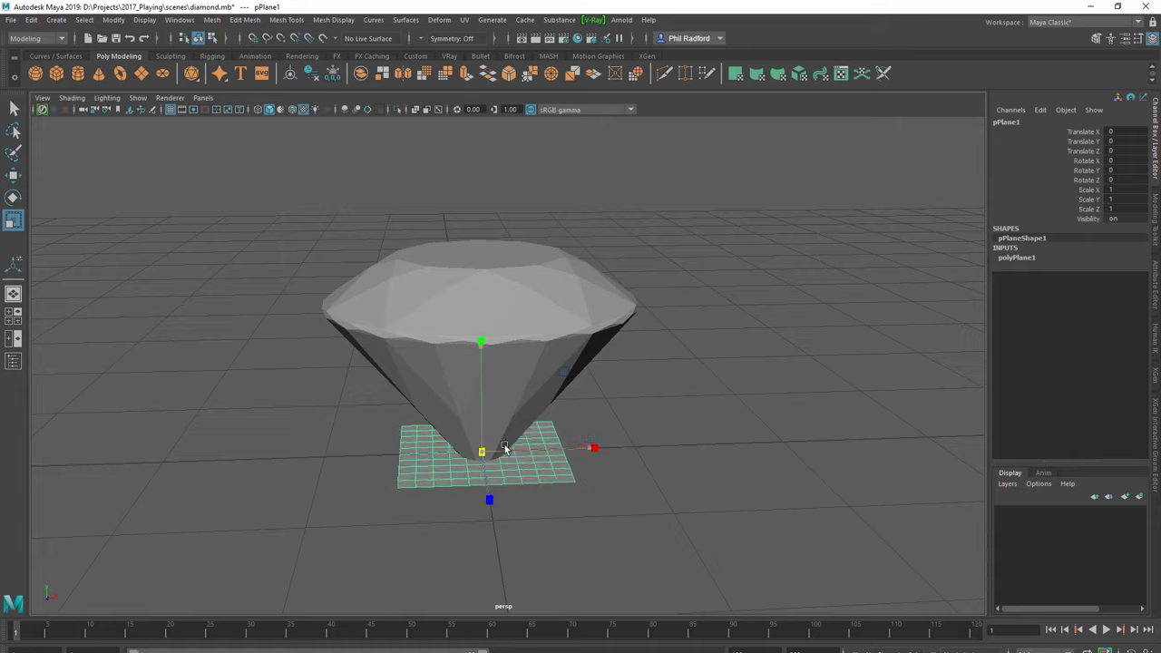
drag(482, 449, 735, 442)
drag(483, 440, 580, 440)
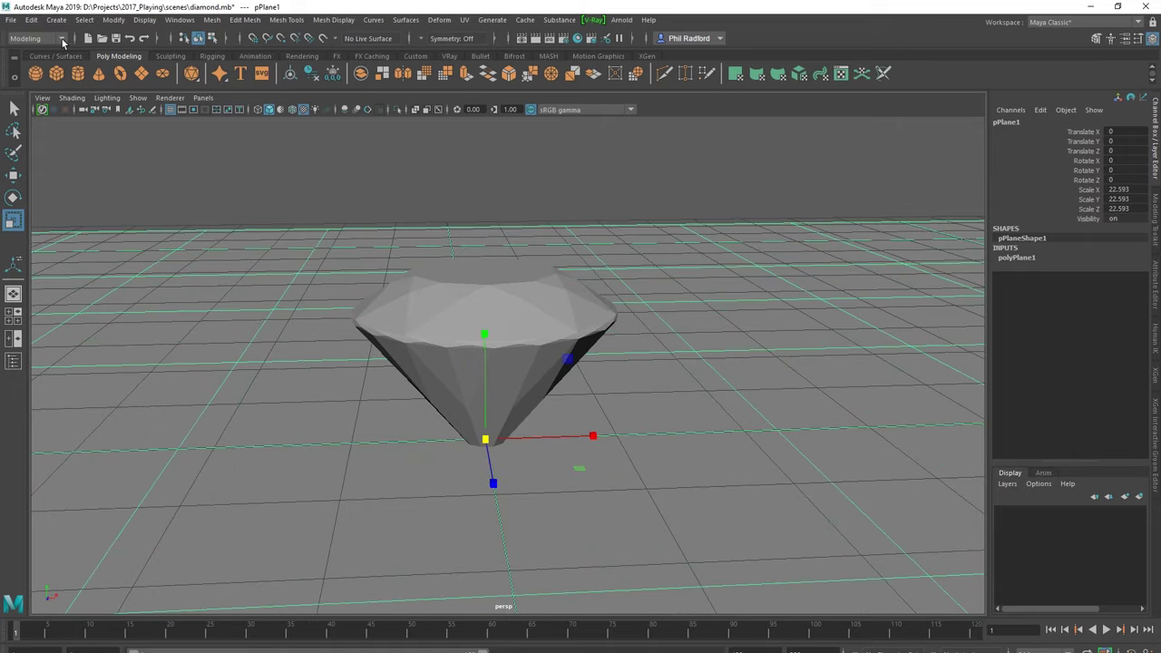
click(145, 19)
click(164, 49)
Step: Move the plane back and raise its back vertices on Y into a backdrop
alt+right_drag(718, 304, 201, 308)
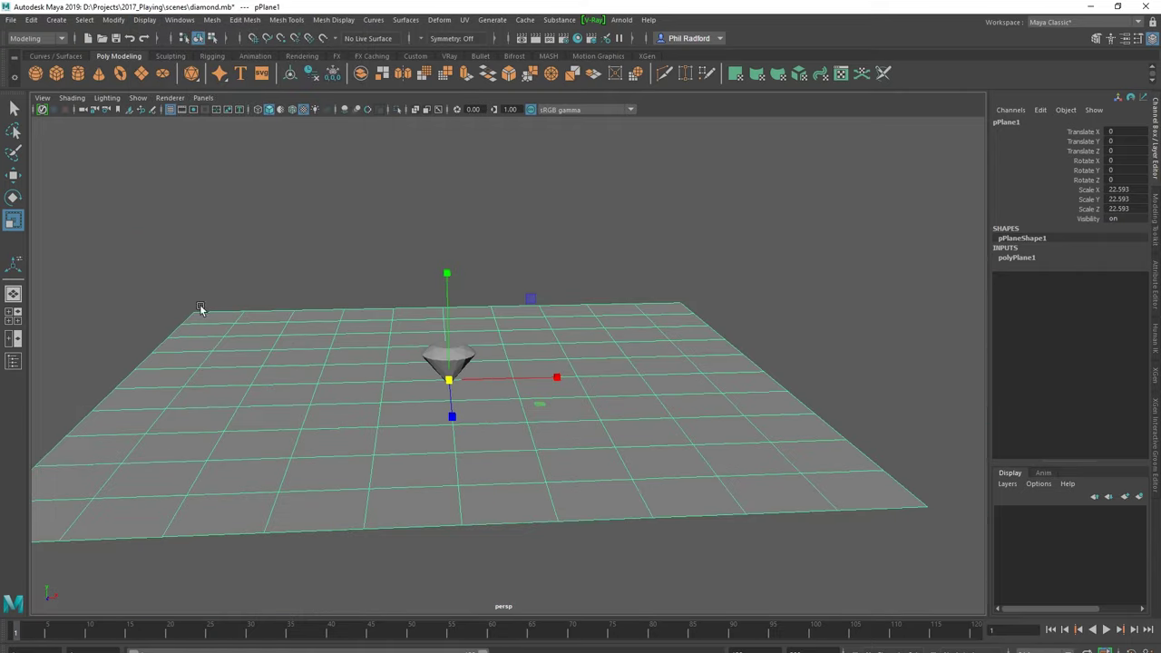
alt+drag(201, 308, 433, 318)
key(w)
mouse_move(596, 391)
mouse_down()
mouse_move(522, 387)
mouse_move(583, 306)
mouse_up()
right_drag(474, 288, 384, 278)
alt+drag(384, 277, 357, 301)
mouse_move(472, 363)
alt+mouse_down()
mouse_move(501, 369)
mouse_move(102, 213)
alt+mouse_up()
drag(383, 254, 427, 255)
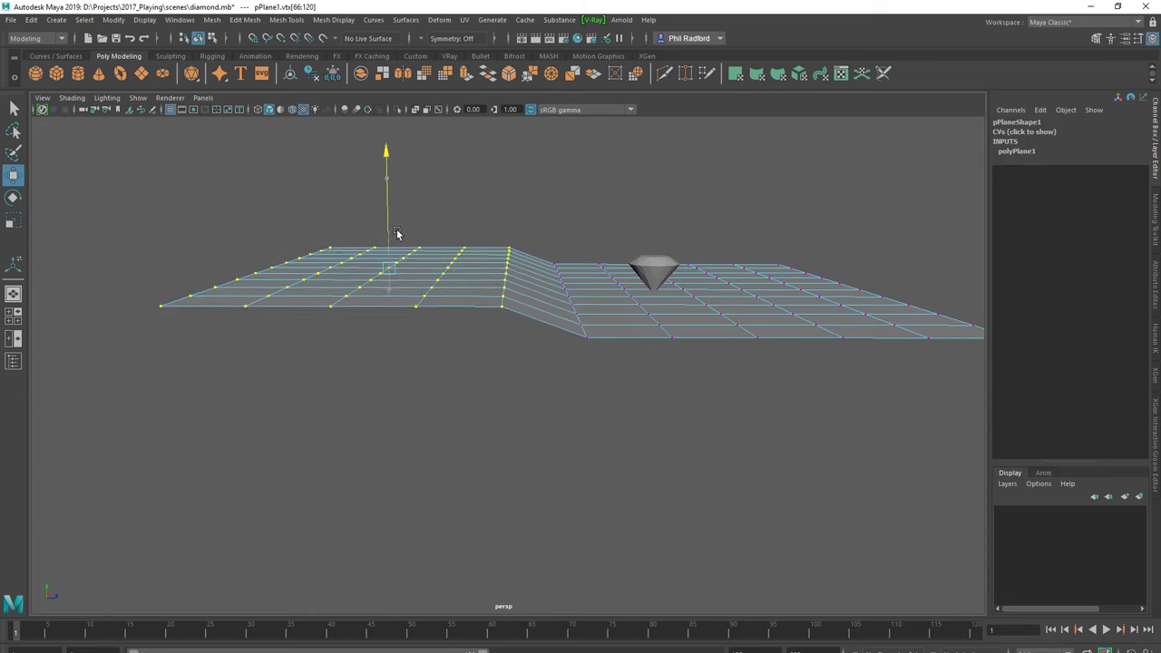
ctrl+drag(533, 356, 501, 264)
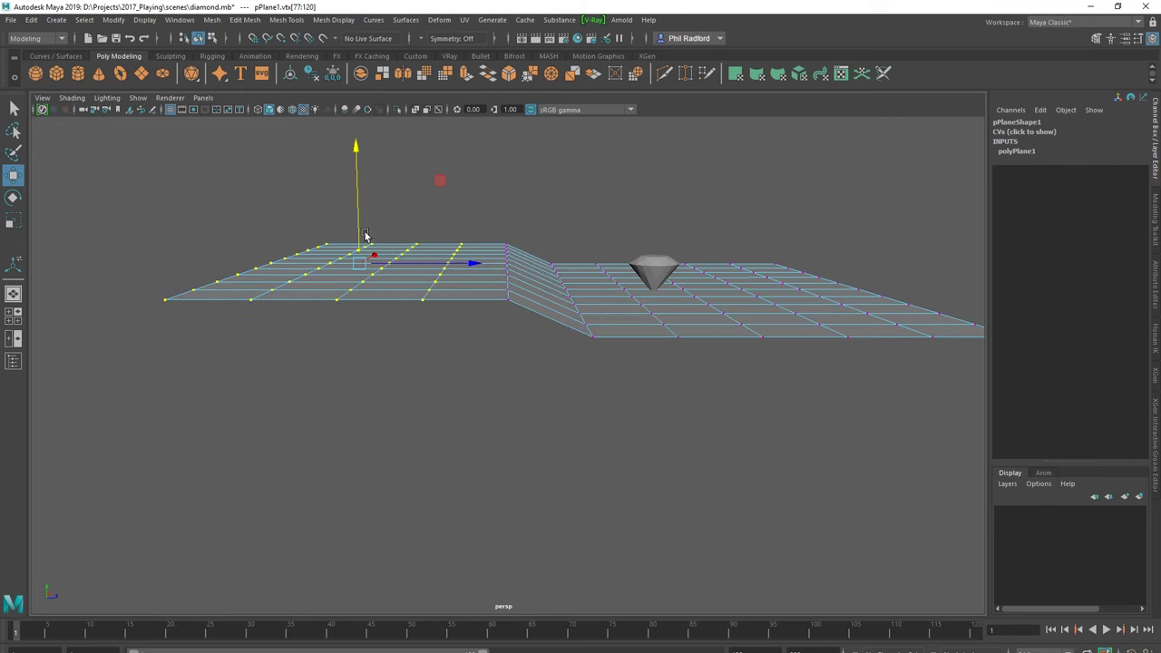
drag(358, 233, 363, 201)
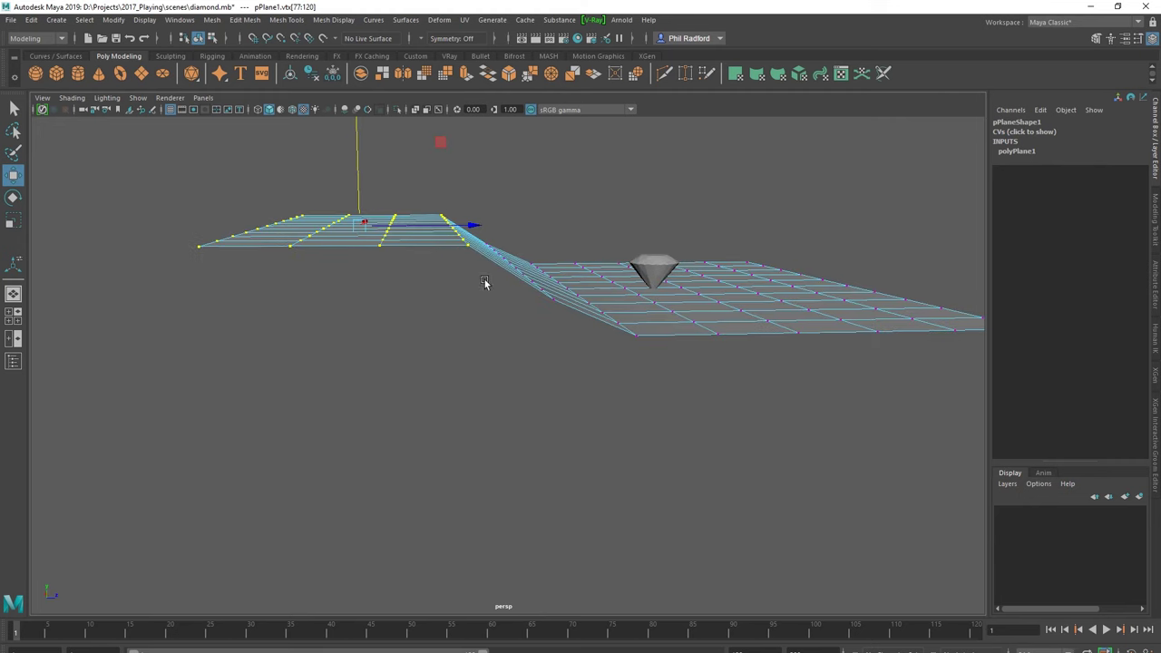
drag(339, 200, 343, 148)
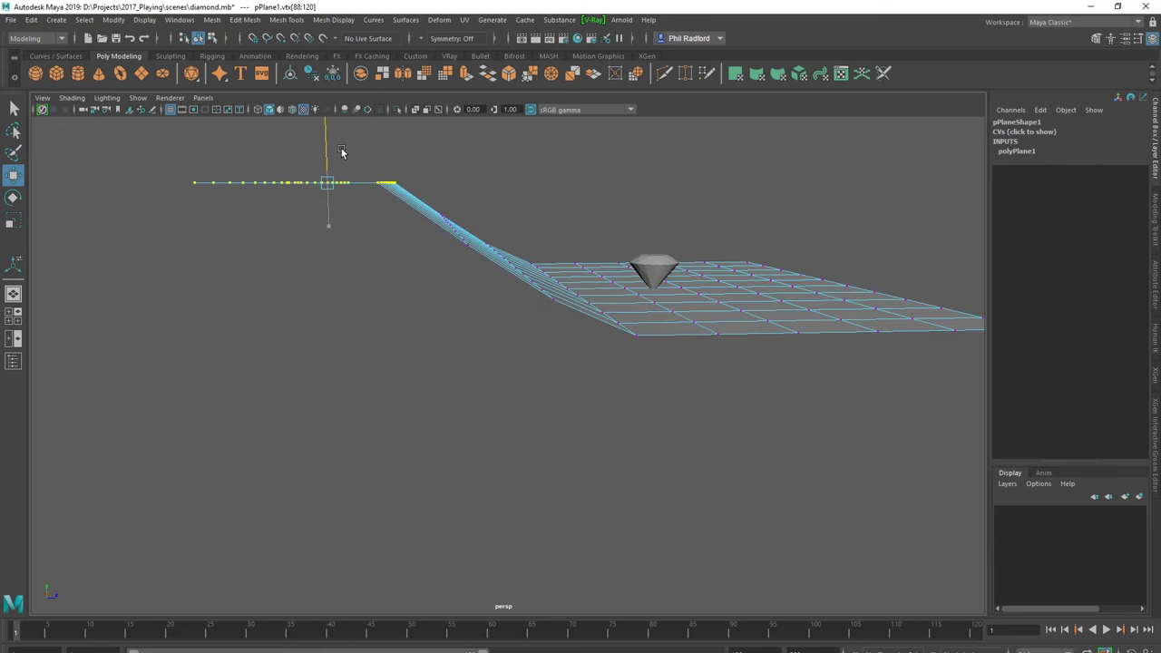
Step: Raise the vertices along the bend to round the backdrop's curve
alt+drag(379, 218, 430, 269)
mouse_move(405, 175)
mouse_down()
mouse_move(389, 183)
mouse_move(428, 245)
mouse_up()
drag(318, 195, 409, 277)
mouse_move(358, 194)
mouse_down()
mouse_move(391, 138)
mouse_move(457, 306)
mouse_up()
mouse_move(418, 190)
mouse_down()
mouse_move(399, 194)
mouse_move(399, 104)
mouse_move(500, 448)
mouse_move(469, 326)
mouse_move(595, 343)
mouse_move(568, 357)
mouse_move(587, 357)
mouse_move(532, 252)
mouse_move(549, 250)
mouse_up()
Step: Stretch the backdrop wider along X to Scale X 39.351
alt+drag(549, 326, 565, 378)
right_drag(563, 376, 624, 357)
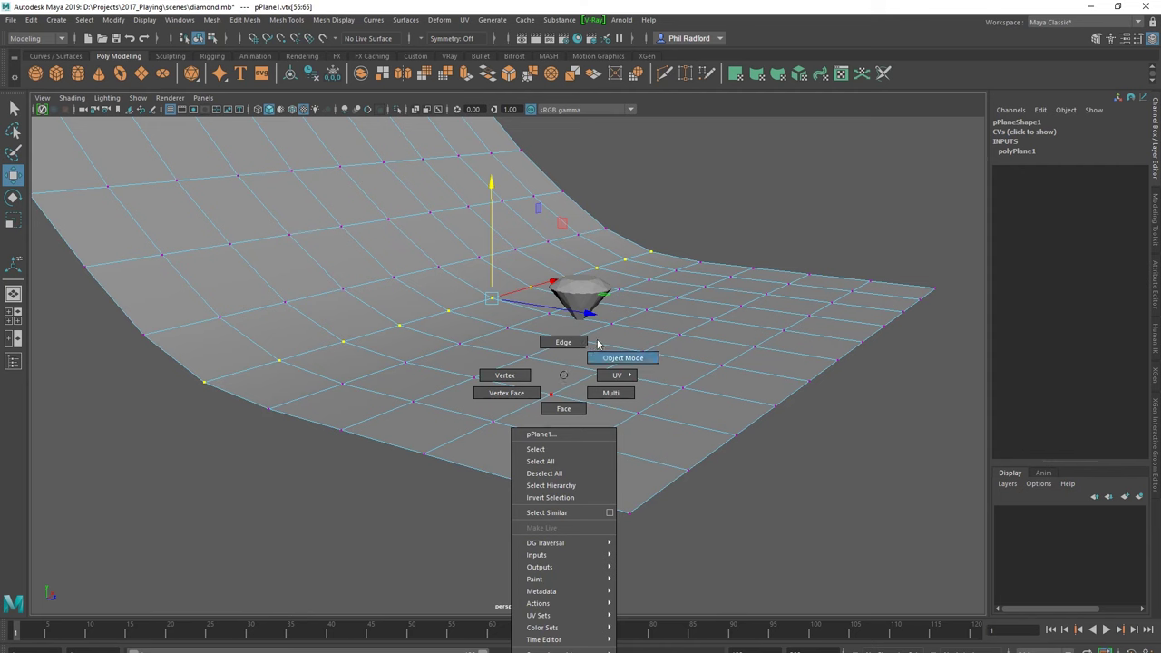
key(r)
drag(552, 288, 625, 275)
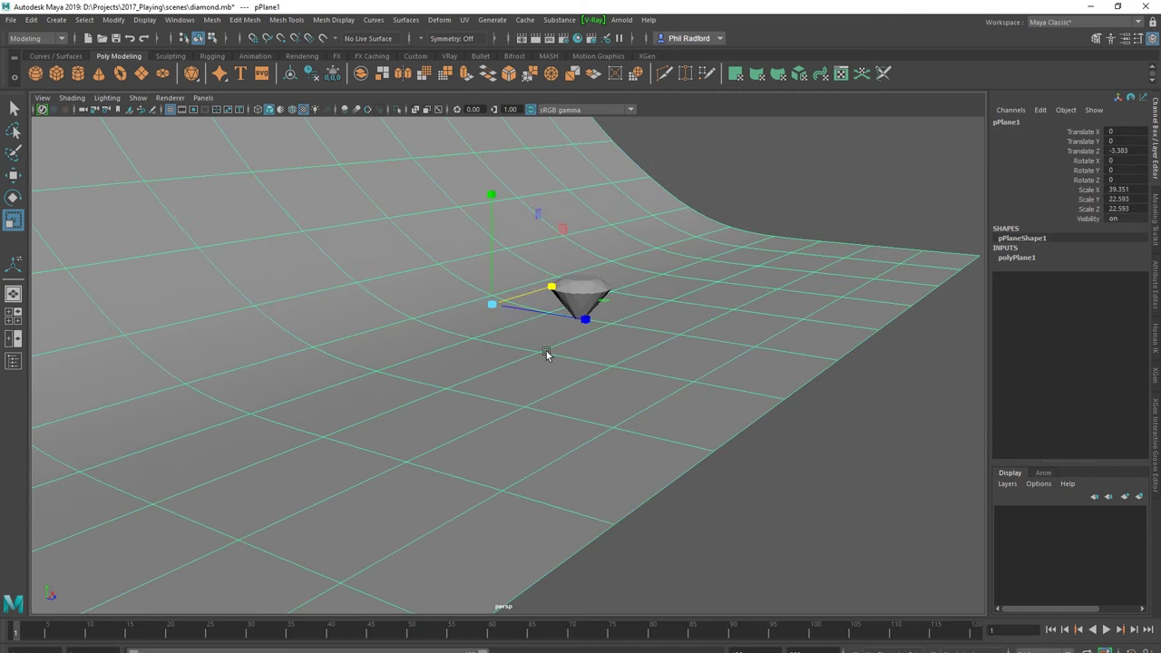
alt+drag(547, 352, 609, 376)
Step: Raise the diamond to Translate Y 0.179 and delete its construction history
click(654, 277)
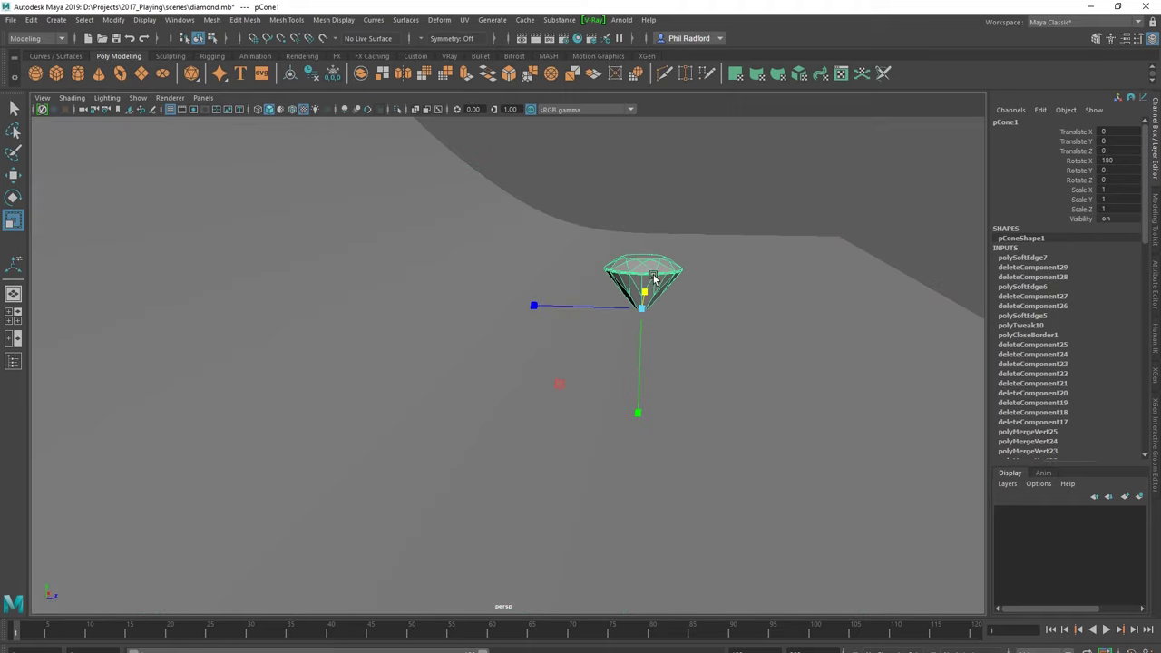
key(w)
drag(641, 265, 646, 260)
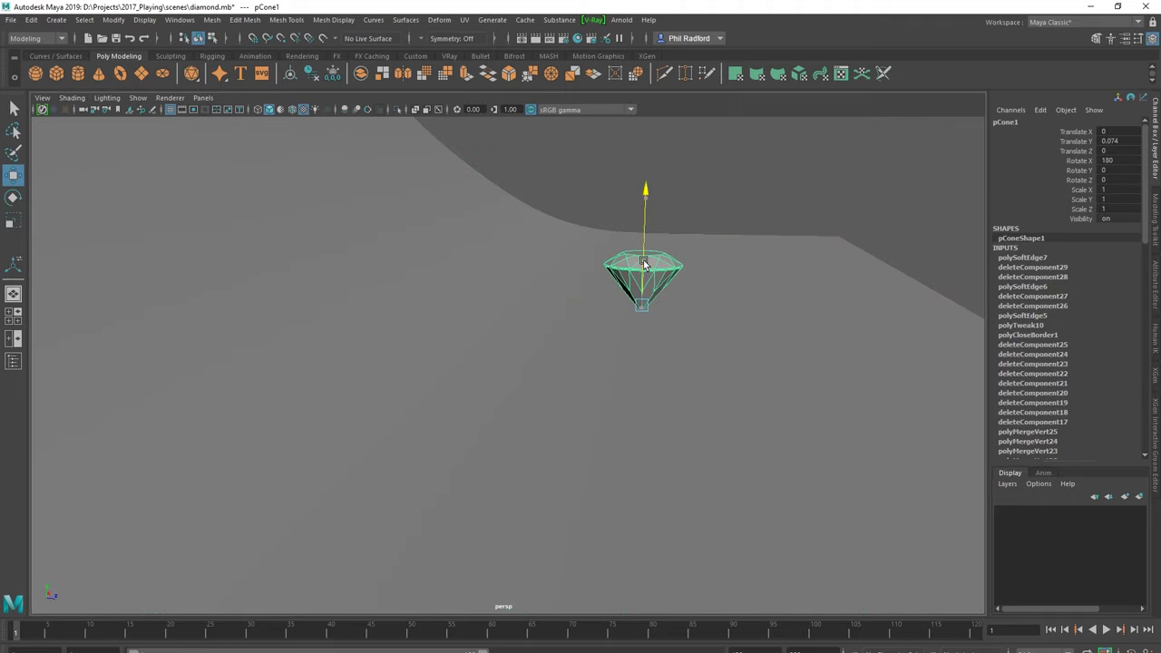
click(33, 21)
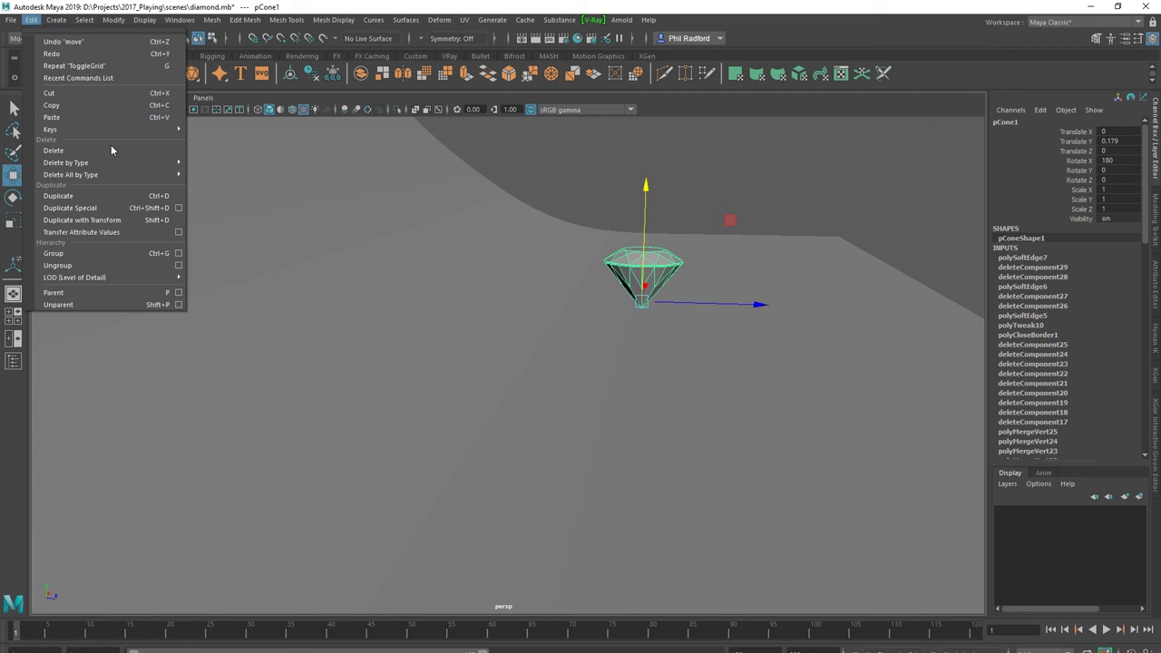
click(240, 174)
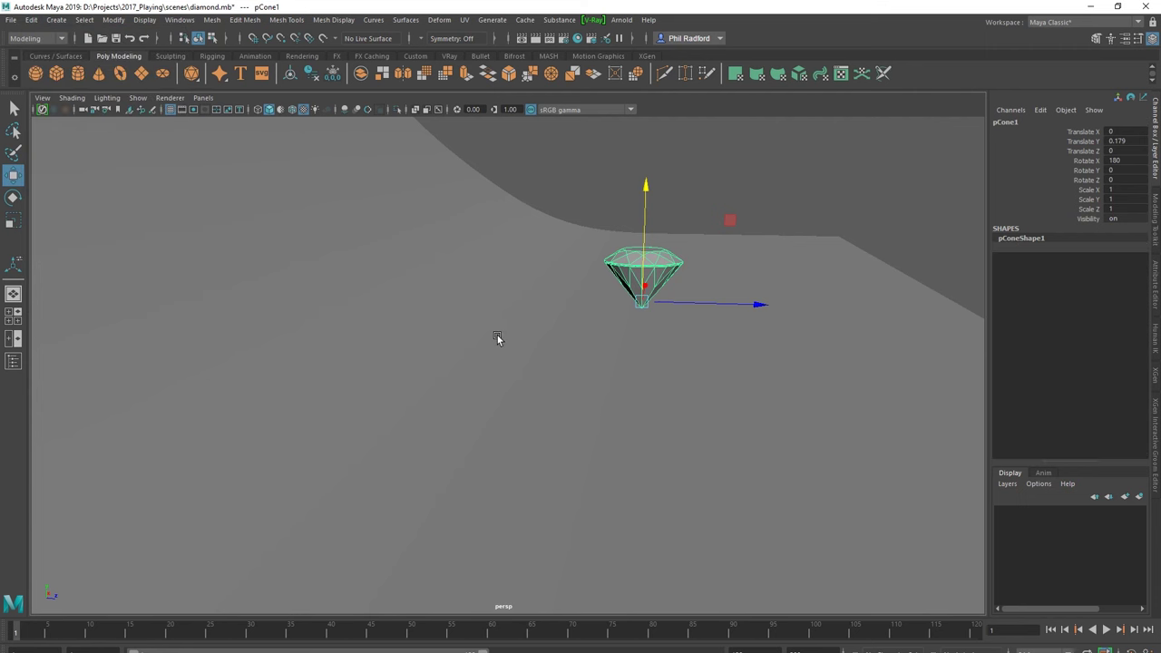
Step: Frame the diamond and orbit the view around it and the backdrop
key(f)
mouse_move(571, 335)
alt+mouse_down()
mouse_move(461, 363)
mouse_move(469, 316)
mouse_move(617, 327)
alt+mouse_up()
scroll(476, 325, down, 5)
mouse_move(617, 326)
alt+right_down()
mouse_move(988, 318)
mouse_move(496, 398)
mouse_move(78, 324)
mouse_move(506, 361)
alt+right_up()
alt+drag(506, 361, 487, 363)
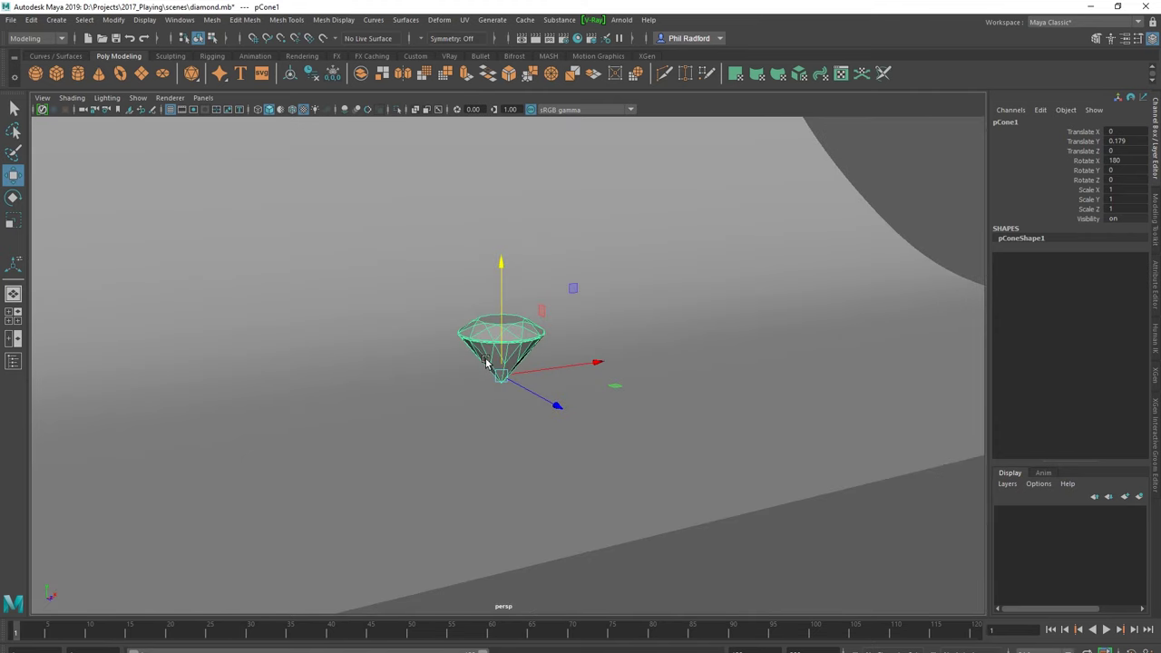
scroll(495, 372, up, 1)
scroll(511, 377, up, 3)
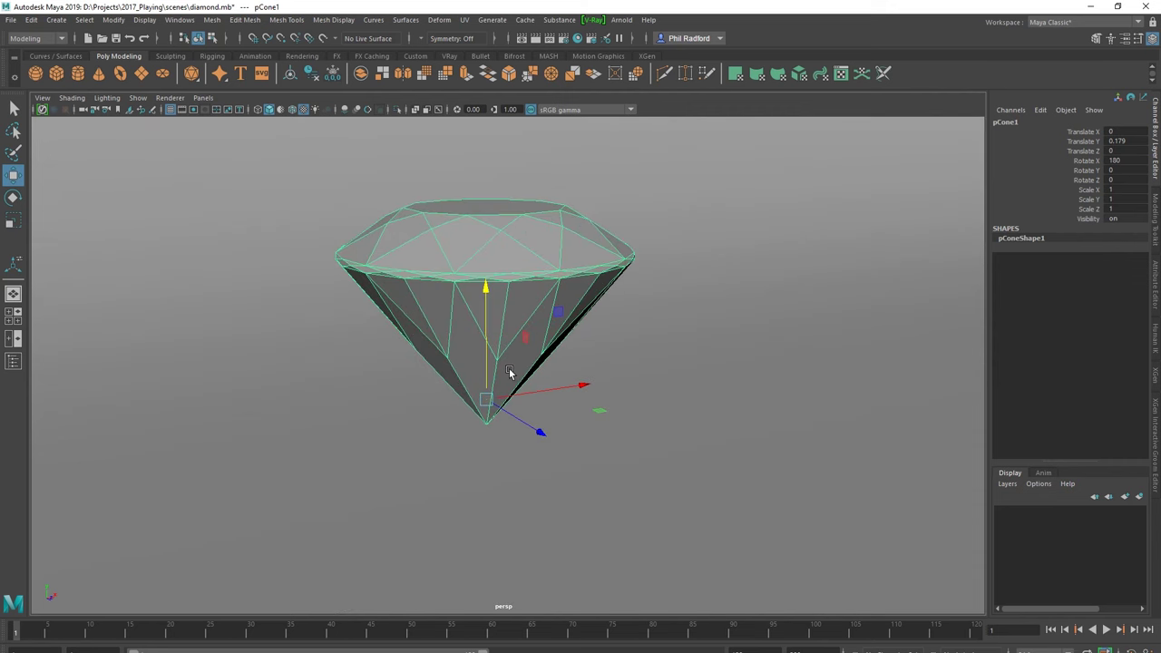
scroll(535, 382, up, 1)
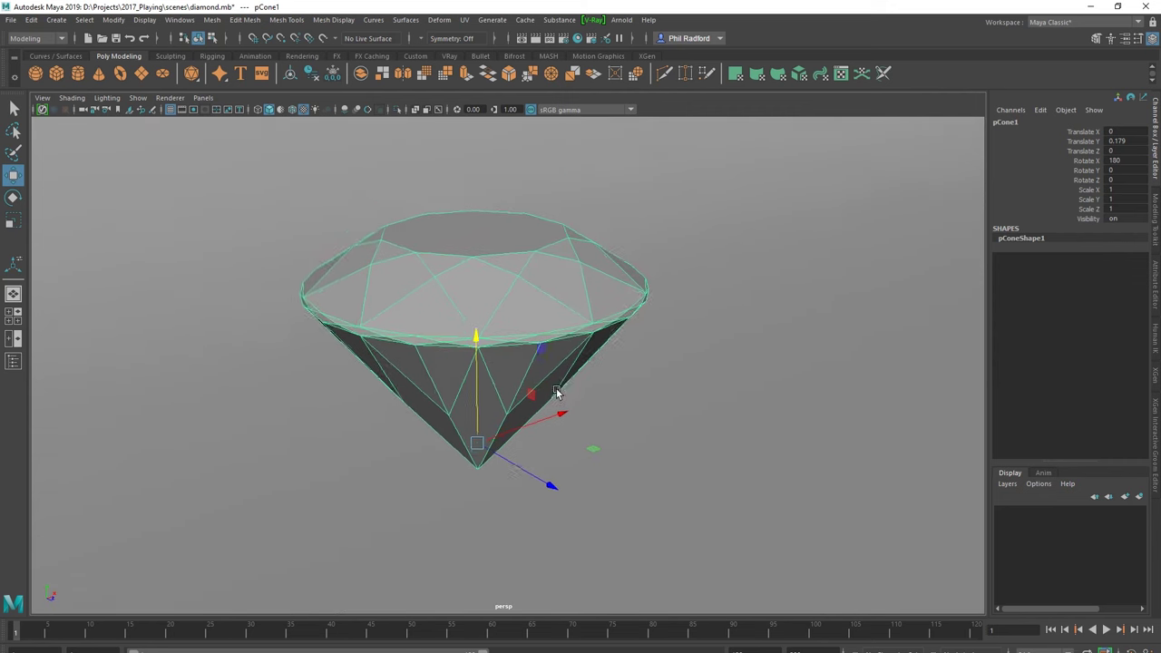
mouse_move(556, 393)
alt+right_down()
mouse_move(508, 378)
mouse_move(583, 383)
mouse_move(539, 384)
mouse_move(574, 379)
alt+right_up()
right_drag(521, 264, 545, 574)
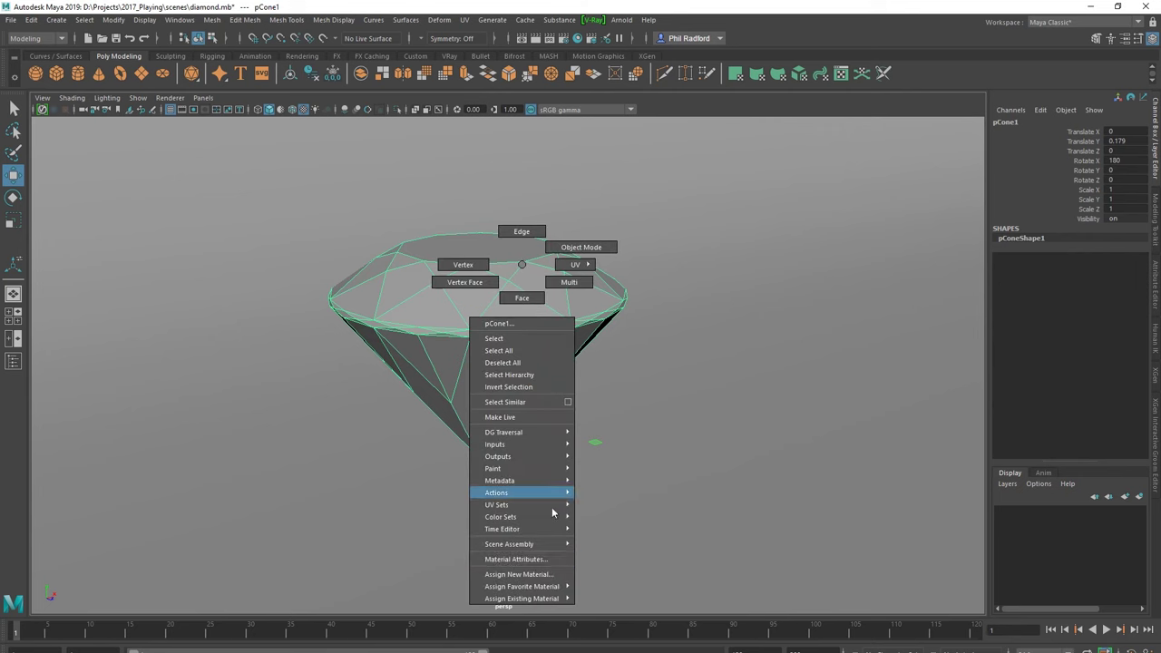
Step: Assign an aiStandardSurface to the diamond and apply the Diamond preset (IOR 2.400)
click(544, 574)
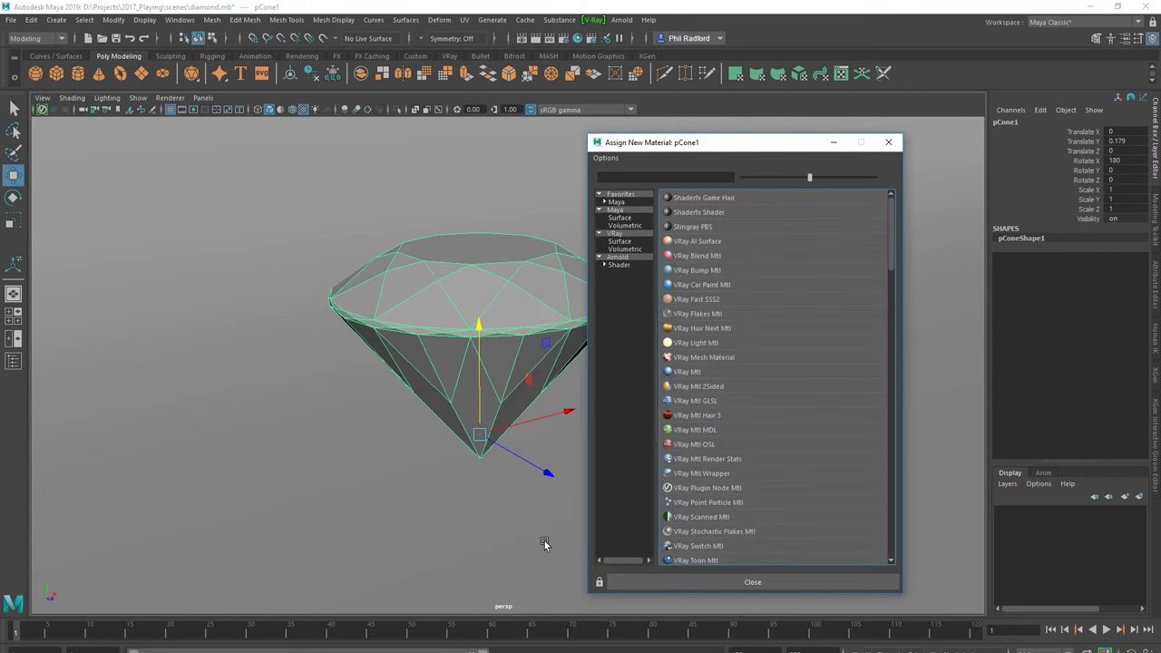
click(624, 258)
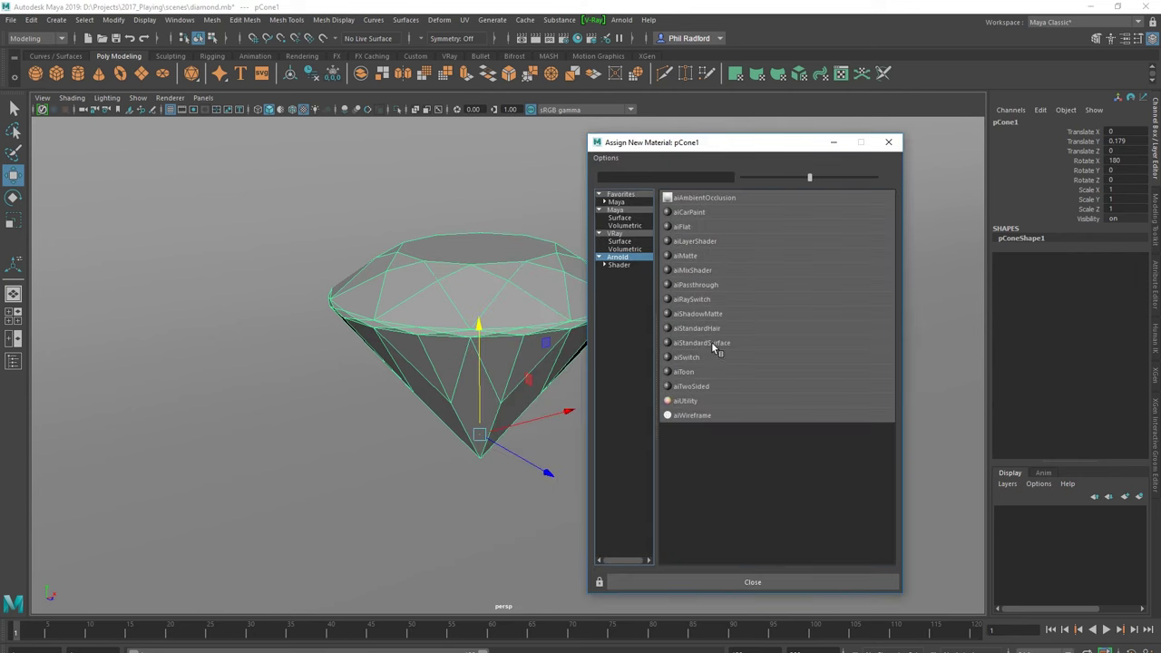
click(713, 344)
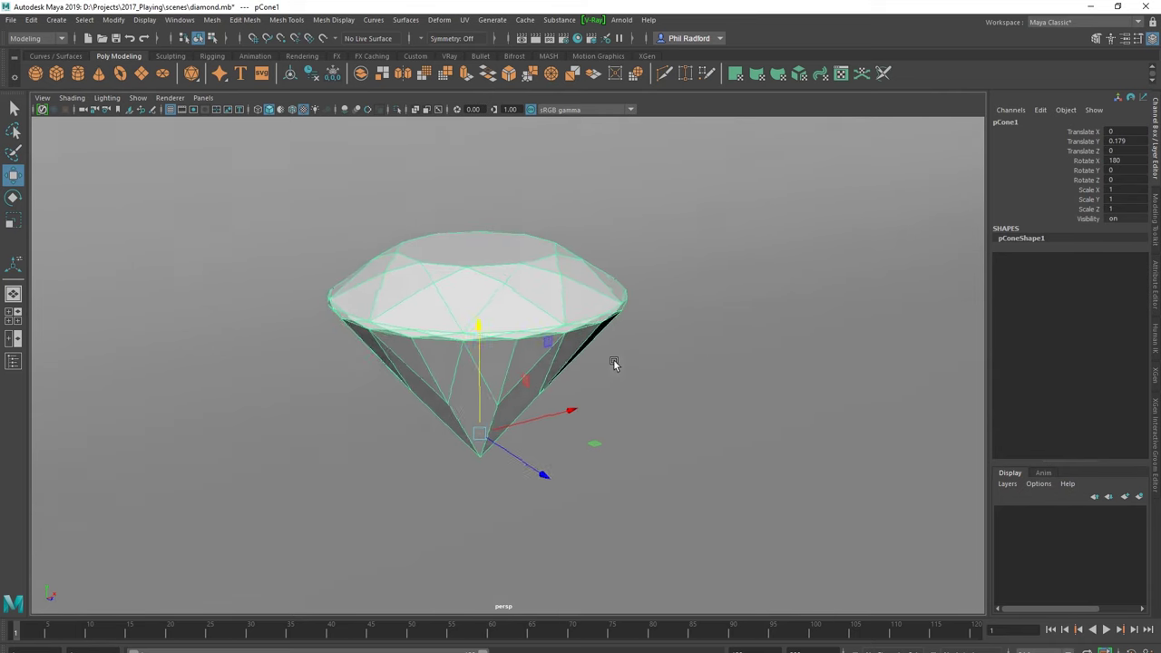
key(ctrl+a)
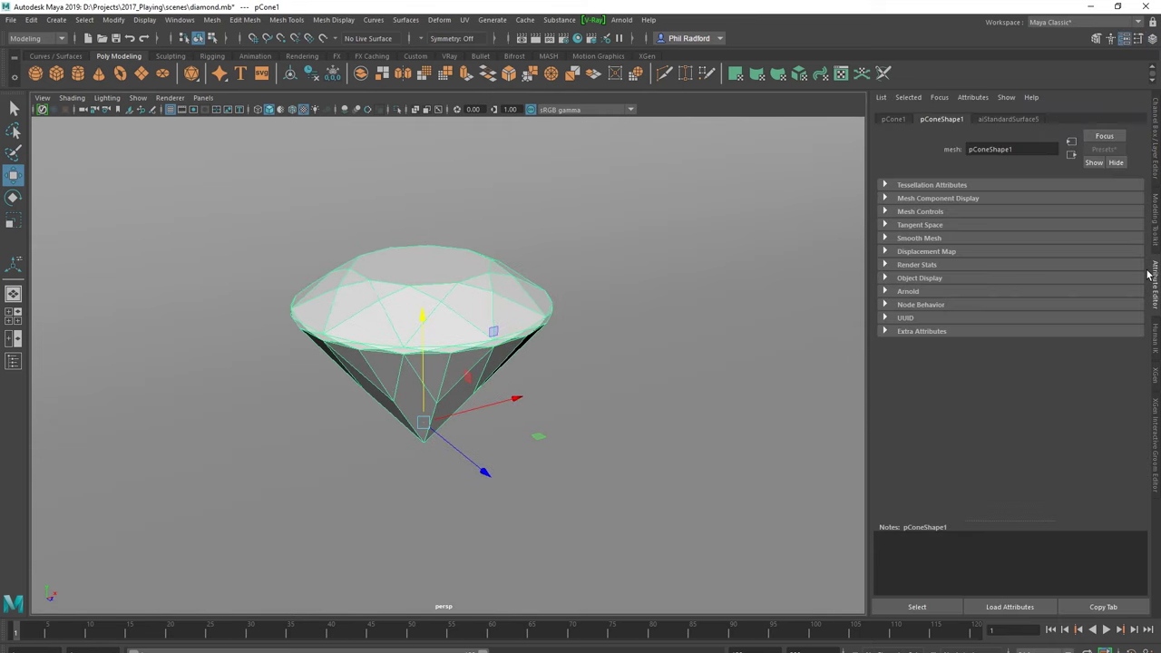
click(1012, 119)
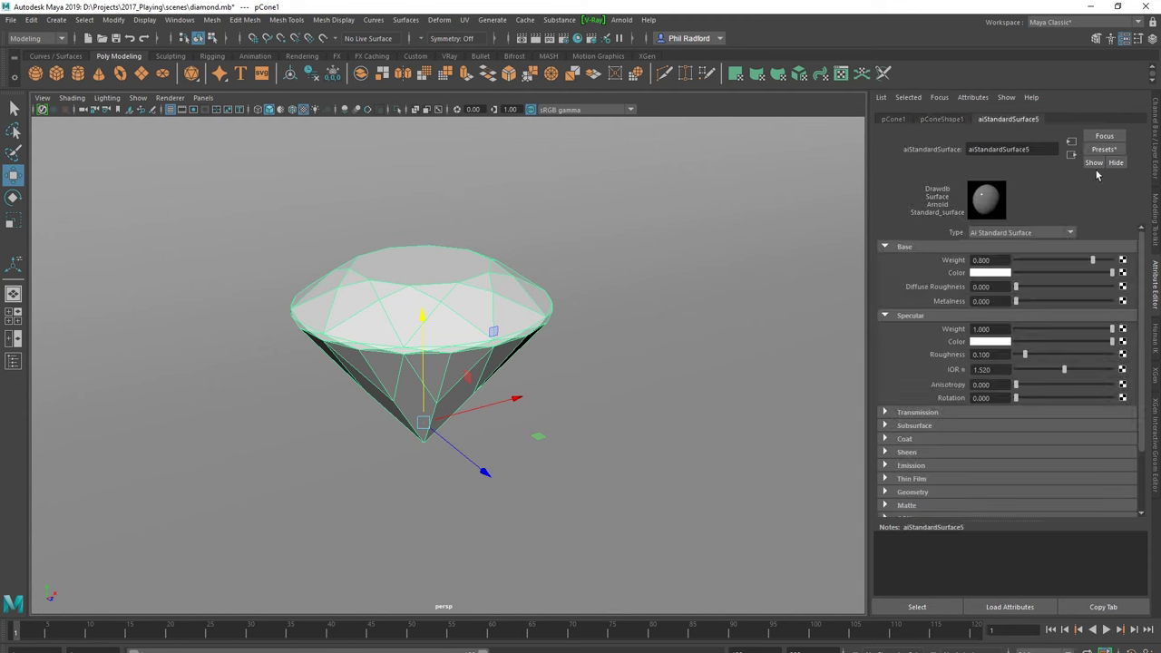
click(1102, 150)
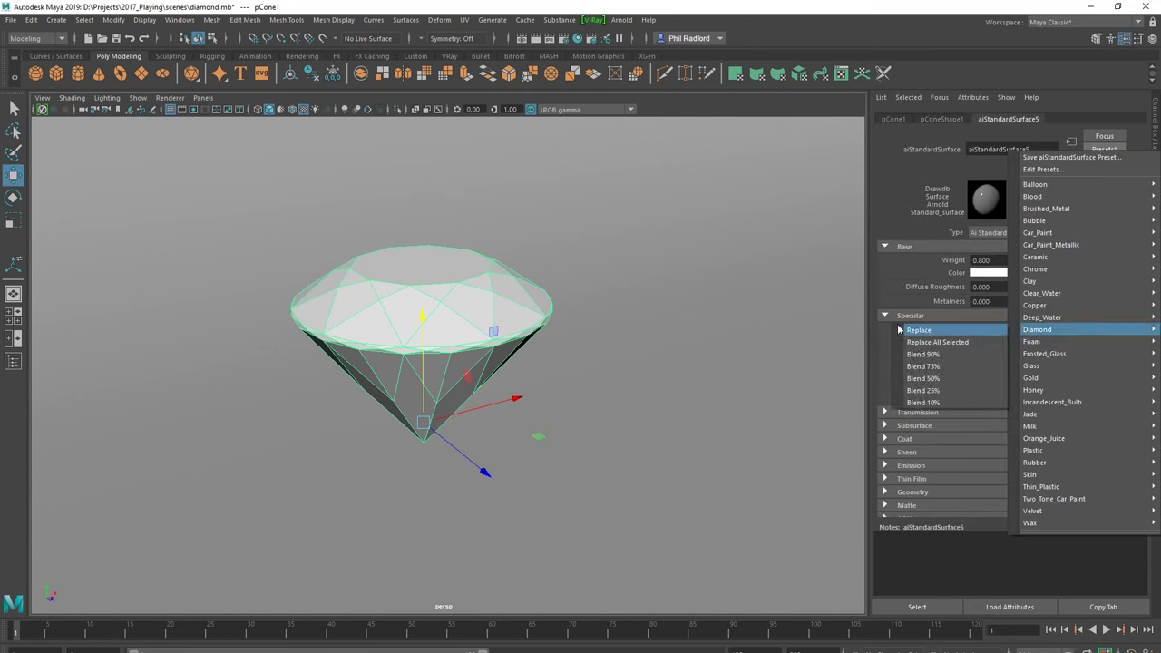
mouse_move(1037, 330)
click(898, 330)
Step: Switch the viewport to wireframe display and orbit to a higher view
alt+drag(591, 383, 588, 384)
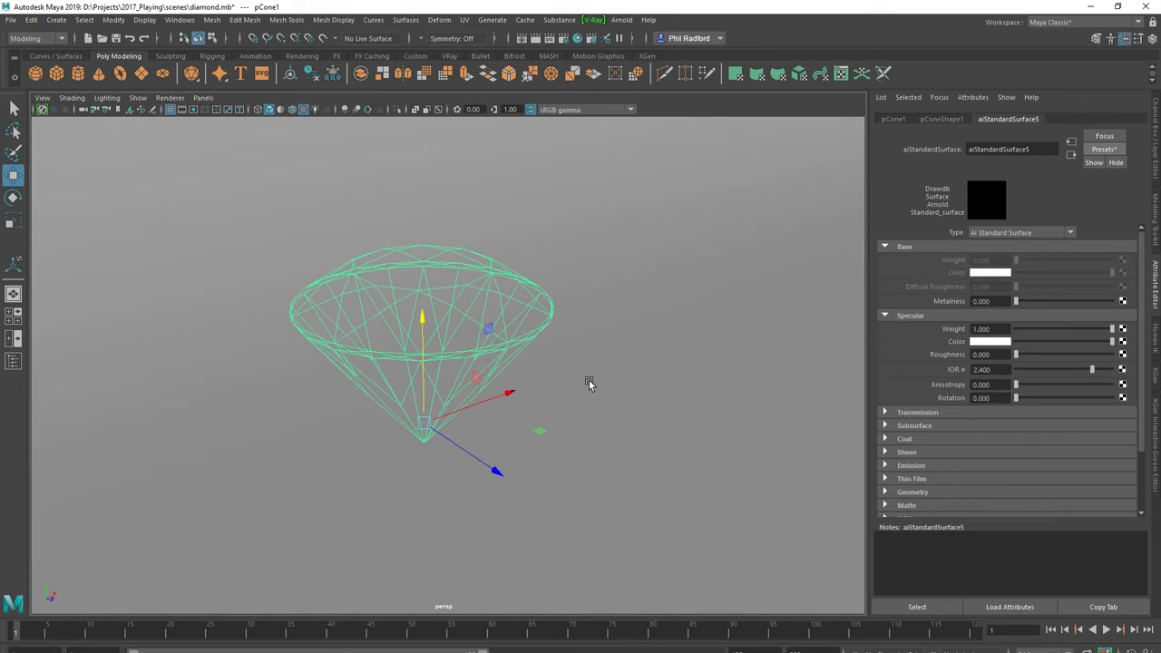
click(291, 110)
alt+drag(571, 240, 560, 248)
click(596, 20)
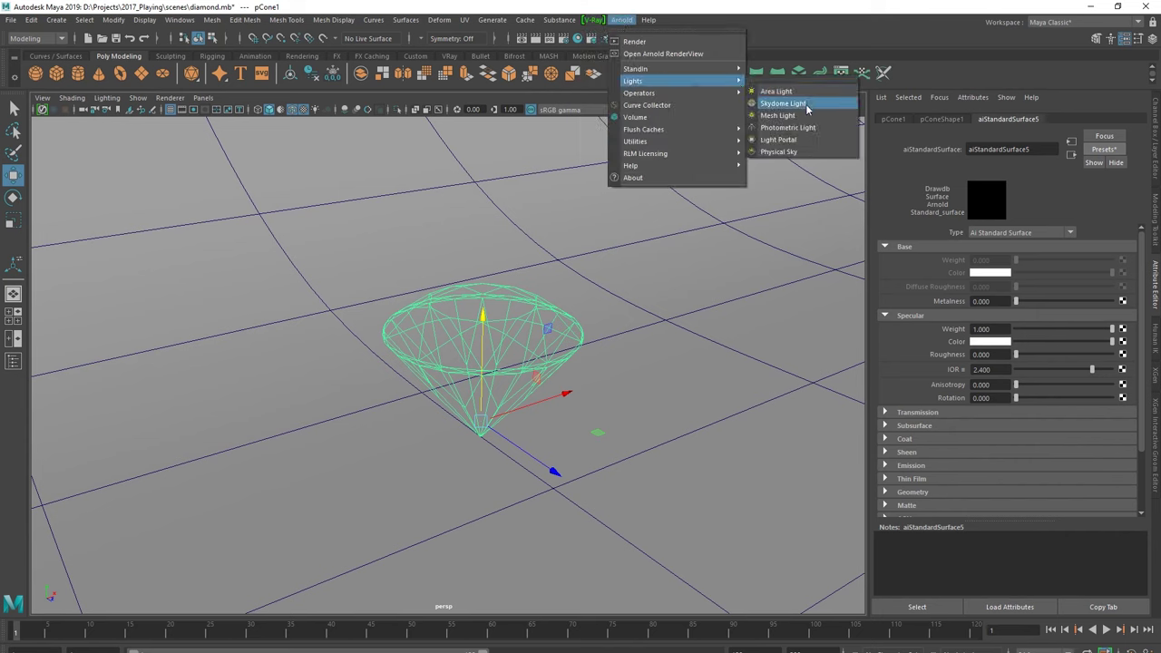
Step: Add an Arnold skydome light with an HDR image on its Color
click(784, 103)
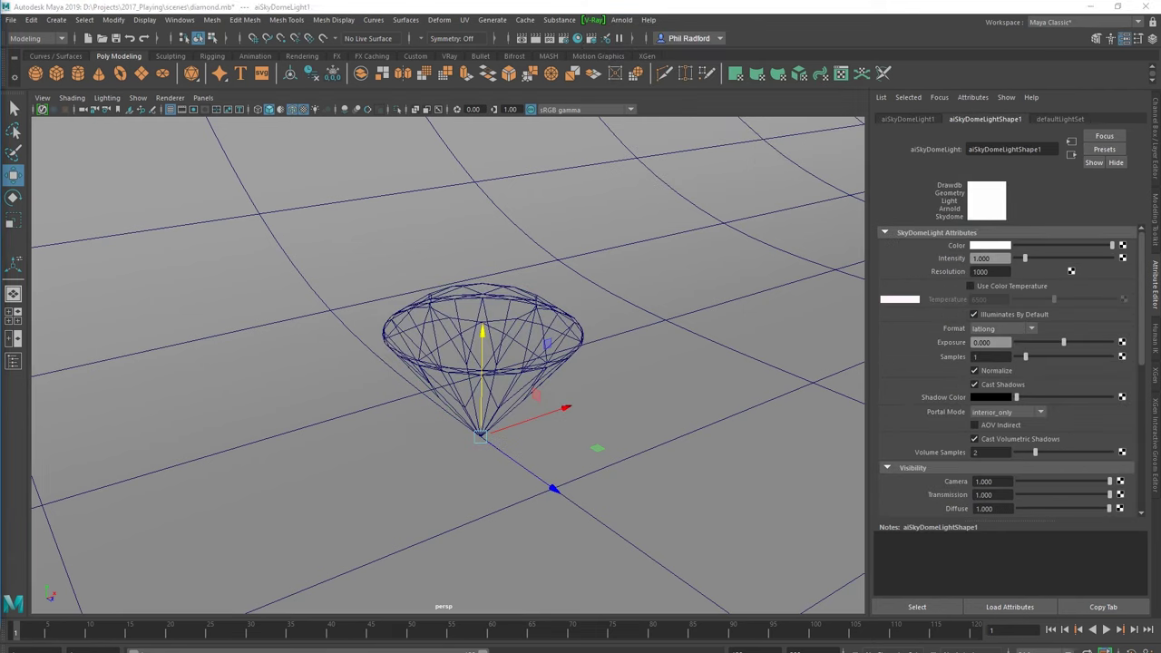
drag(482, 334, 943, 251)
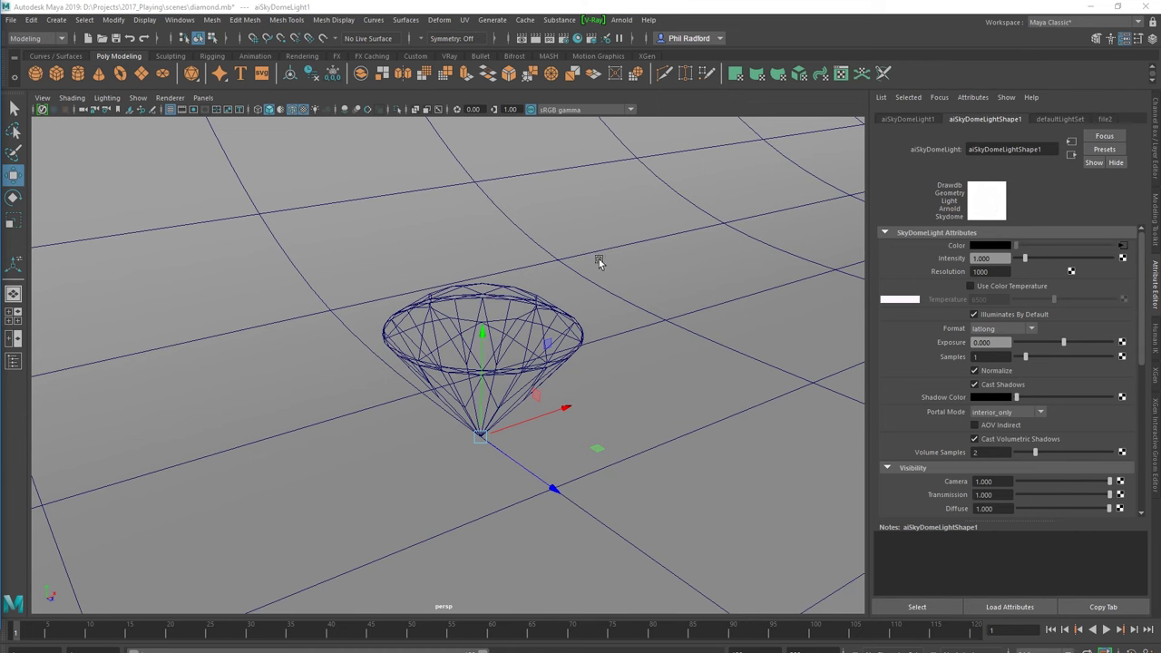
mouse_move(614, 285)
alt+mouse_down()
mouse_move(464, 367)
mouse_move(381, 384)
mouse_move(345, 321)
alt+mouse_up()
alt+right_drag(345, 321, 609, 330)
Step: Pull the view back from the diamond and render it in Arnold RenderView
alt+drag(608, 330, 531, 324)
alt+right_drag(532, 324, 379, 304)
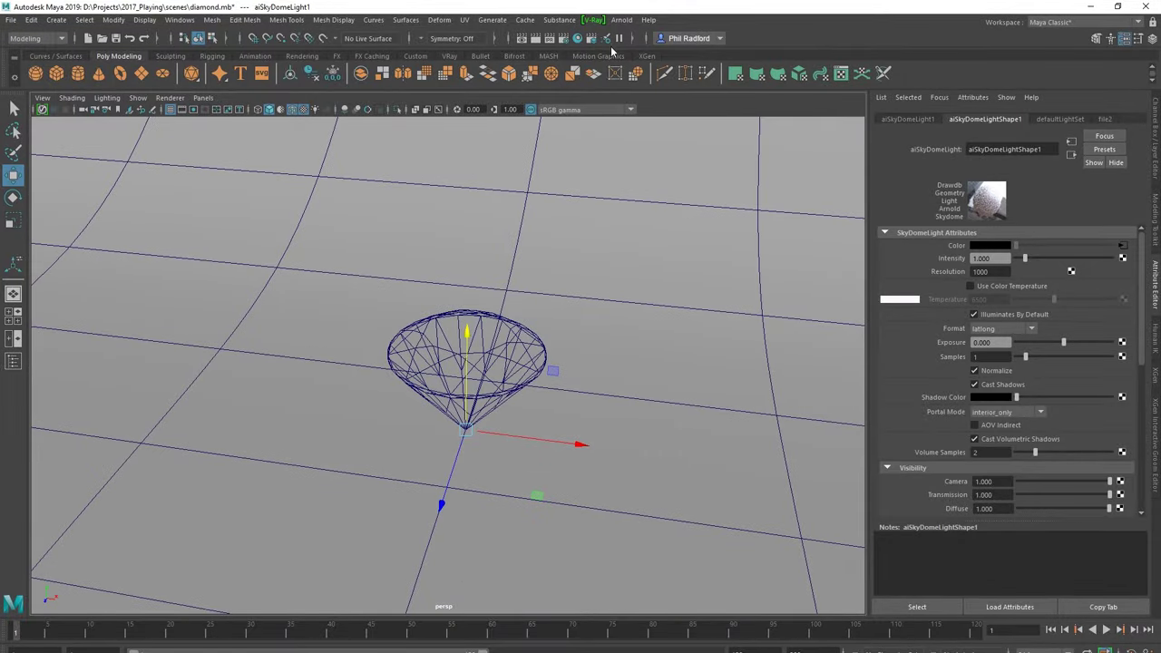
click(624, 20)
click(657, 54)
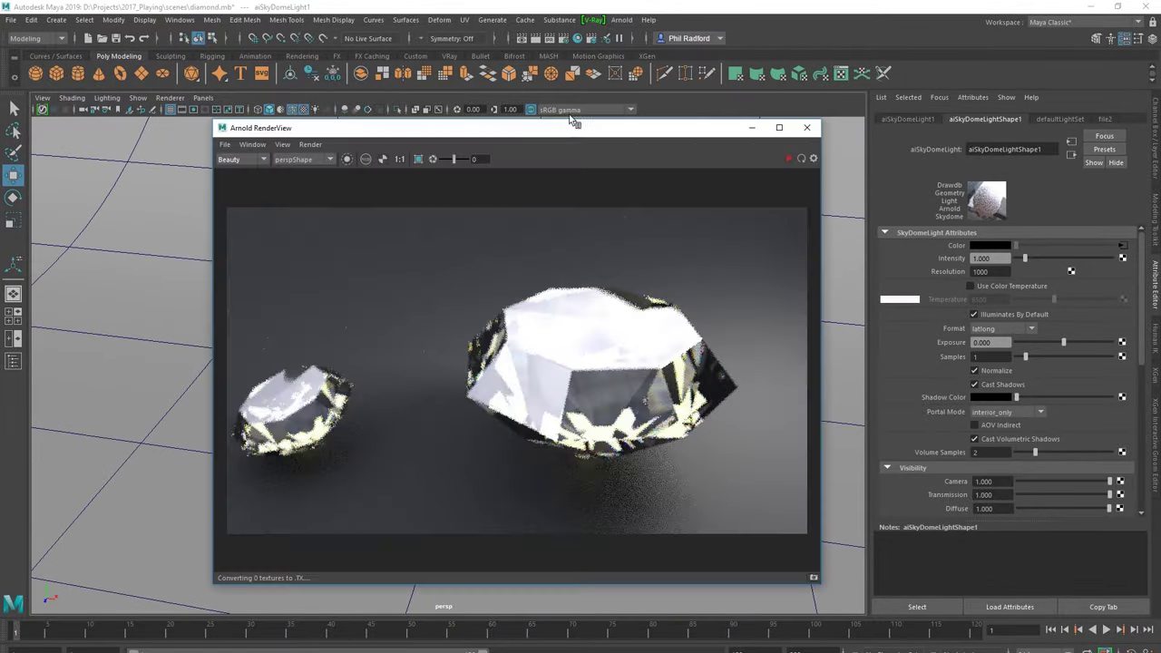
Step: Check Render Settings, then restart the interactive Arnold RenderView render
click(563, 39)
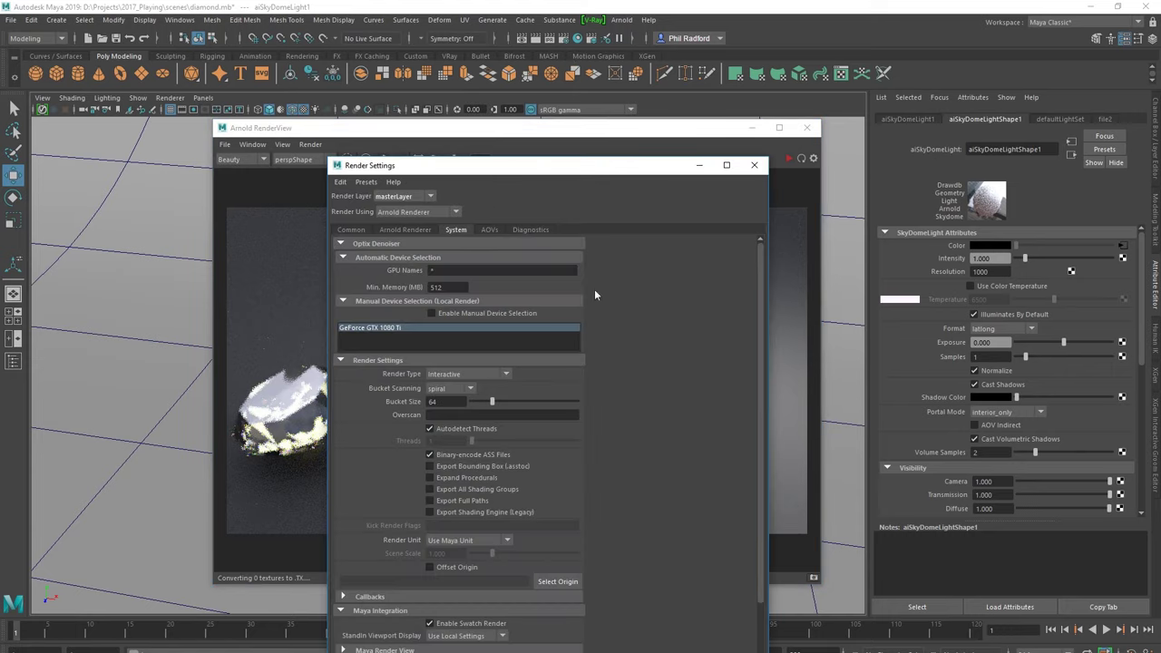
click(754, 165)
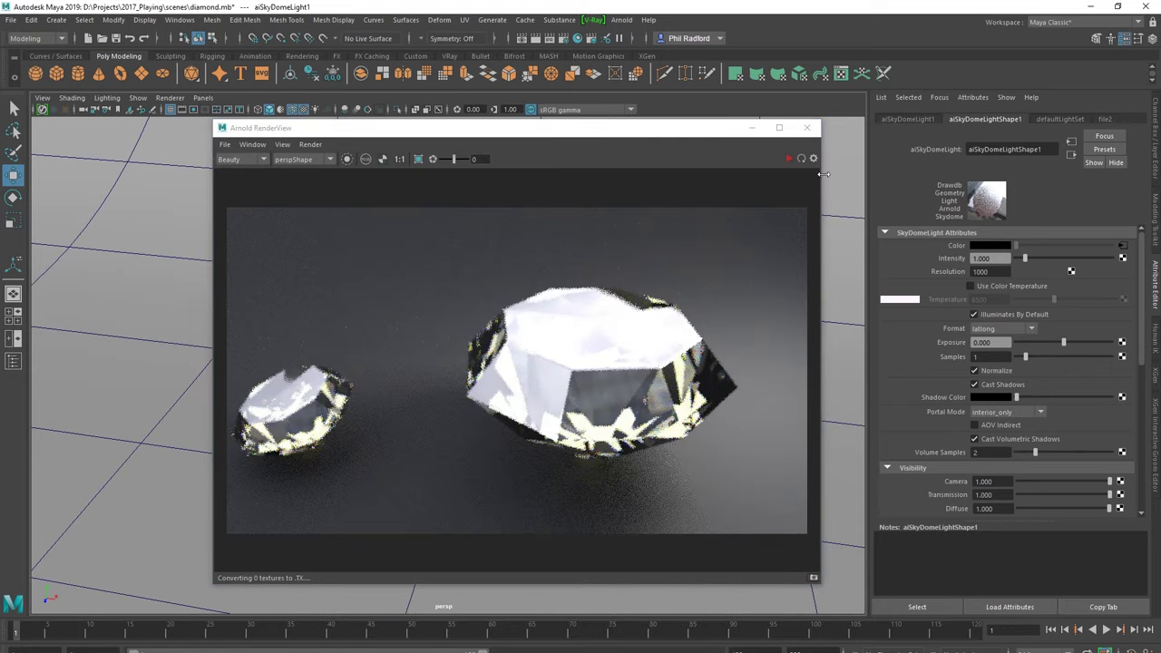
click(784, 163)
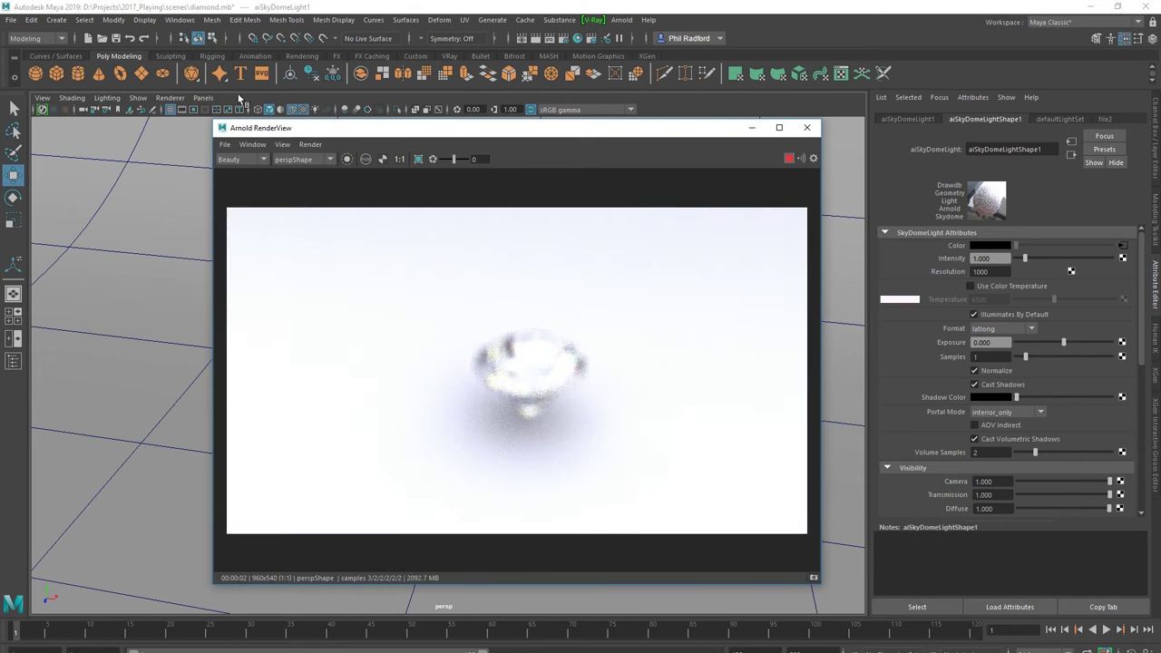
Step: Set the persp camera's Arnold Aperture Size to 0 to remove the blur
click(179, 20)
click(211, 155)
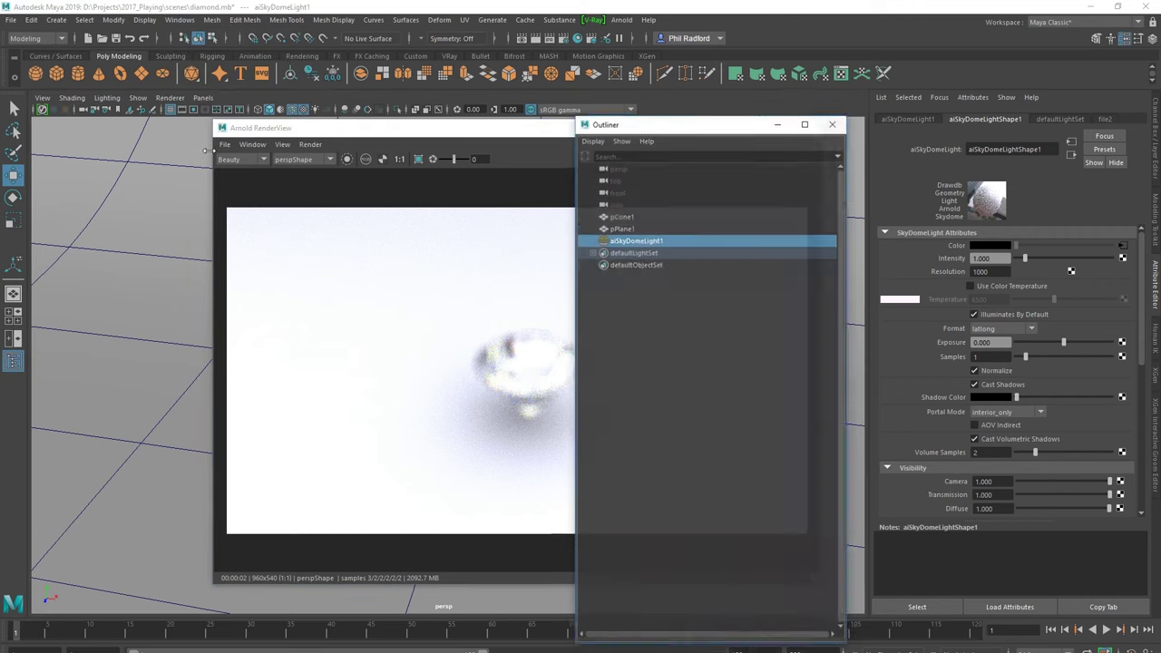
click(640, 160)
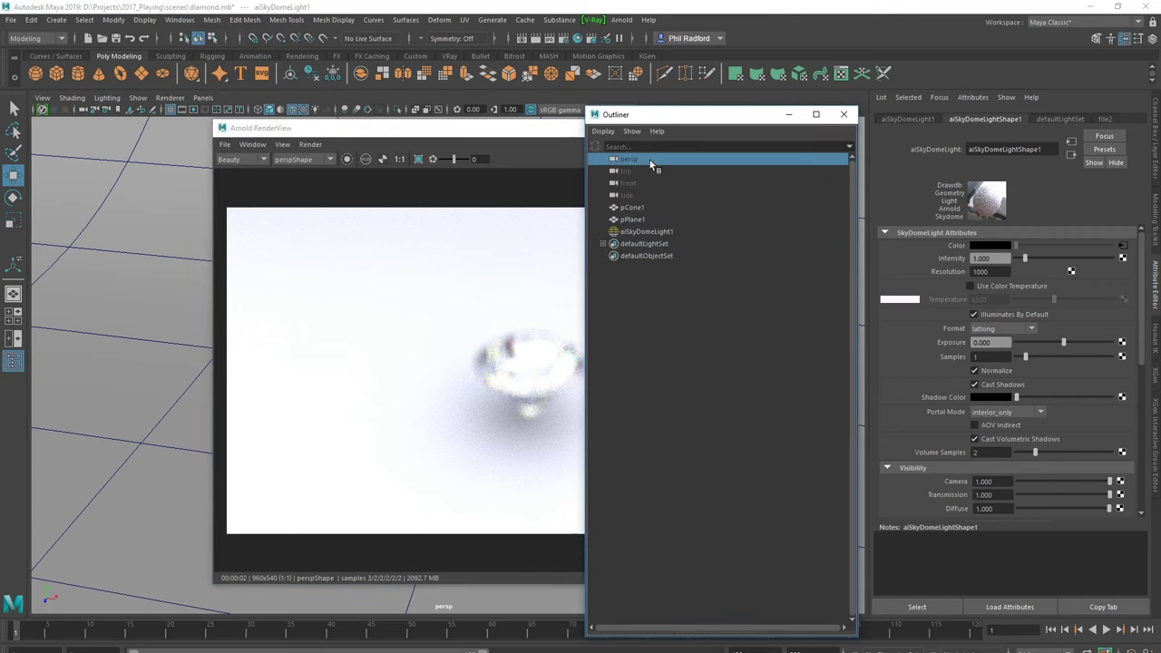
click(843, 115)
scroll(1042, 394, down, 5)
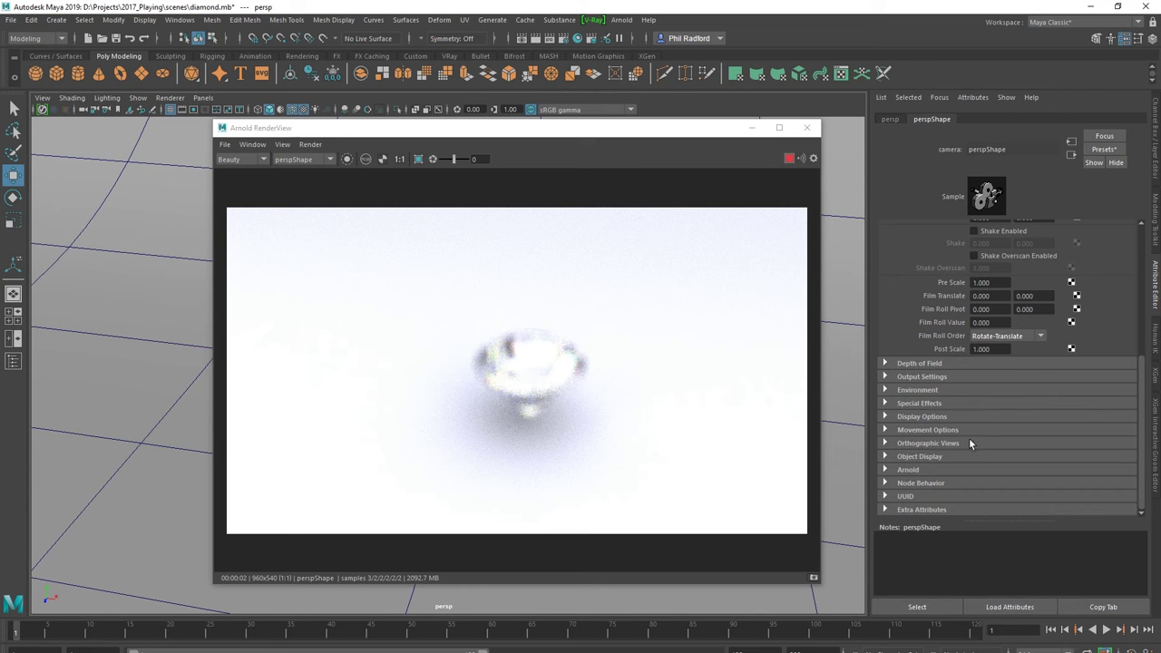
click(949, 470)
scroll(1064, 436, down, 4)
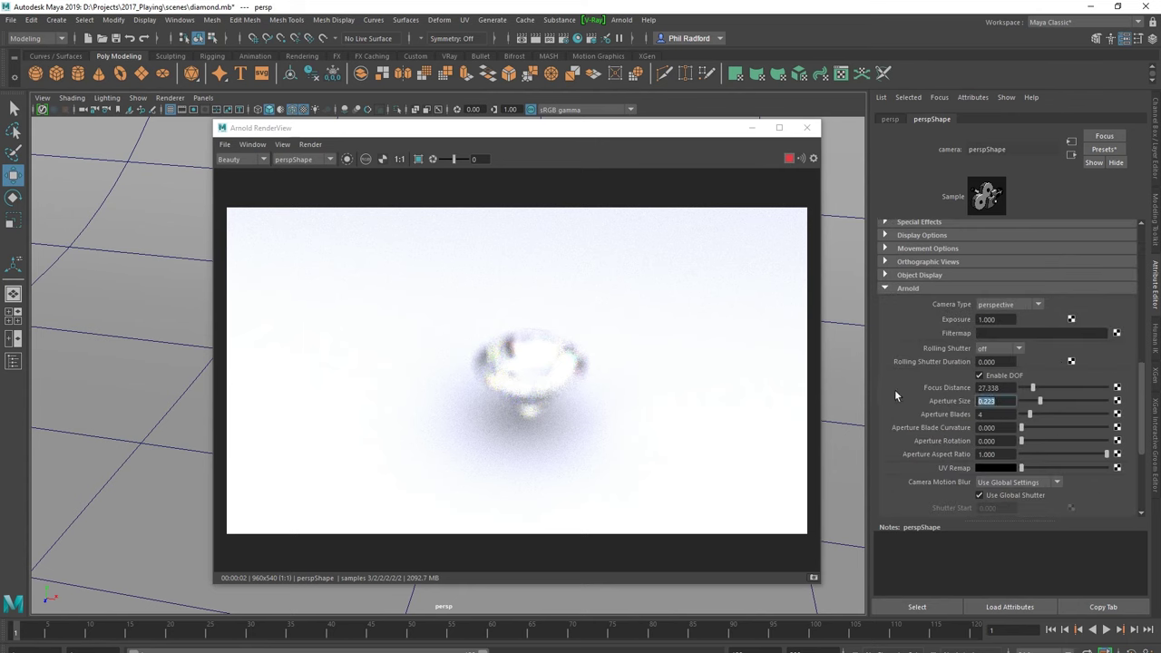
text(0)
key(Return)
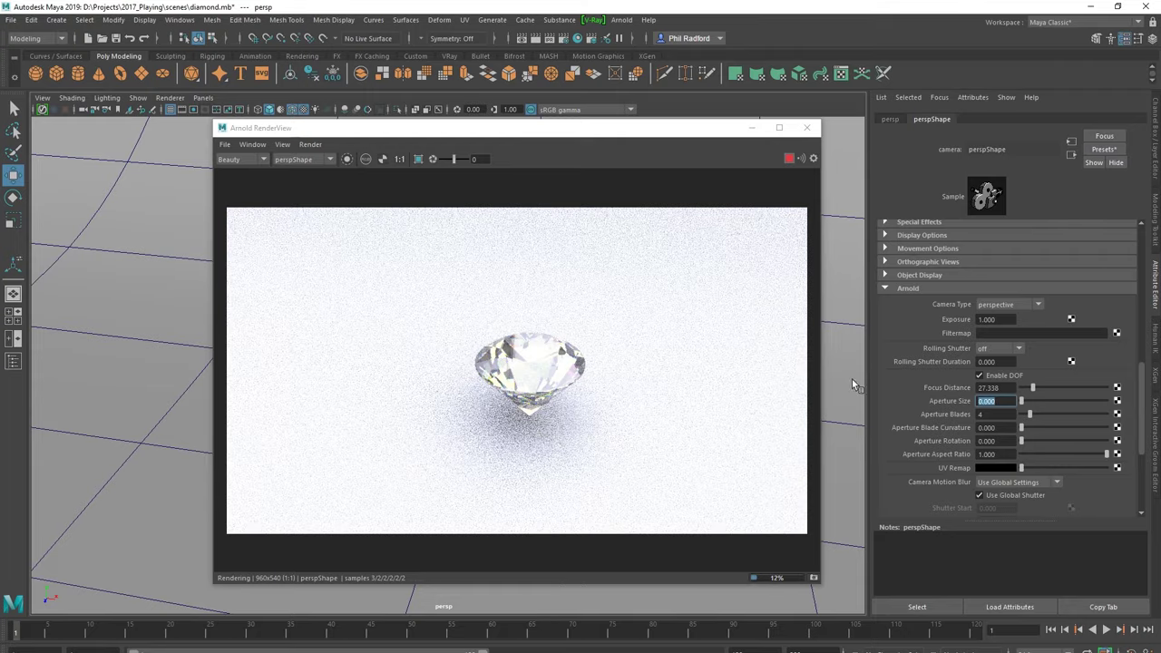
Step: Dolly and orbit the camera closer to the diamond, then select the backdrop plane
drag(555, 128, 803, 98)
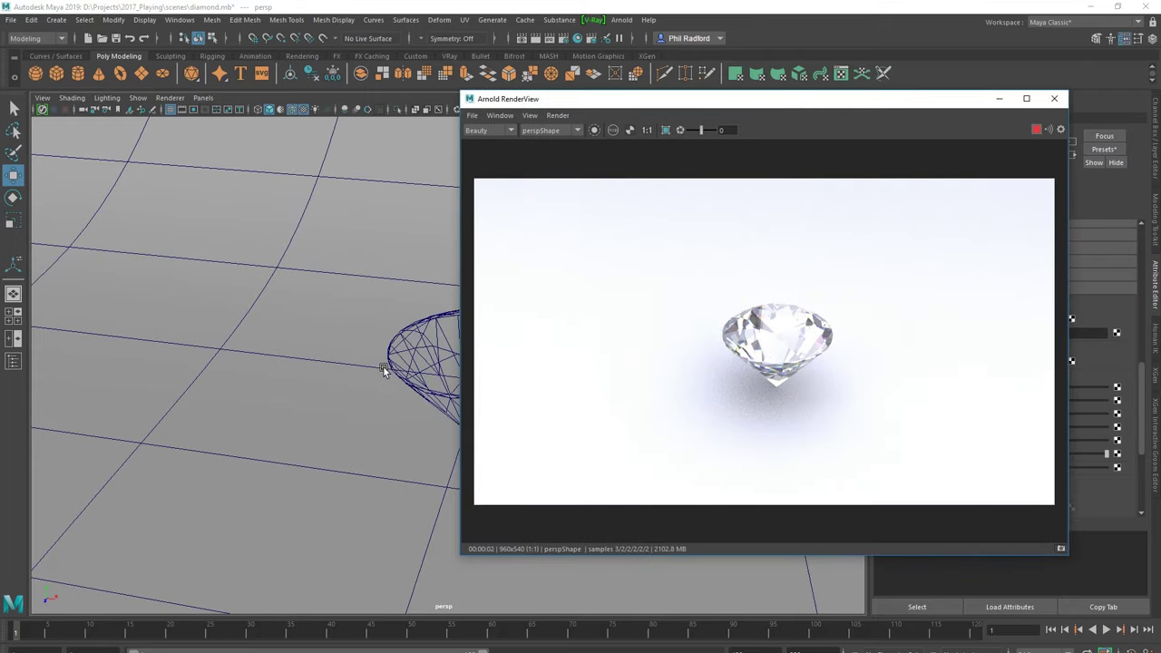
scroll(343, 331, up, 3)
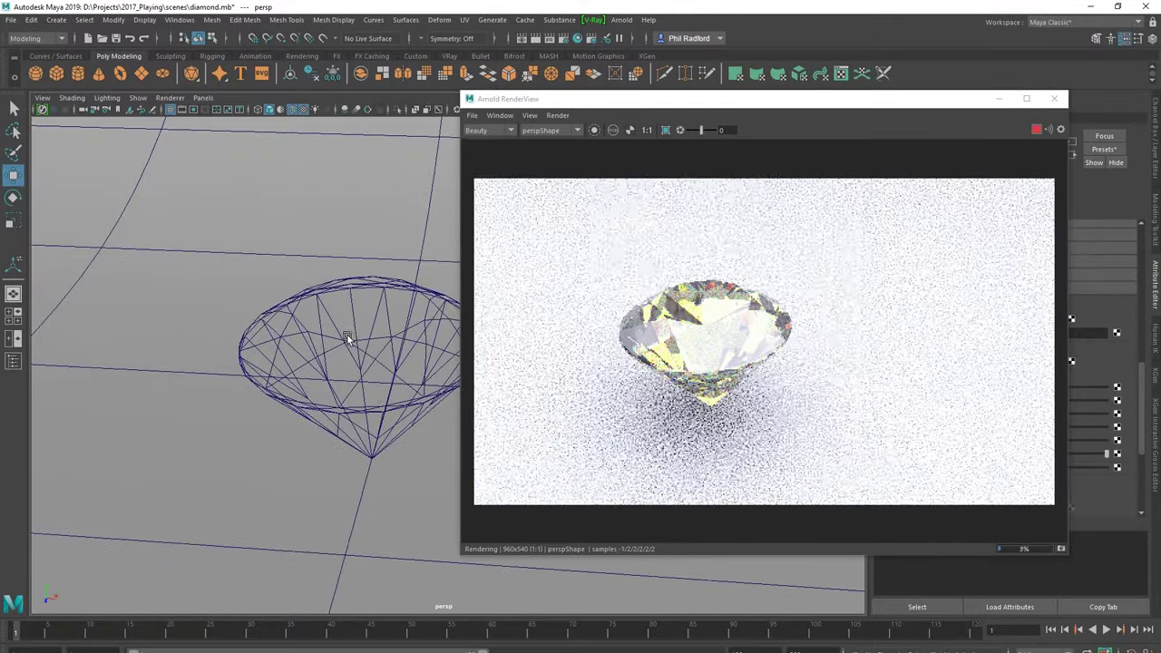
mouse_move(346, 335)
alt+mouse_down()
mouse_move(362, 345)
mouse_move(331, 364)
mouse_move(351, 301)
mouse_move(366, 310)
mouse_move(356, 298)
mouse_move(365, 317)
mouse_move(335, 318)
mouse_move(384, 332)
mouse_move(348, 366)
mouse_move(452, 371)
mouse_move(385, 353)
mouse_move(402, 343)
mouse_move(382, 323)
mouse_move(343, 317)
mouse_move(363, 330)
mouse_move(239, 278)
alt+mouse_up()
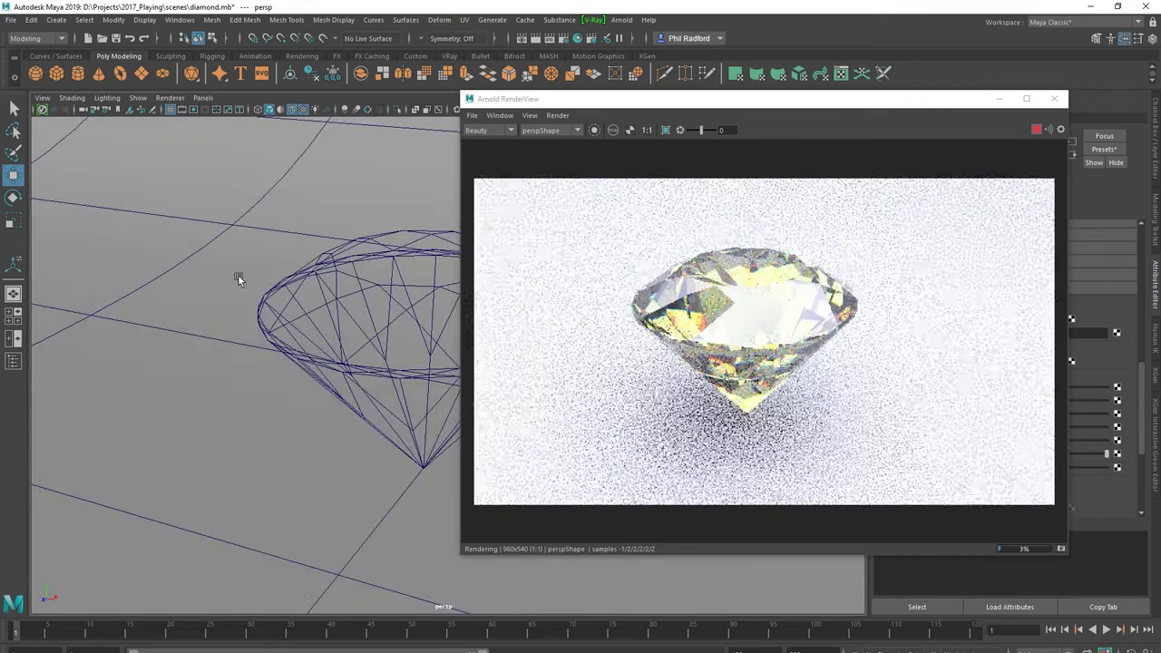
click(250, 227)
right_drag(249, 225, 260, 381)
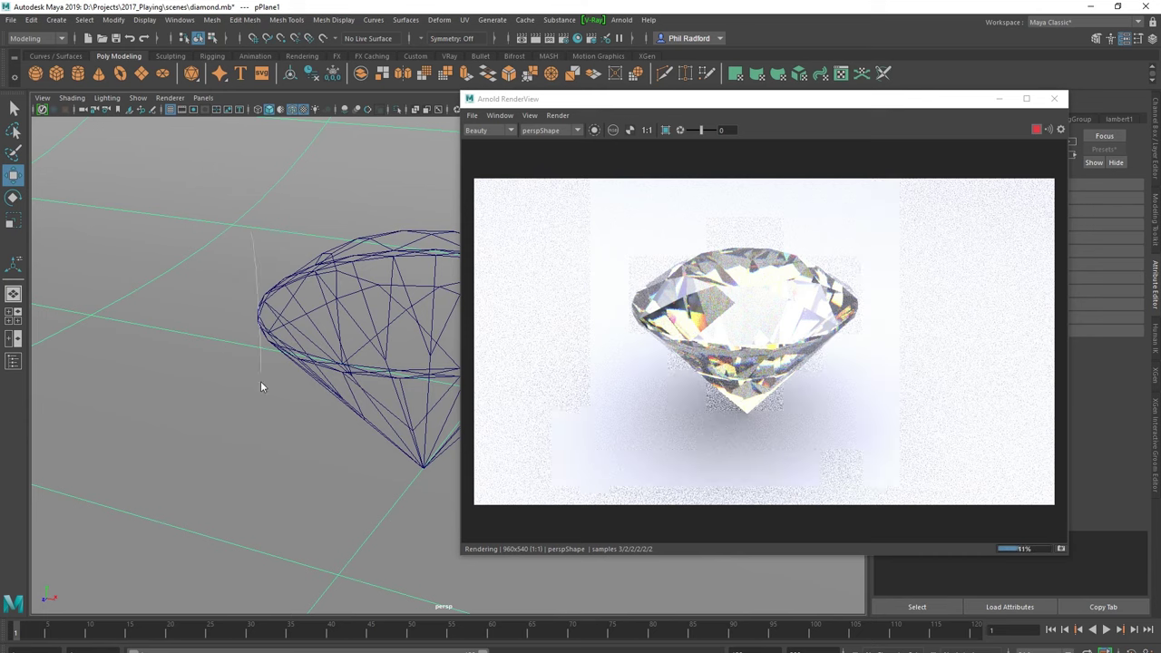
Step: Assign a new aiStandardSurface material to the backdrop plane
click(243, 534)
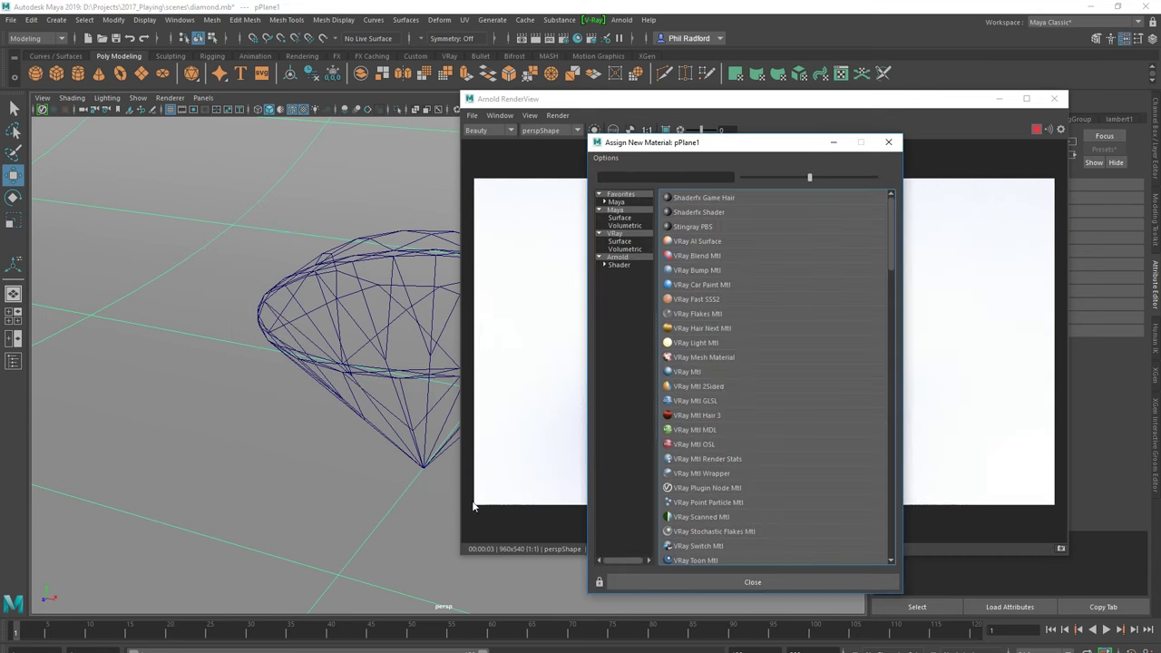
click(622, 258)
click(712, 343)
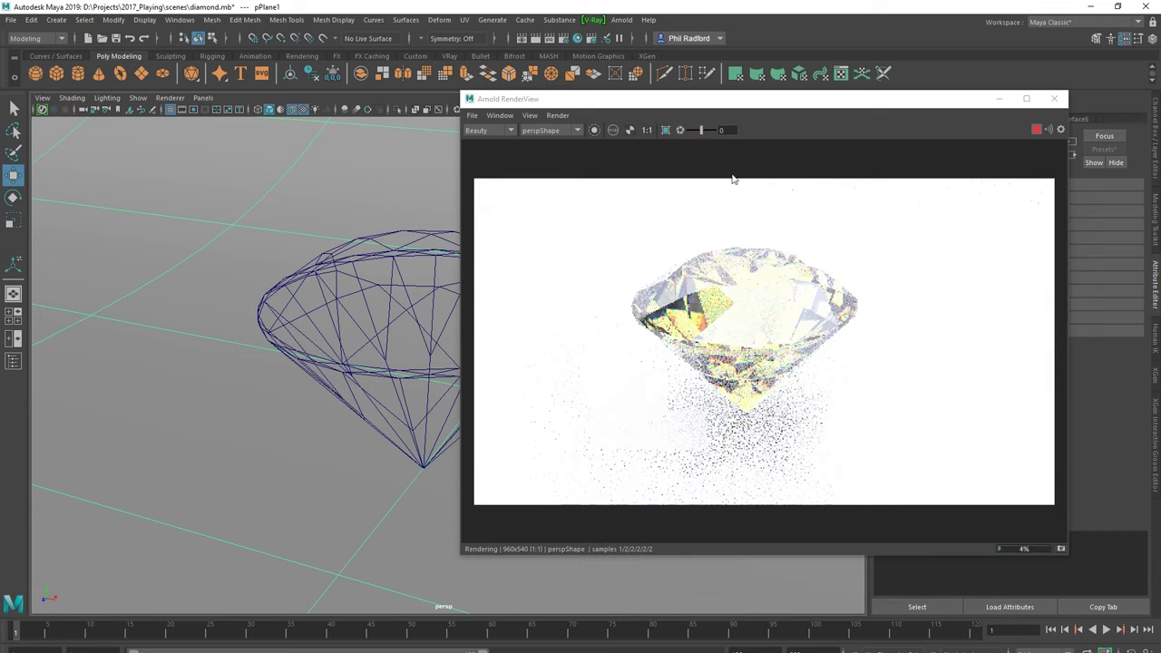
drag(764, 104, 91, 148)
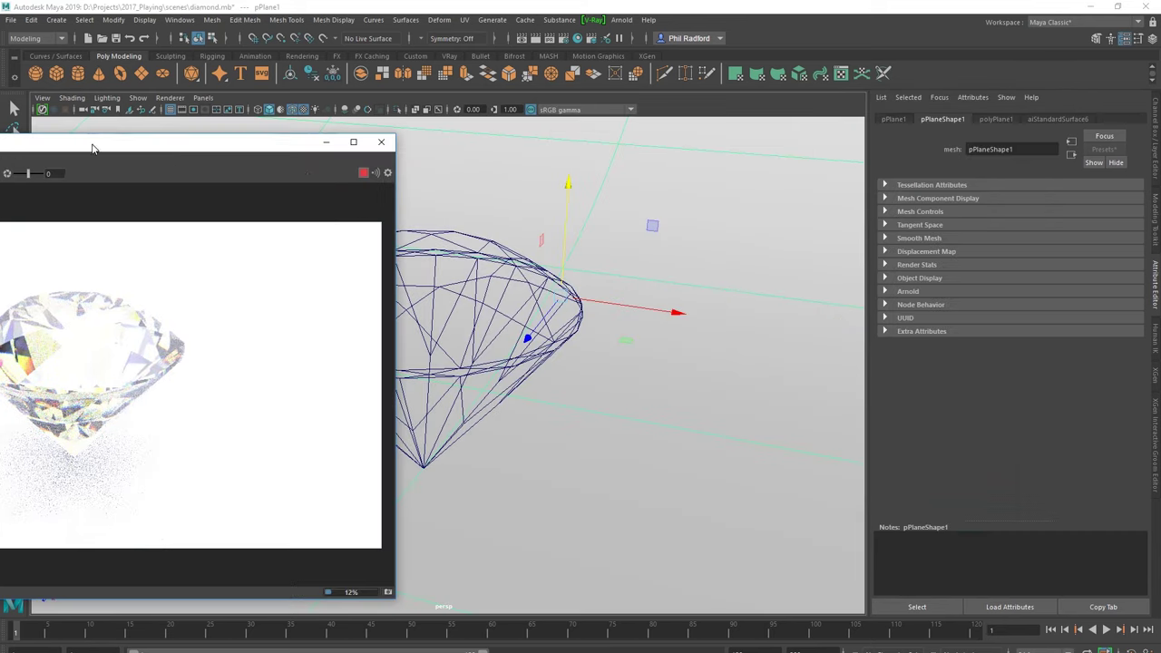
click(1059, 120)
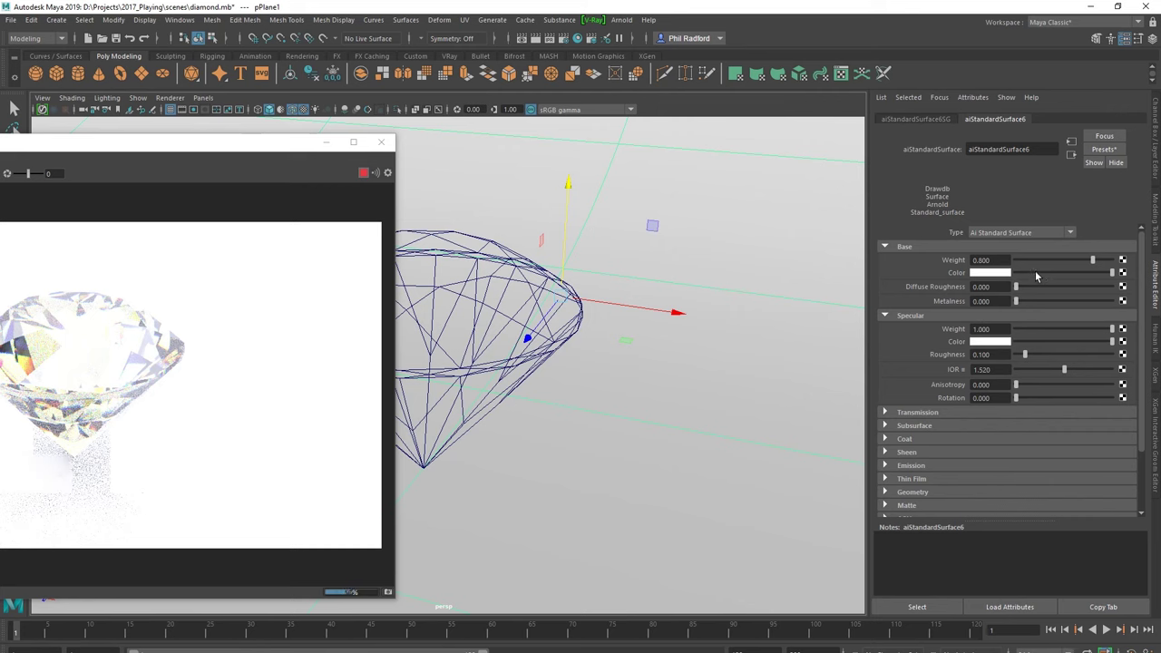
Step: Give the backdrop material dark grey base colour, specular roughness 0.318 and weight 0.439
click(1025, 272)
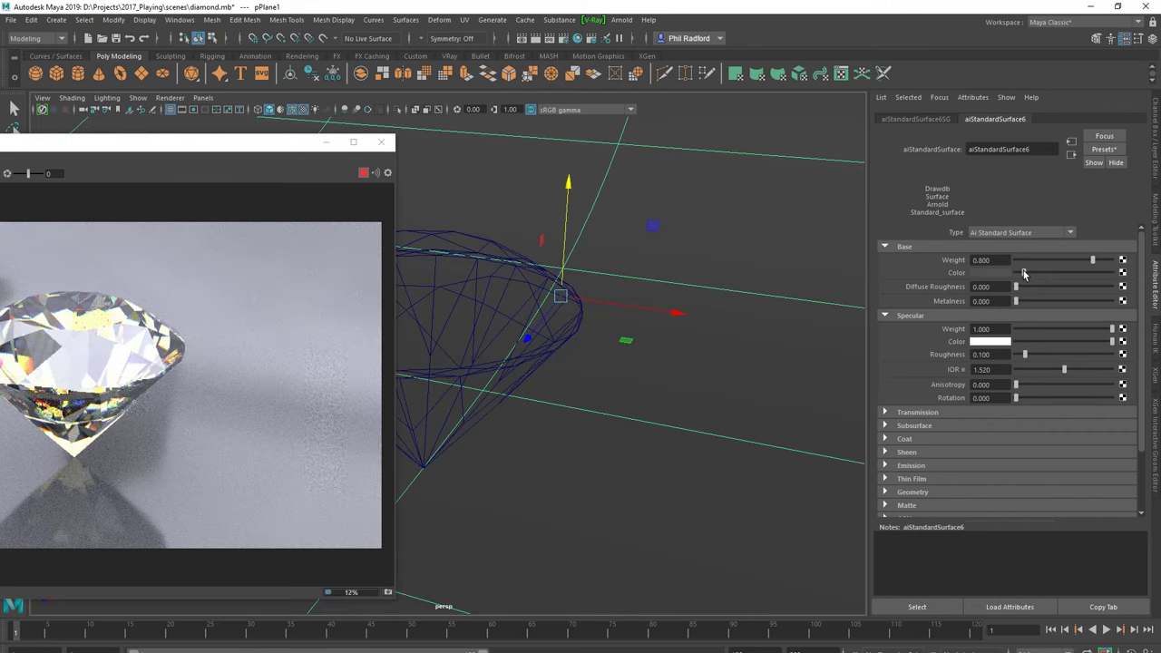
drag(266, 150, 366, 146)
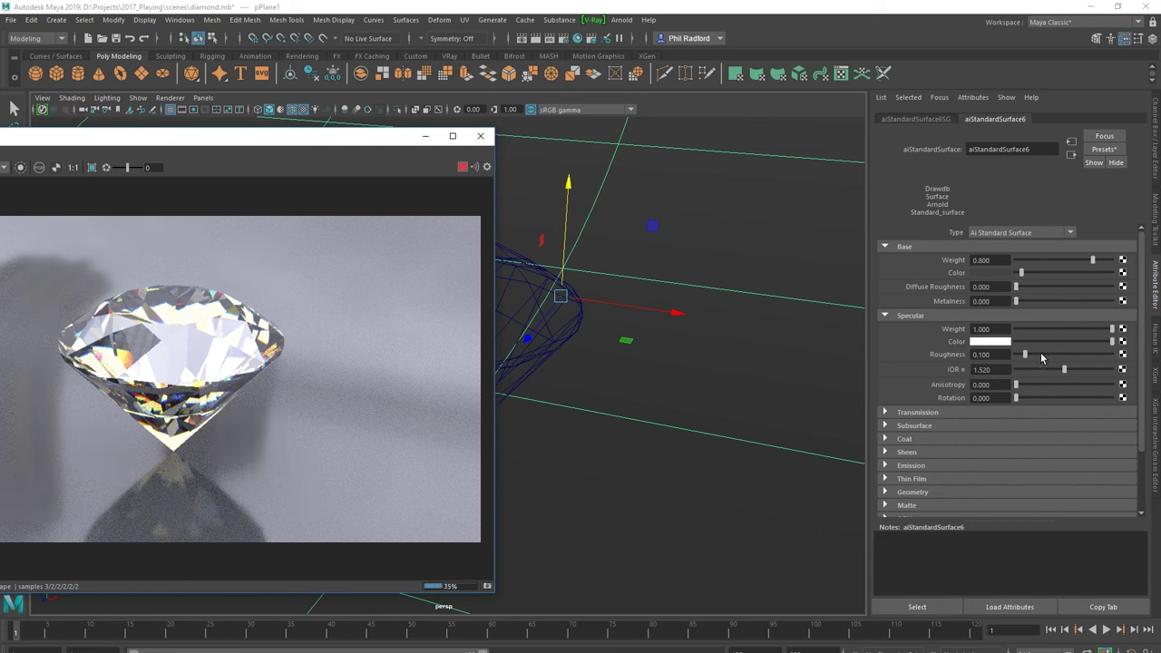
drag(1042, 357, 1046, 356)
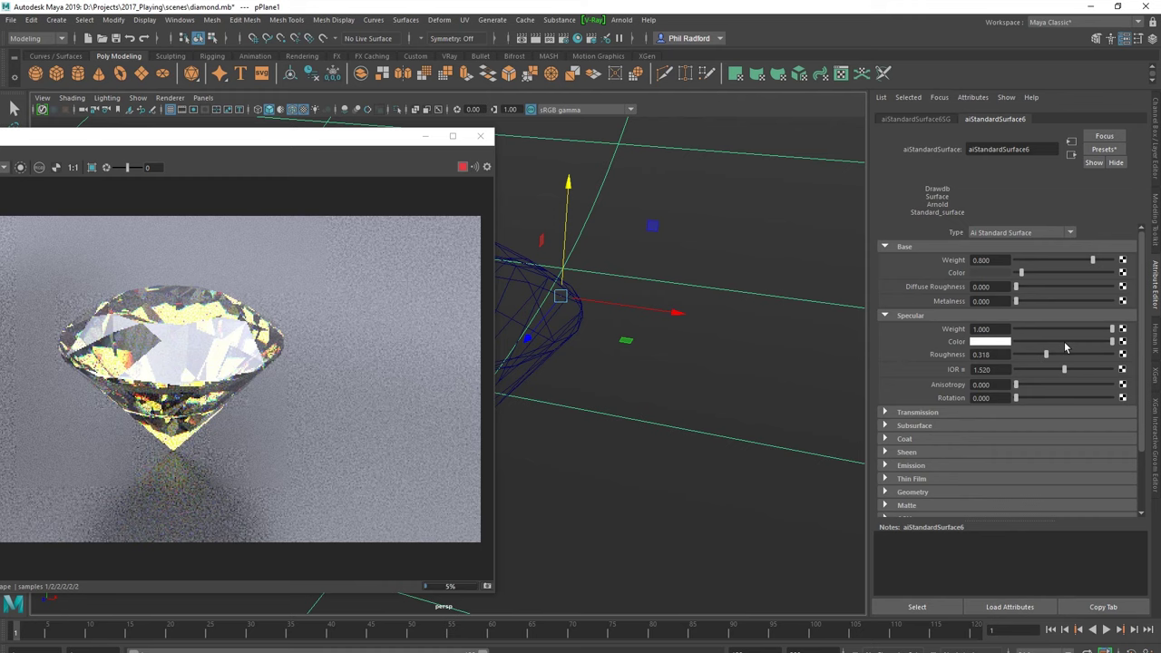
drag(1113, 328, 1081, 329)
click(1058, 329)
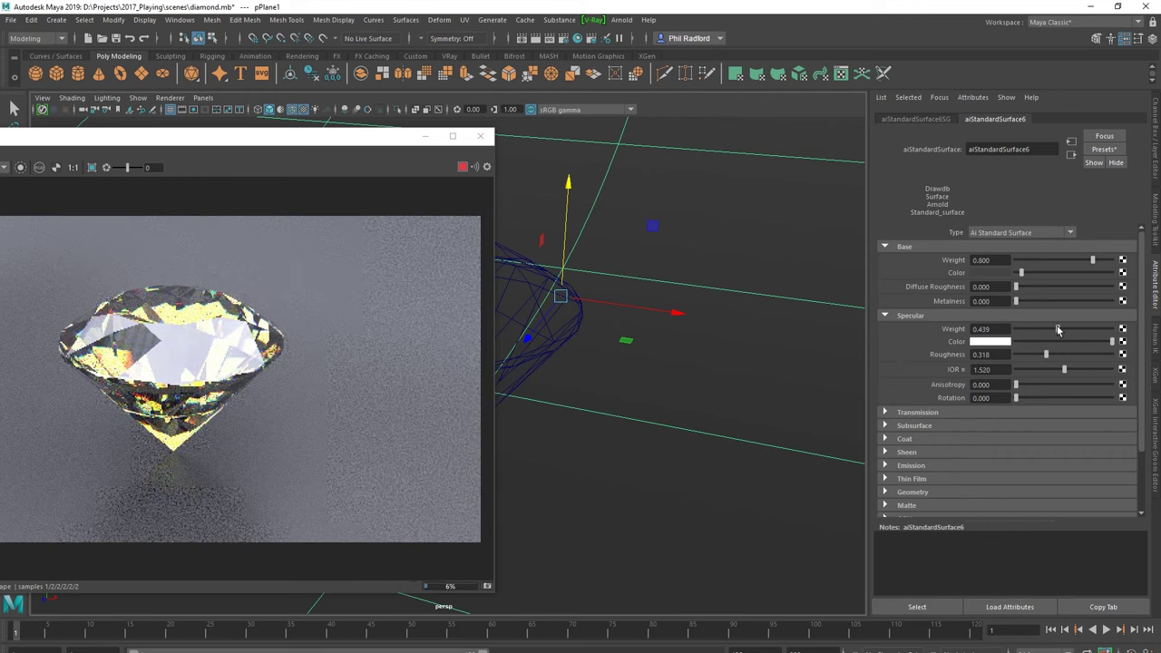
drag(208, 146, 704, 154)
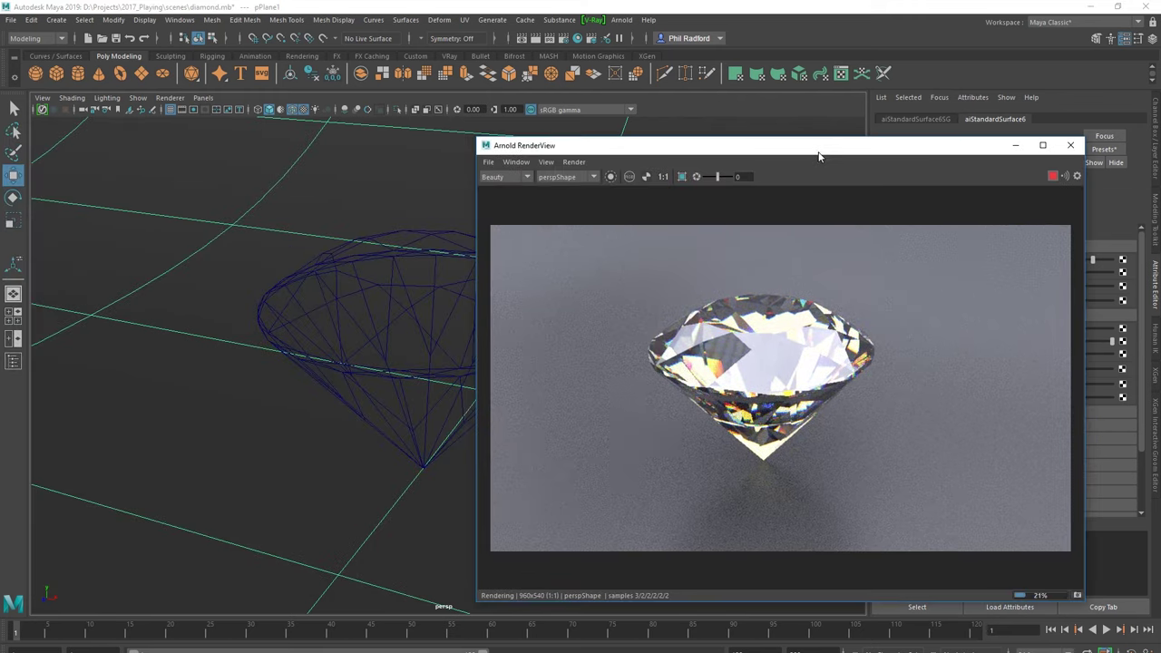
alt+drag(351, 360, 358, 365)
mouse_move(703, 145)
mouse_down()
mouse_move(626, 27)
mouse_move(305, 123)
mouse_up()
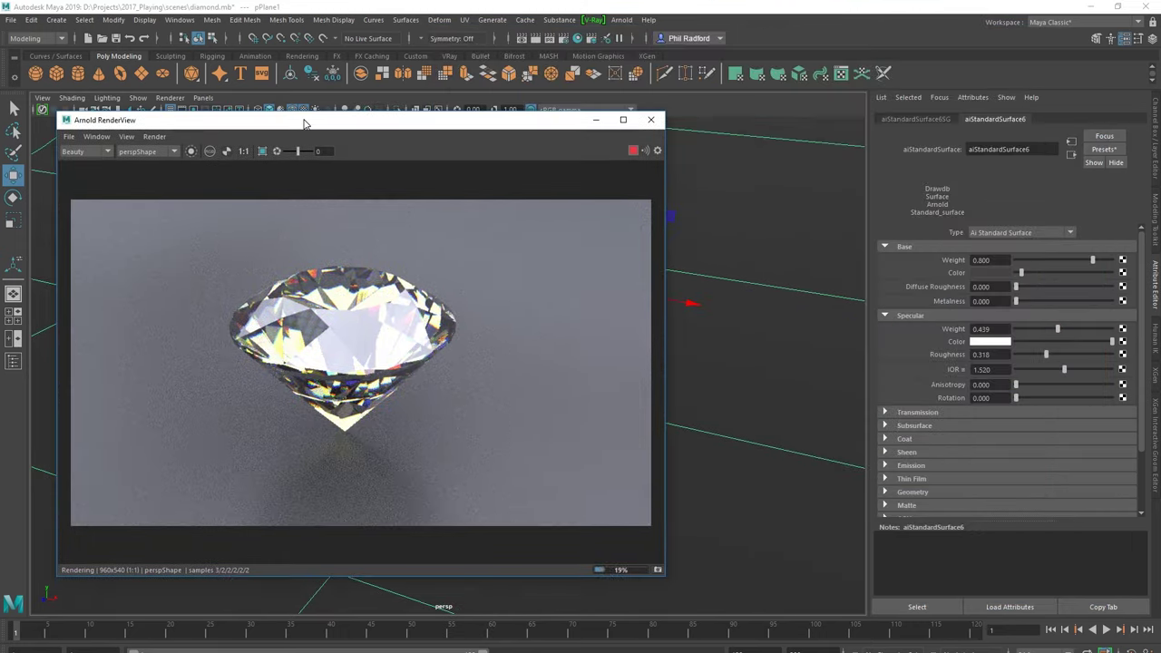
Step: Turn on Caustics in the aiStandardSurface6 material's Advanced settings
click(918, 413)
scroll(923, 448, down, 3)
scroll(917, 409, down, 2)
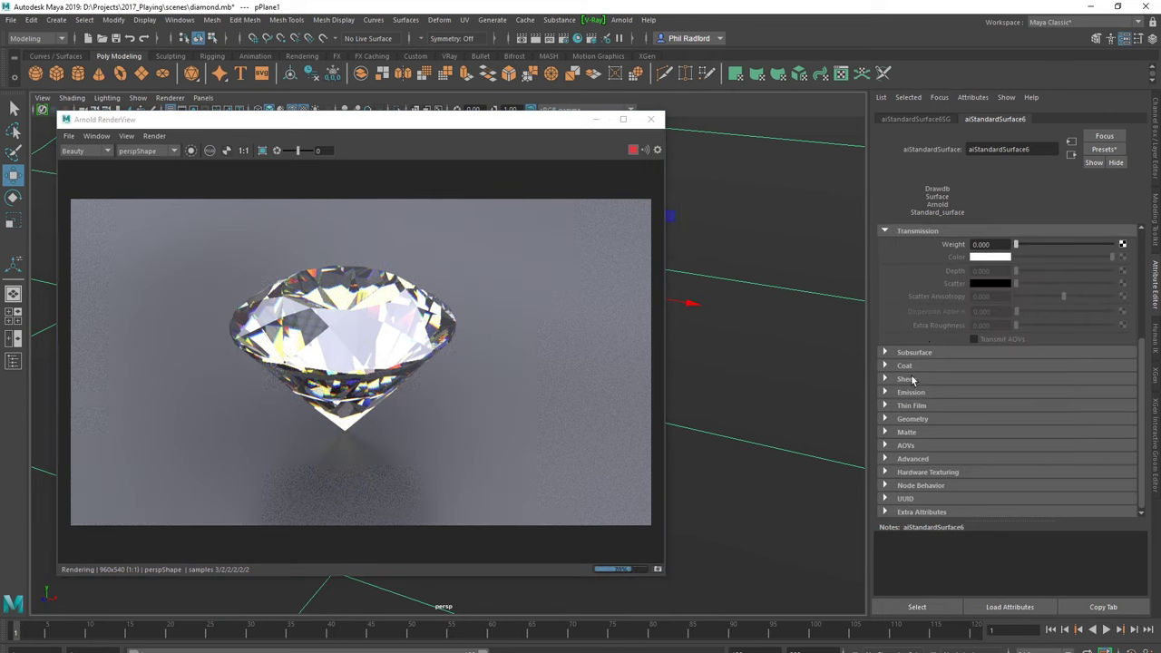
click(915, 393)
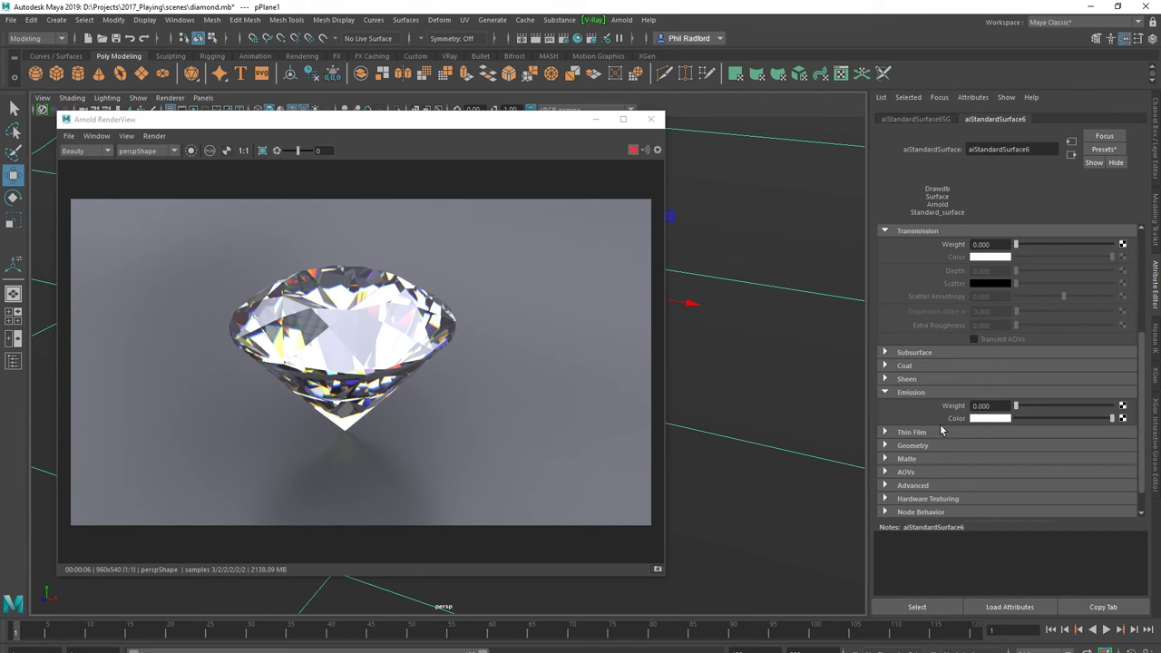
scroll(925, 399, down, 1)
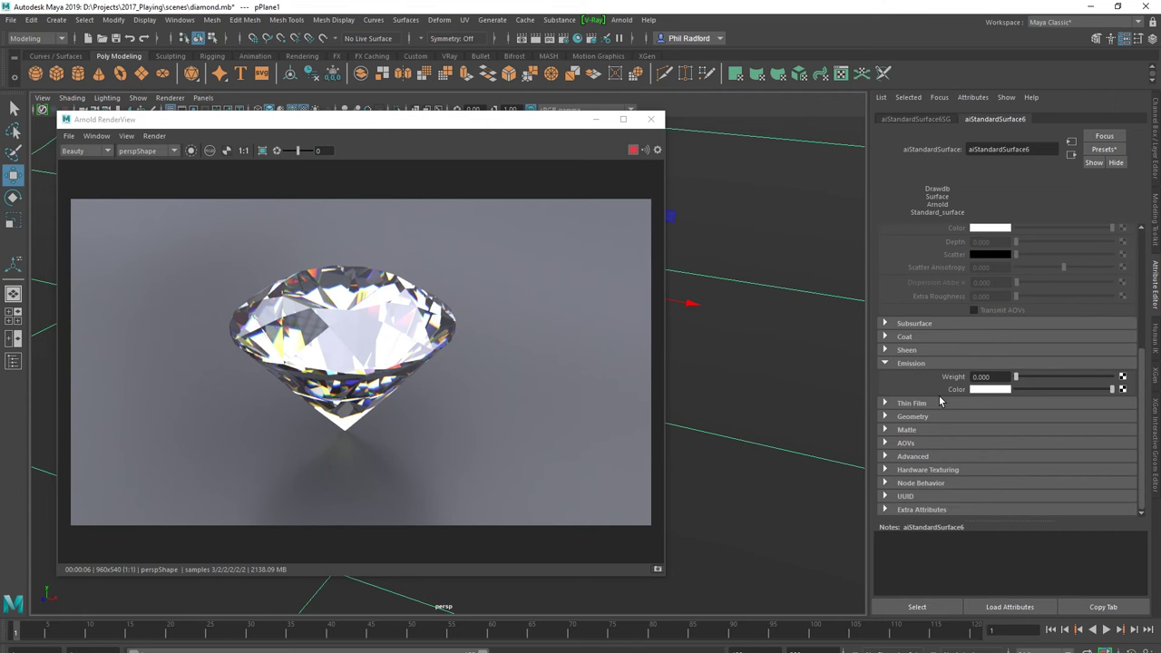
click(914, 456)
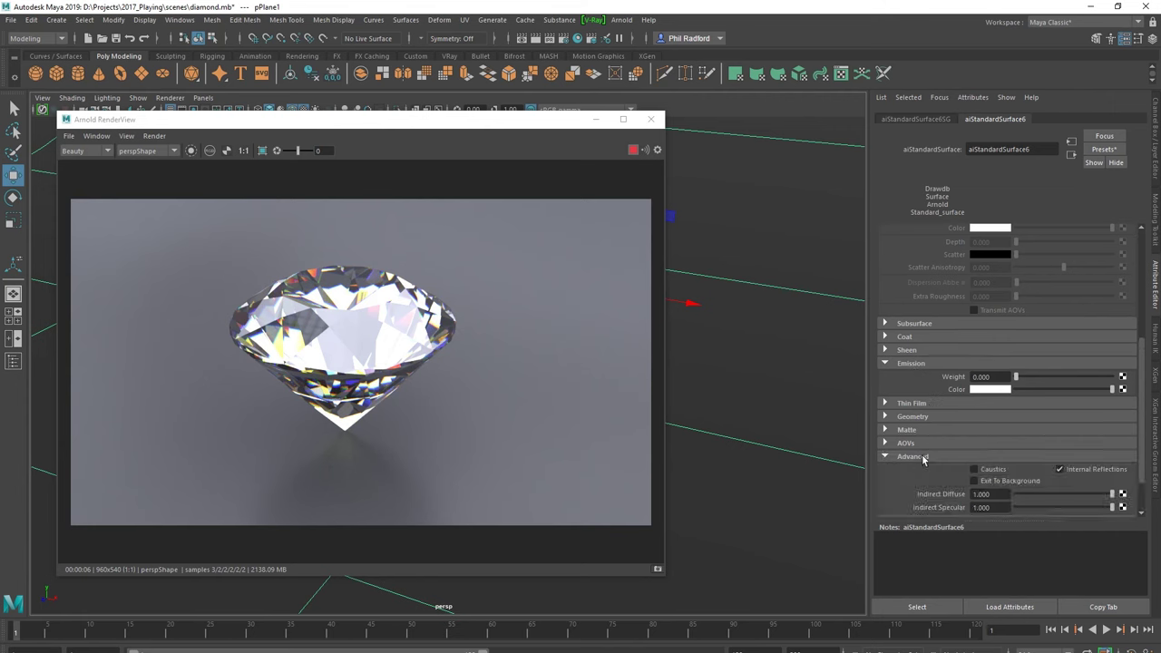
click(976, 470)
drag(500, 129, 518, 137)
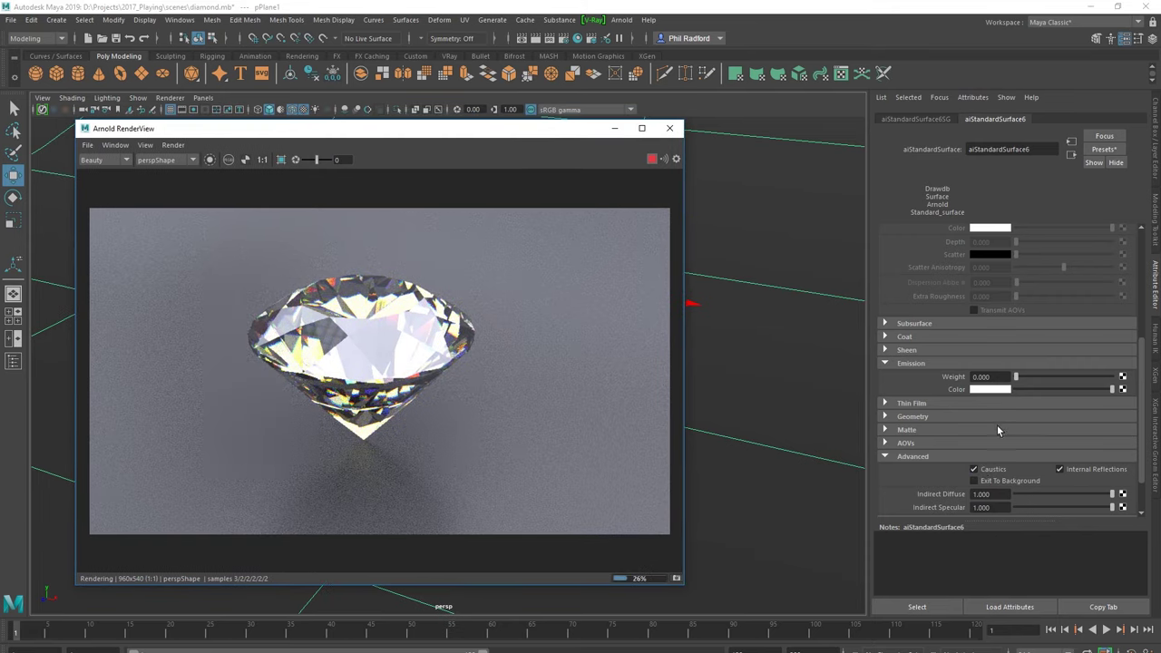
scroll(997, 427, down, 3)
scroll(956, 432, up, 10)
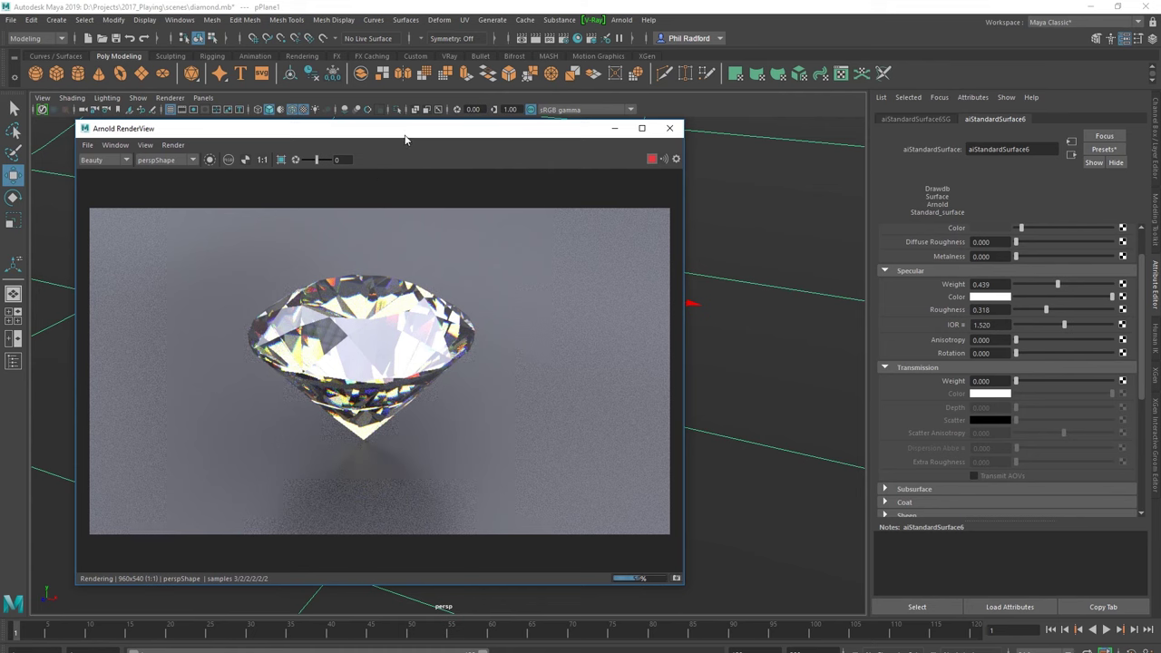
drag(406, 134, 819, 145)
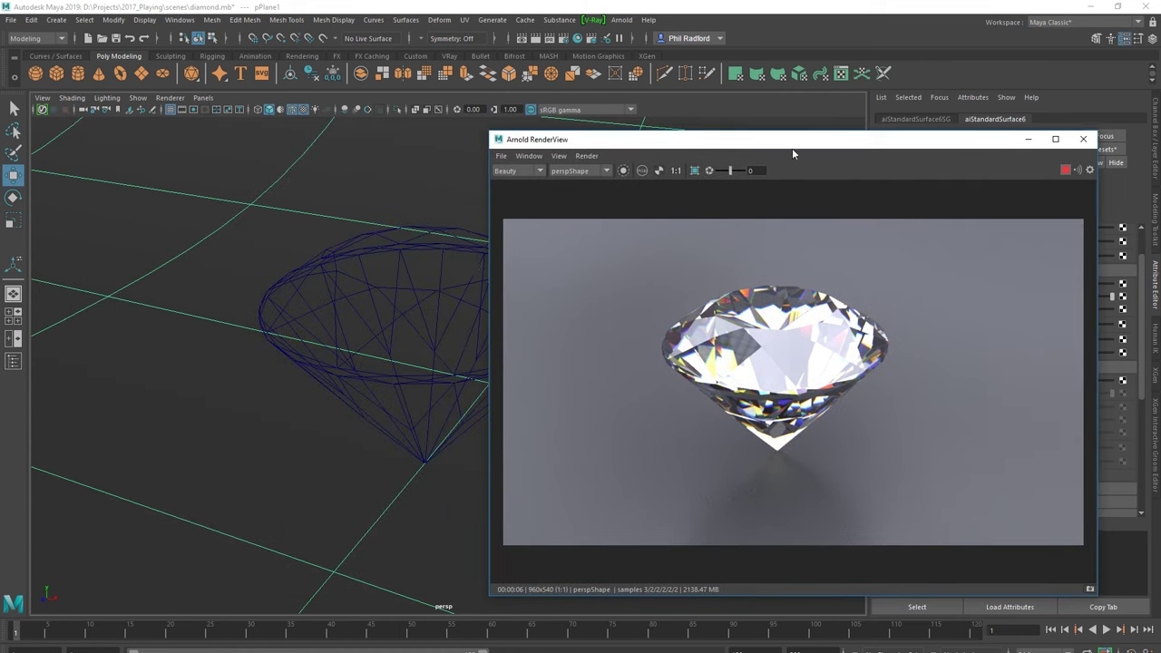
Step: Duplicate the diamond and move the copy down and to the left
alt+drag(426, 313, 359, 335)
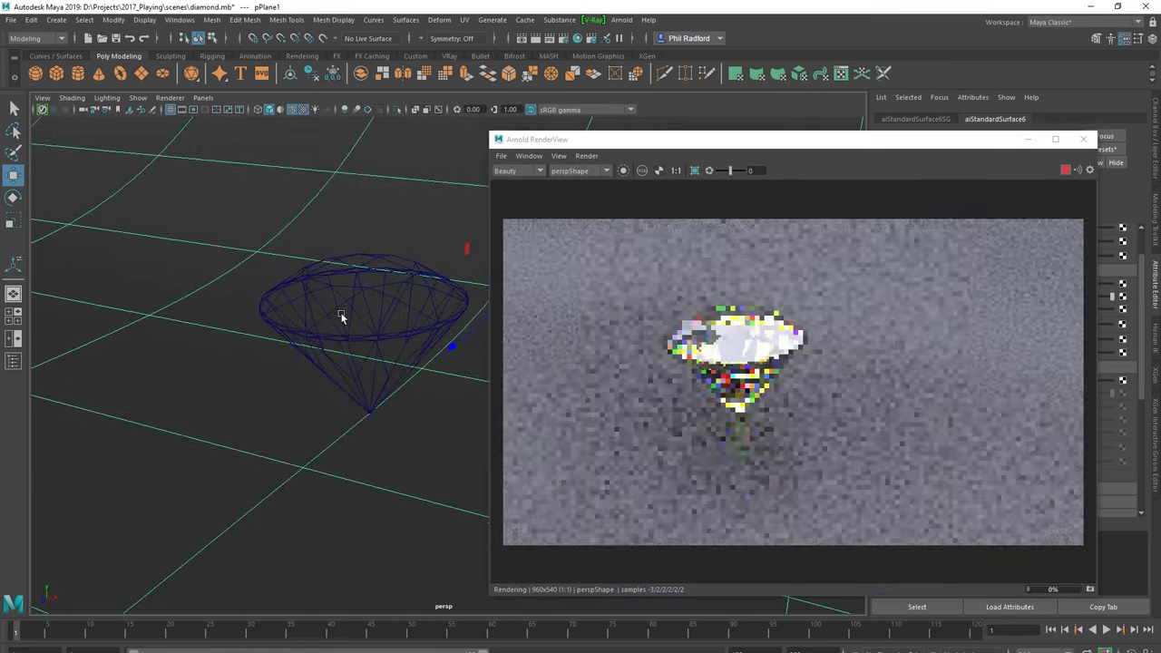
click(361, 351)
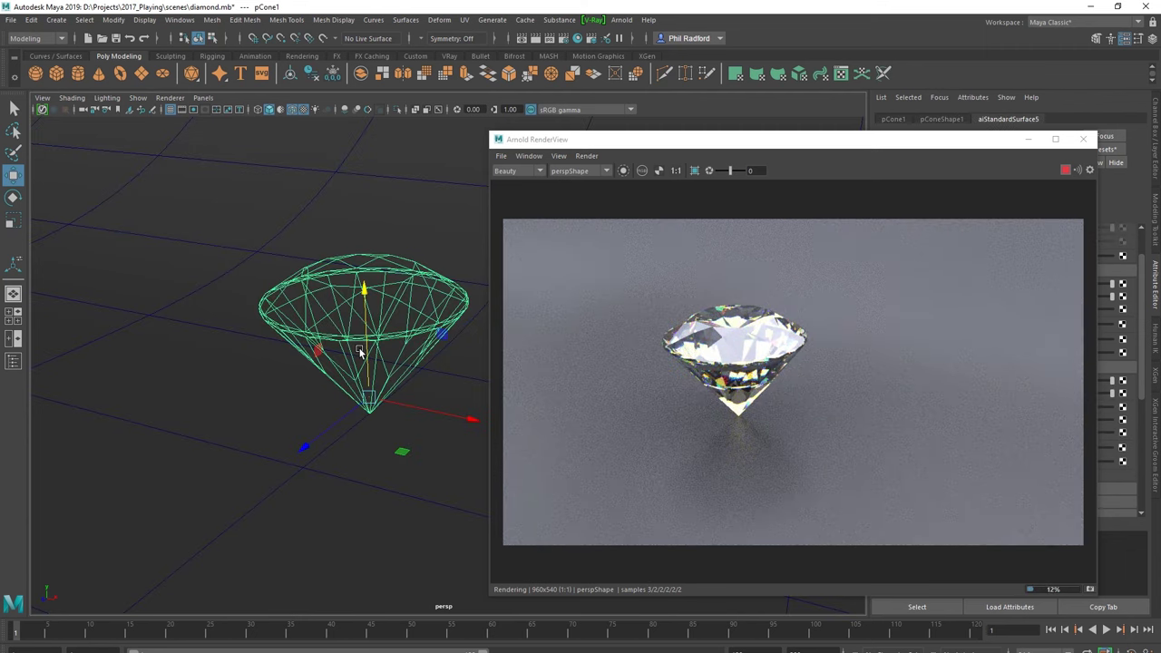
key(ctrl+d)
drag(341, 409, 254, 466)
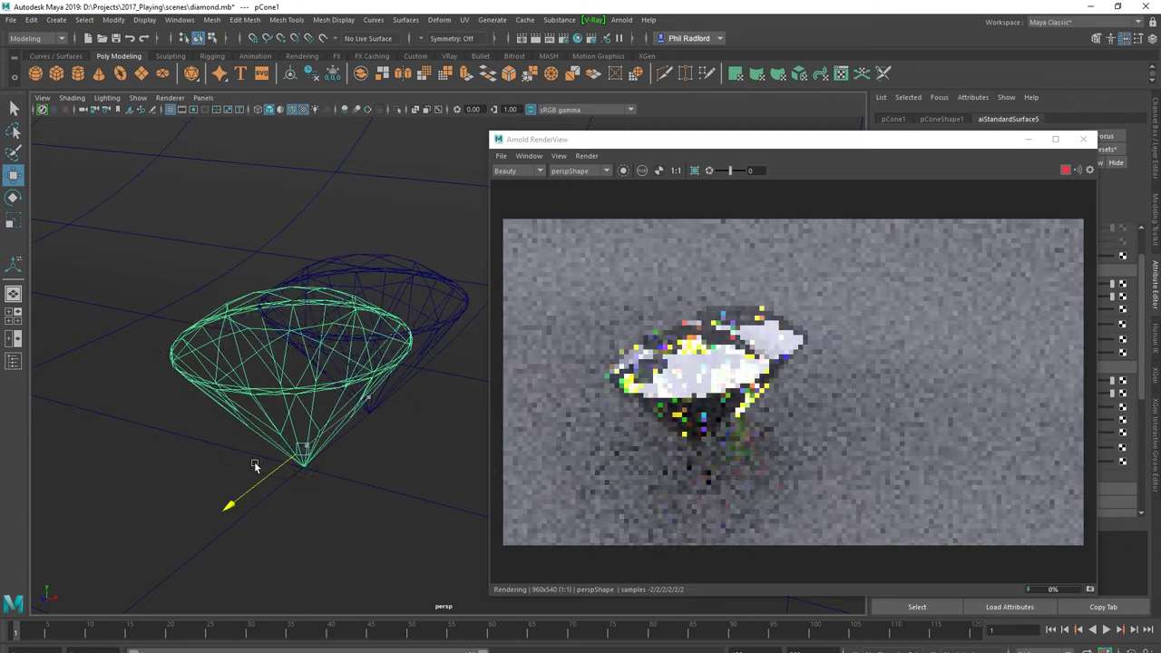
Step: Rotate the copied diamond so it tilts onto its side
key(e)
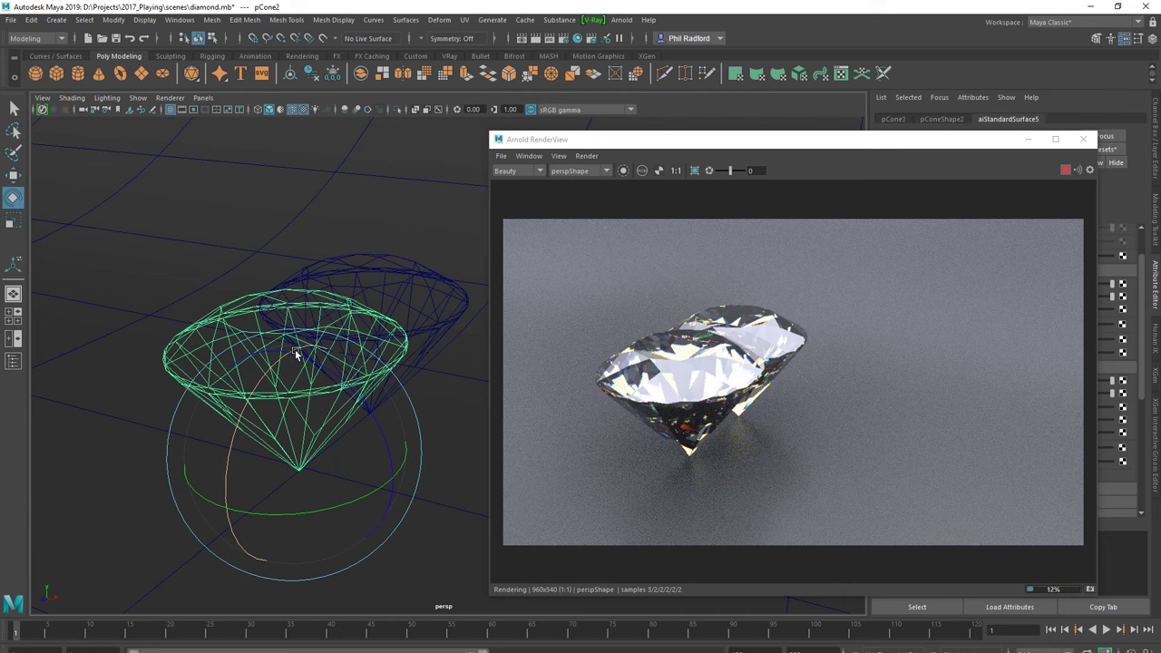
mouse_move(269, 399)
mouse_down()
mouse_move(194, 451)
mouse_move(245, 415)
mouse_move(230, 394)
mouse_move(243, 354)
mouse_move(279, 365)
mouse_up()
key(w)
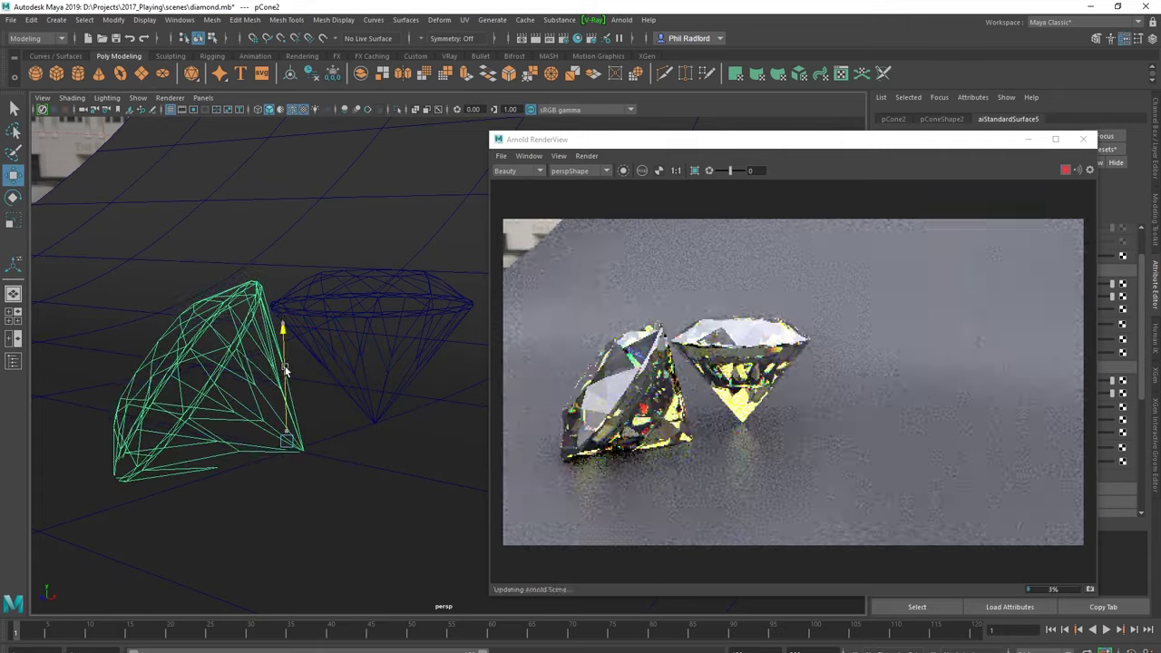
key(e)
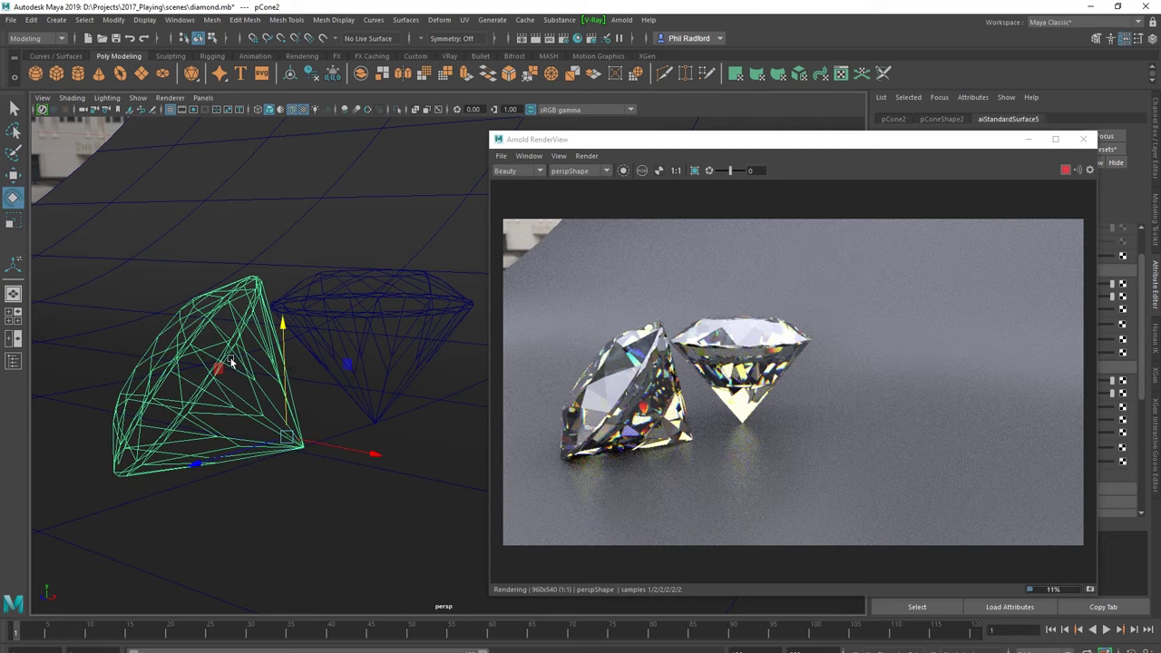
mouse_move(263, 360)
mouse_down()
mouse_move(291, 355)
mouse_move(270, 346)
mouse_up()
drag(327, 376, 343, 379)
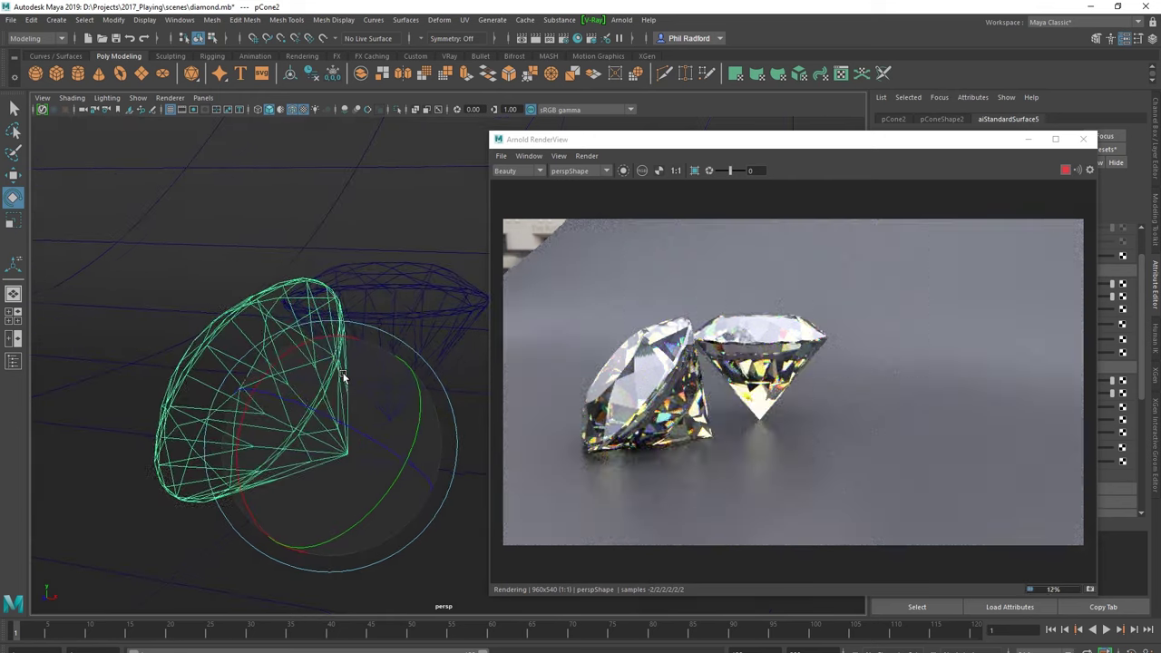
Step: Adjust the copy's pivot and lower it onto the backdrop beside the original
key(d)
drag(331, 449, 228, 420)
key(w)
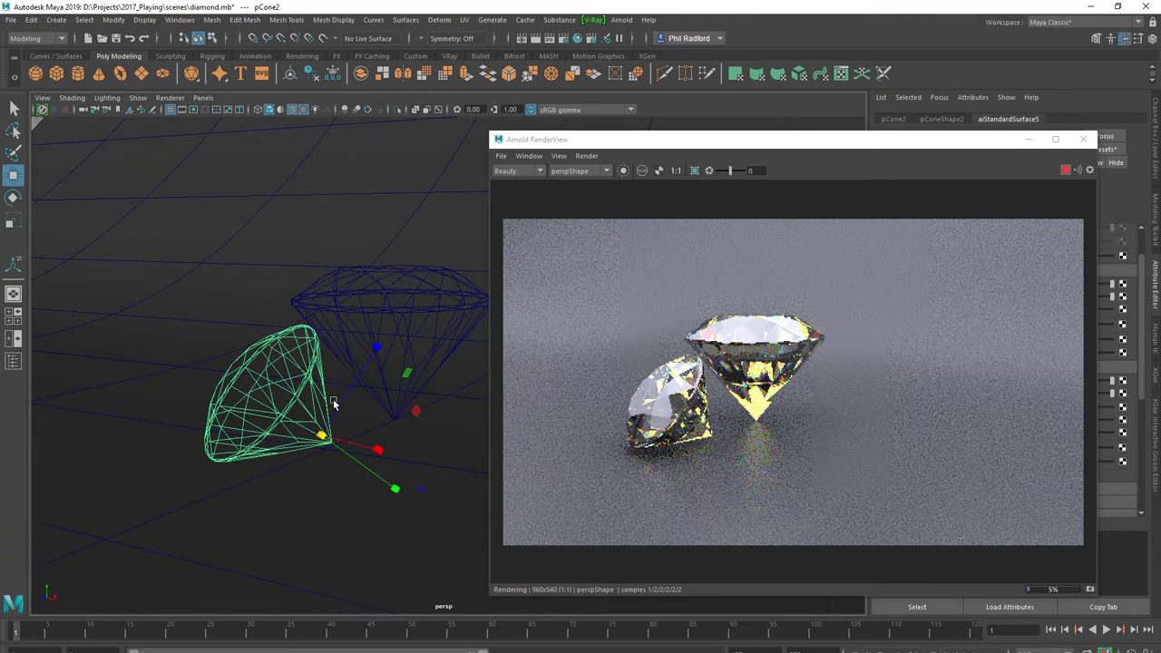
key(d)
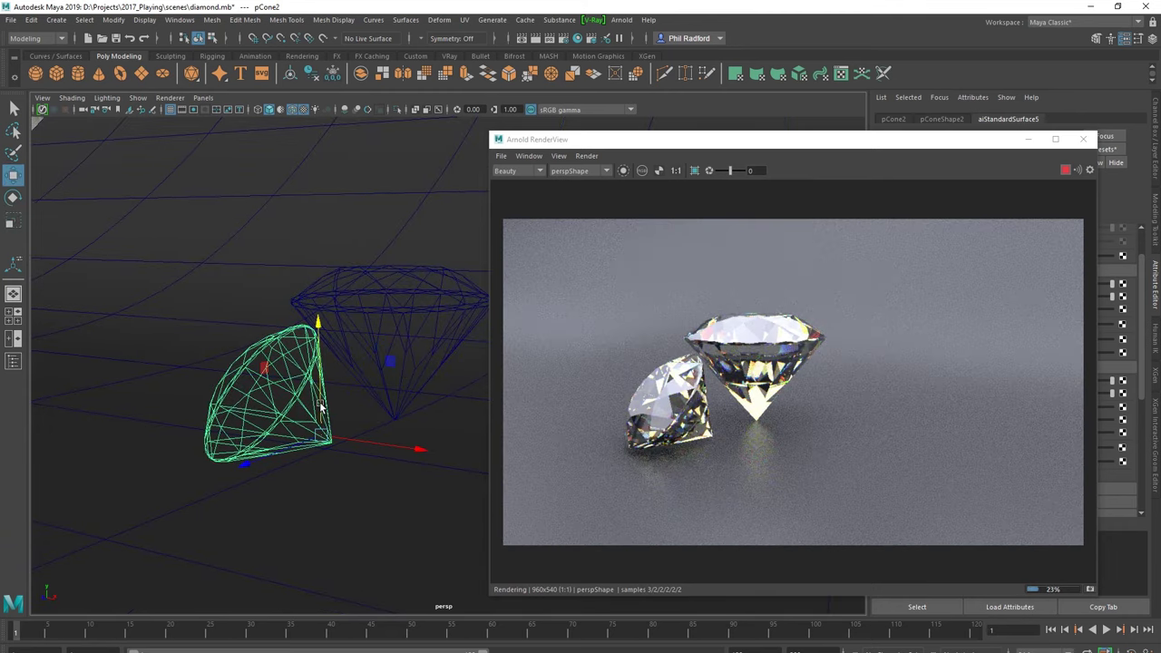
drag(320, 408, 319, 413)
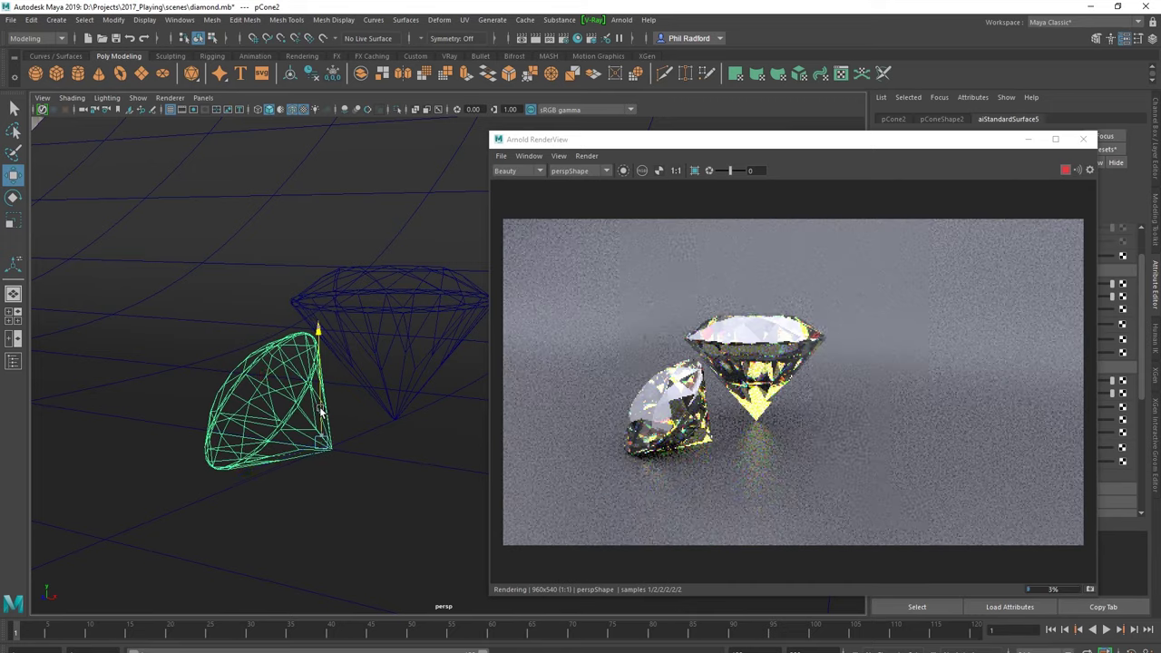
alt+drag(337, 422, 341, 404)
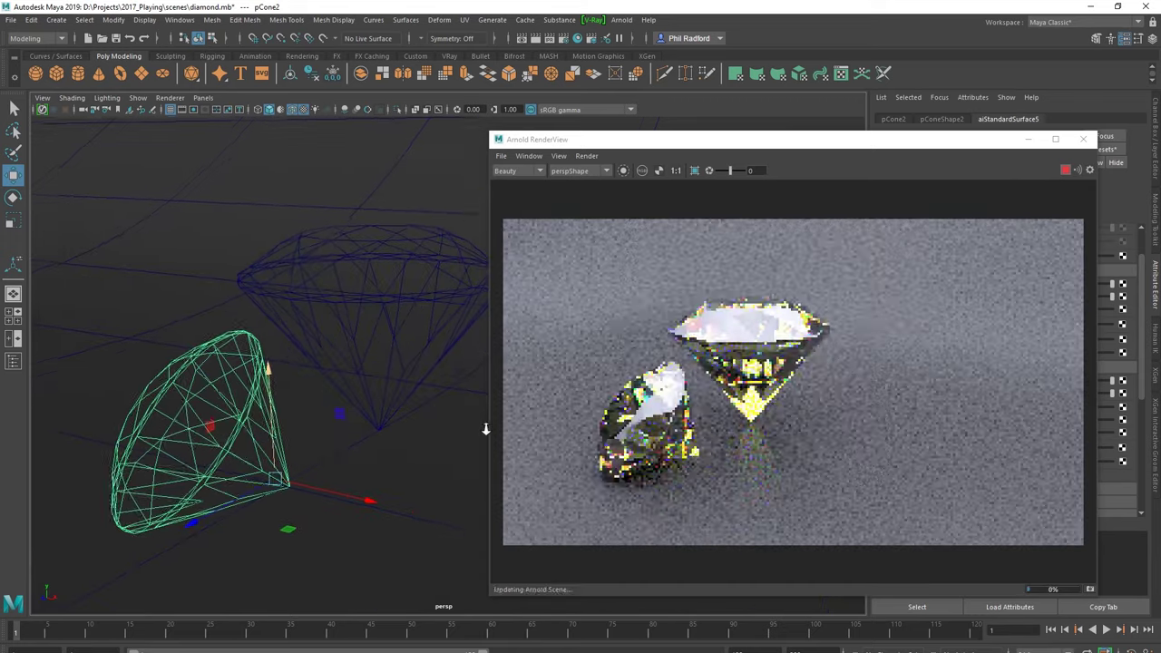
mouse_move(342, 404)
alt+mouse_down()
mouse_move(339, 414)
mouse_move(445, 400)
mouse_move(298, 413)
mouse_move(408, 365)
mouse_move(381, 371)
mouse_move(464, 365)
mouse_move(391, 414)
mouse_move(394, 350)
mouse_move(393, 407)
mouse_move(227, 382)
mouse_move(265, 376)
alt+mouse_up()
Step: Orbit the camera back to a wider view of both diamonds
mouse_move(372, 376)
alt+mouse_down()
mouse_move(384, 407)
mouse_move(405, 394)
alt+mouse_up()
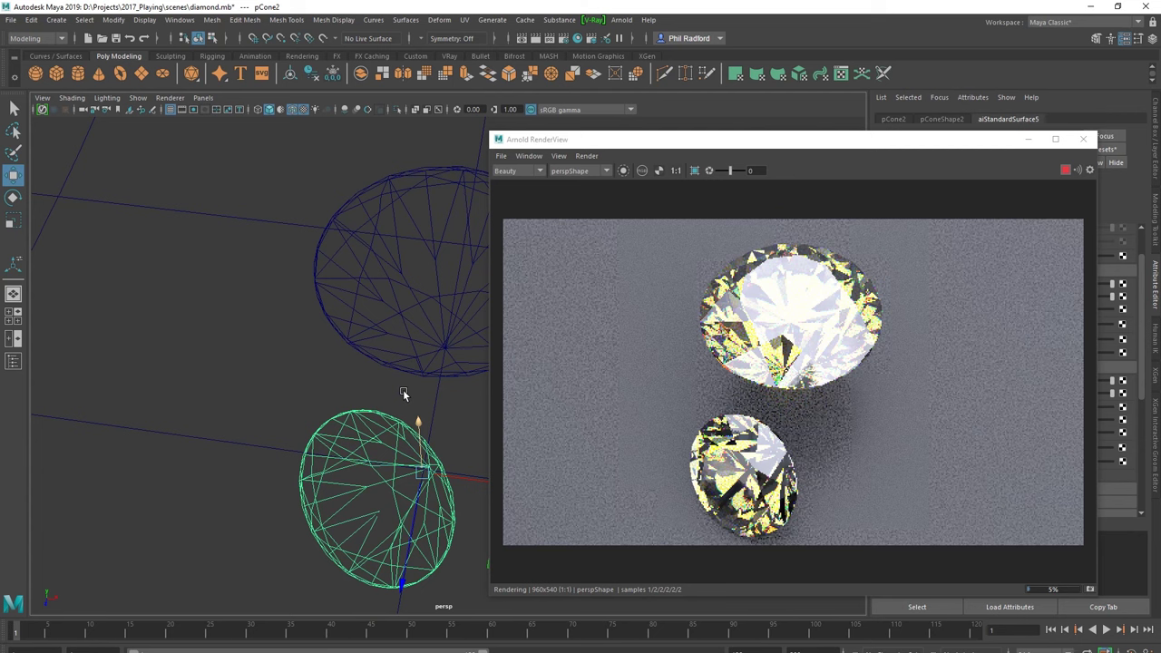
mouse_move(332, 390)
alt+mouse_down()
mouse_move(135, 376)
mouse_move(394, 389)
mouse_move(361, 351)
alt+mouse_up()
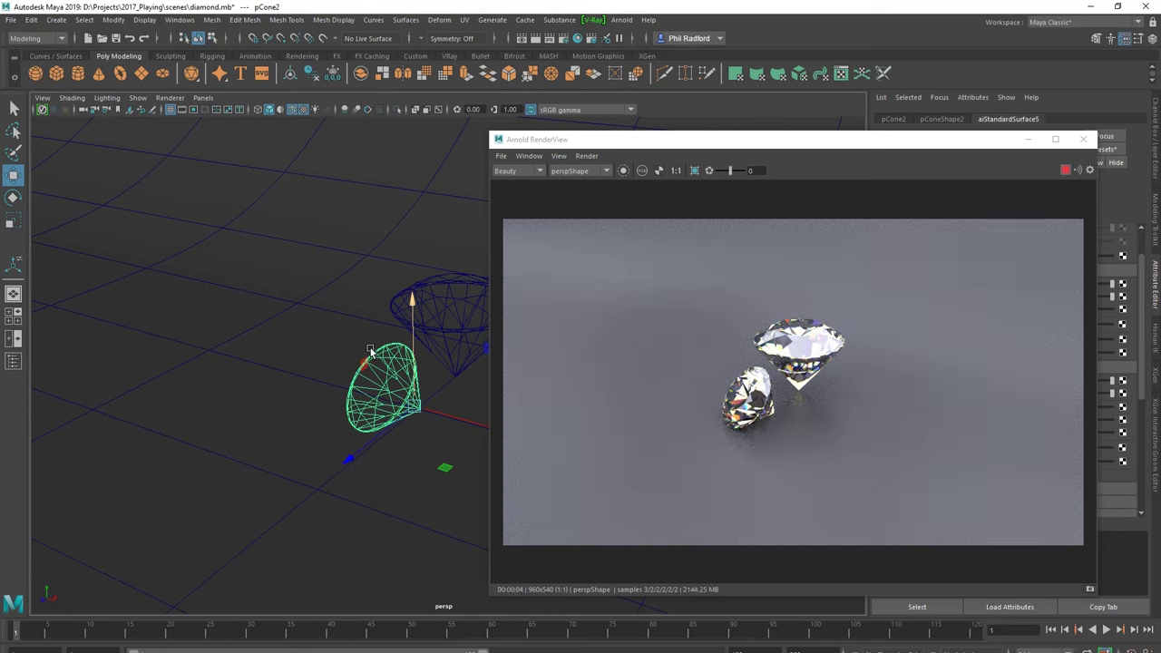
drag(752, 143, 460, 142)
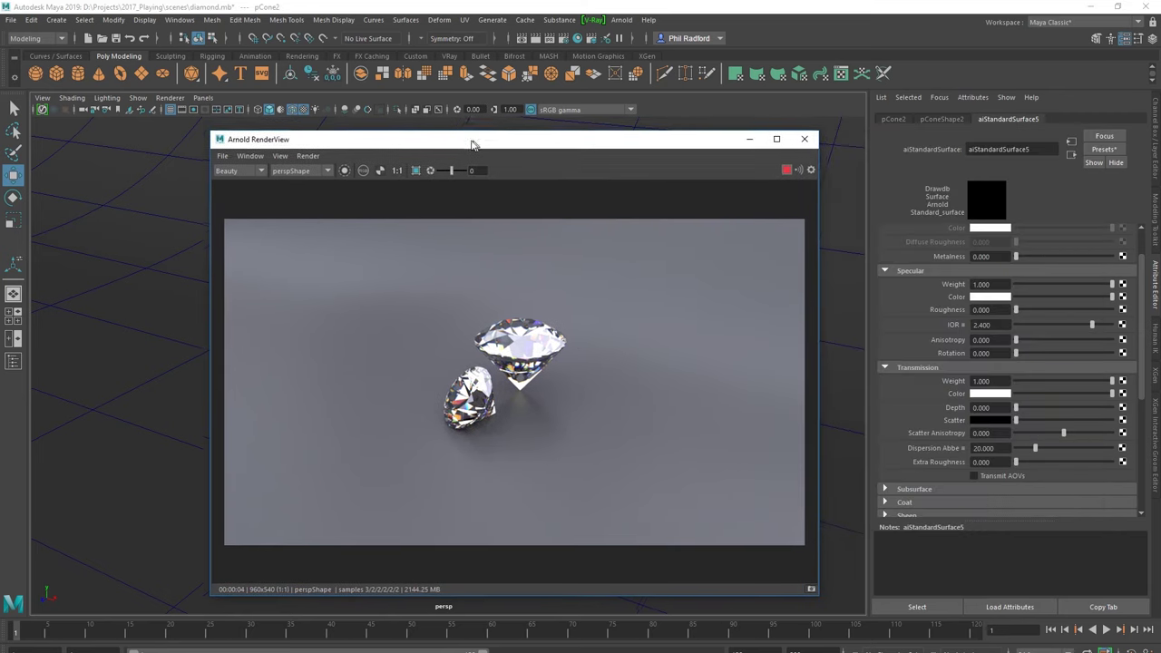